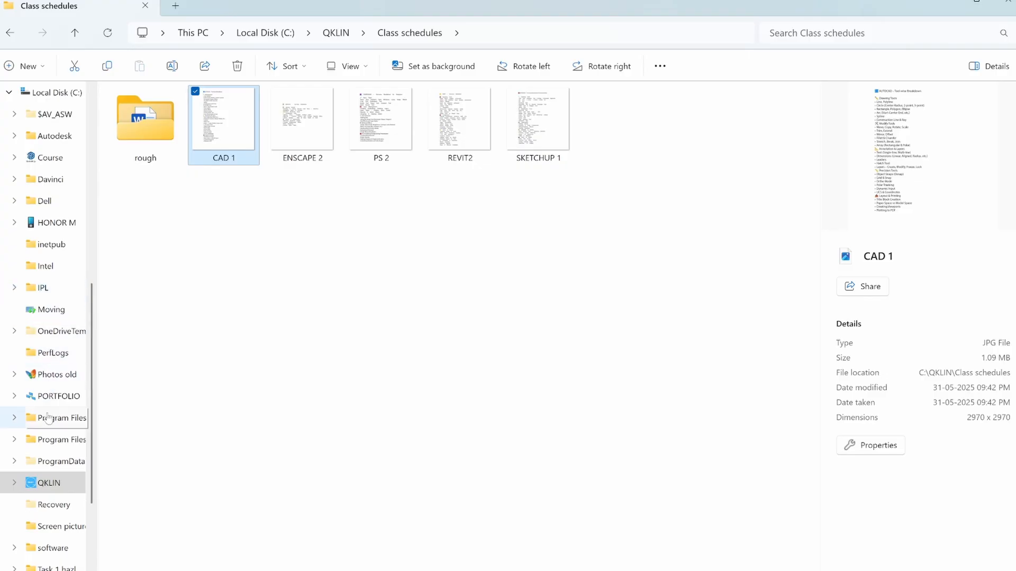
Step: Open the bedroom elevation reference image from the Downloads folder and view it enlarged
scroll(57, 361, up, 7)
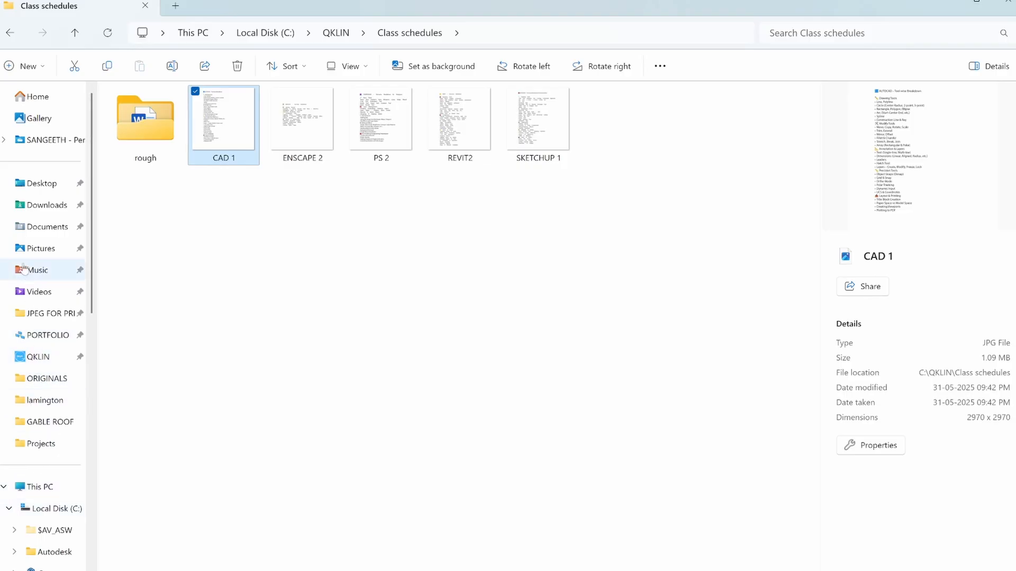
click(33, 206)
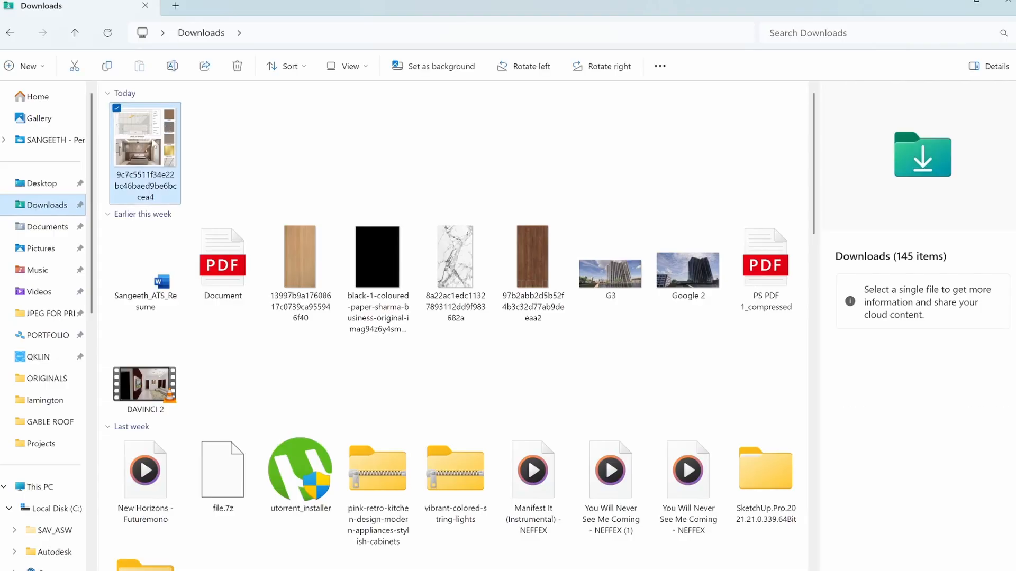
double_click(150, 148)
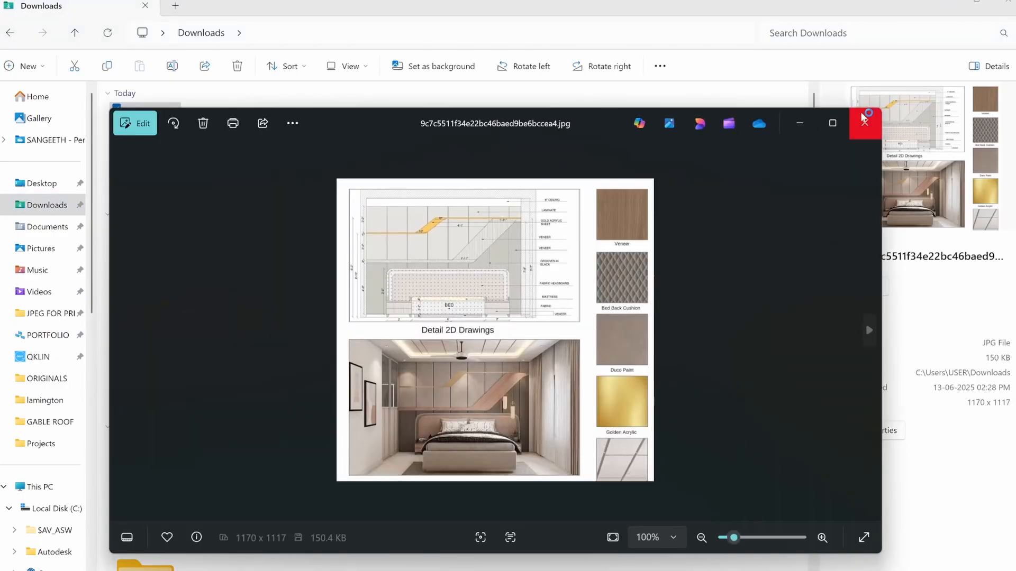
click(832, 124)
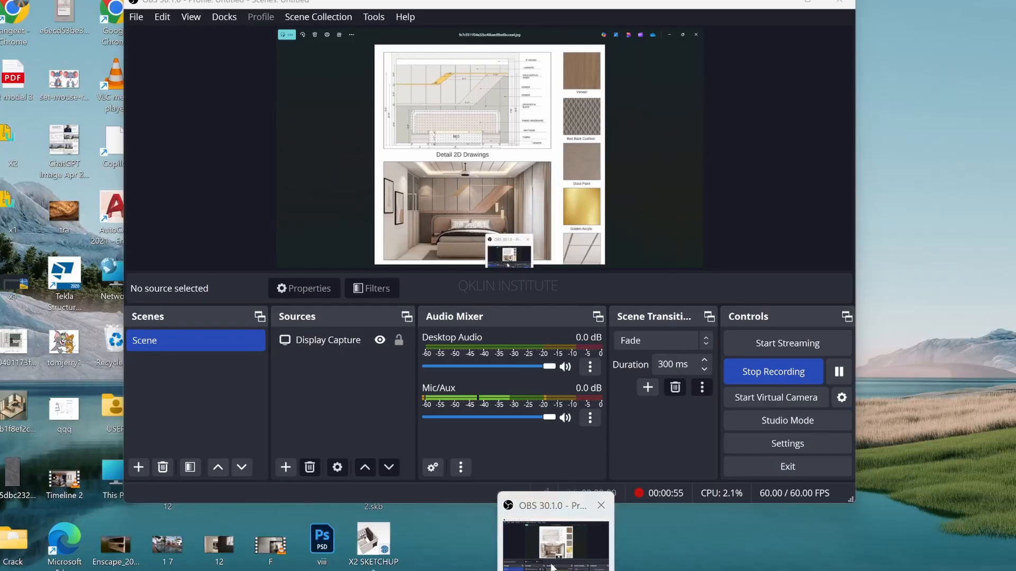
click(555, 542)
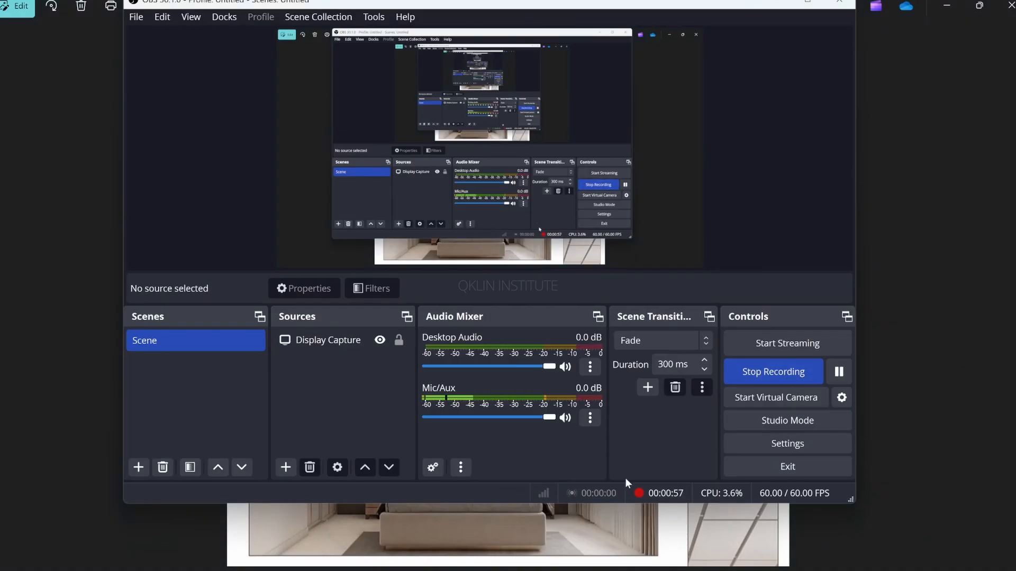
key(alt+Tab)
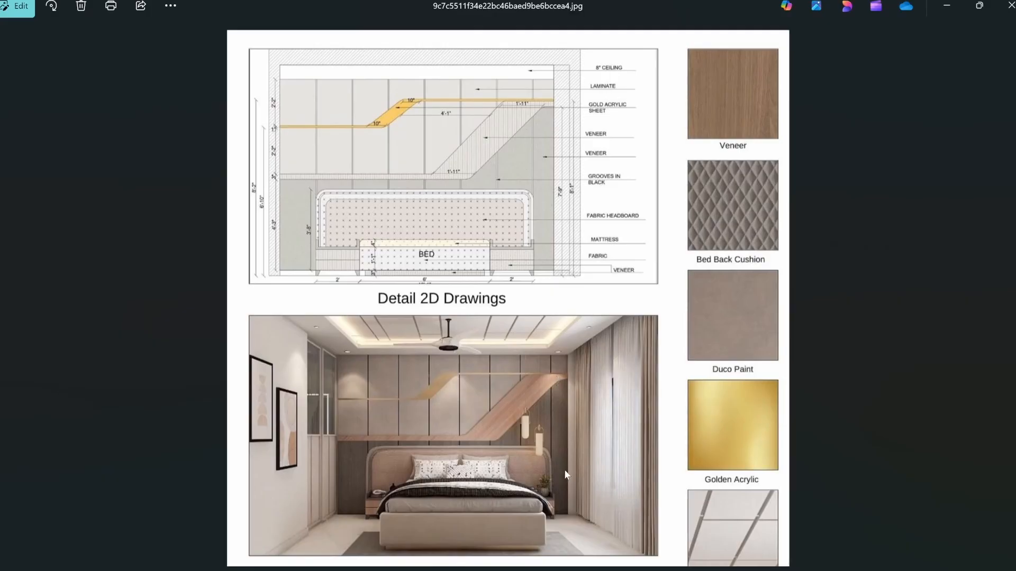
Step: Switch to AutoCAD and start a new blank drawing
click(603, 553)
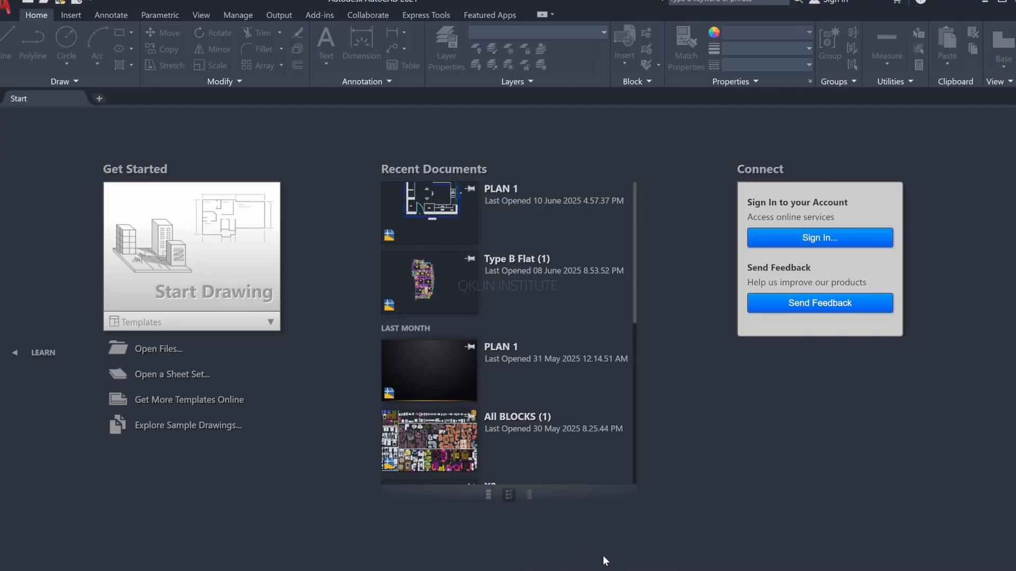
click(211, 309)
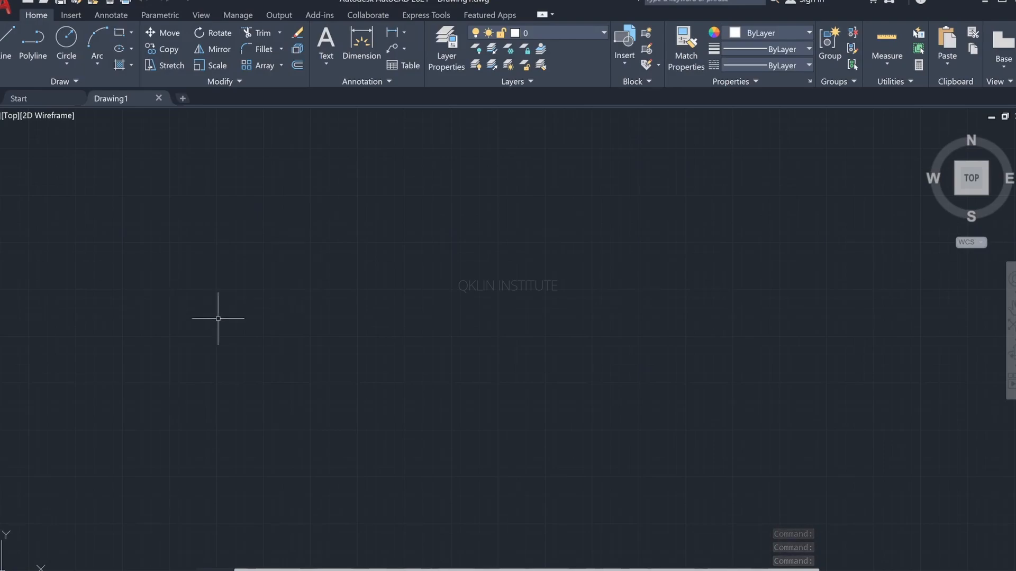
scroll(216, 318, down, 10)
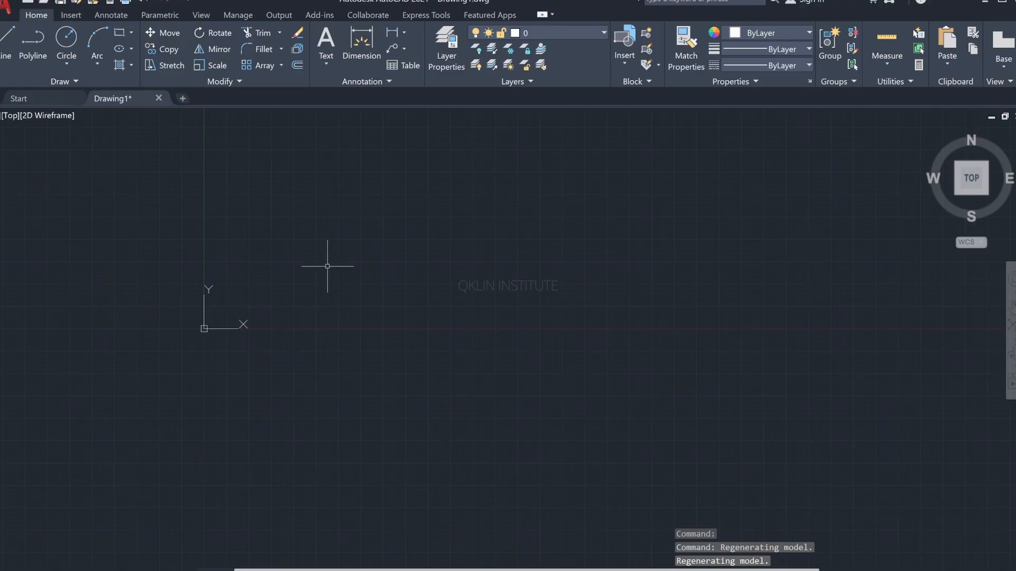
scroll(364, 270, up, 2)
middle_drag(364, 272, 320, 448)
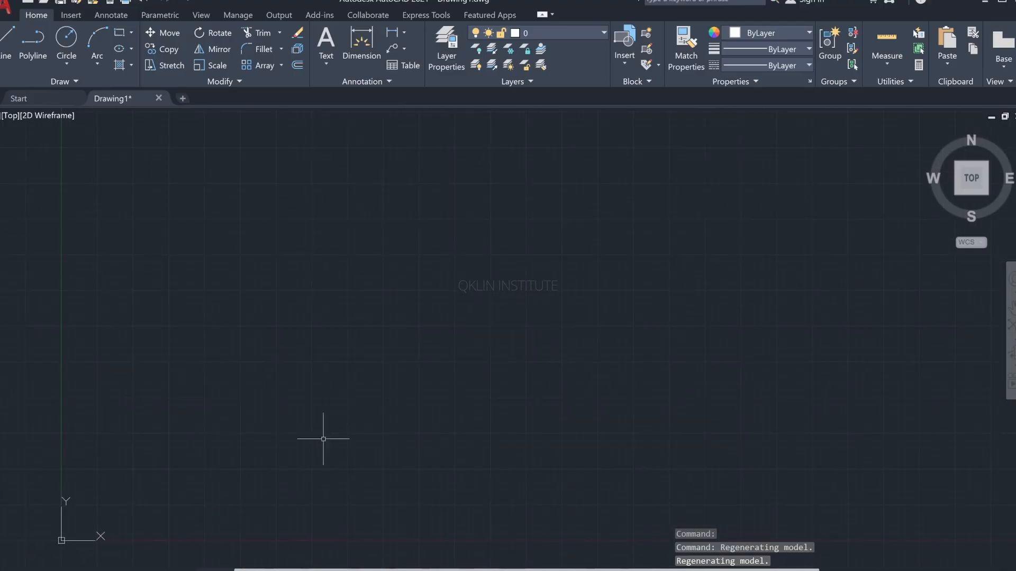
scroll(335, 381, down, 5)
scroll(336, 381, up, 5)
scroll(335, 378, down, 5)
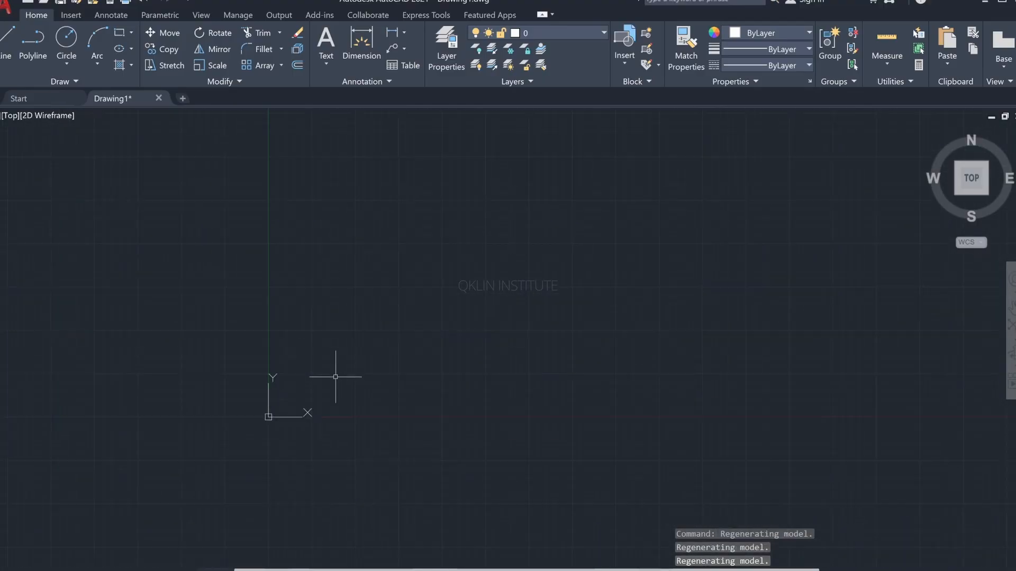
scroll(336, 372, up, 4)
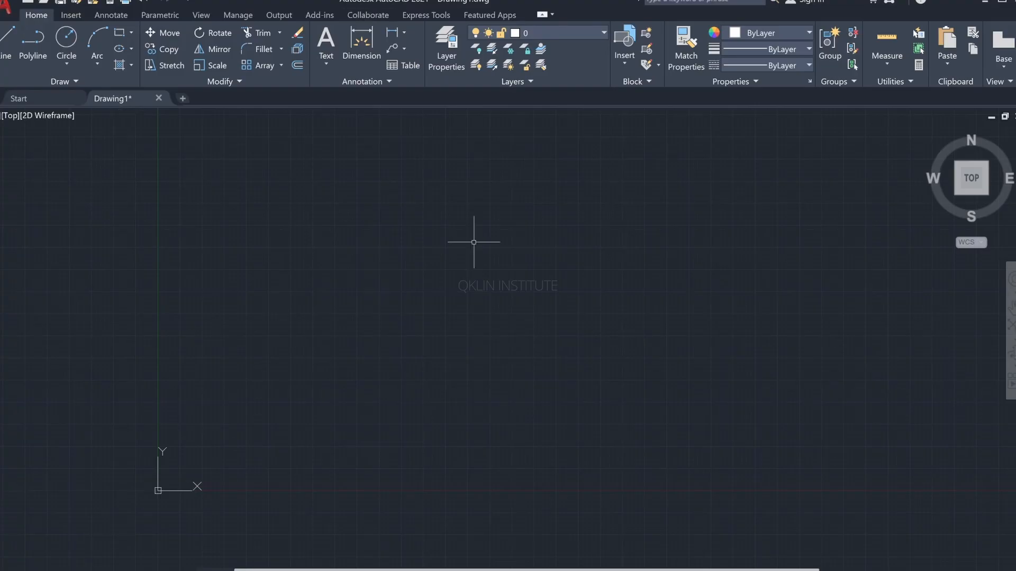
mouse_move(458, 284)
middle_down()
mouse_move(370, 343)
mouse_move(314, 358)
middle_up()
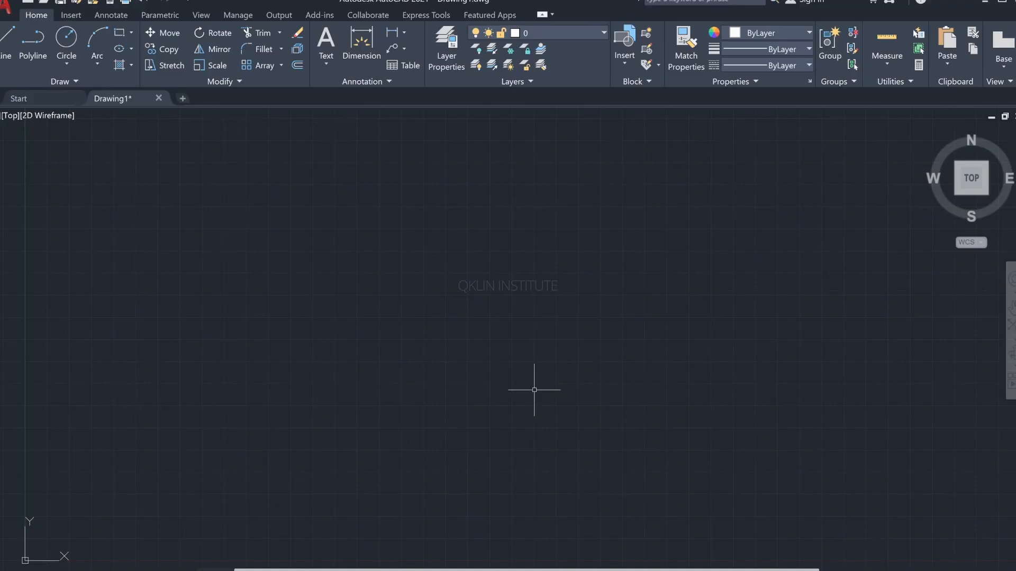
Step: Set the drawing's length units to the Engineering type and the insertion scale to Inches
text(units)
key(Return)
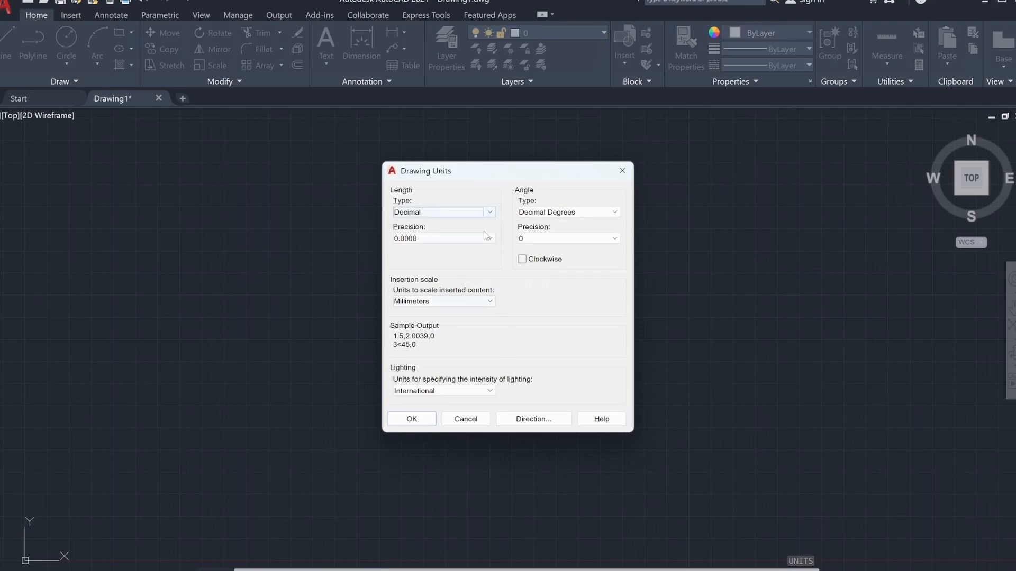
click(490, 212)
click(445, 238)
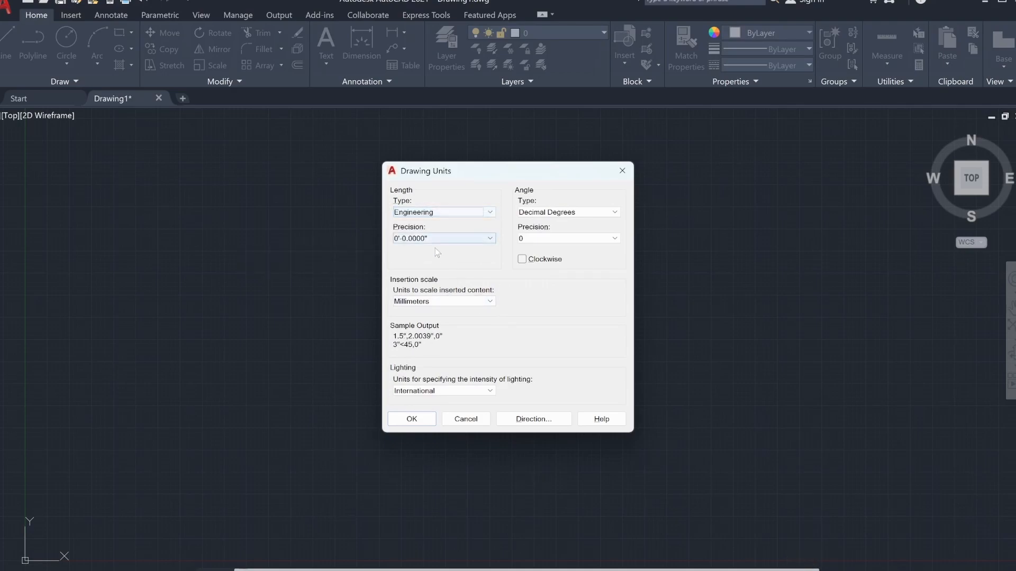
click(459, 301)
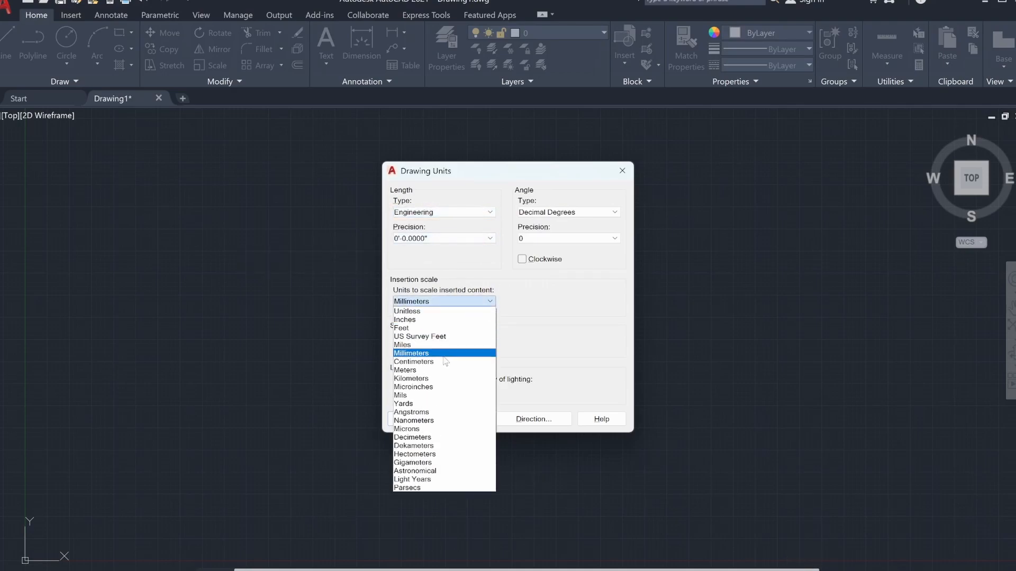
click(418, 319)
Step: Set the length precision to 0'-0" and accept the drawing units
click(489, 239)
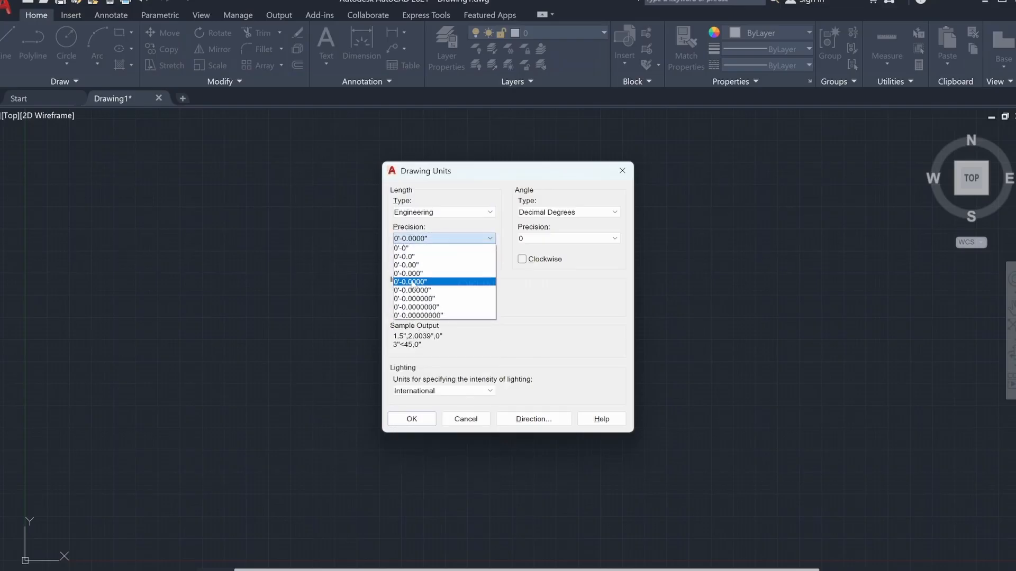
click(420, 248)
click(489, 239)
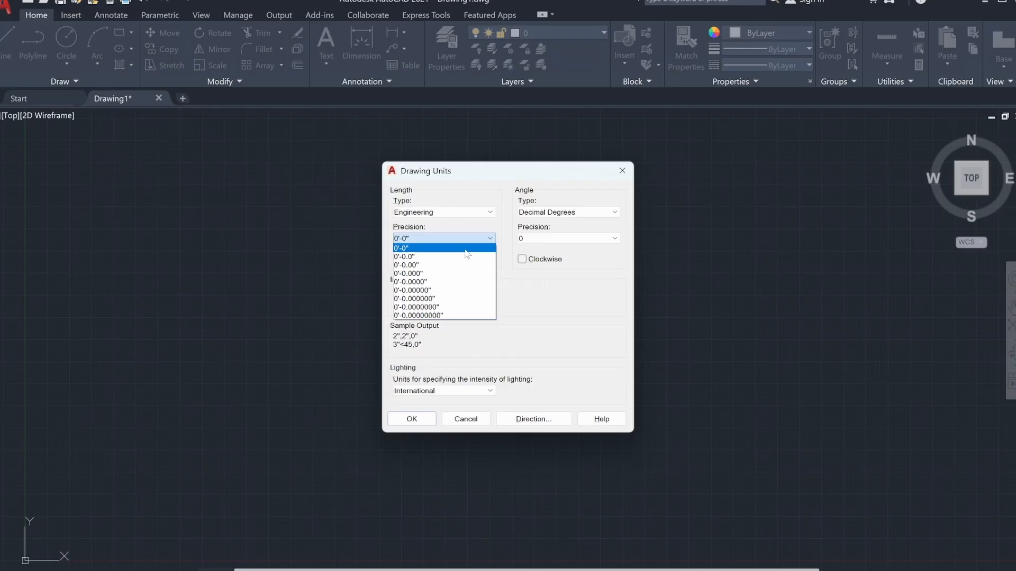
click(434, 248)
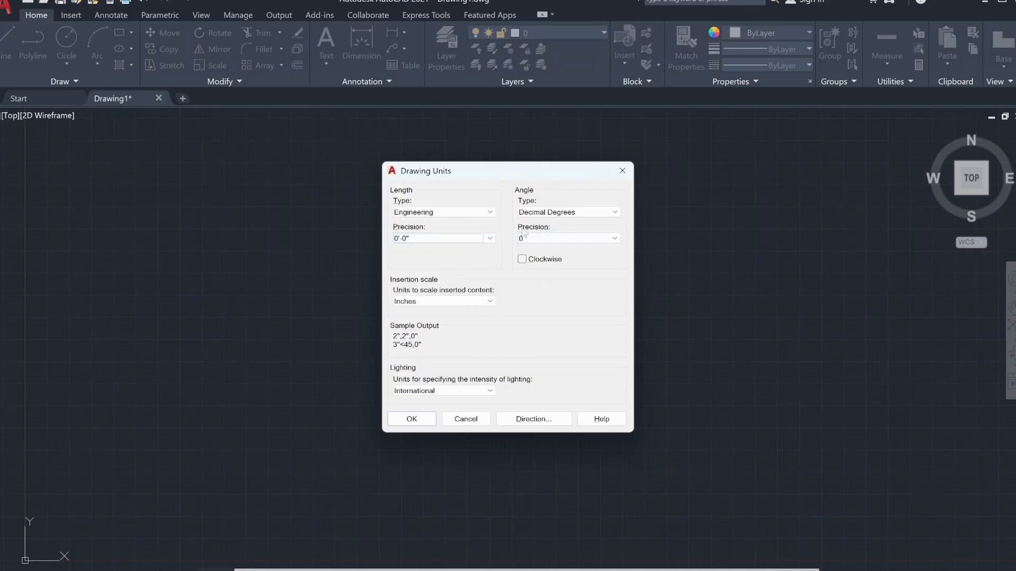
click(566, 212)
click(529, 312)
click(429, 417)
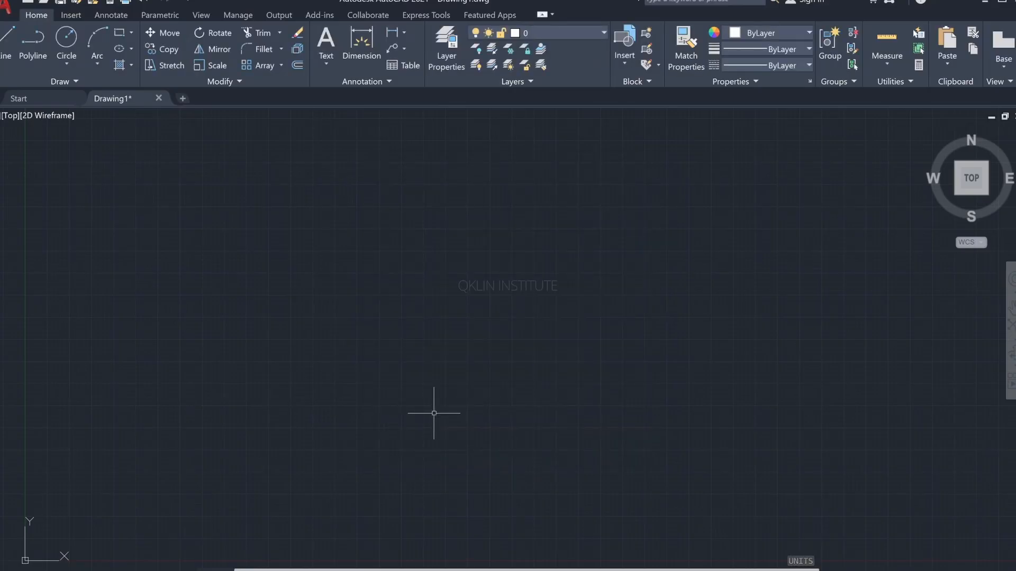
Step: Set the model space limits with the lower left corner at 0,0 and the upper right corner at 100',100'
text(LIMITS)
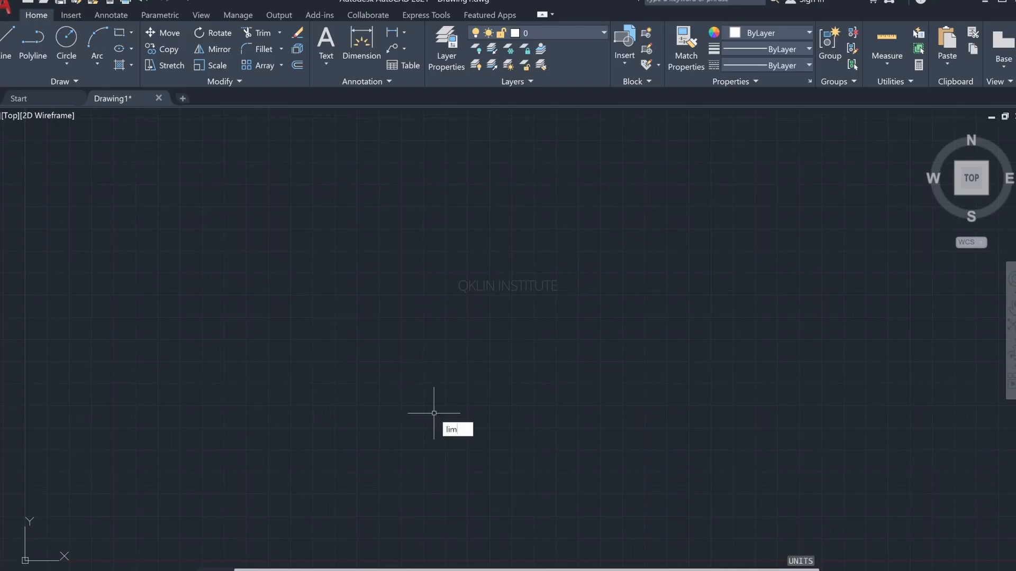
key(Return)
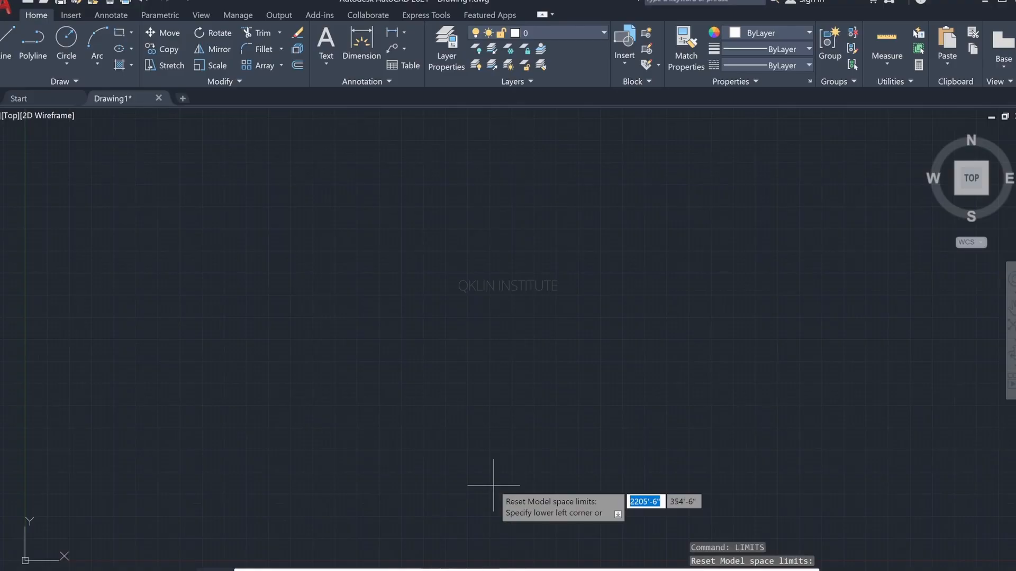
text(0)
key(Tab)
text(0)
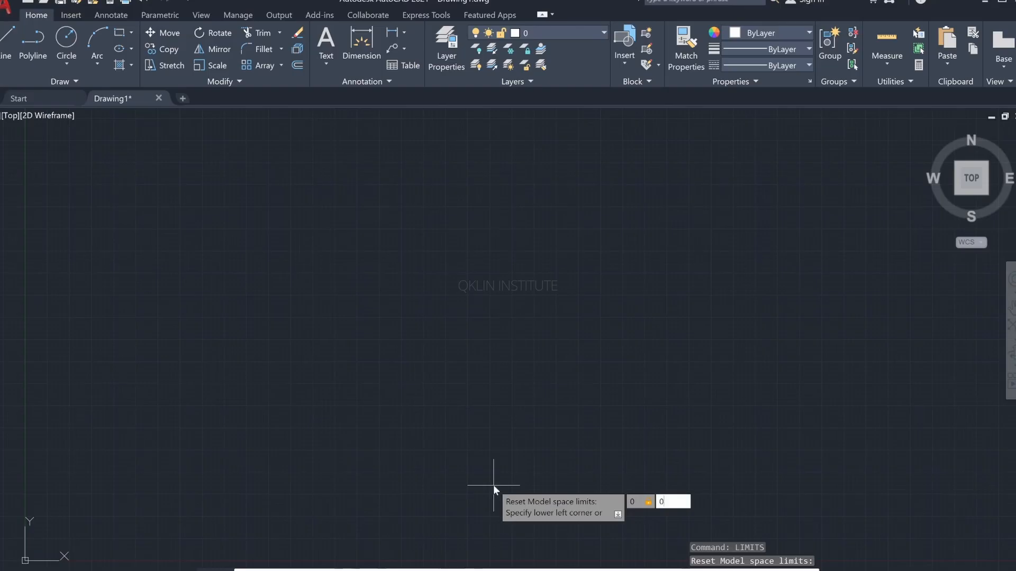
key(Return)
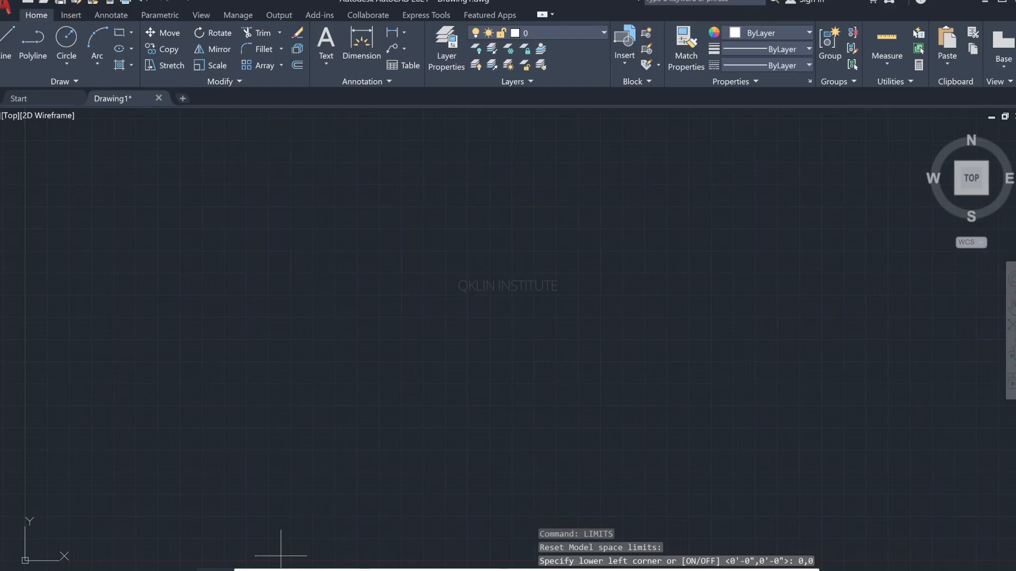
key(Return)
text(100',100')
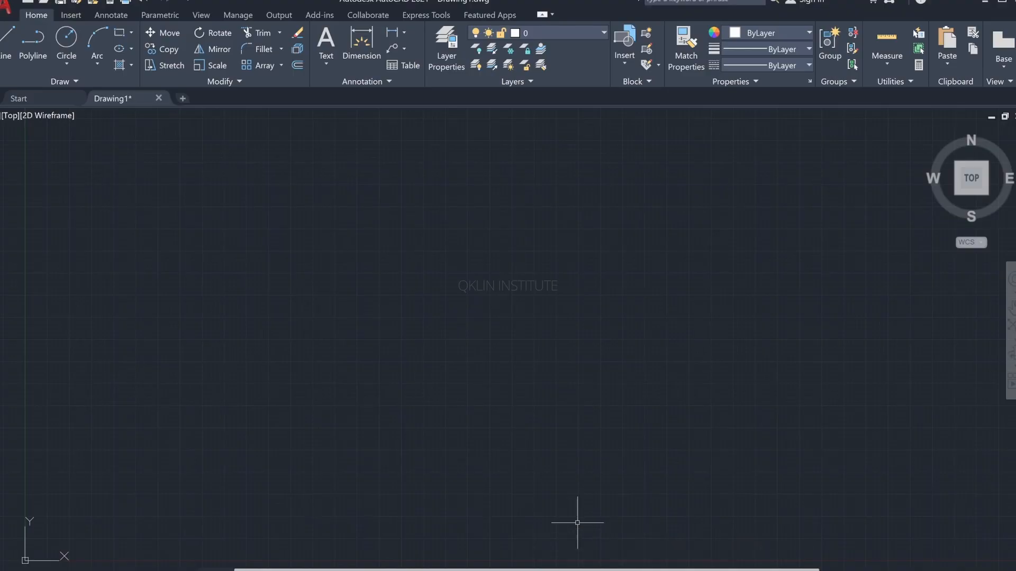
Step: Zoom to the whole drawing area with the Zoom All option
text(z)
key(Return)
text(a)
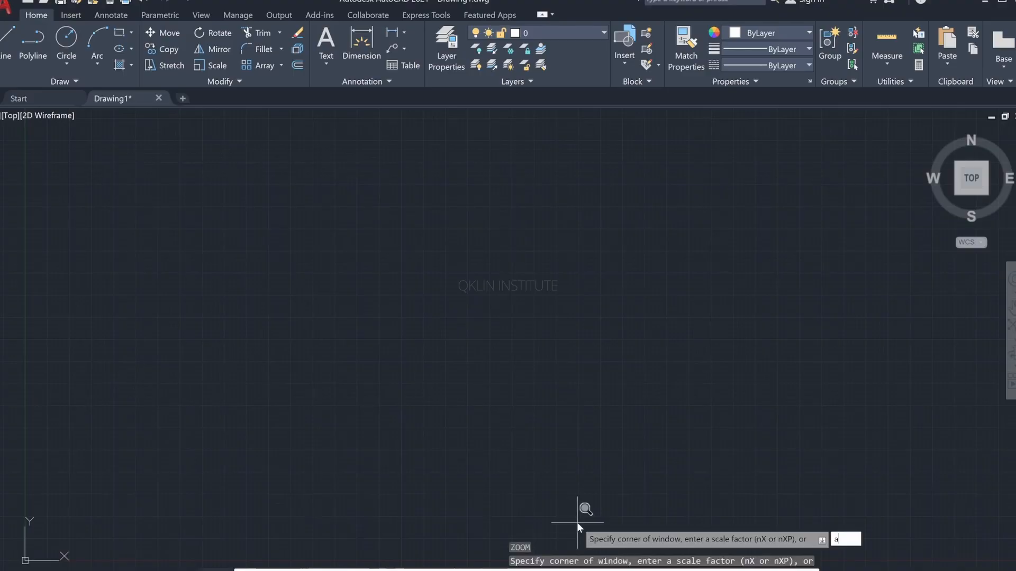
key(Return)
scroll(508, 458, down, 2)
scroll(546, 445, up, 1)
mouse_move(546, 444)
middle_down()
mouse_move(296, 383)
mouse_move(242, 408)
mouse_move(245, 424)
middle_up()
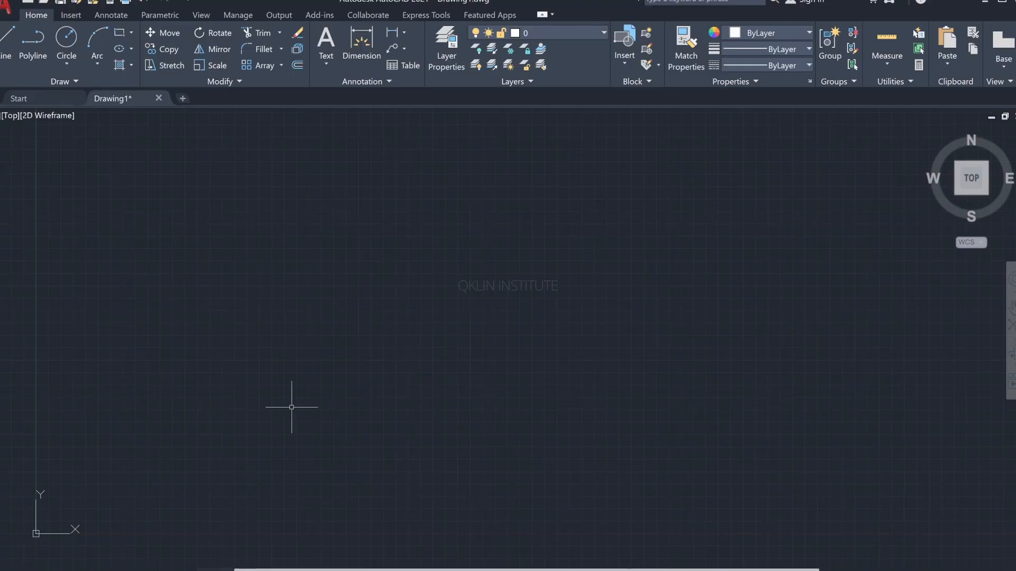
key(alt+Tab)
text(L)
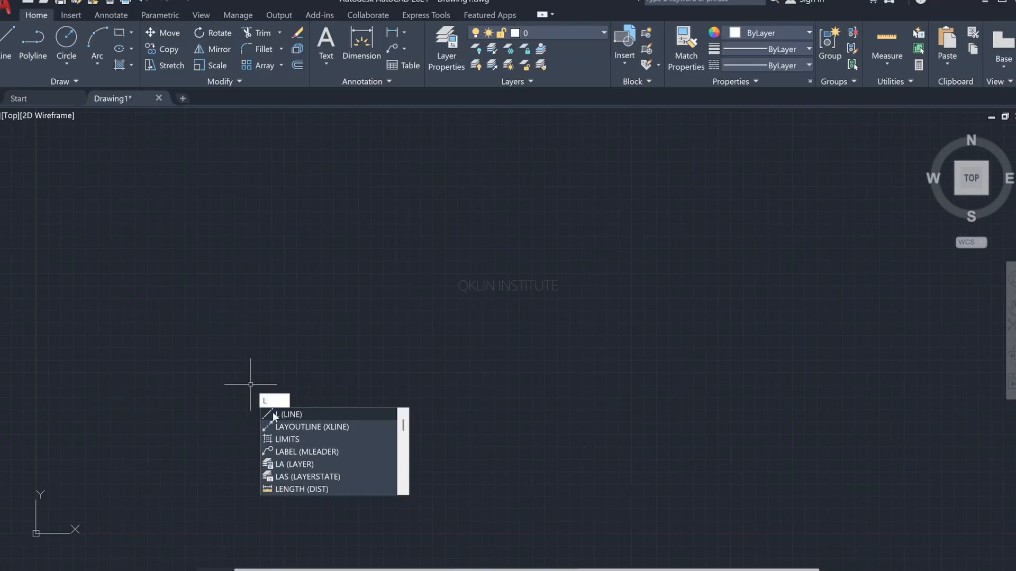
click(273, 415)
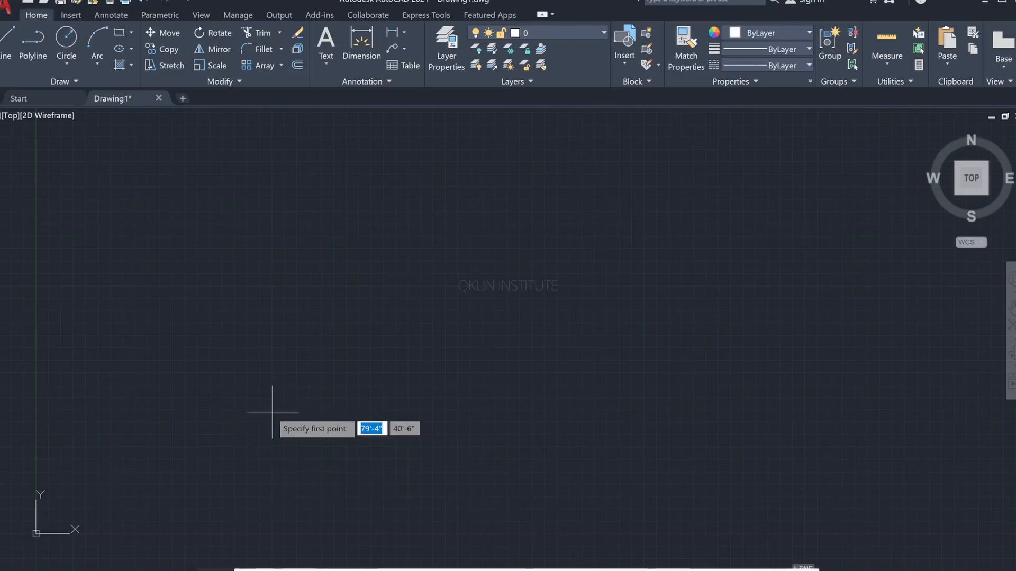
click(169, 395)
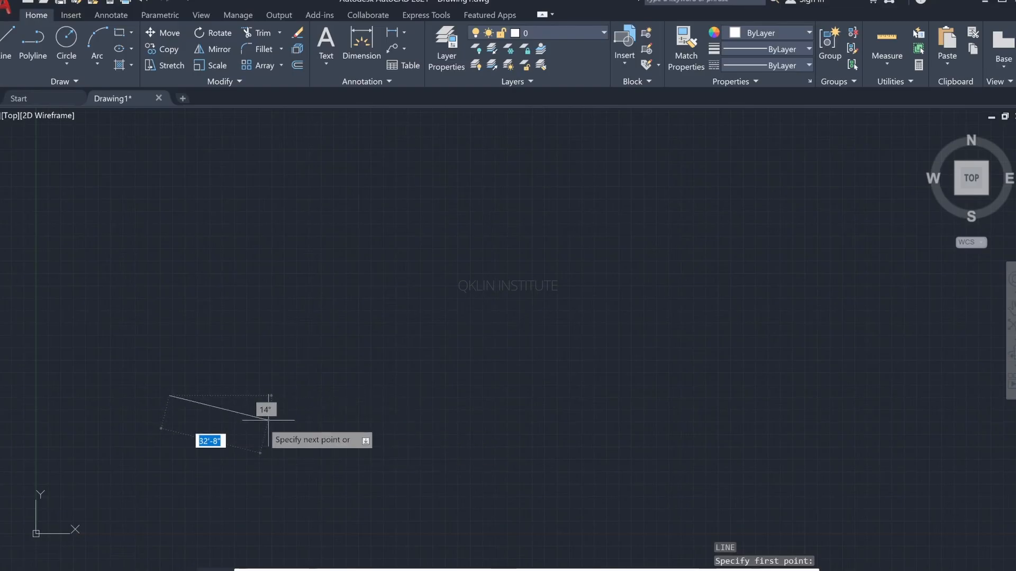
key(Escape)
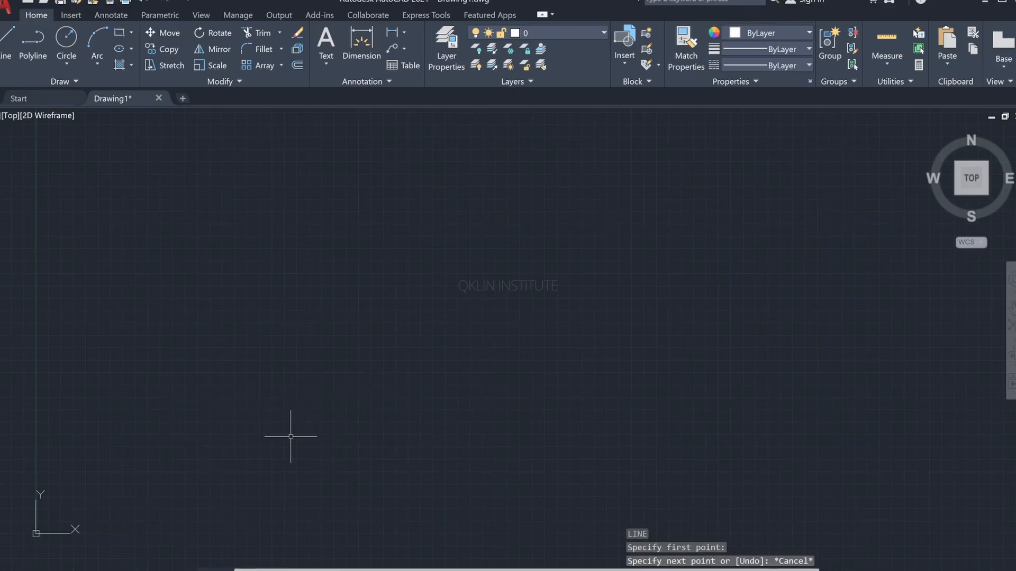
Step: Draw a long horizontal floor line across the drawing area with the Line command, with Ortho mode on
text(l)
key(Return)
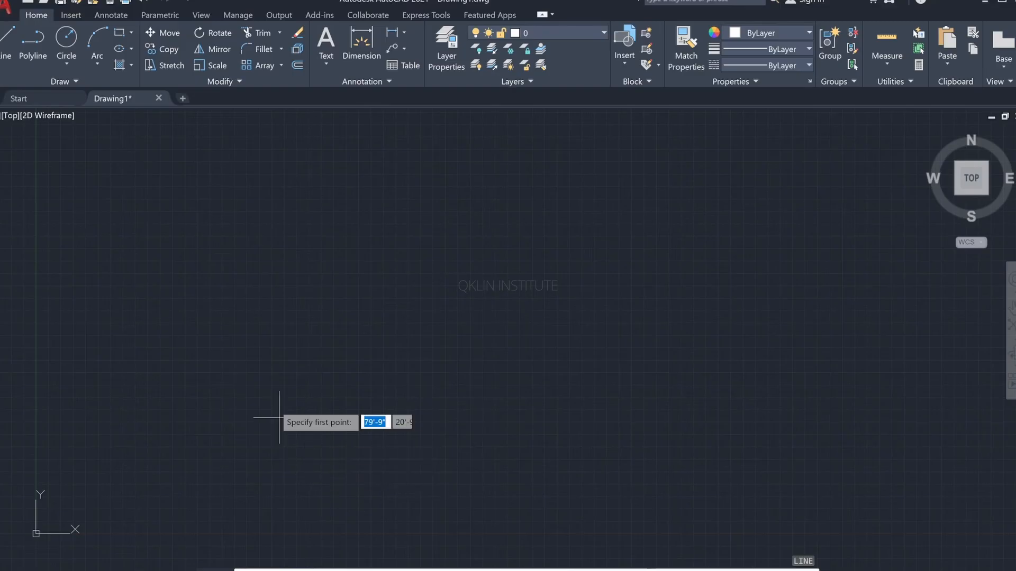
click(186, 368)
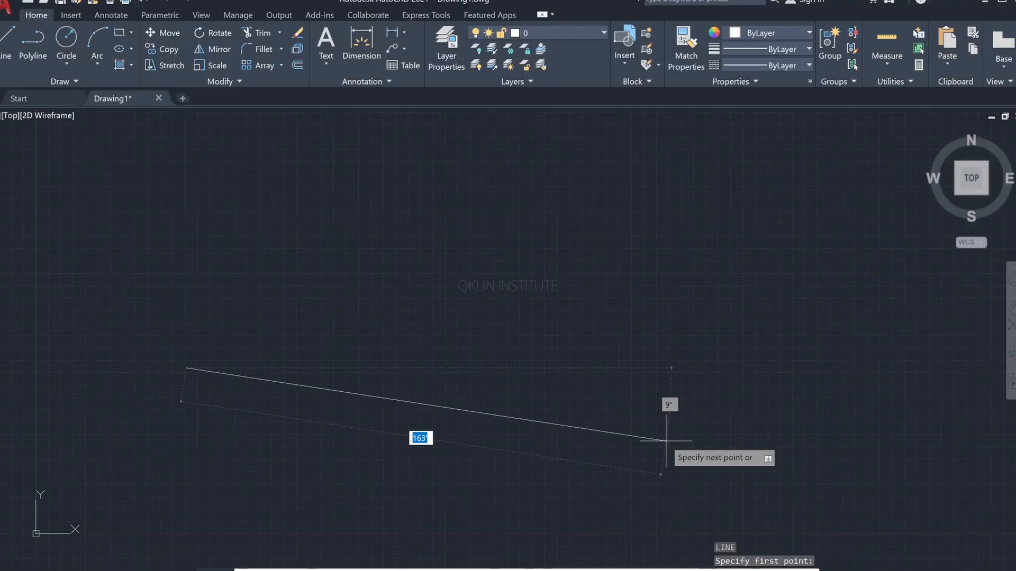
key(super+p)
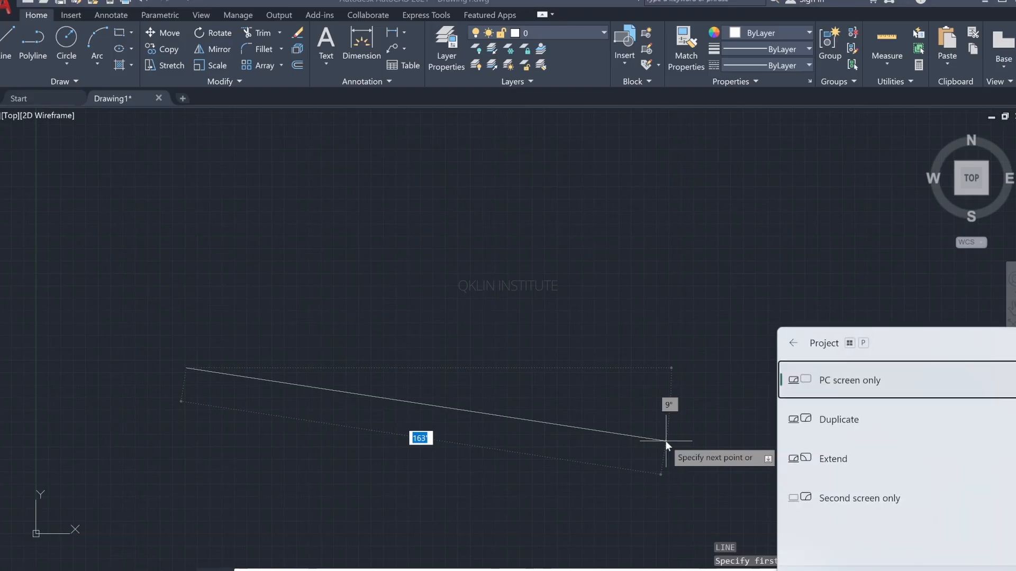
key(Escape)
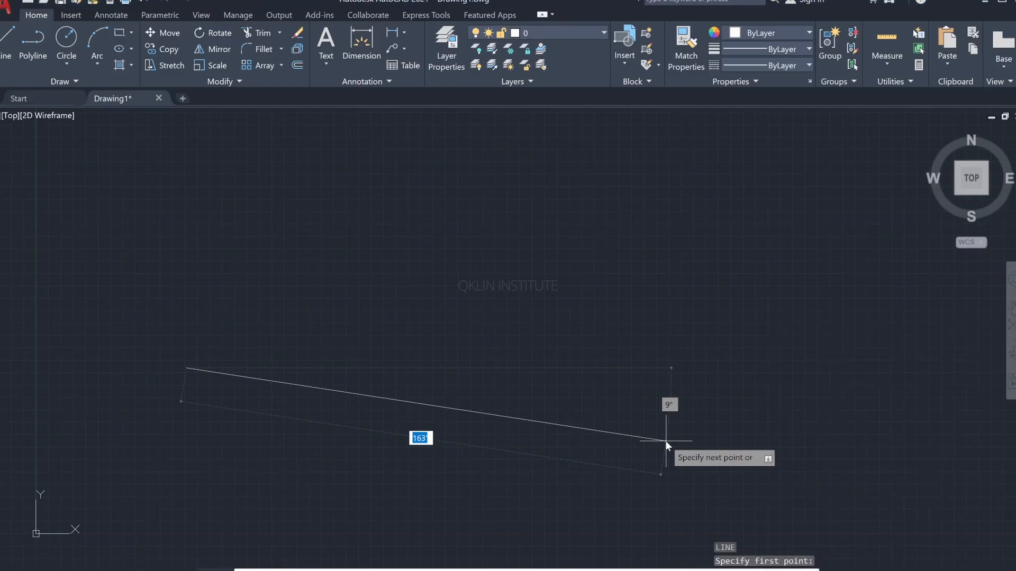
key(F8)
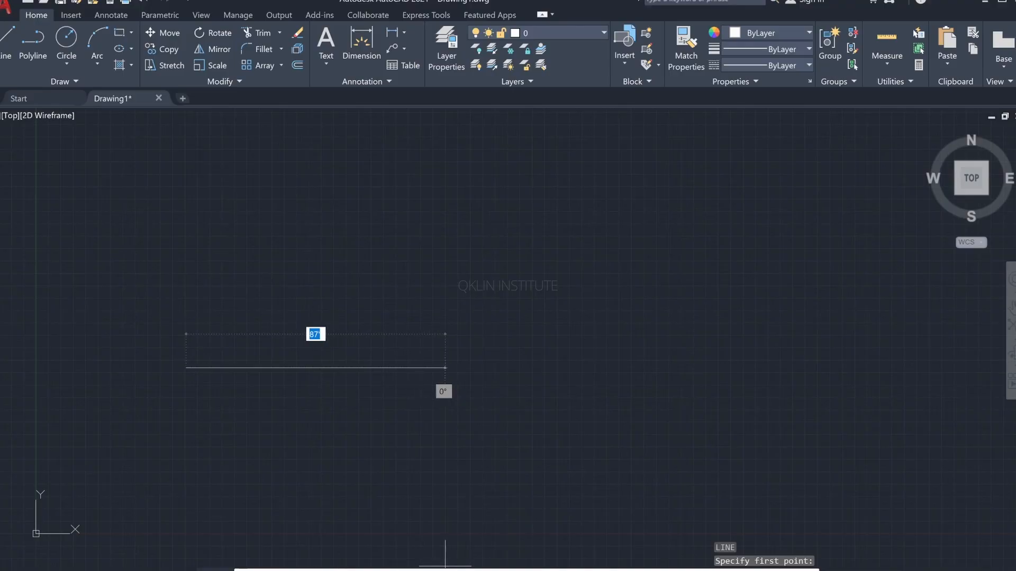
key(F8)
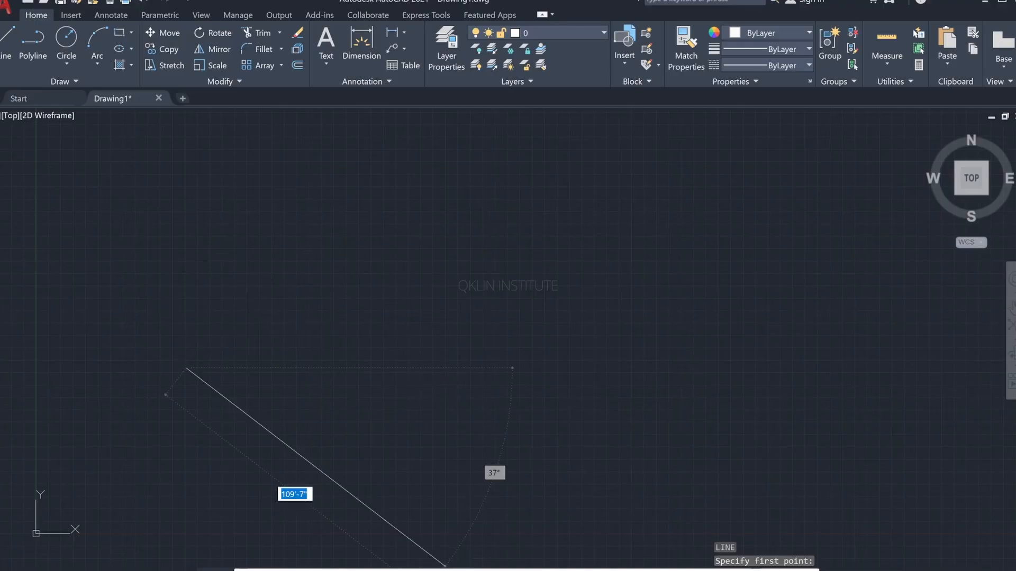
key(F8)
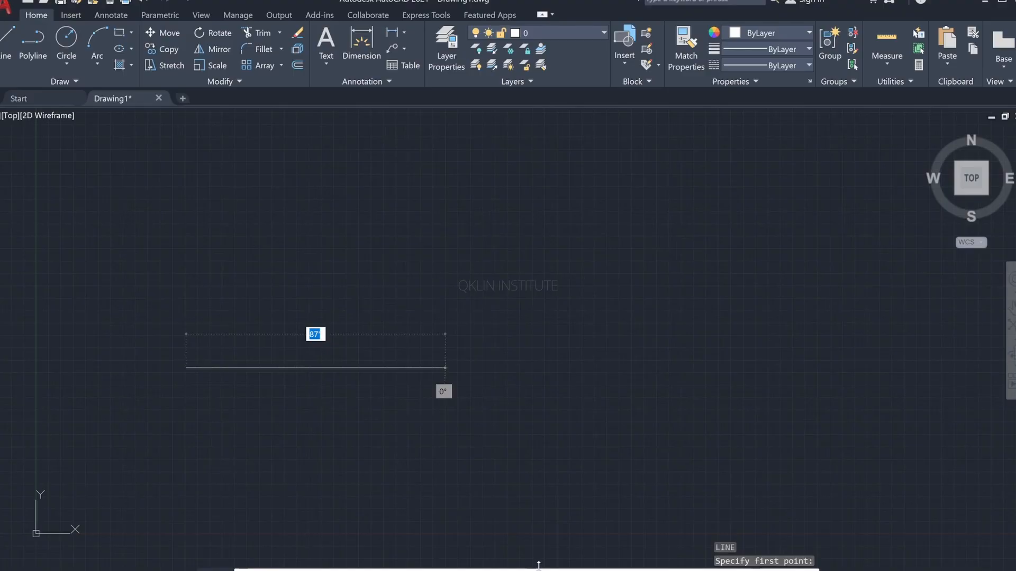
click(698, 370)
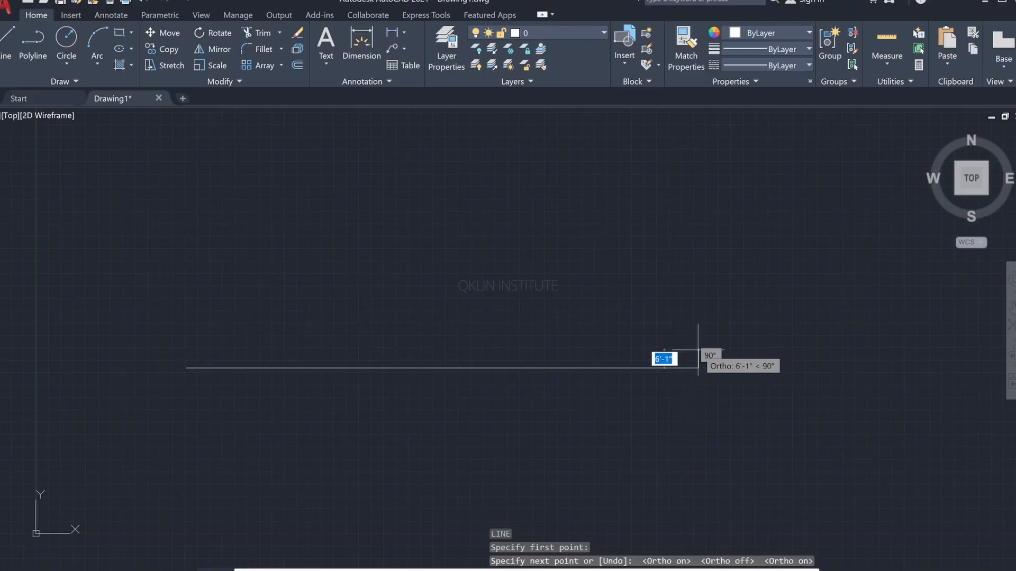
click(698, 350)
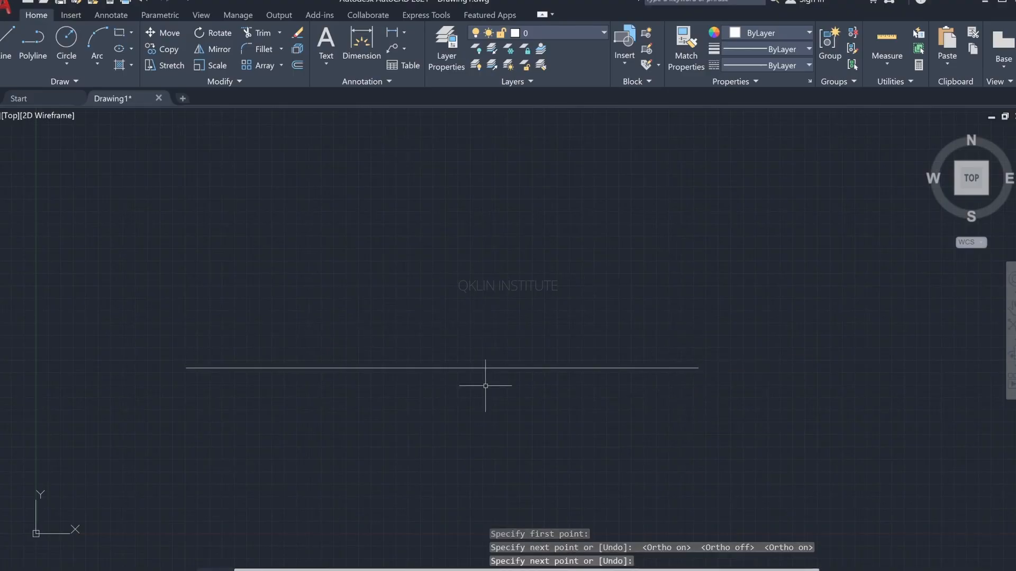
Step: Check the reference elevation, return to AutoCAD and draw a 10'11" vertical line up from the floor line's left end
scroll(487, 386, down, 2)
middle_drag(487, 386, 488, 430)
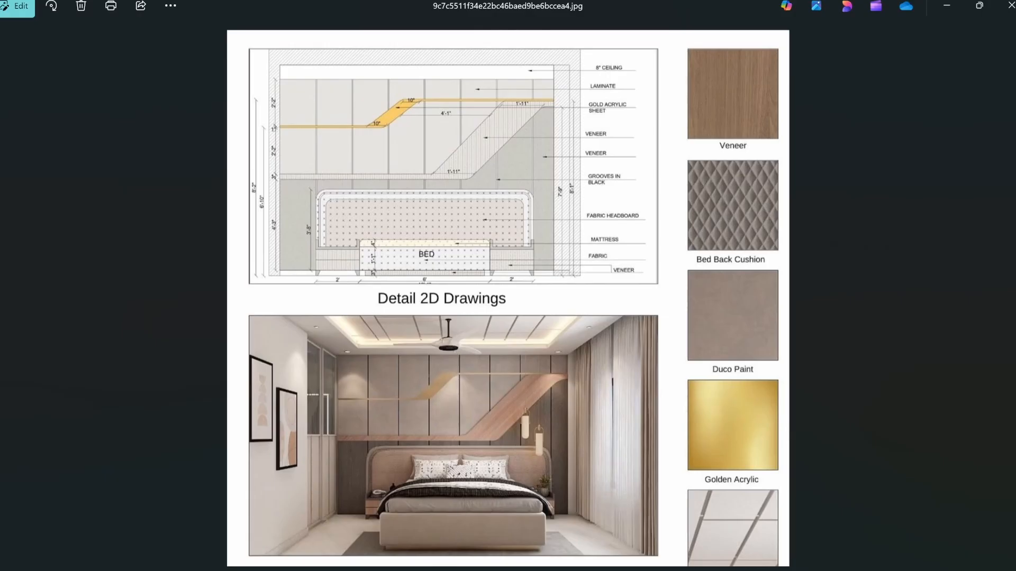
click(617, 570)
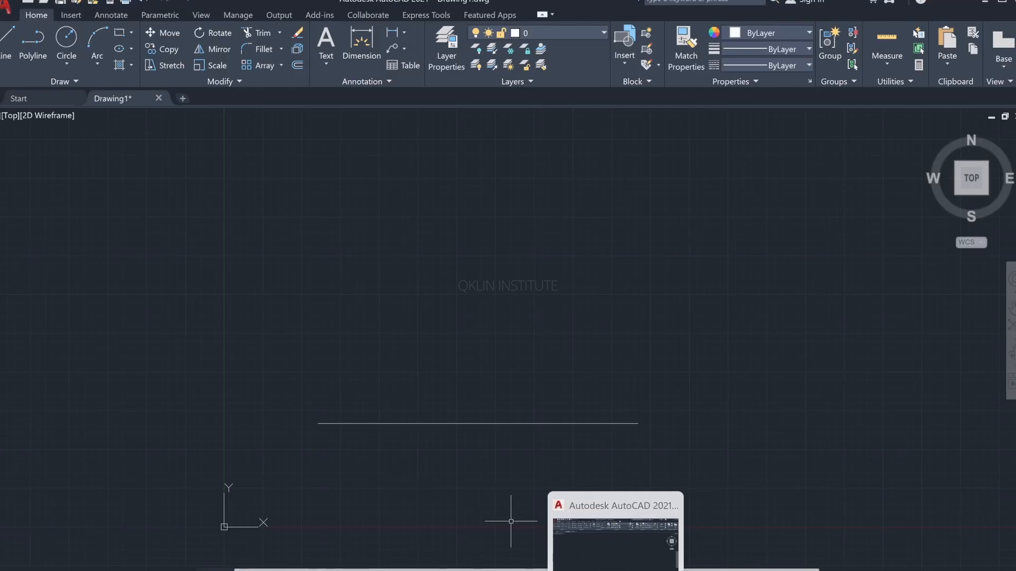
text(l)
key(Return)
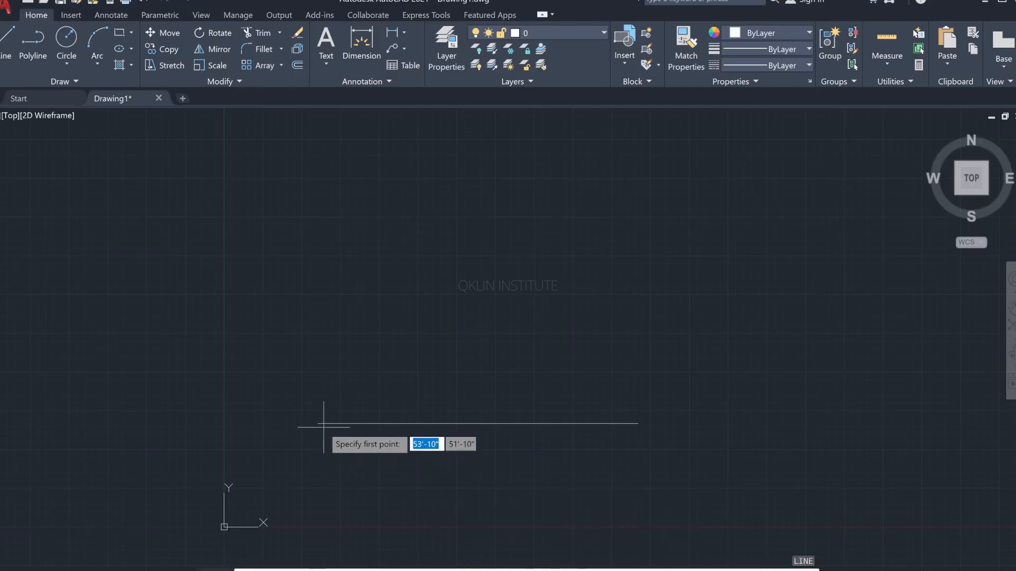
click(317, 423)
text(10')
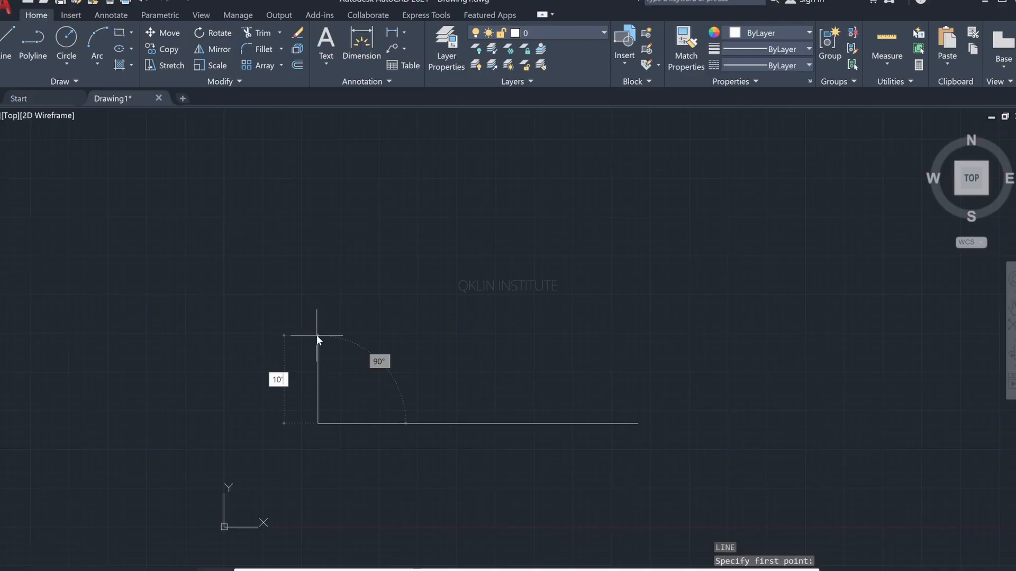
text(11")
key(Return)
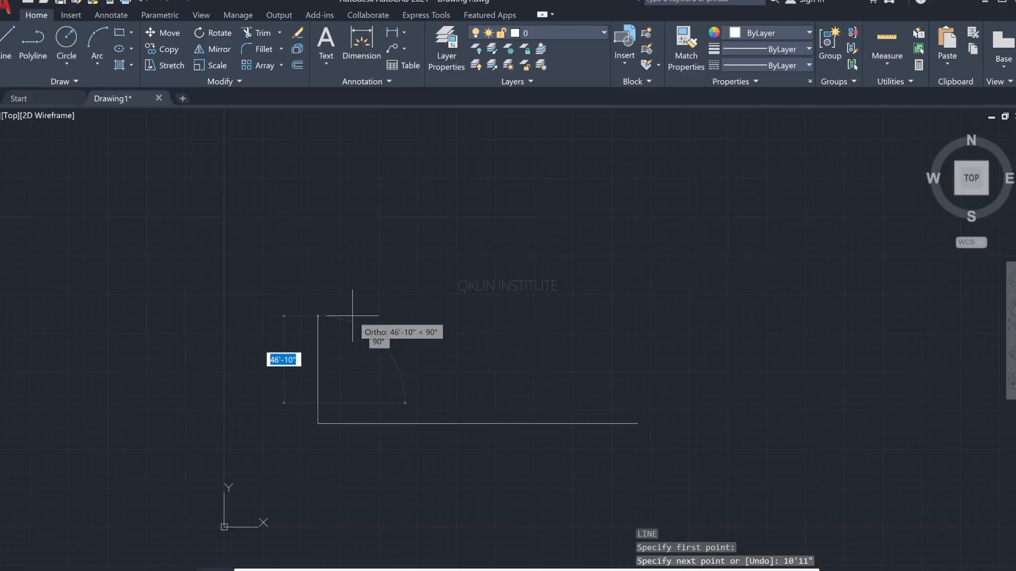
key(Return)
Step: Delete the vertical line at the left end of the floor line
scroll(314, 422, up, 5)
middle_drag(309, 417, 306, 410)
click(340, 370)
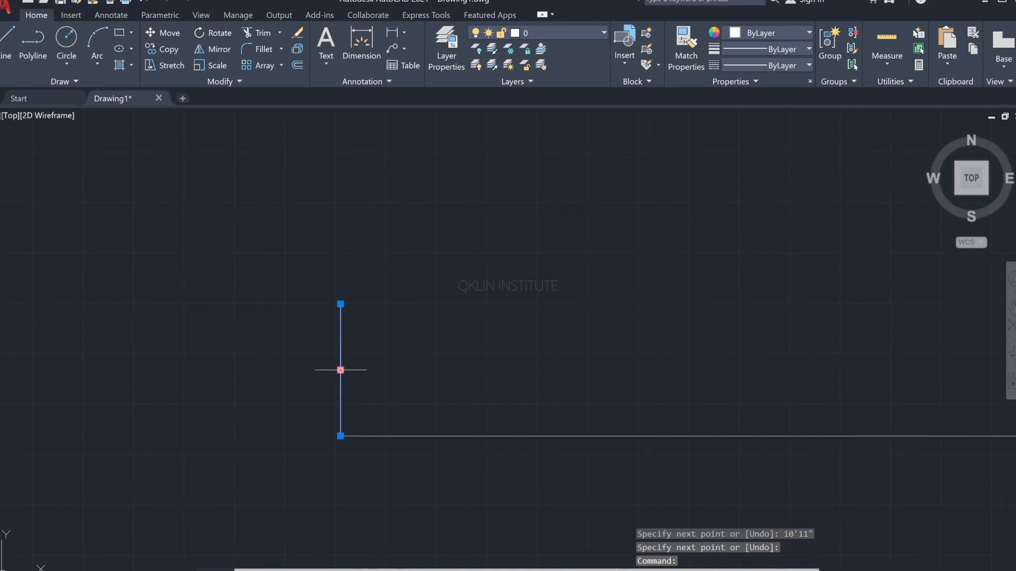
key(Delete)
Step: Redraw the left wall line vertically upward from the floor line's left endpoint with a length of 10'11"
text(l)
key(Return)
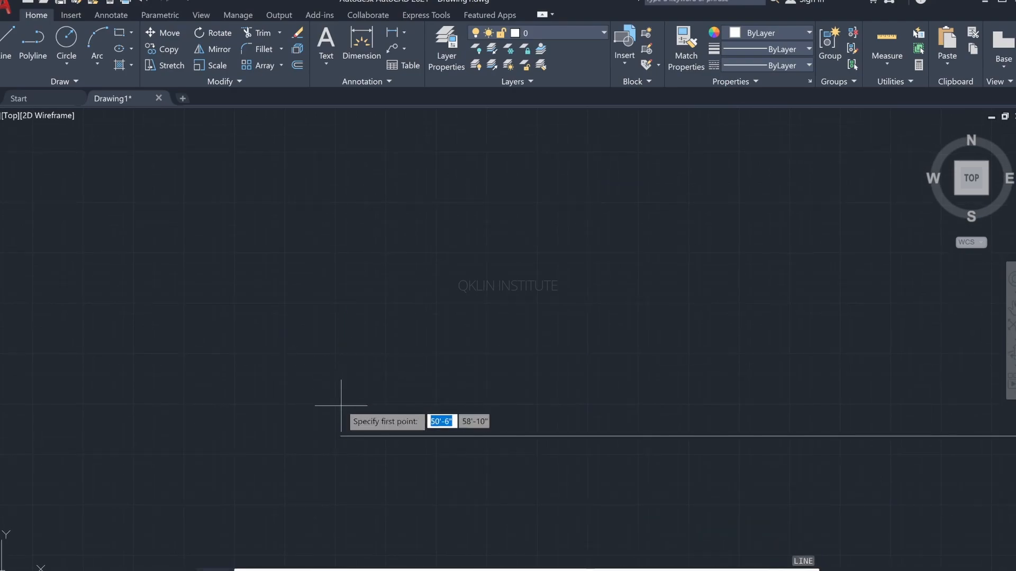
click(340, 436)
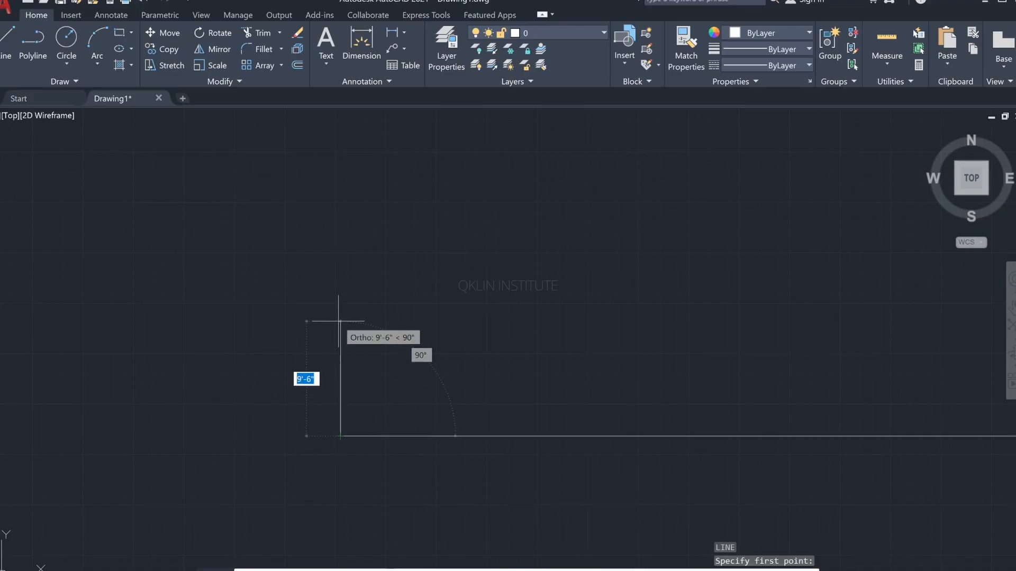
text(10')
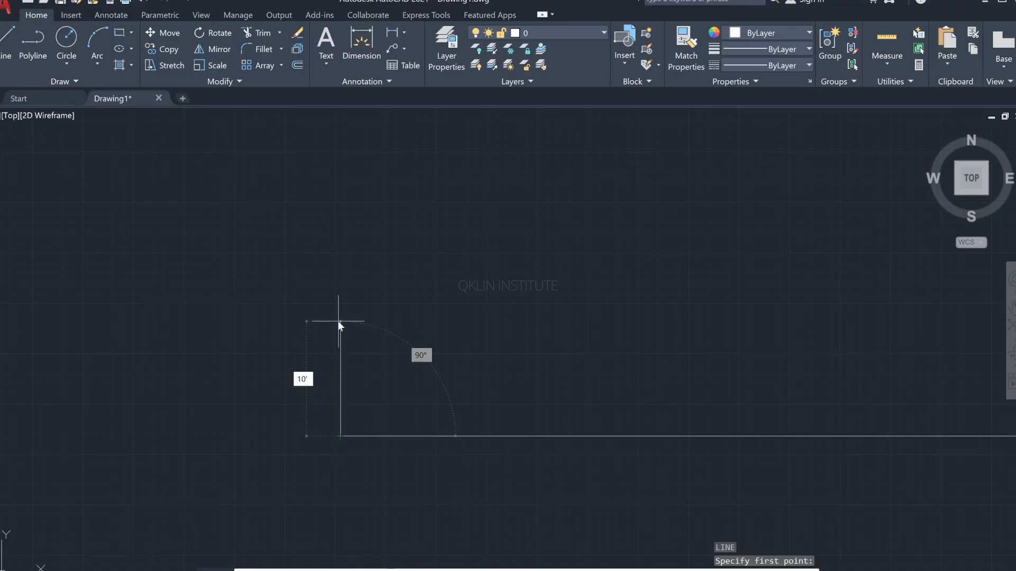
text(11")
key(Return)
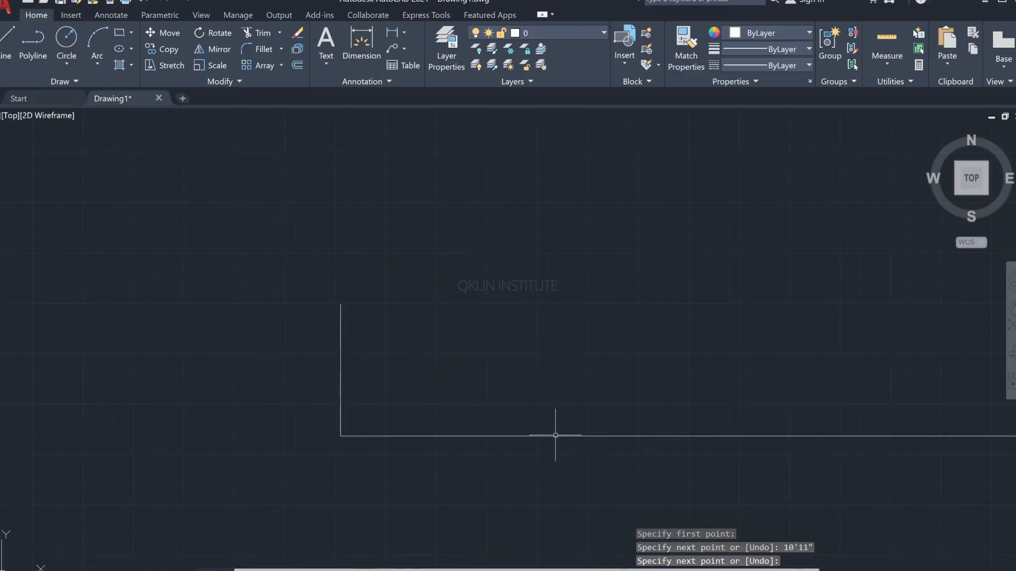
middle_drag(525, 389, 324, 323)
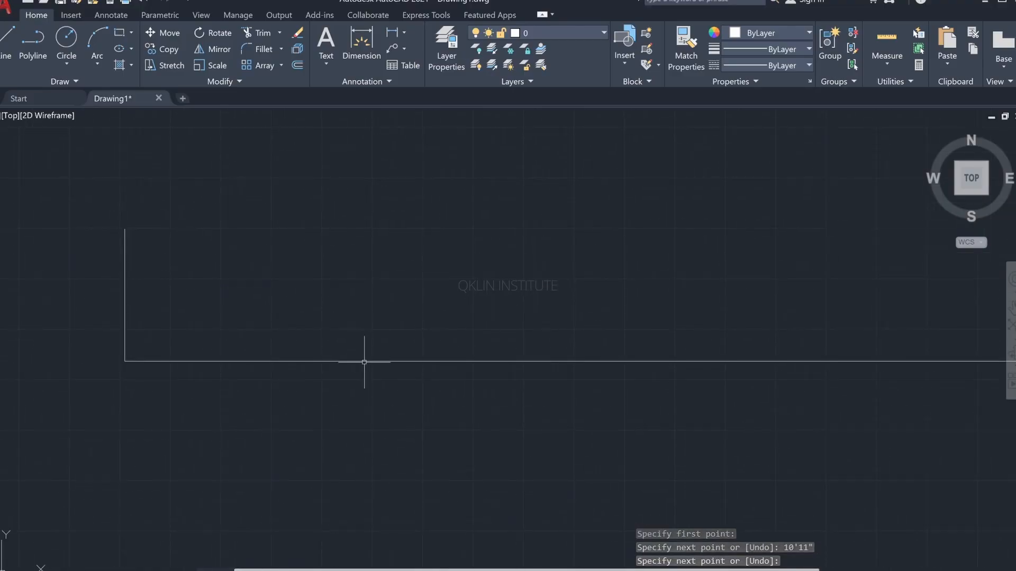
click(364, 362)
key(Escape)
key(Escape)
key(Escape)
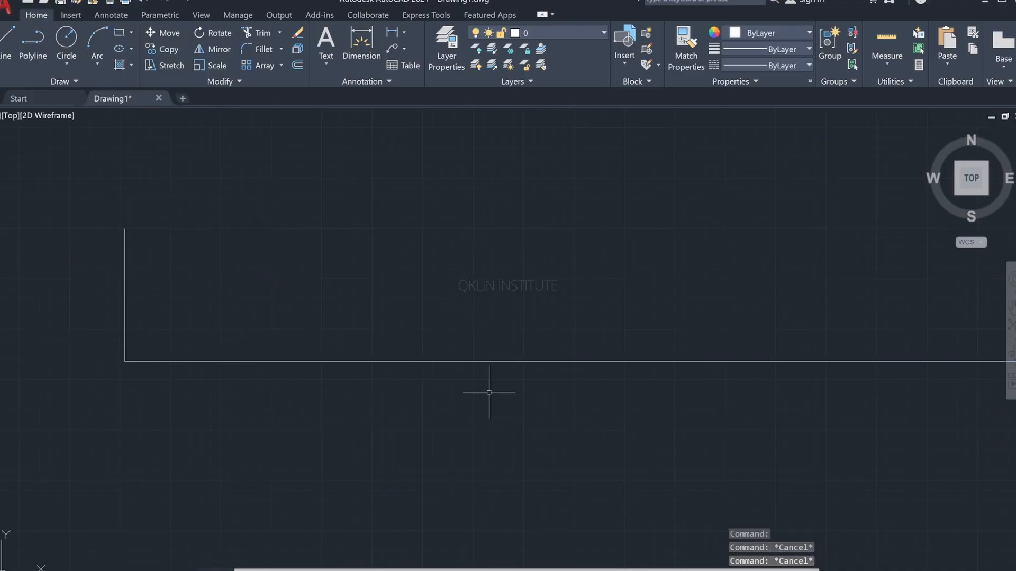
Step: Dimension the left wall line with DIM from its upper to its lower endpoint, and undo the dimension
mouse_move(254, 373)
middle_down()
mouse_move(399, 444)
mouse_move(407, 469)
middle_up()
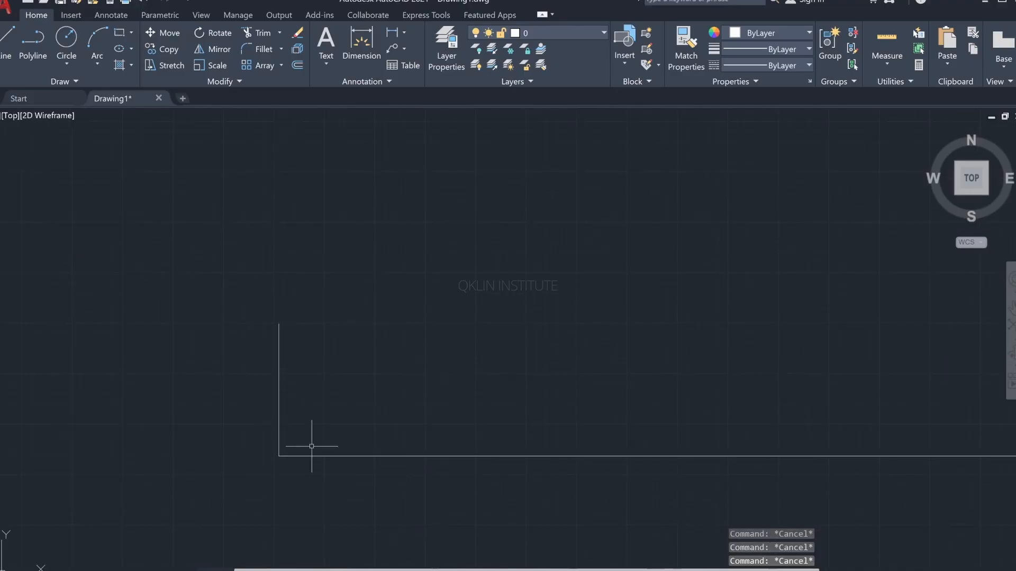
scroll(315, 423, up, 3)
middle_drag(315, 422, 303, 474)
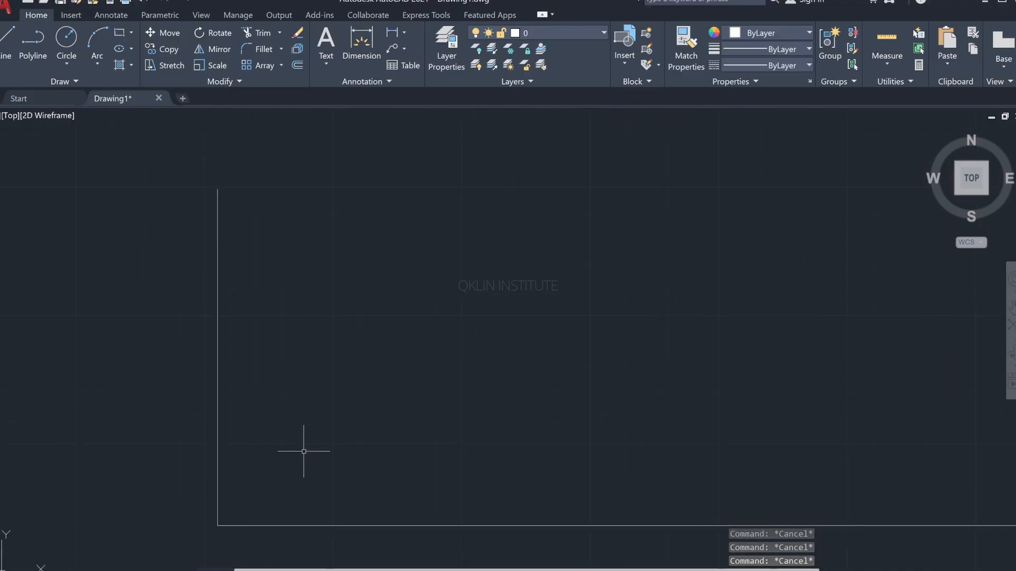
text(dim)
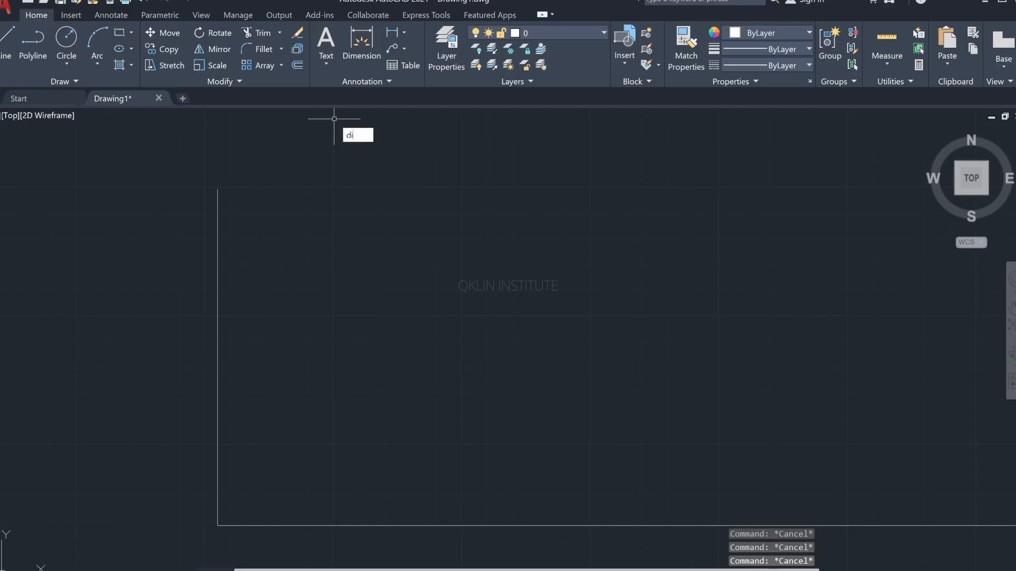
key(Return)
click(218, 189)
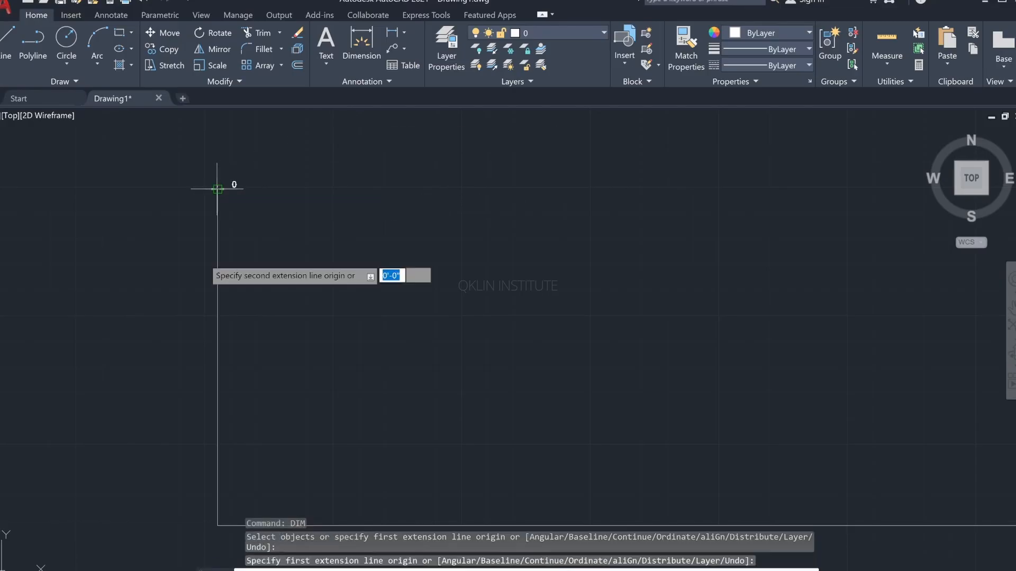
click(218, 525)
click(171, 393)
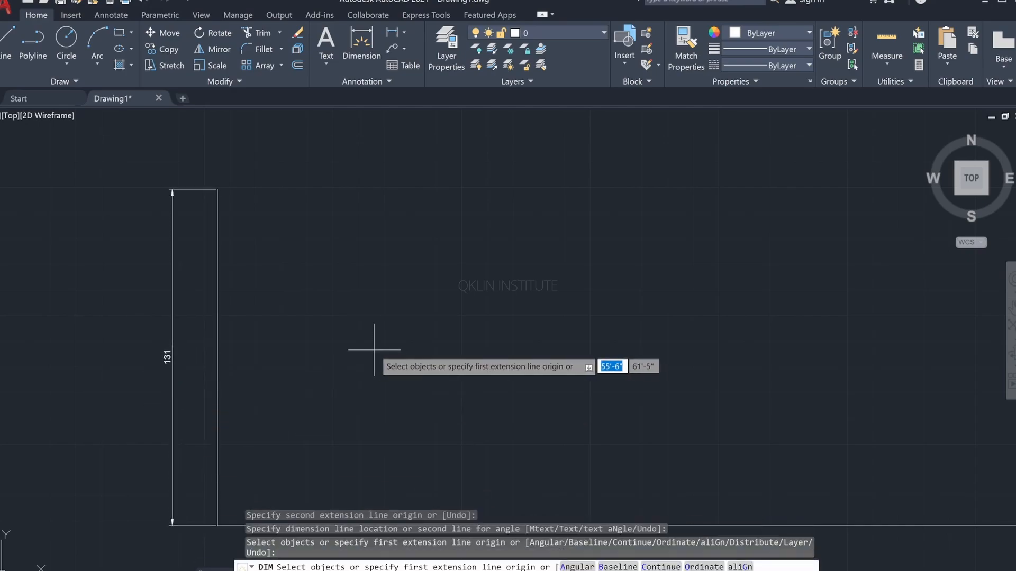
key(Escape)
key(ctrl+z)
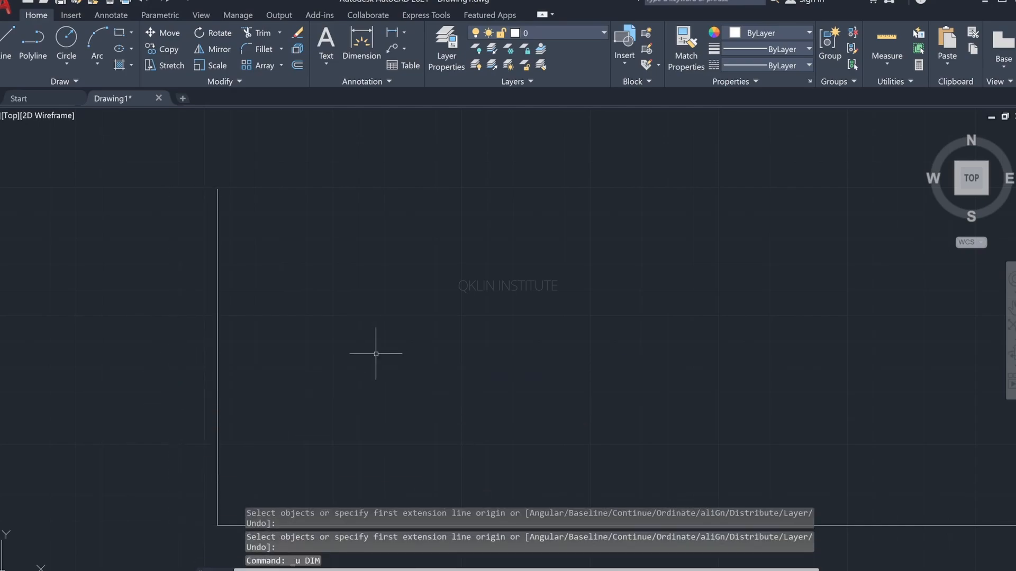
Step: Dimension the left wall line with DIM by selecting the line itself, and undo the dimension
text(DIM)
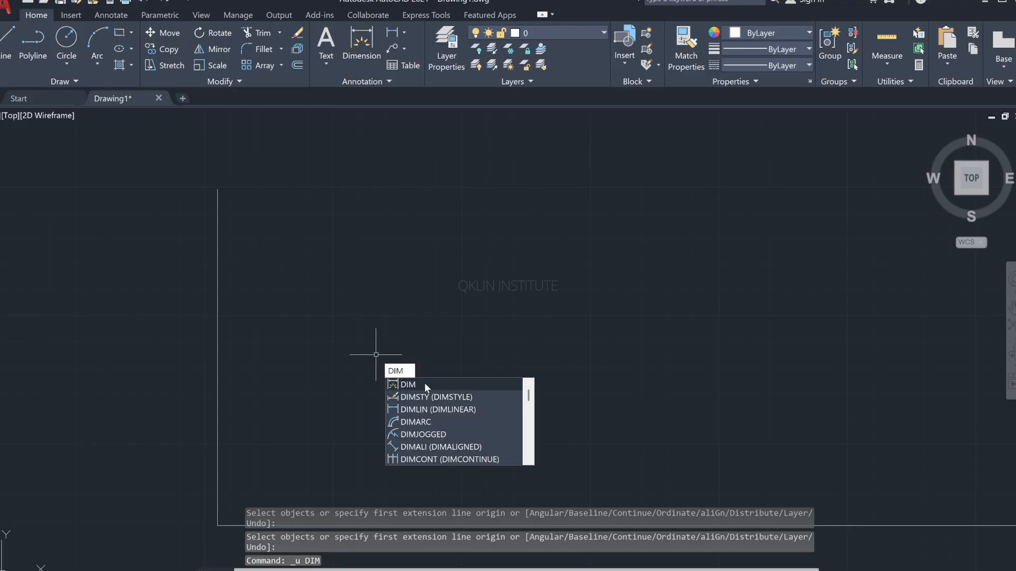
click(424, 383)
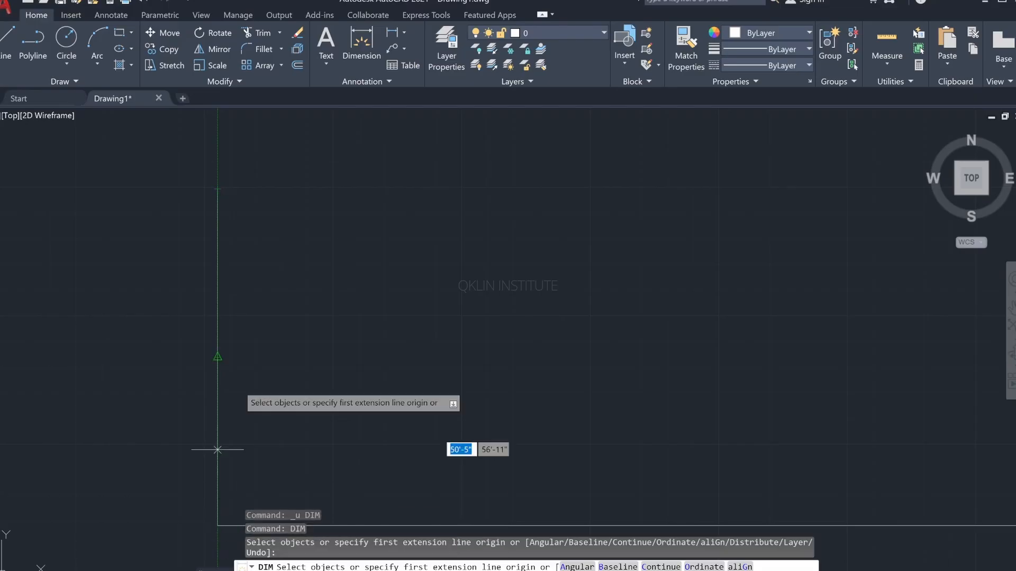
click(218, 302)
click(177, 311)
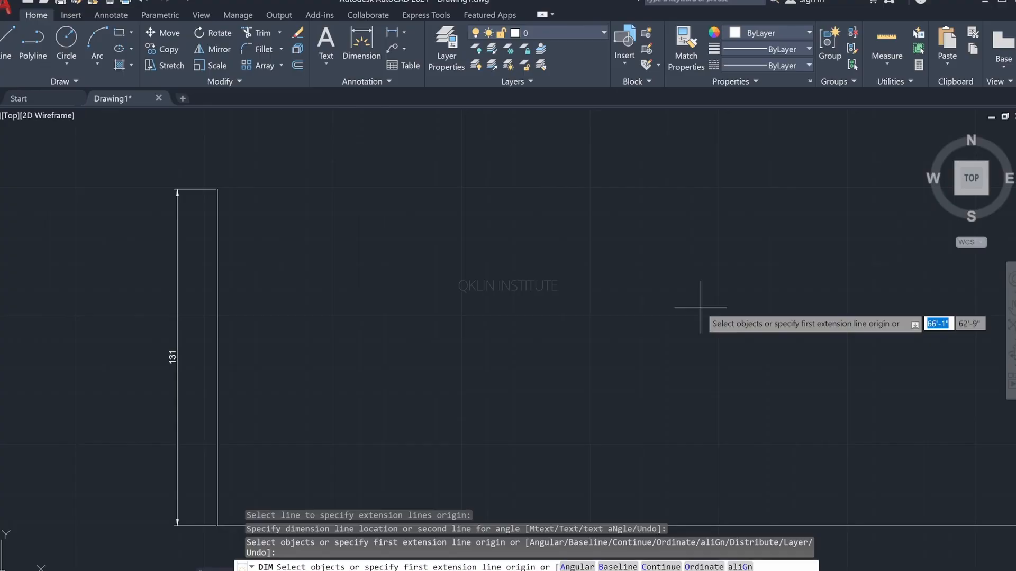
key(ctrl+z)
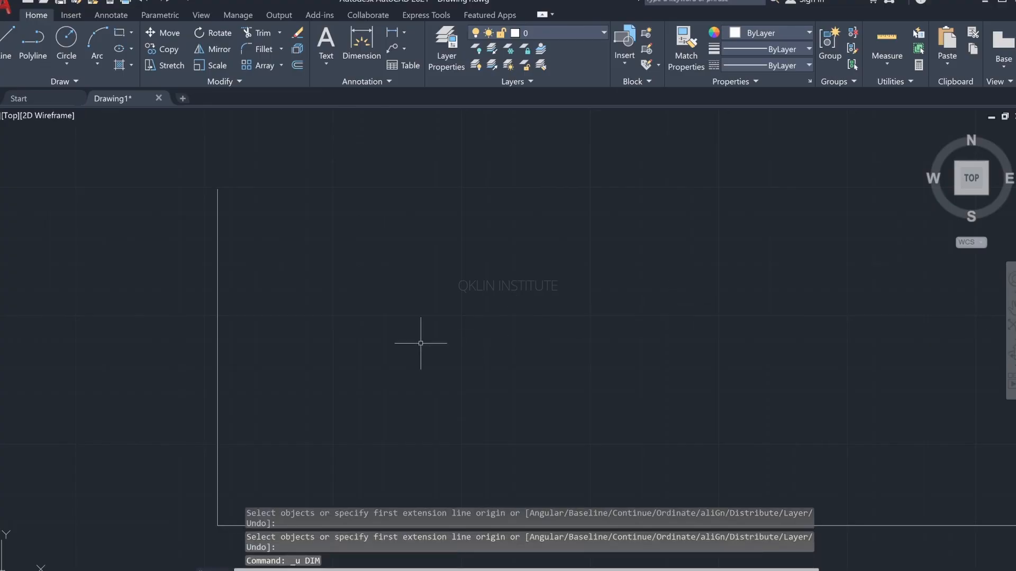
Step: Switch to the reference image to examine the 2D wall elevation and its dimensions, and return to AutoCAD
middle_drag(349, 348, 316, 285)
key(alt+Tab)
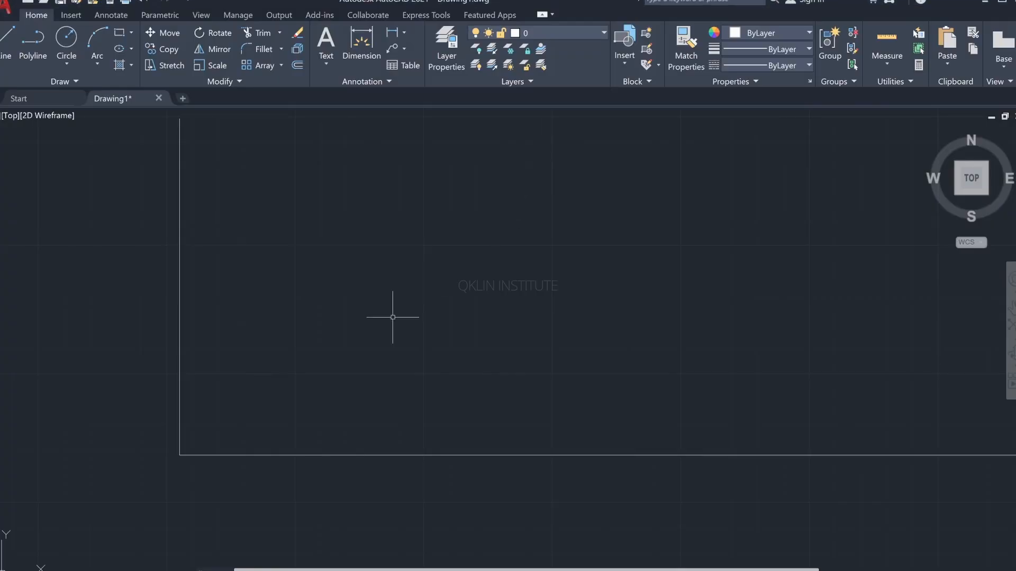
mouse_move(393, 318)
middle_down()
mouse_move(339, 417)
mouse_move(287, 413)
middle_up()
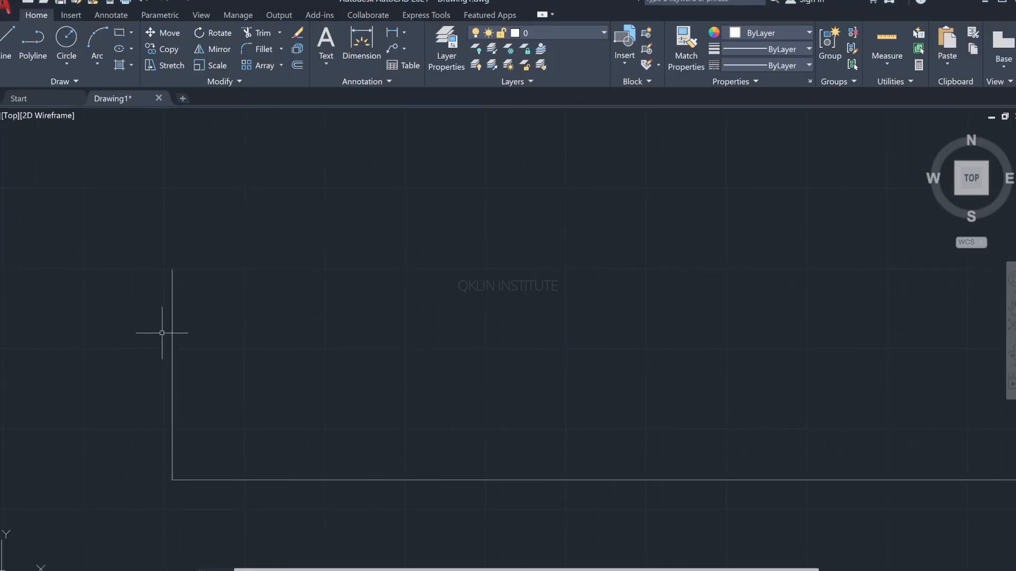
text(l)
key(Return)
click(172, 269)
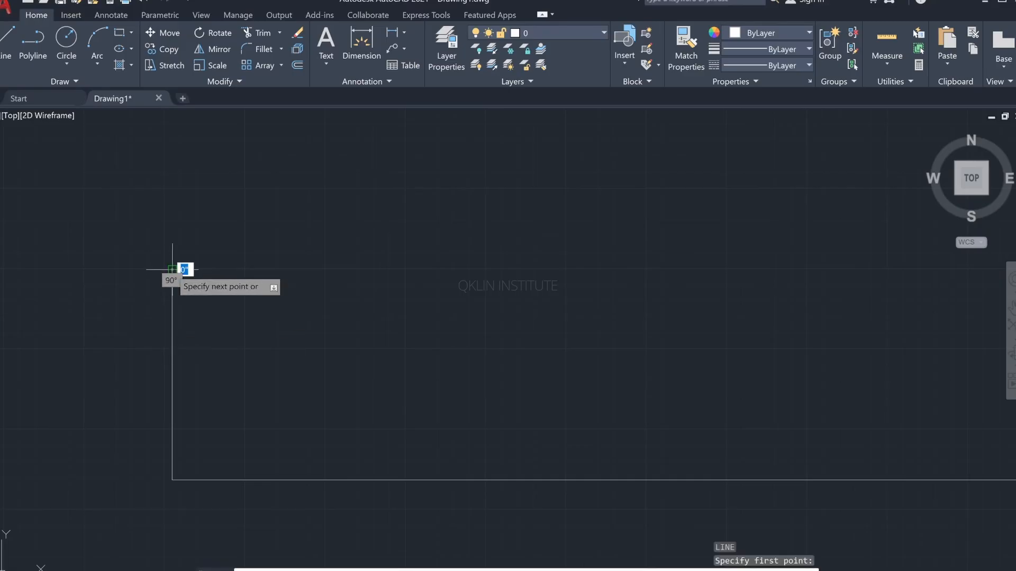
key(Escape)
key(Escape)
key(Escape)
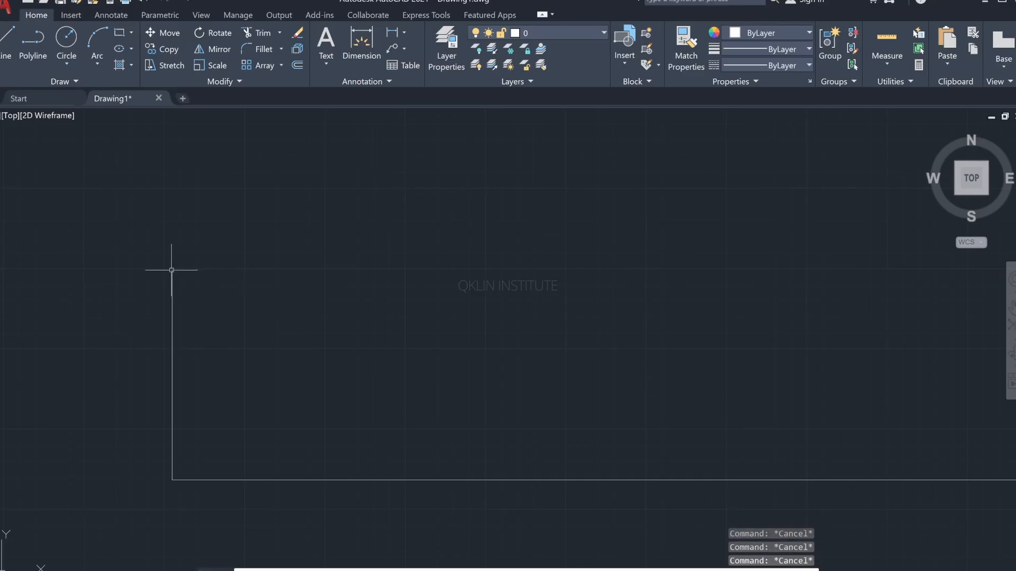
Step: Offset the left wall line 160" to the right to create the right wall line
text(o)
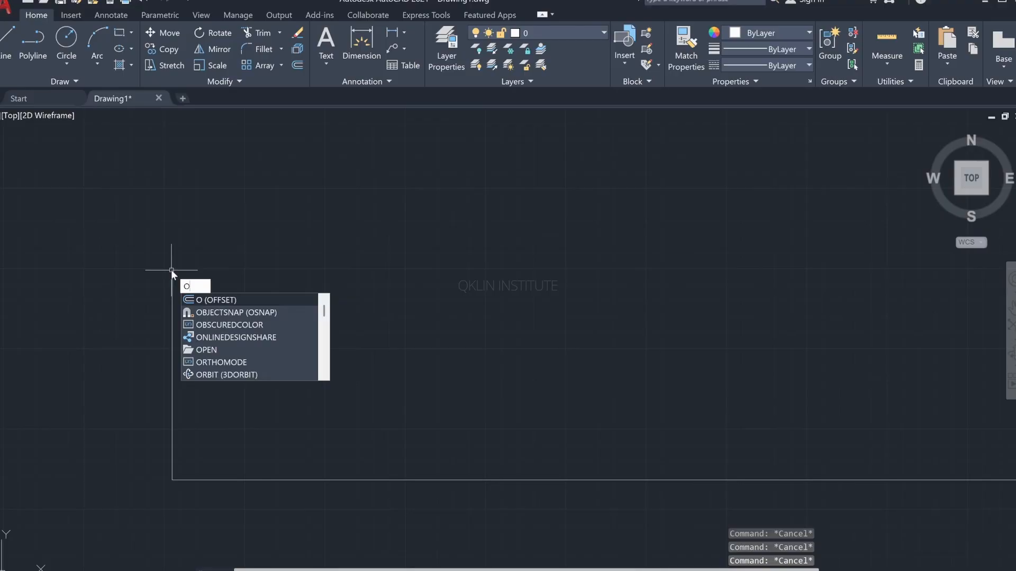
key(Return)
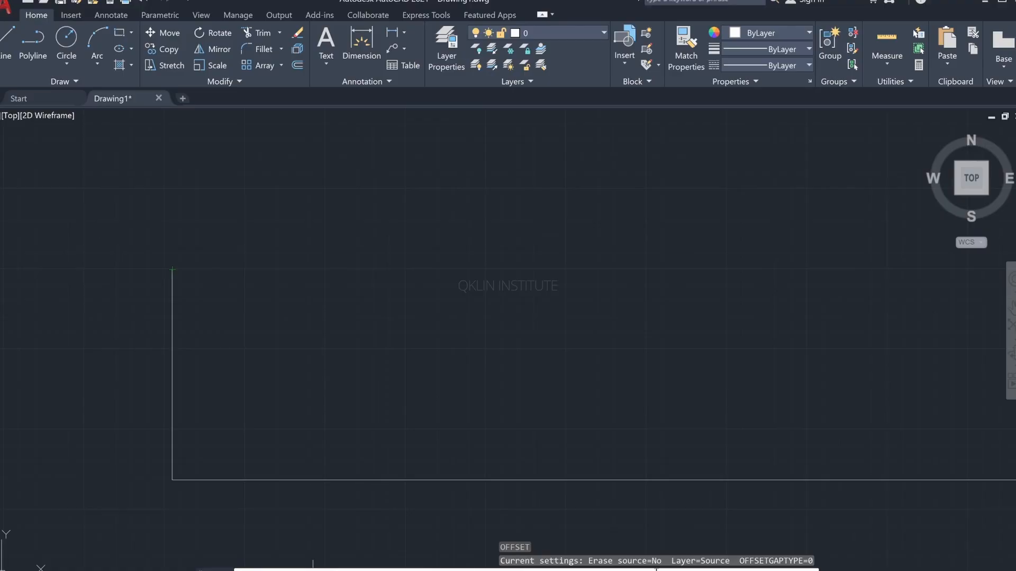
key(Return)
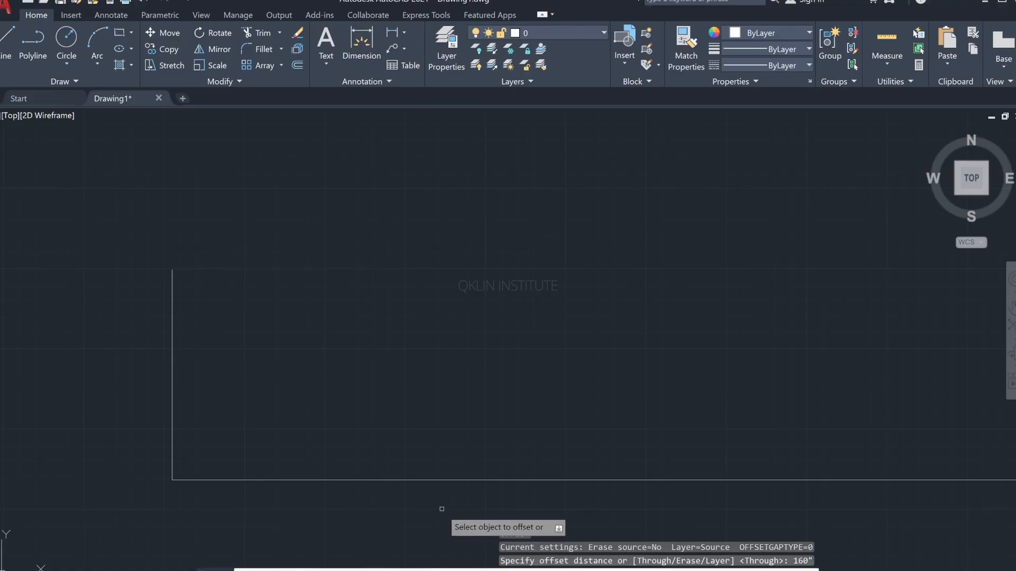
click(171, 363)
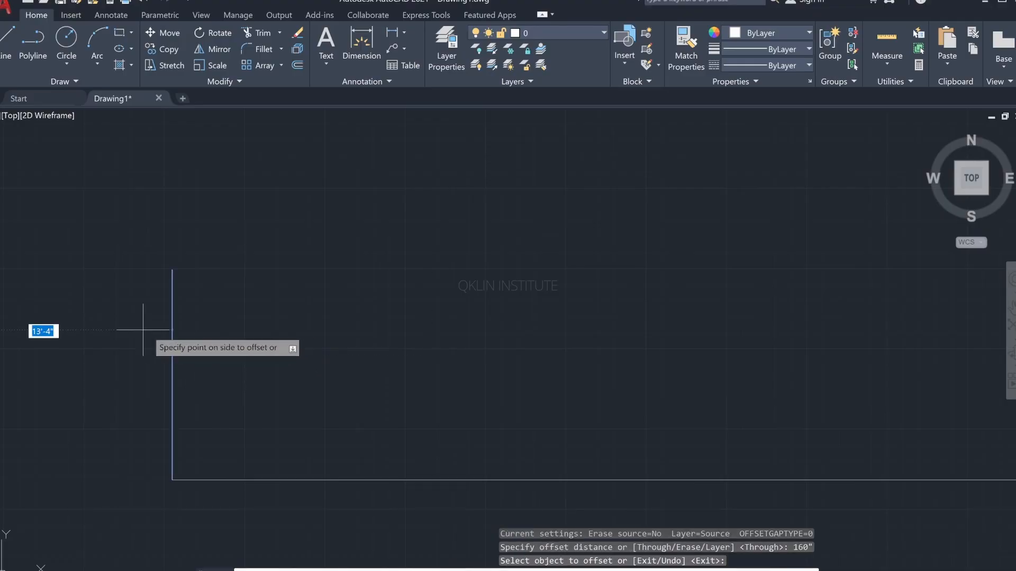
scroll(143, 339, down, 2)
middle_drag(141, 340, 311, 345)
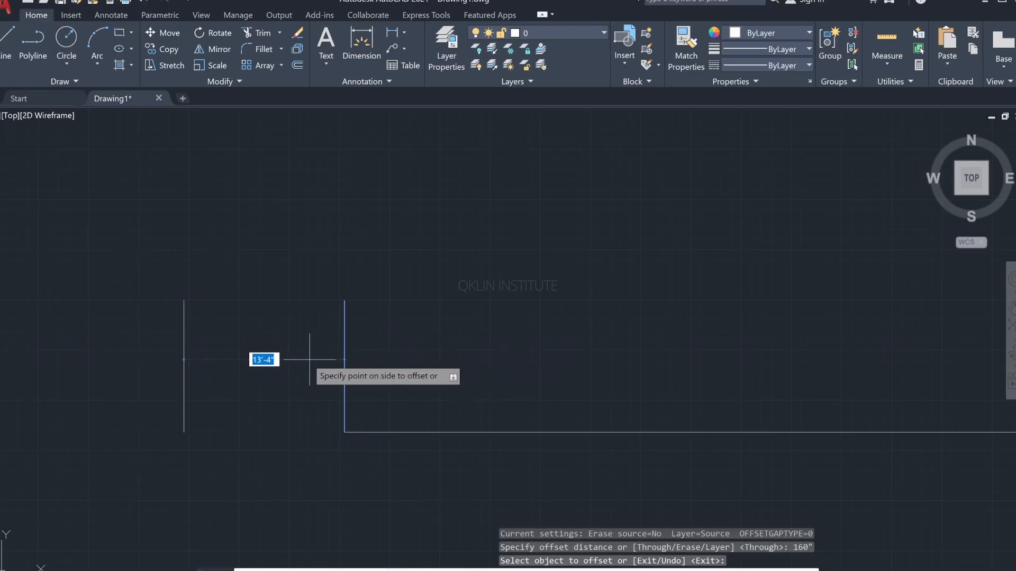
click(440, 359)
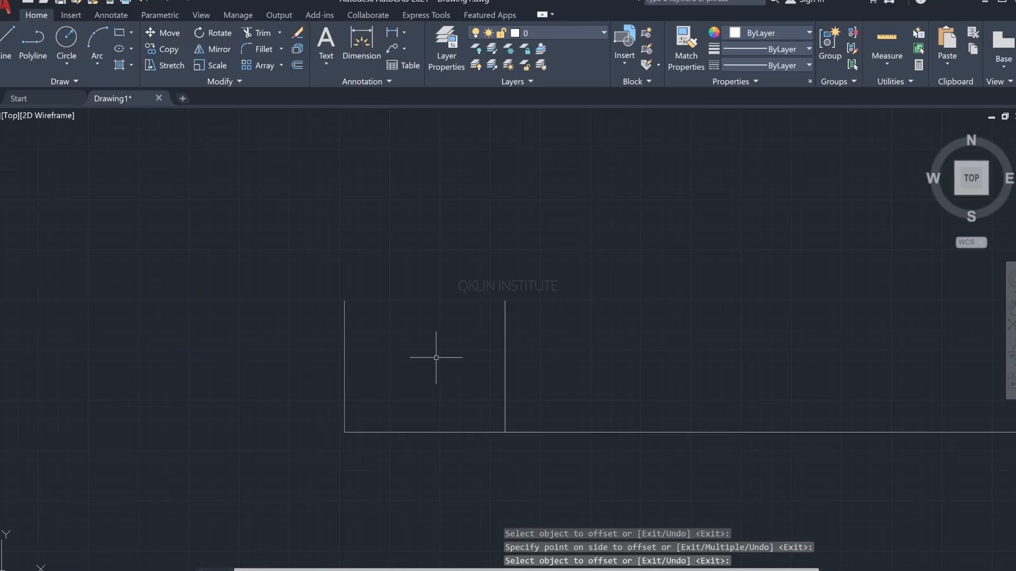
key(Escape)
Step: Draw a horizontal ceiling line connecting the upper endpoints of the left and right wall lines
text(l)
key(Return)
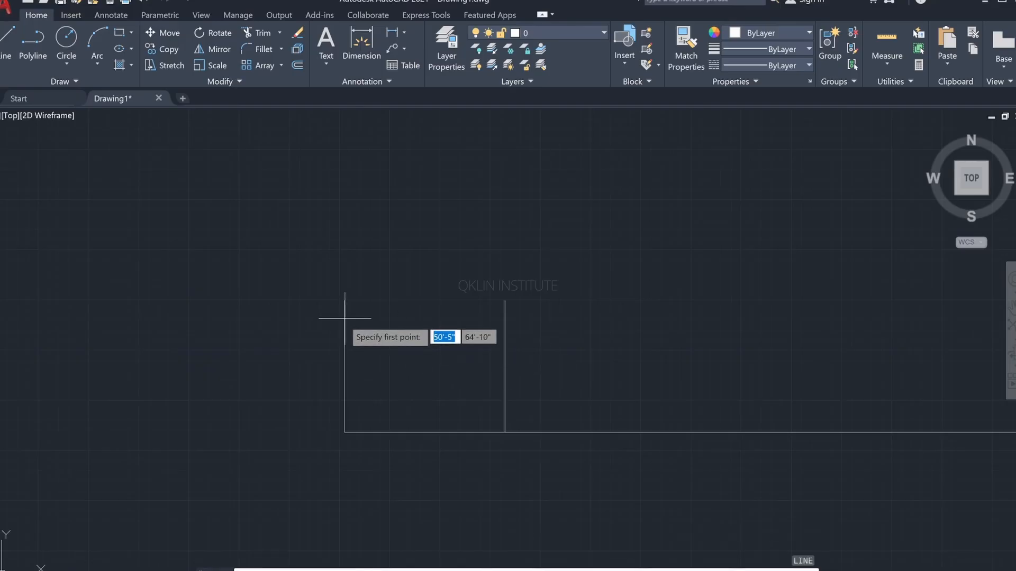
click(344, 300)
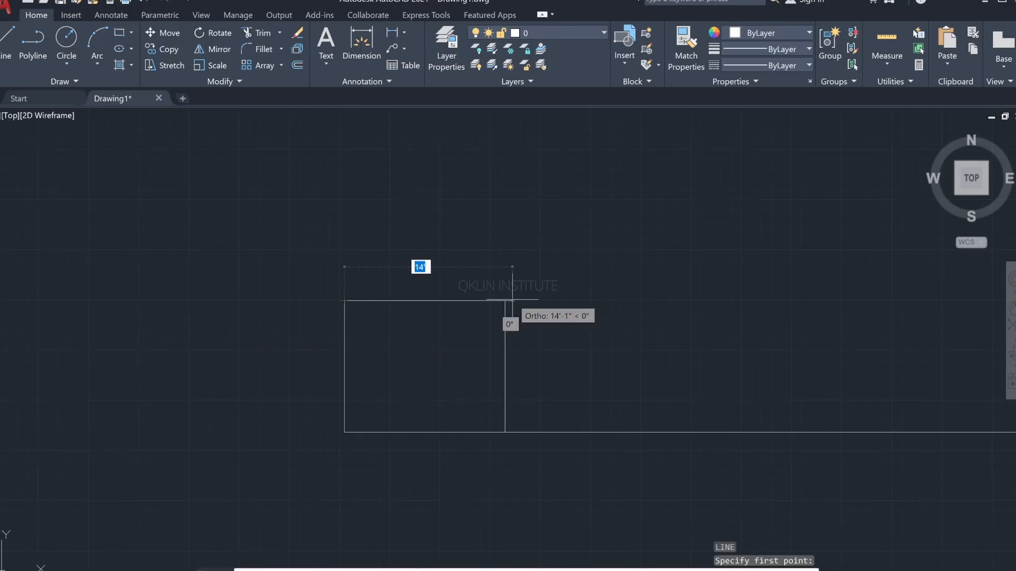
click(505, 301)
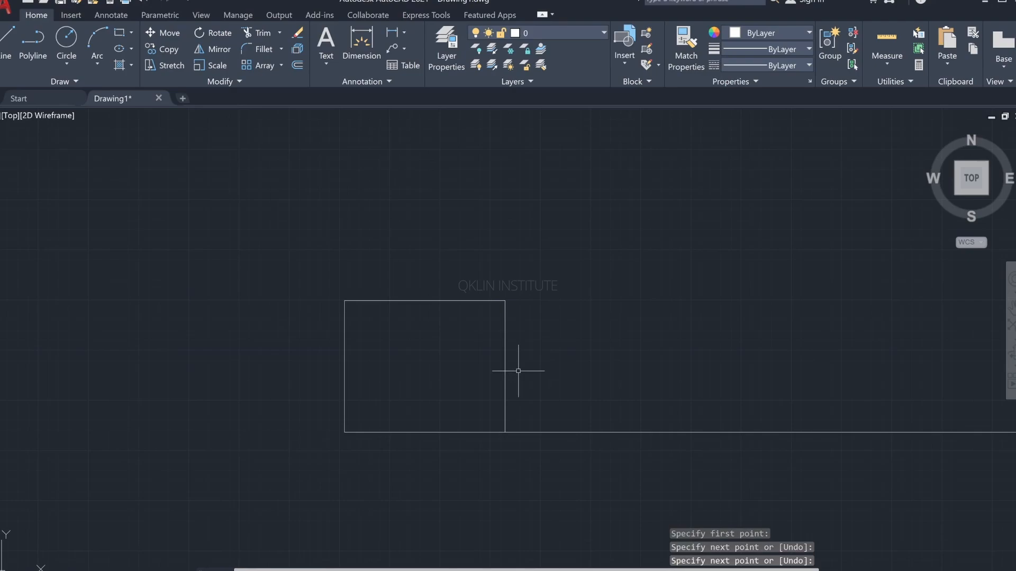
key(Return)
Step: Delete the entire floor line and undo the deletion
click(612, 432)
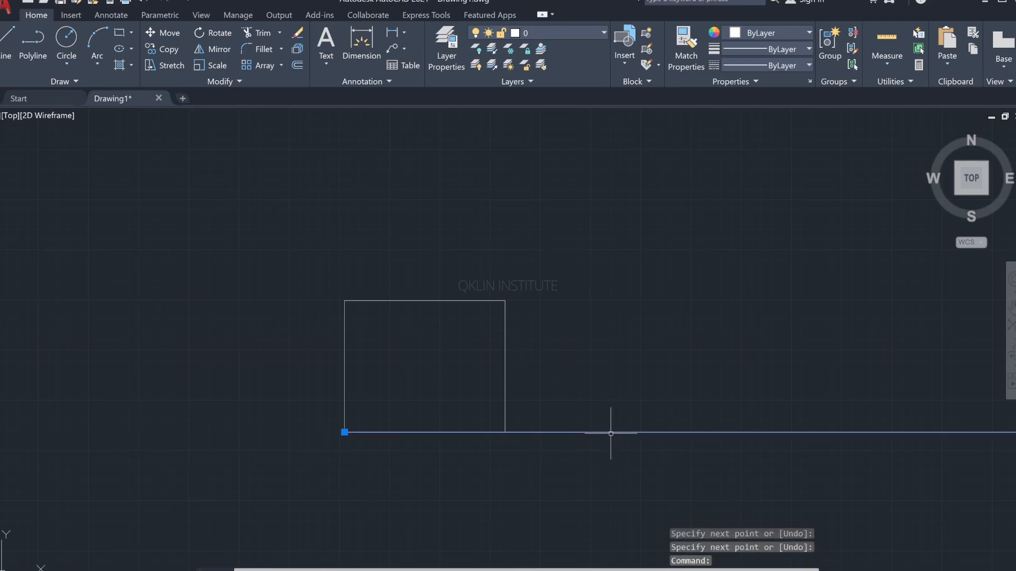
key(Delete)
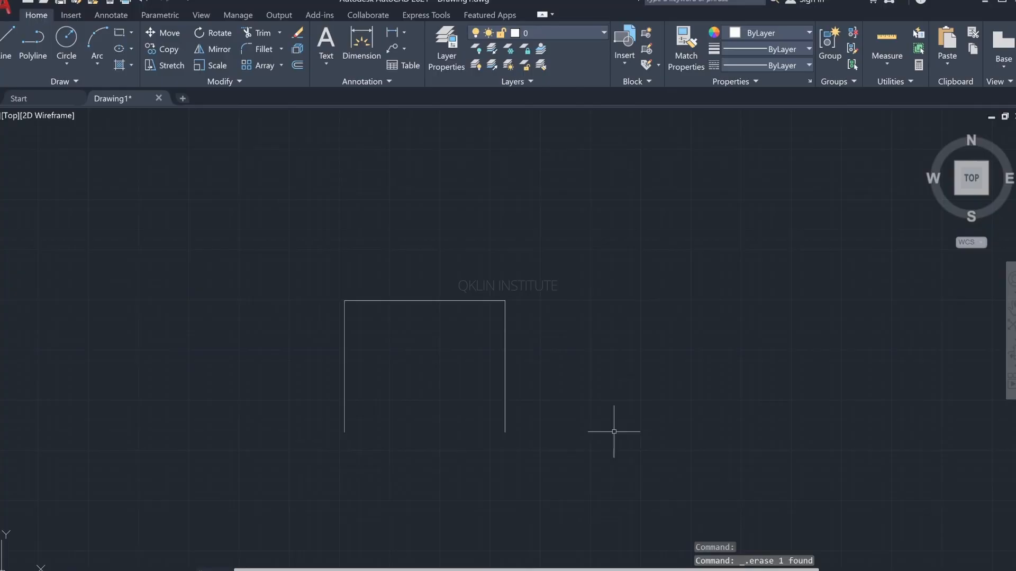
key(ctrl+z)
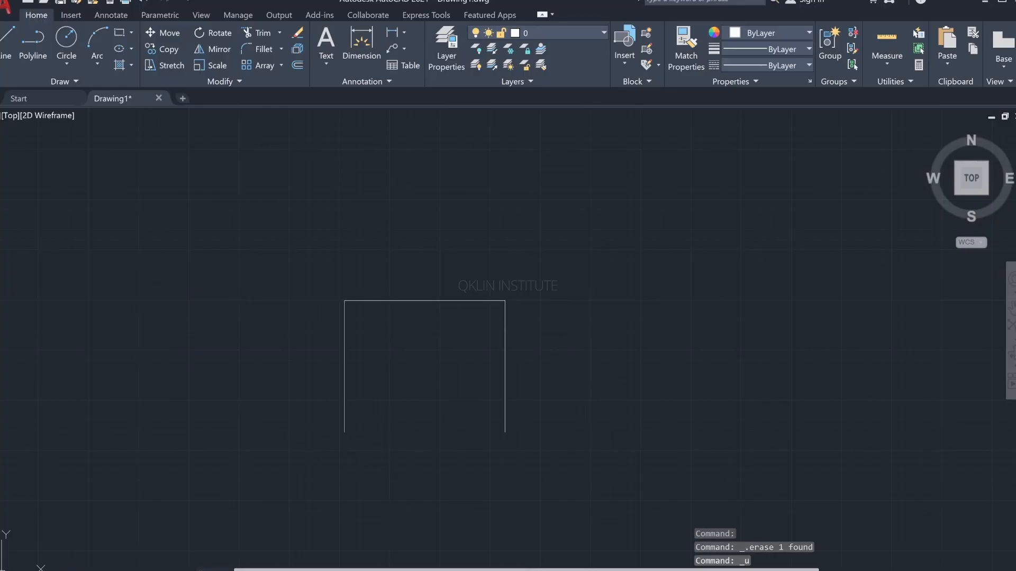
key(Escape)
key(Escape)
key(Escape)
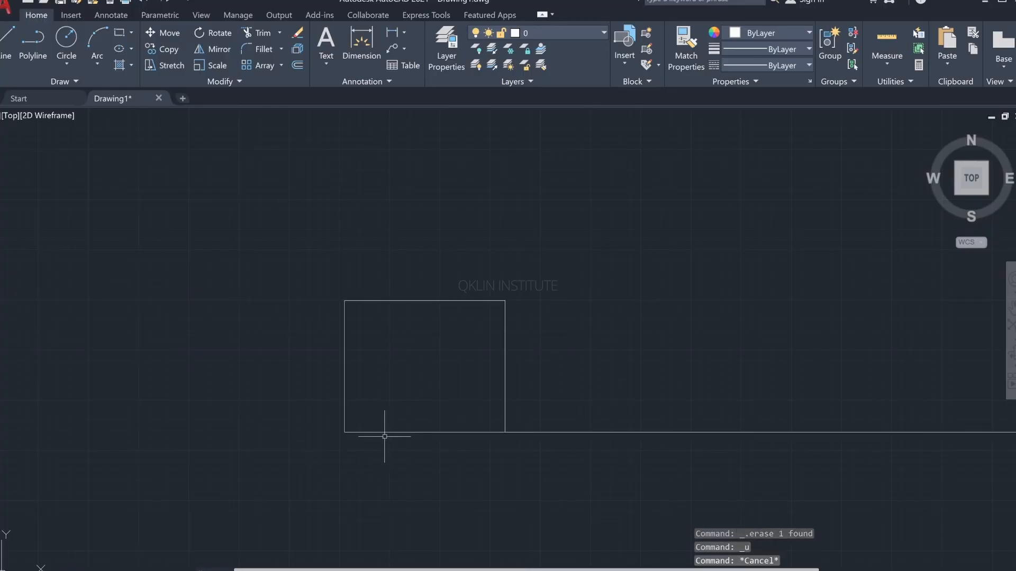
Step: Trim the floor line's excess beyond the right wall line, and undo the extra trim of the right wall line
text(TR)
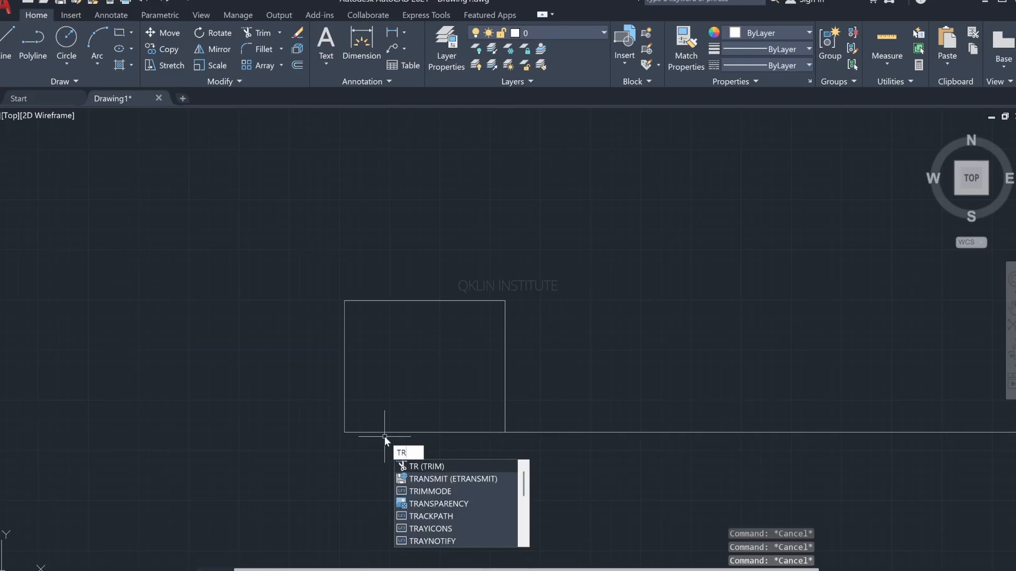
key(Return)
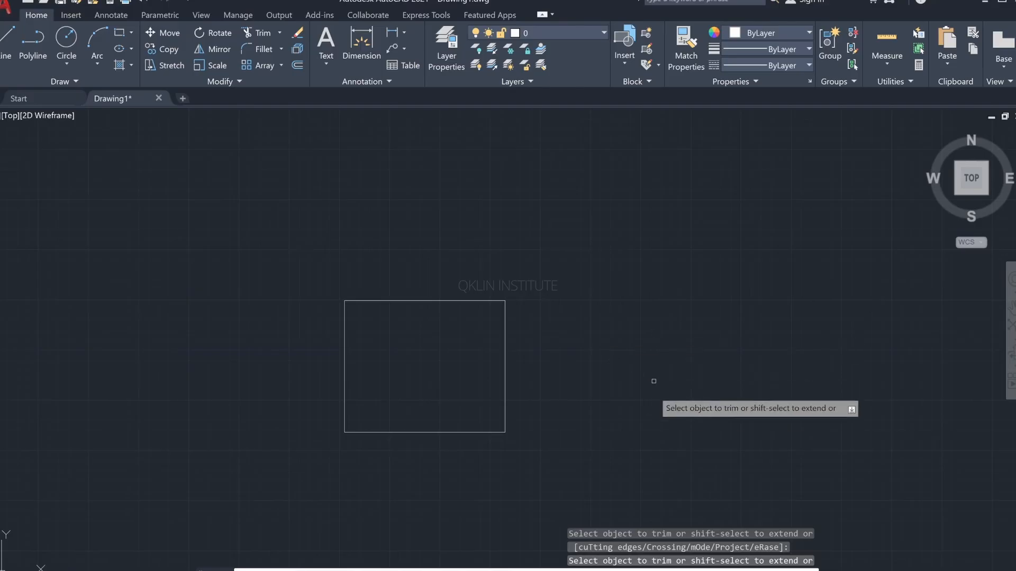
click(501, 376)
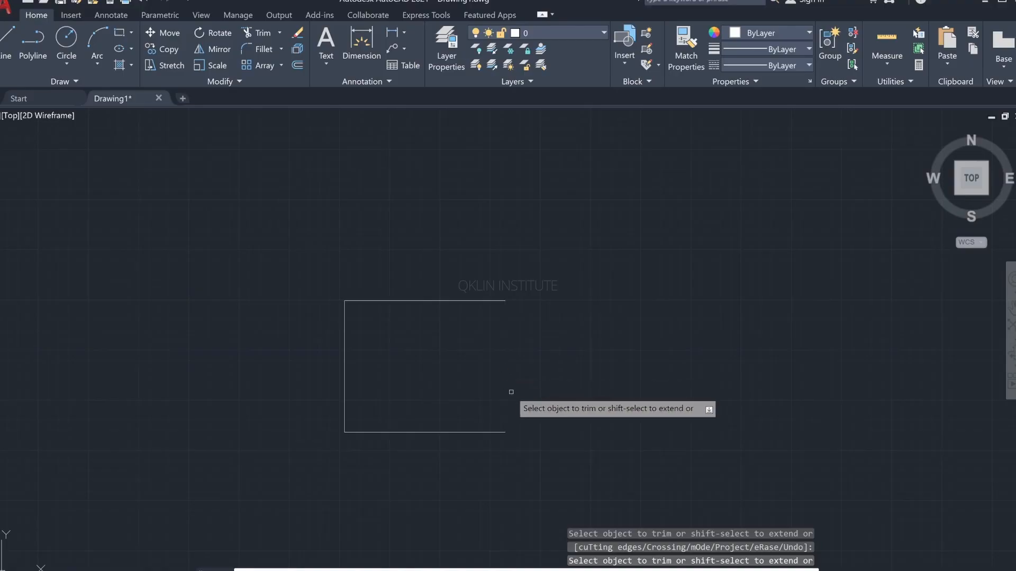
key(ctrl+z)
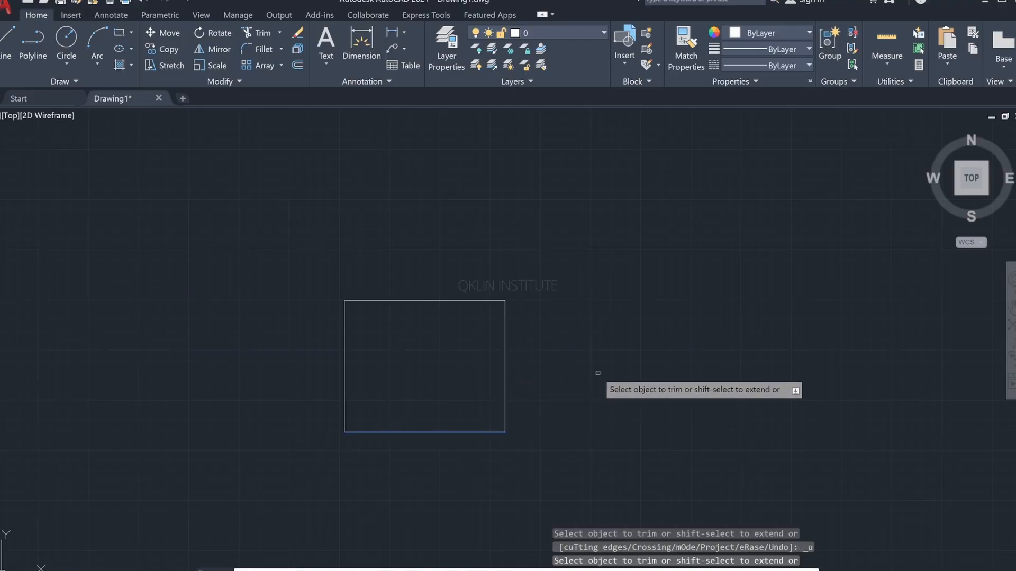
key(Escape)
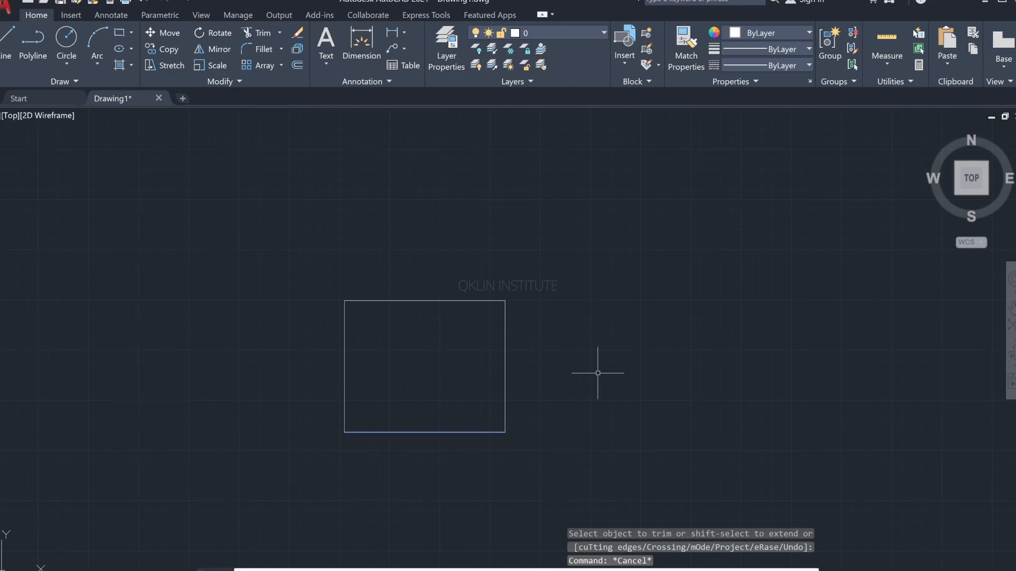
key(Escape)
key(Escape)
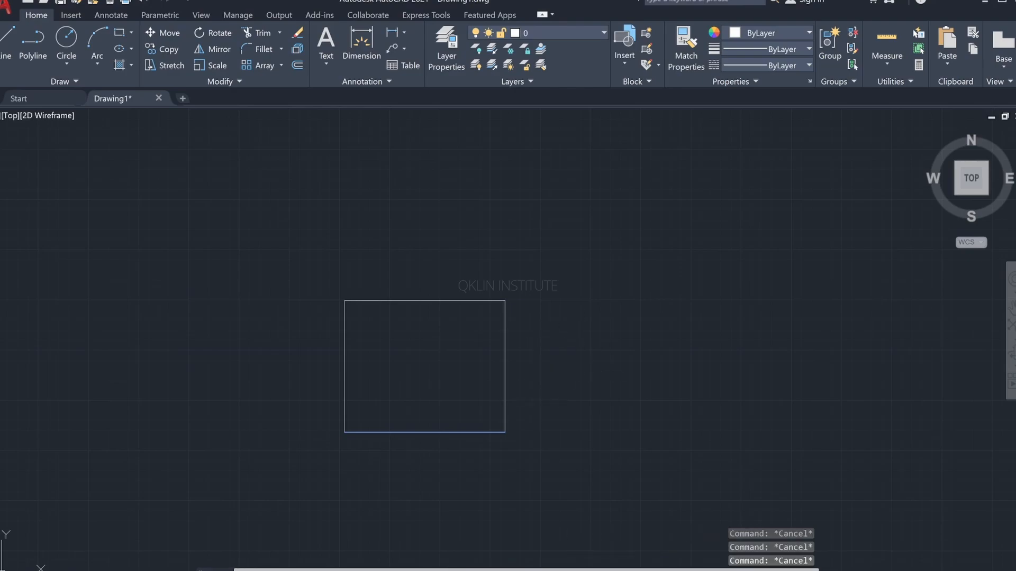
click(567, 357)
key(Escape)
key(Escape)
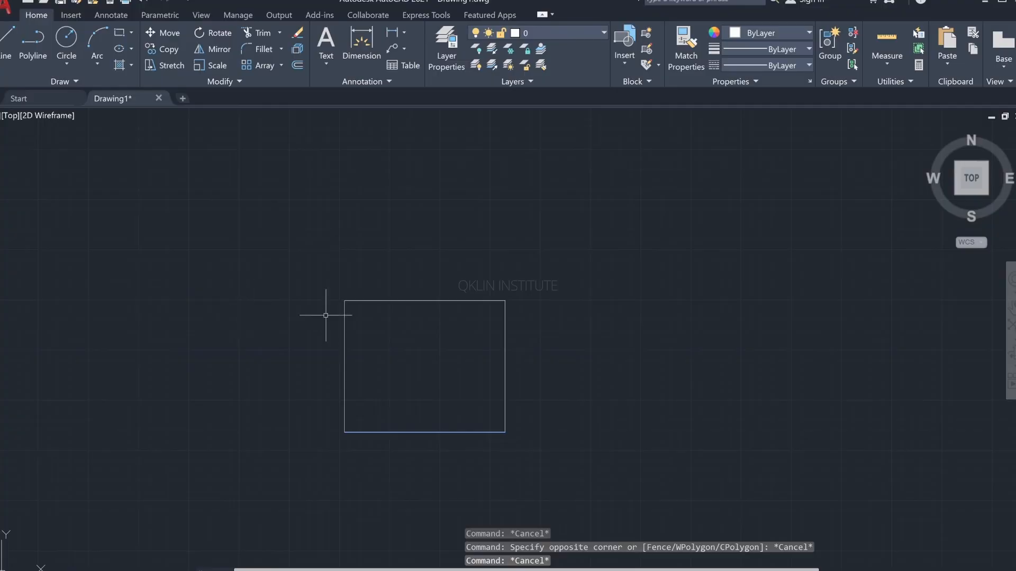
key(Escape)
click(295, 287)
key(Escape)
key(Escape)
key(Escape)
Step: Switch to the reference image to check the wall's vertical panel layout, and return to AutoCAD
scroll(390, 406, up, 5)
middle_drag(383, 402, 319, 392)
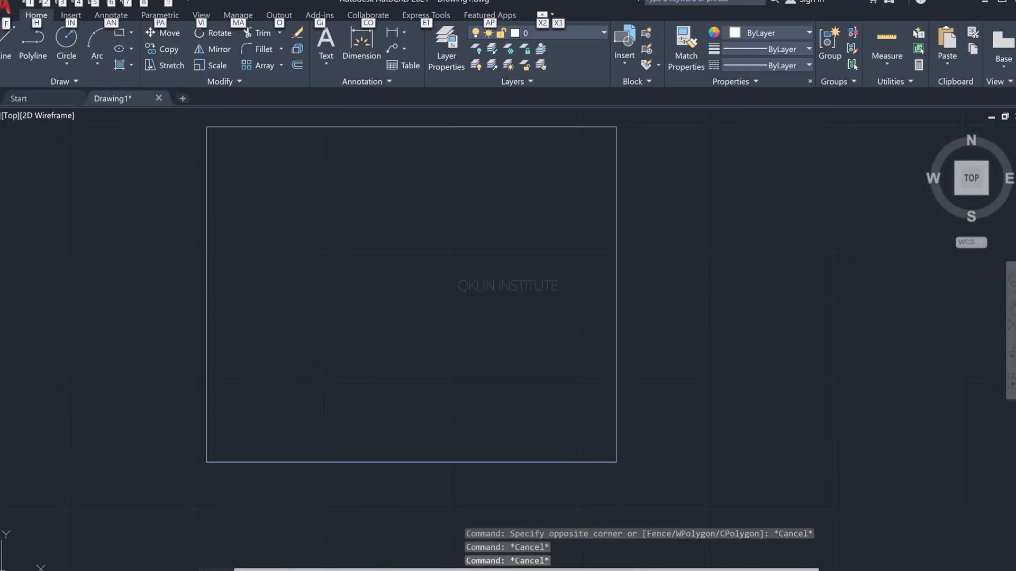
key(alt+Tab)
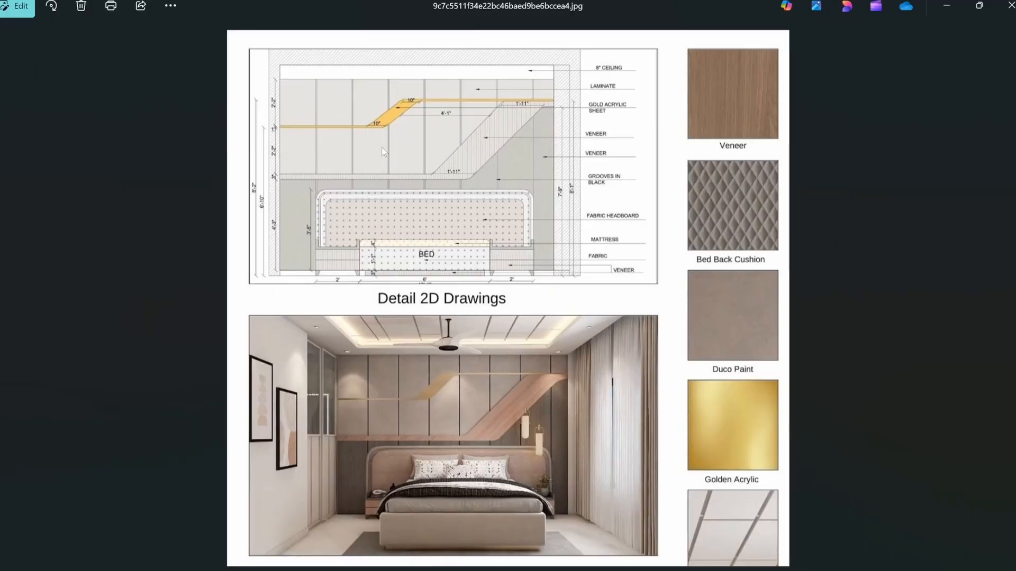
key(alt+Tab)
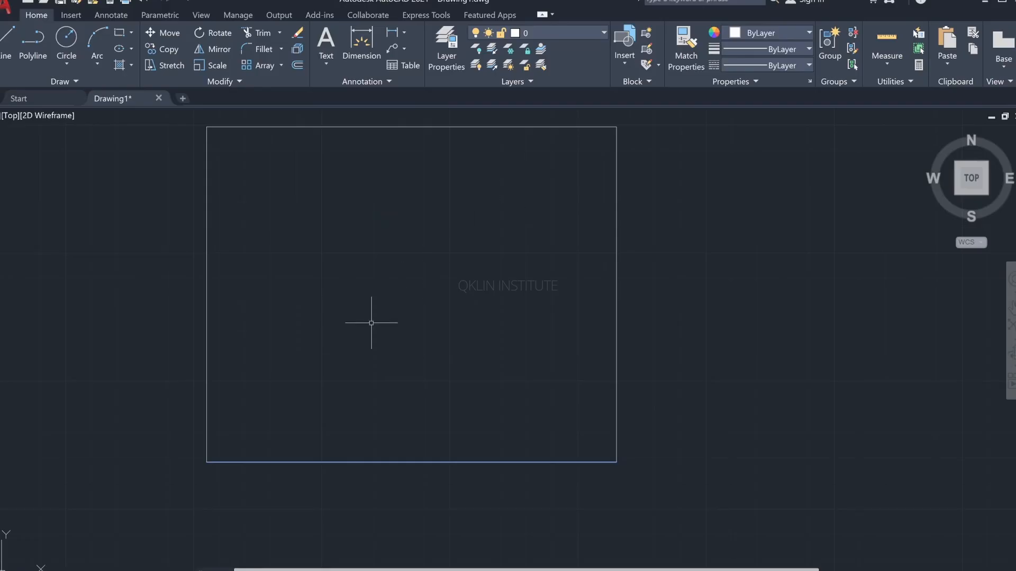
Step: Offset the left wall line 20" to the right, repeating from each new line to divide the wall with seven vertical panel lines
key(Escape)
key(Escape)
text(o)
key(Return)
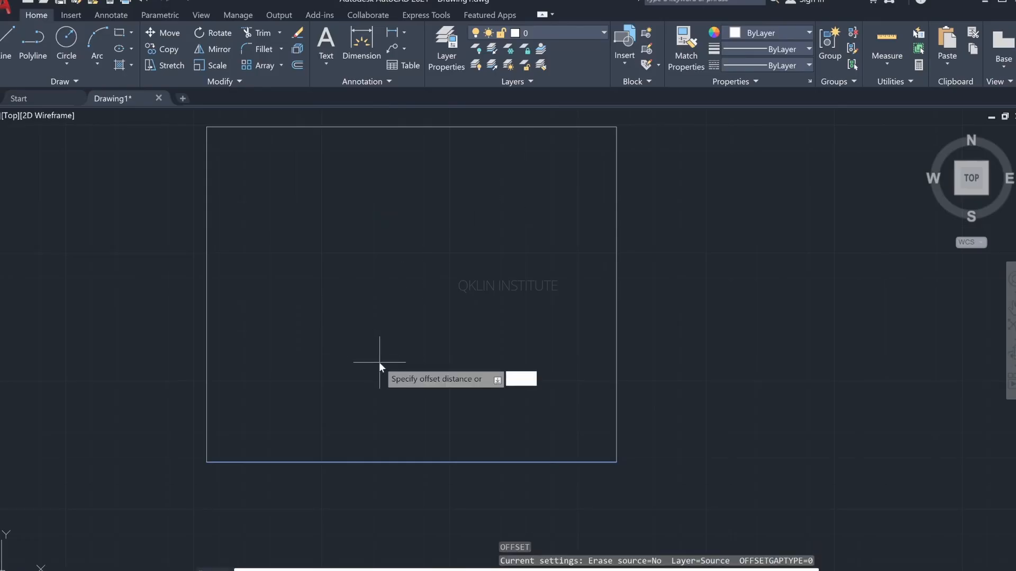
text(20")
key(Return)
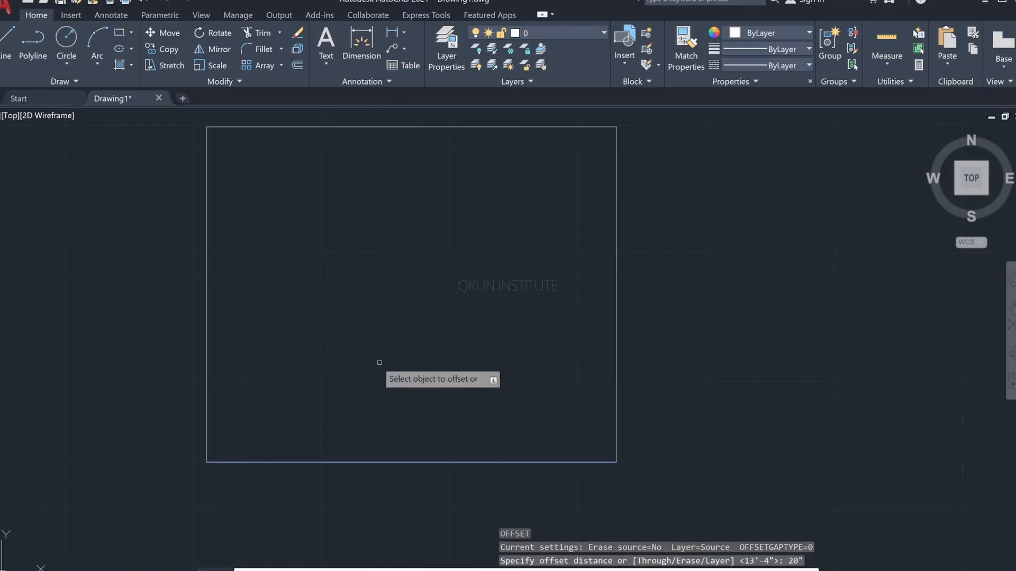
click(209, 282)
click(223, 281)
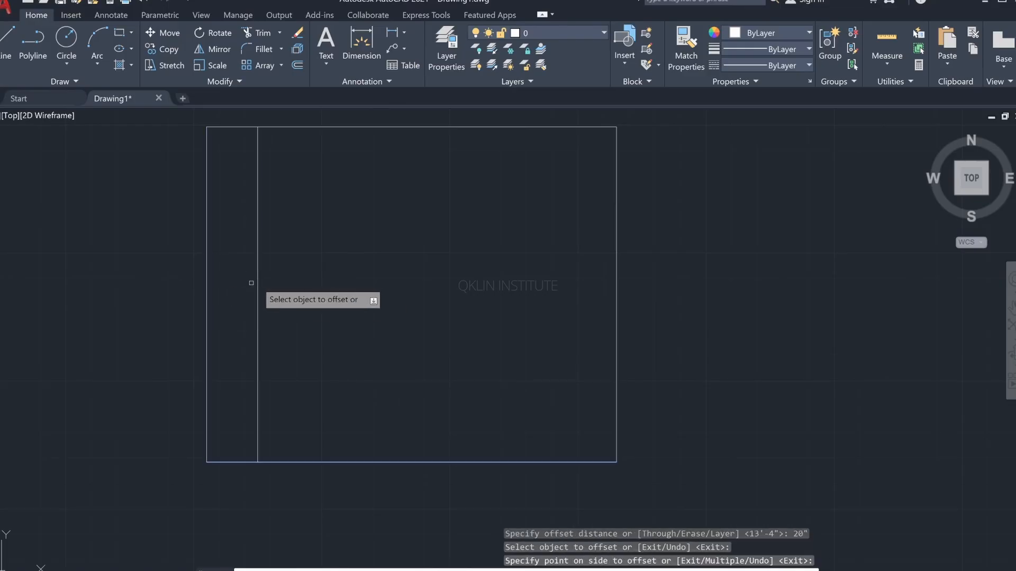
click(258, 283)
click(283, 283)
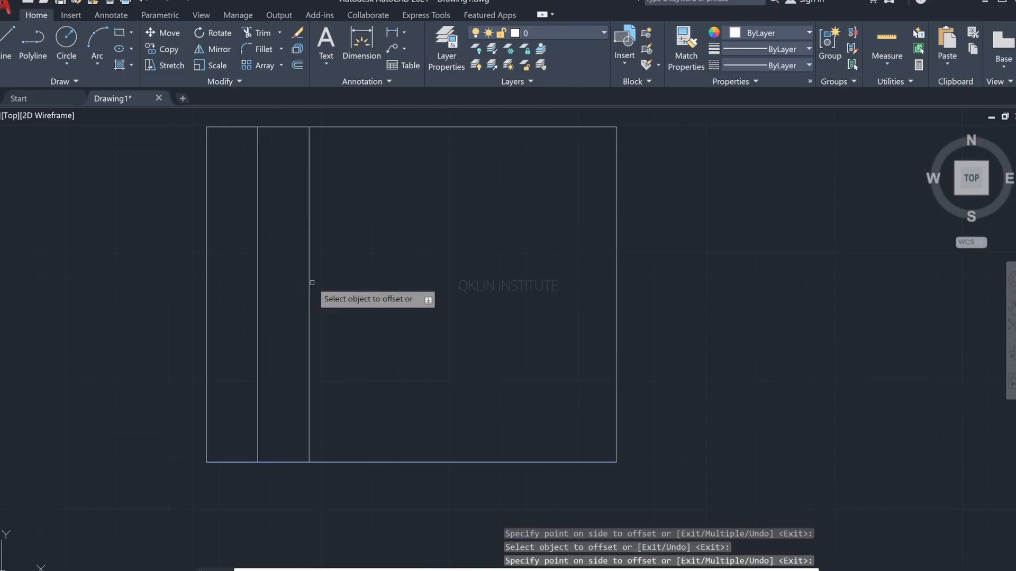
click(309, 283)
click(326, 285)
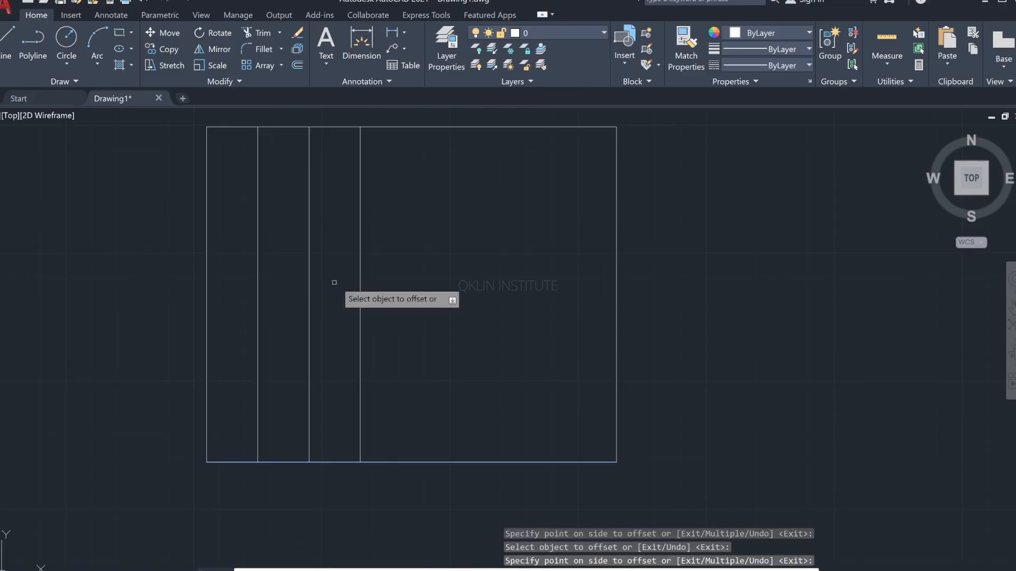
click(361, 280)
click(396, 278)
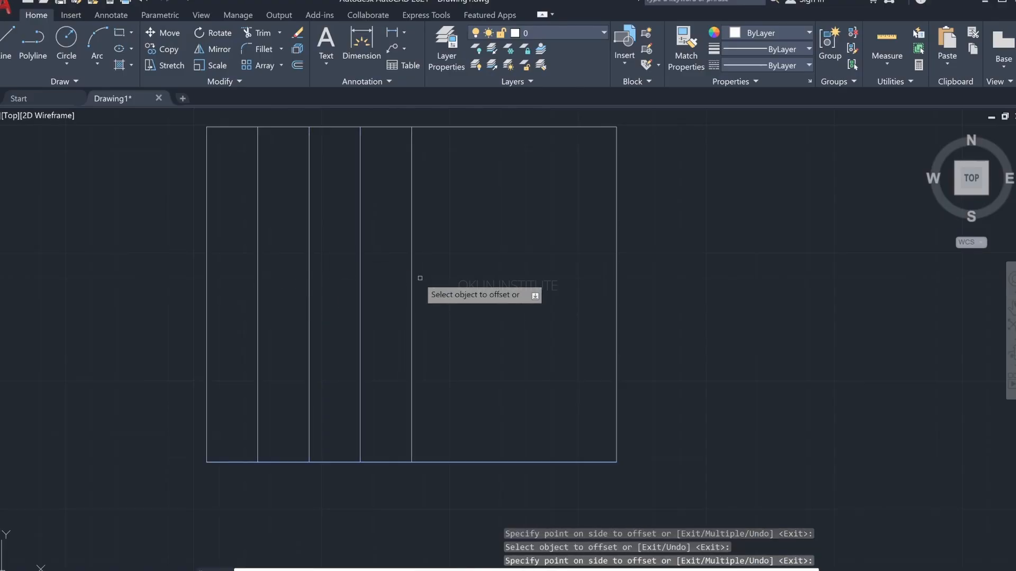
click(412, 278)
click(424, 275)
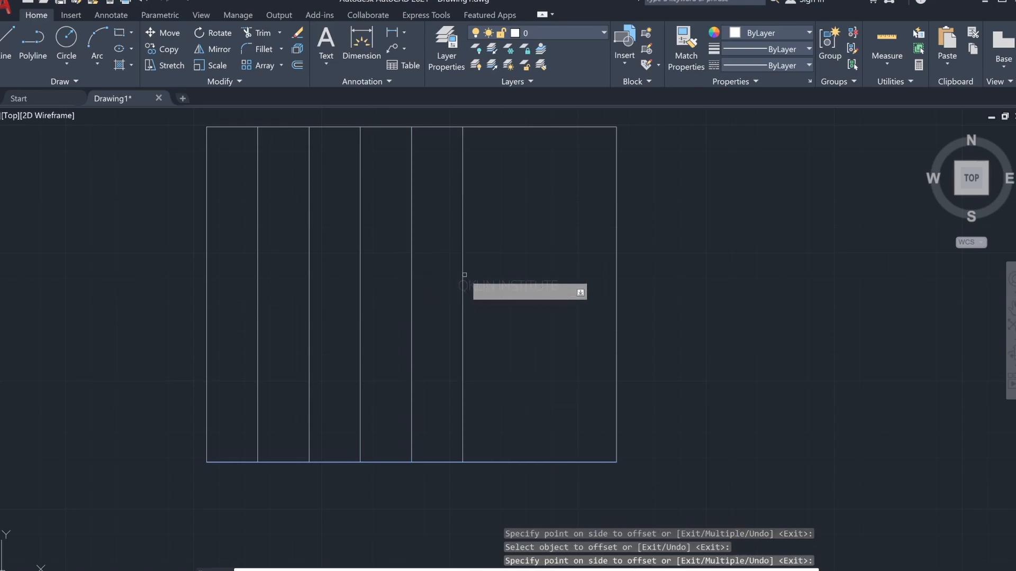
click(462, 272)
click(473, 274)
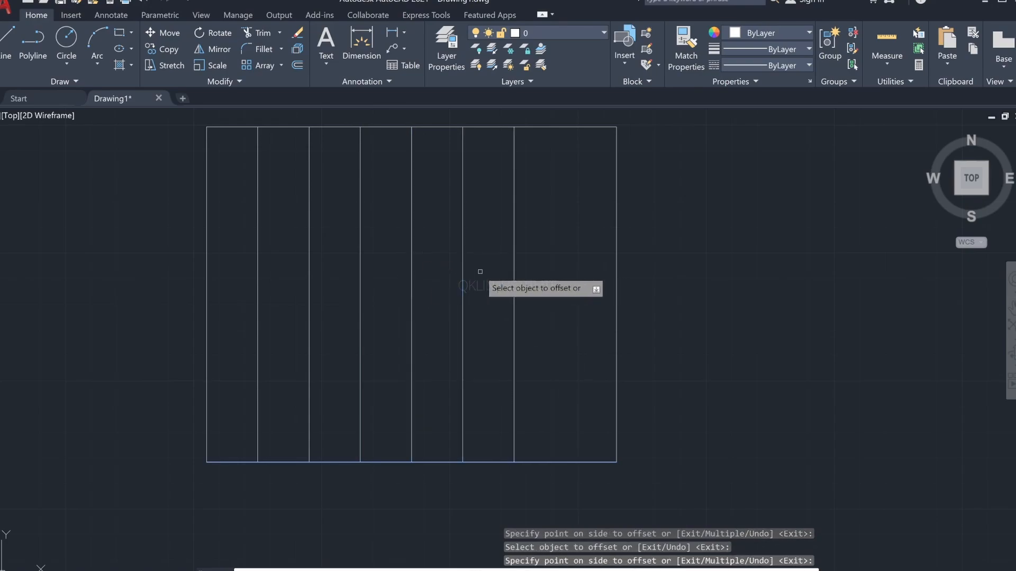
click(513, 265)
click(531, 272)
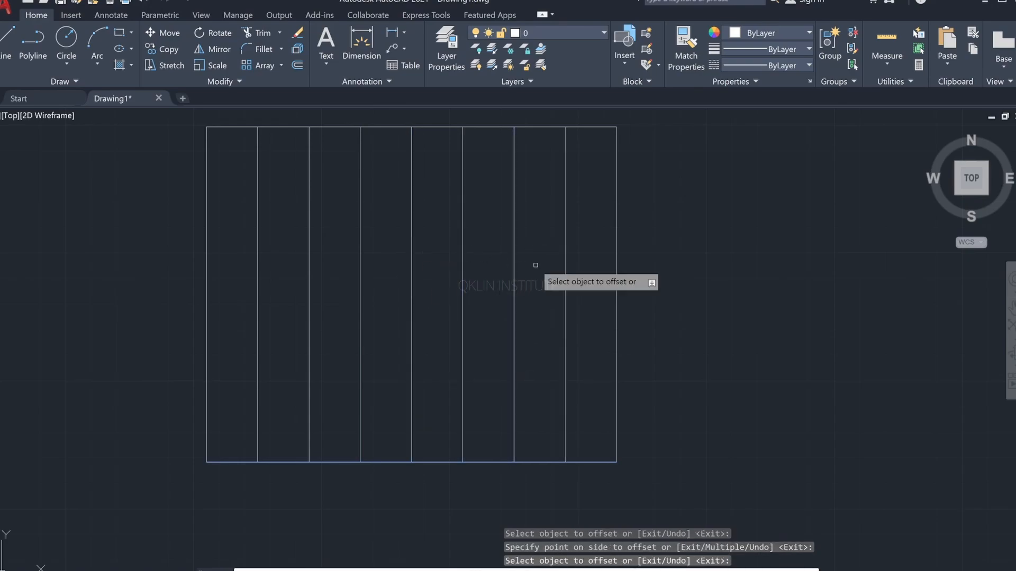
key(Escape)
key(Return)
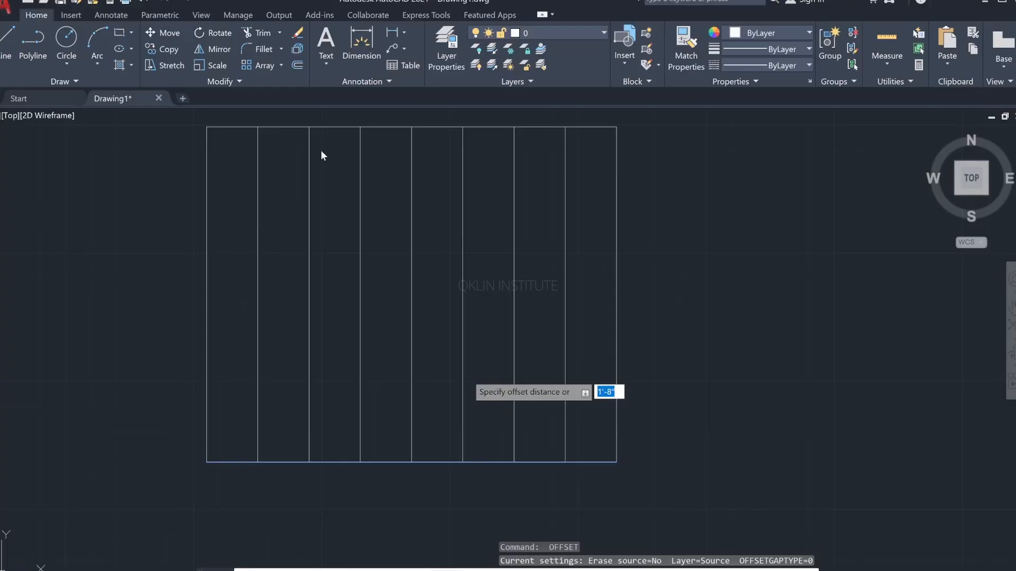
scroll(271, 421, up, 2)
scroll(270, 421, up, 2)
middle_drag(271, 422, 298, 347)
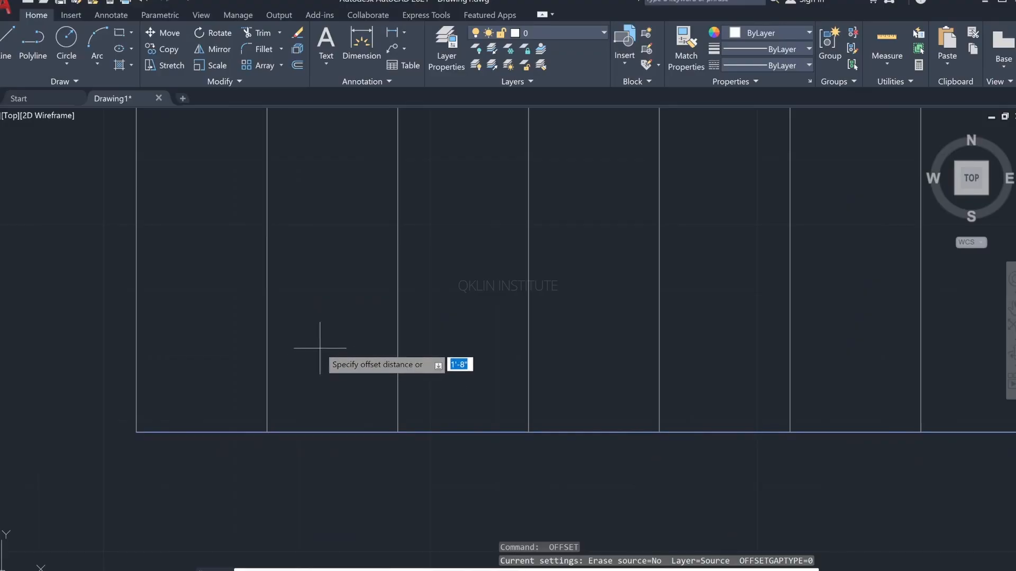
key(Escape)
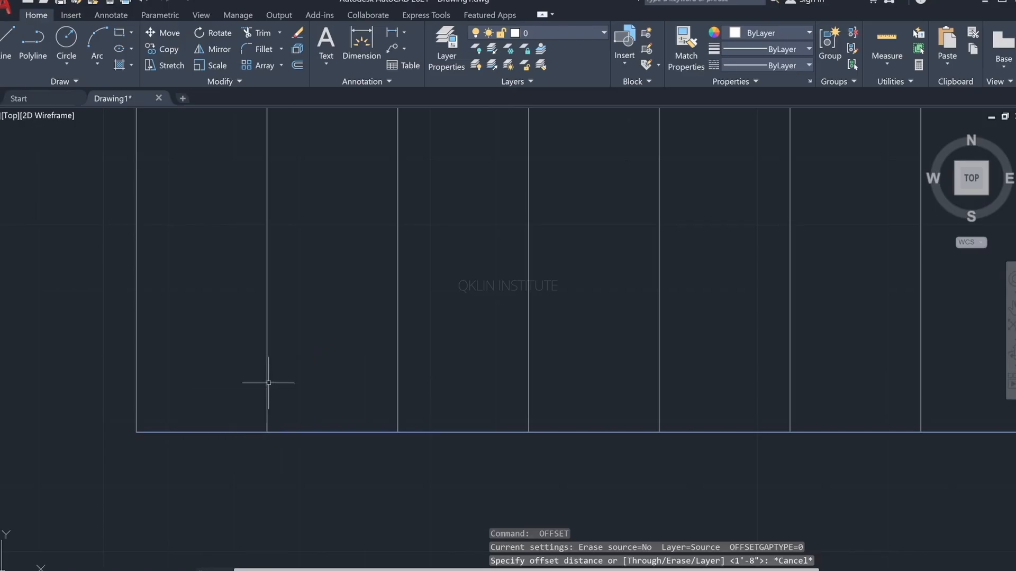
key(Escape)
text(o)
key(Return)
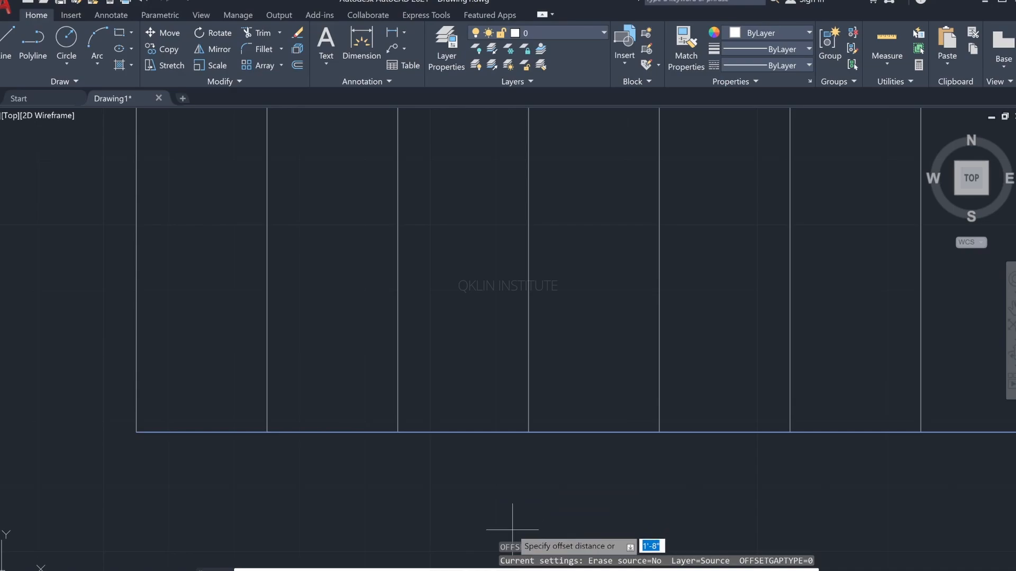
key(Escape)
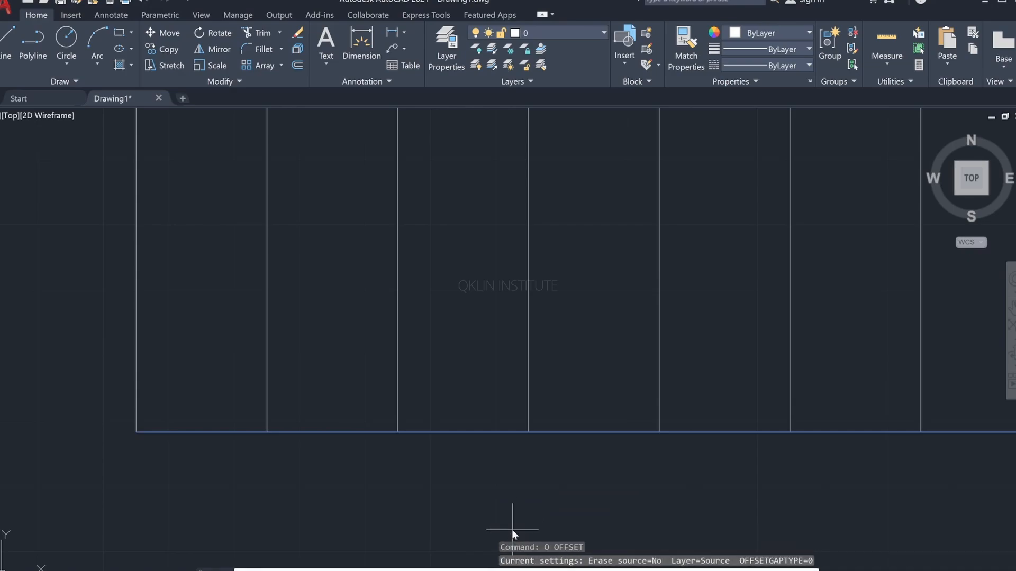
text(5mm)
key(Return)
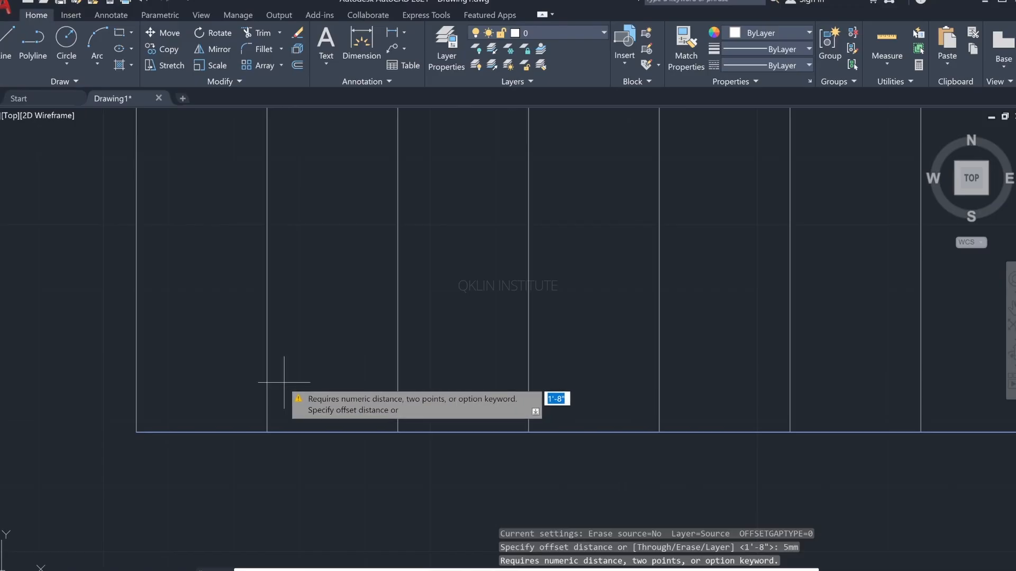
key(Escape)
key(Escape)
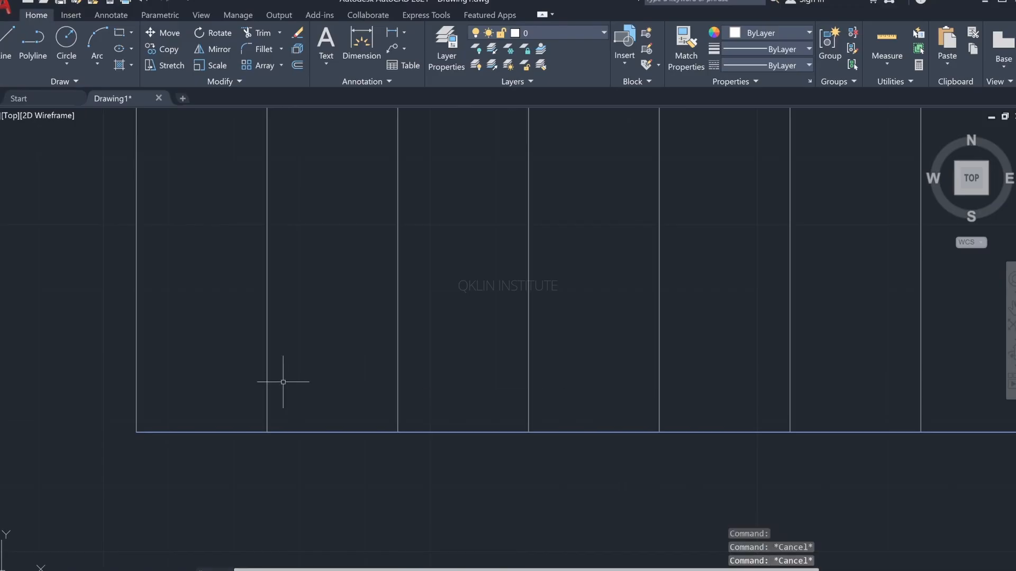
key(Escape)
text(o)
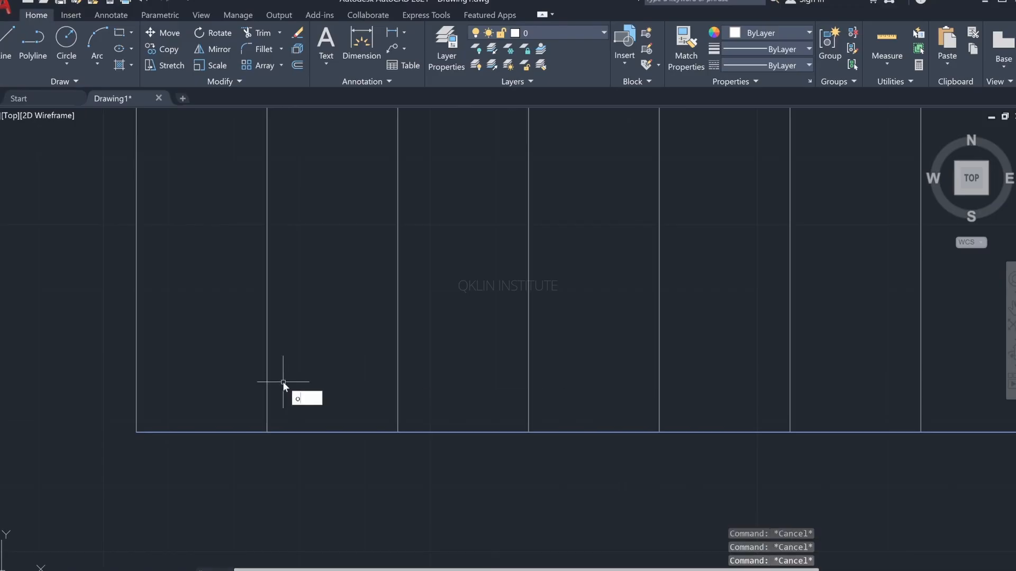
key(Return)
text(5)
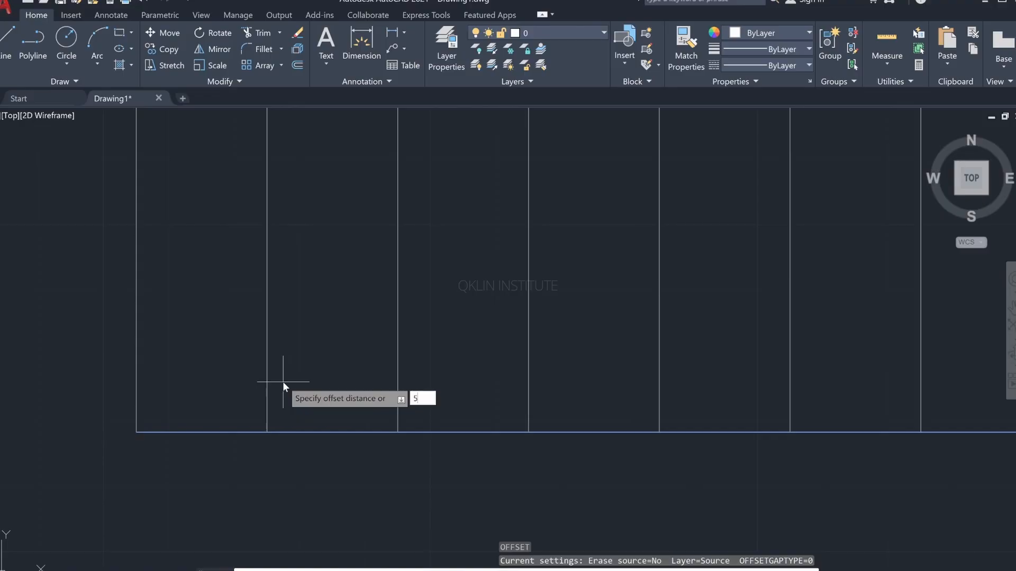
text(mm)
key(Return)
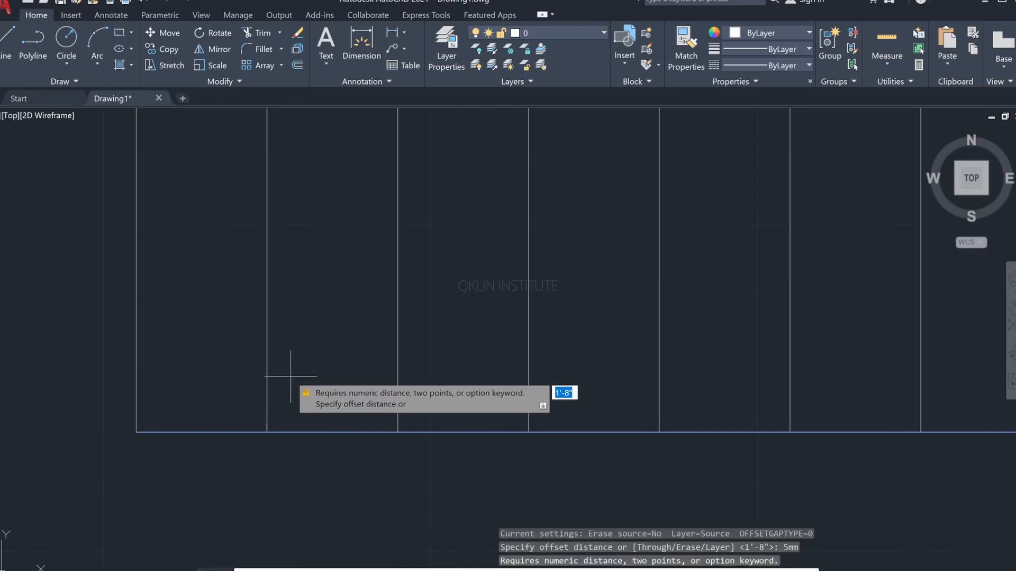
key(Escape)
key(Escape)
key(Escape)
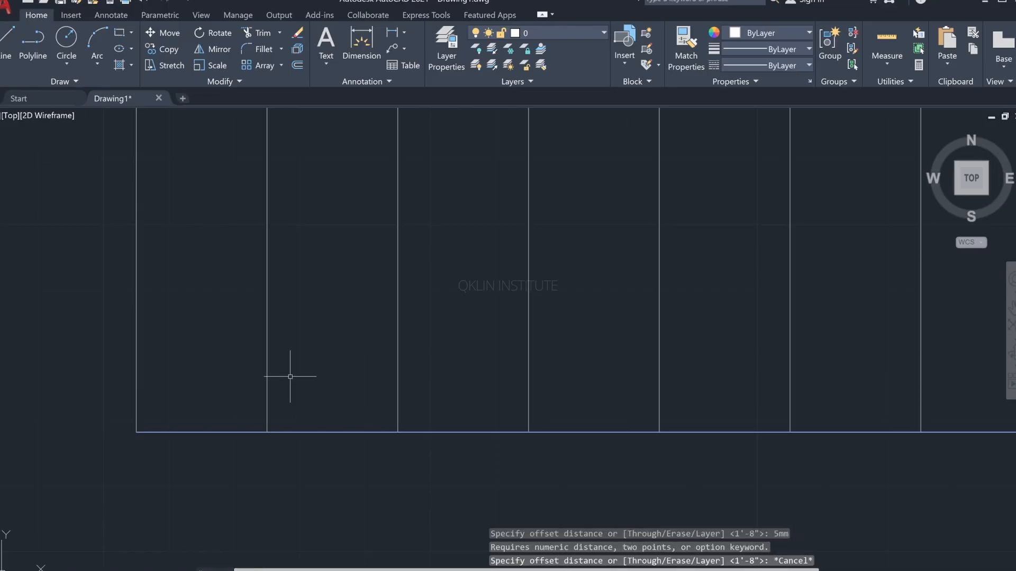
text(o)
key(BackSpace)
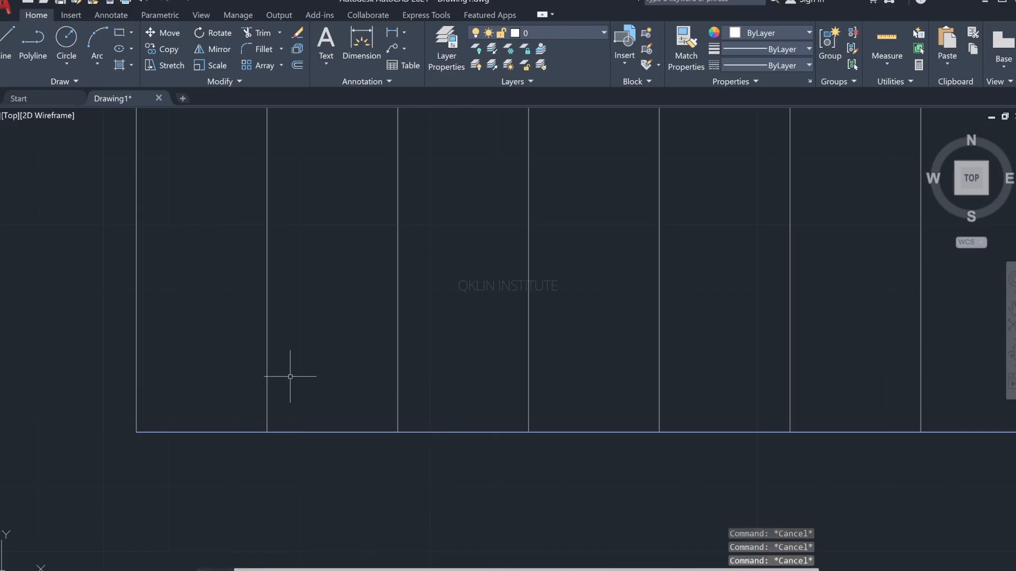
Step: Offset the first vertical panel line from the left wall by .5" to both sides
text(o)
key(Return)
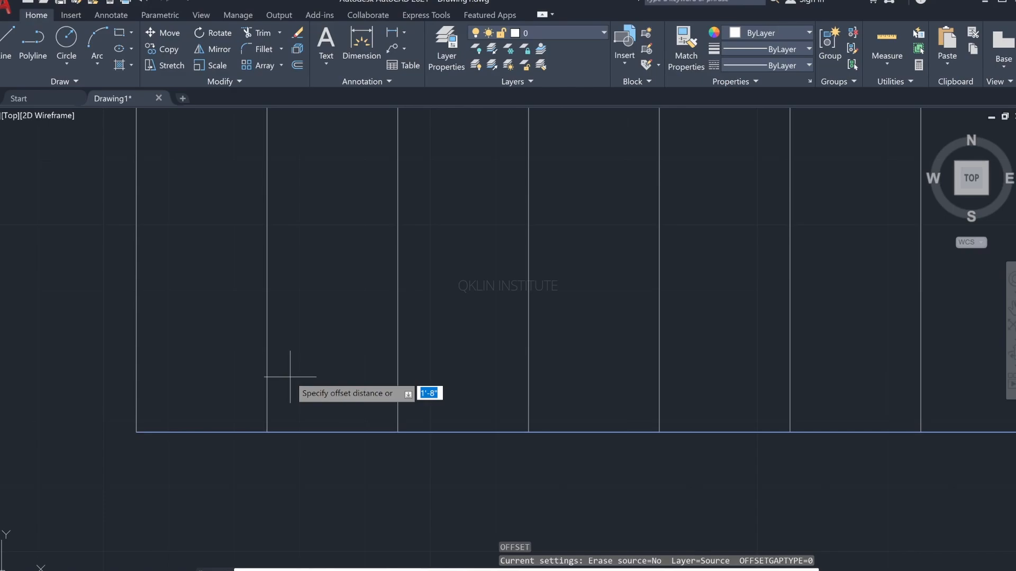
text(.5)
key(Return)
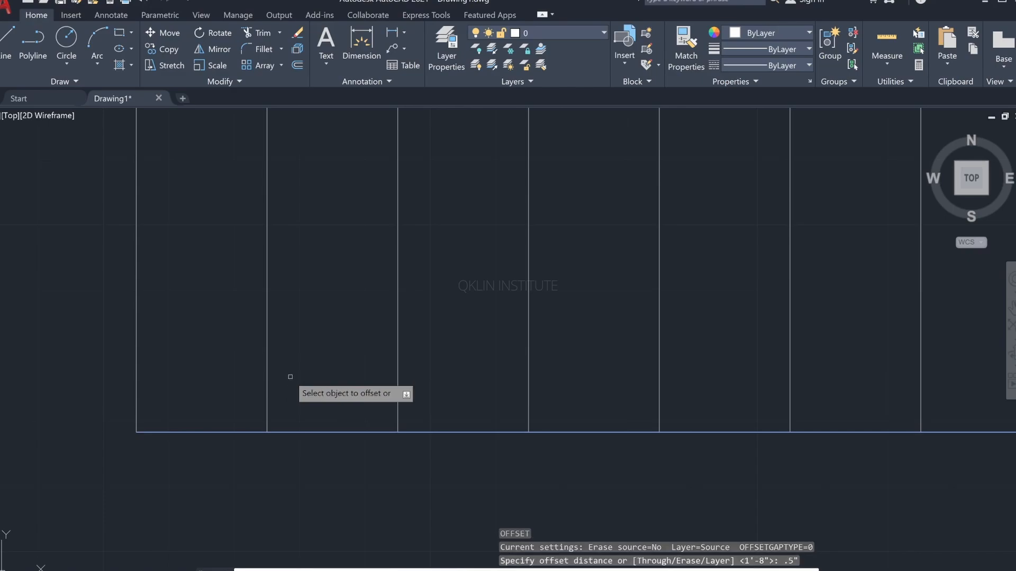
click(267, 358)
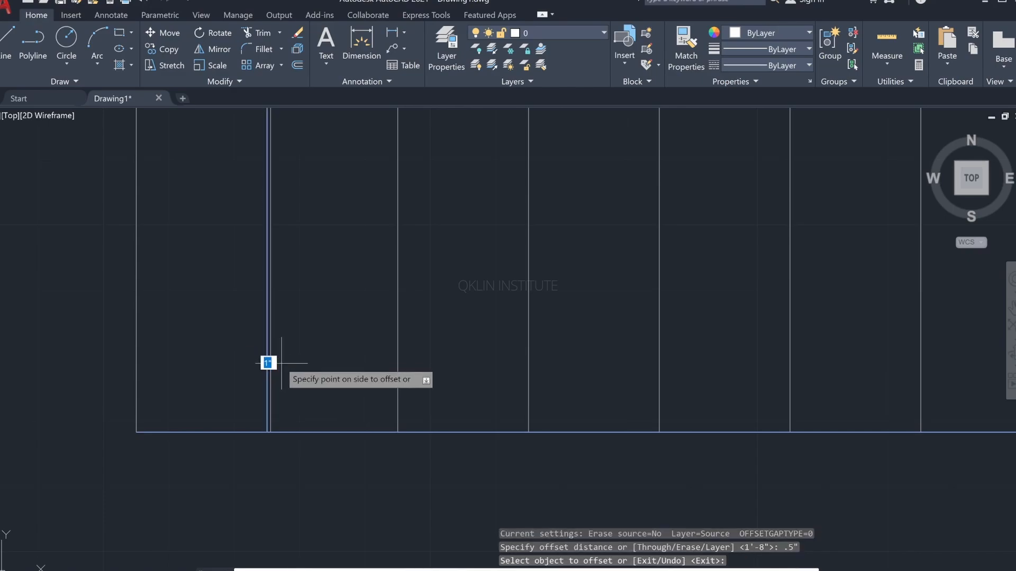
click(226, 357)
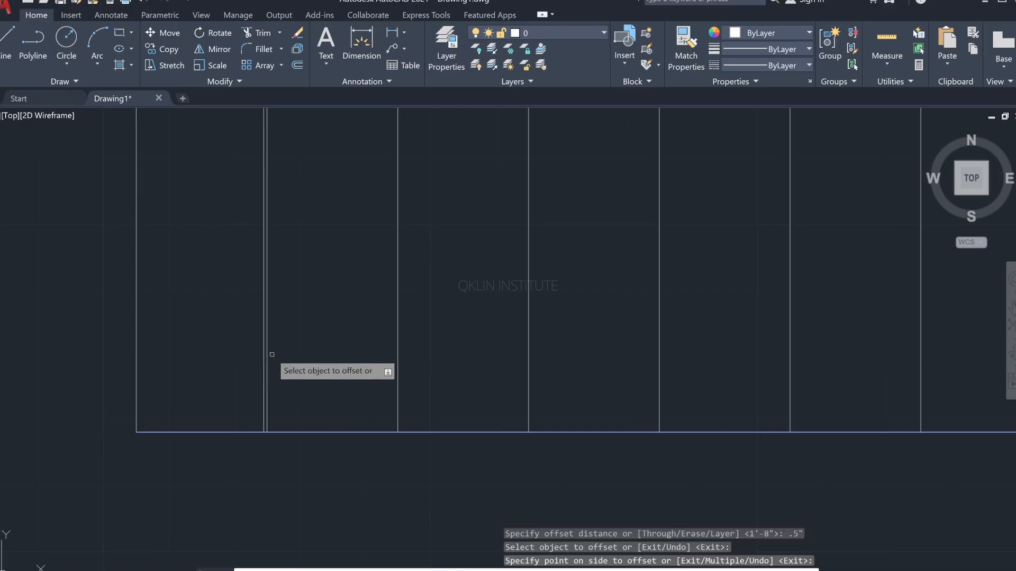
click(267, 370)
click(279, 361)
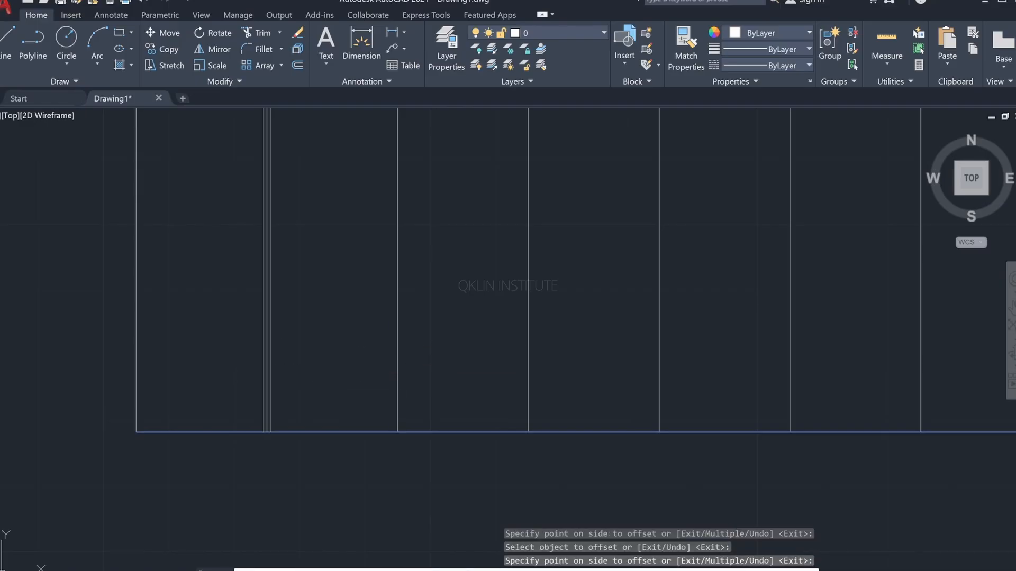
Step: Offset the second and third vertical panel lines by the same .5" distance to both sides
click(398, 339)
click(386, 344)
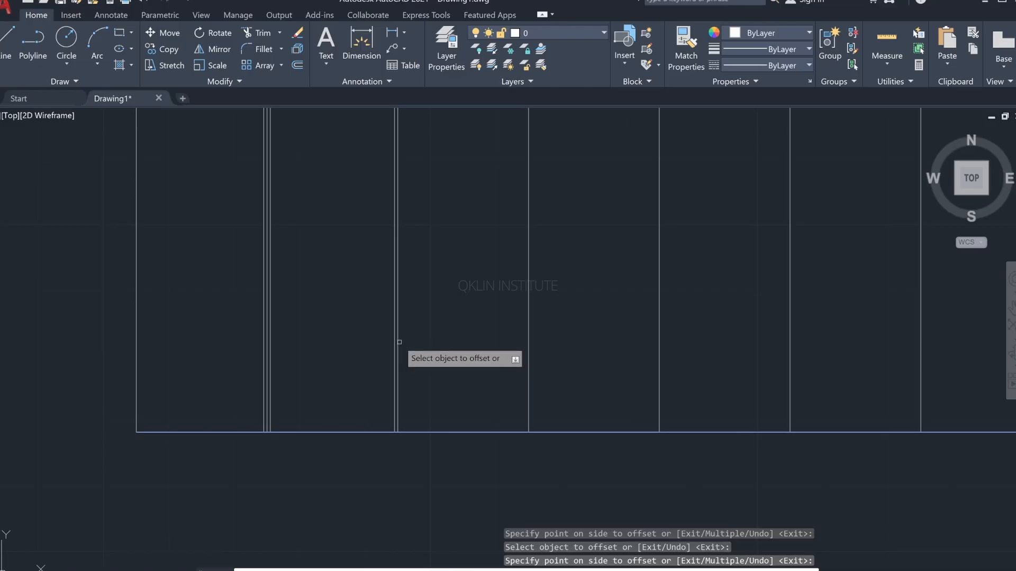
click(398, 339)
click(415, 341)
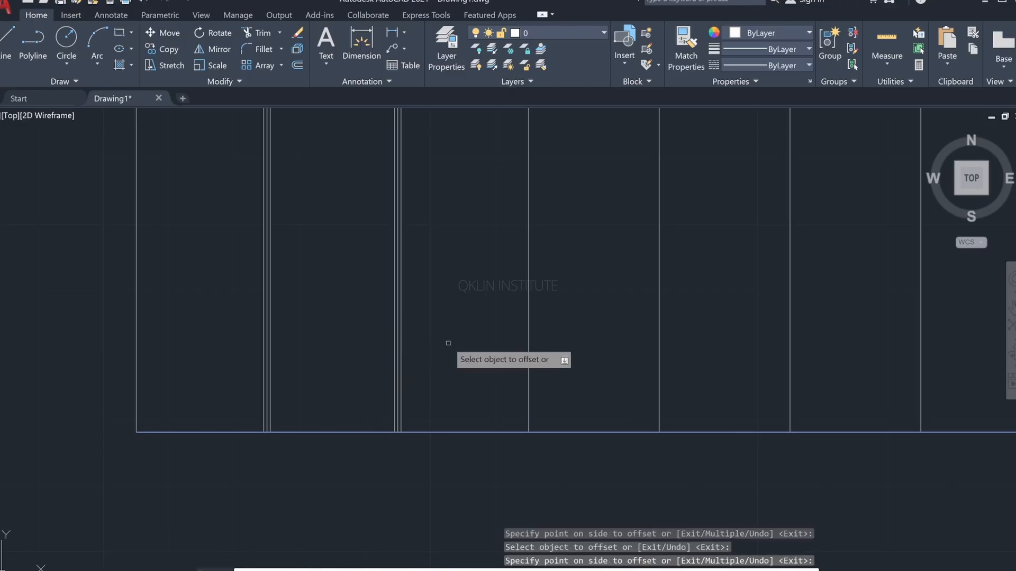
click(529, 335)
click(499, 335)
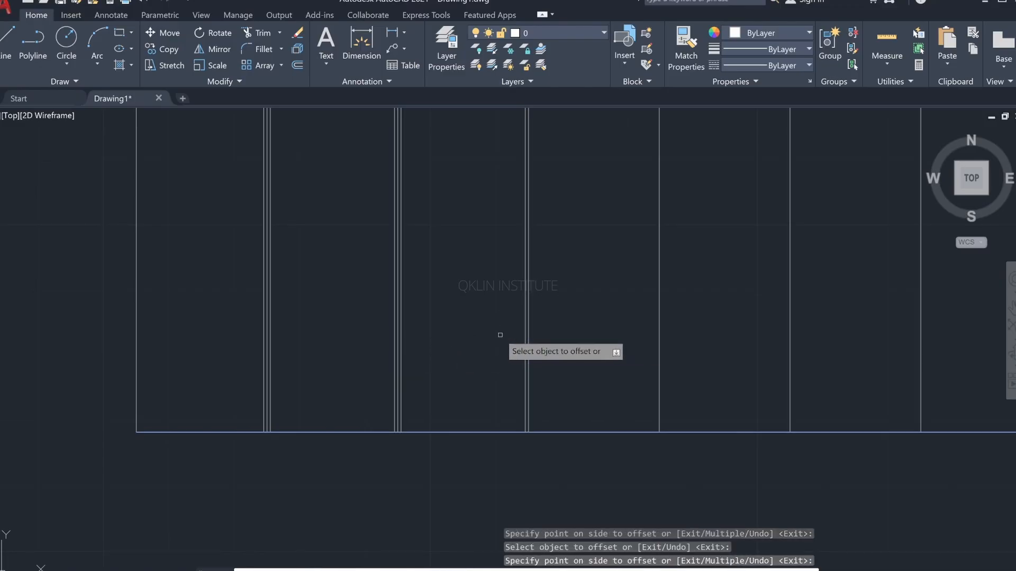
click(528, 328)
click(543, 331)
Step: Offset the fourth and fifth vertical panel lines .5" to both sides
scroll(687, 346, up, 5)
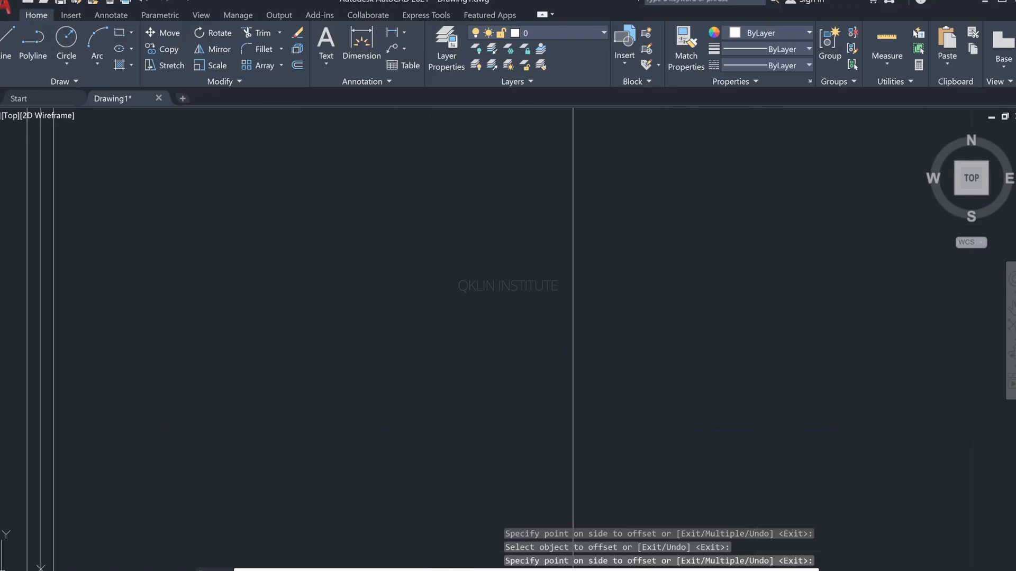
middle_drag(745, 344, 642, 344)
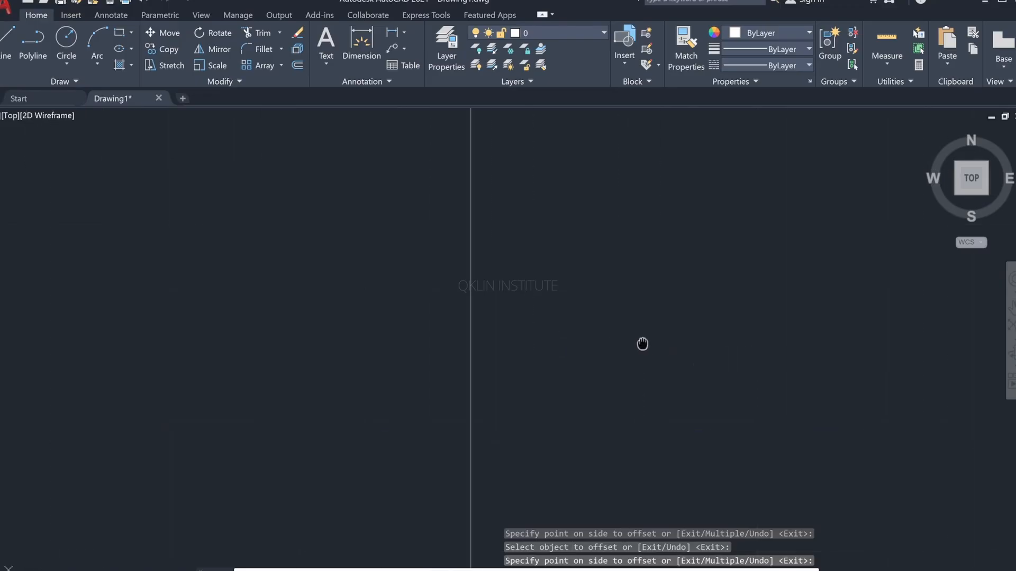
click(468, 362)
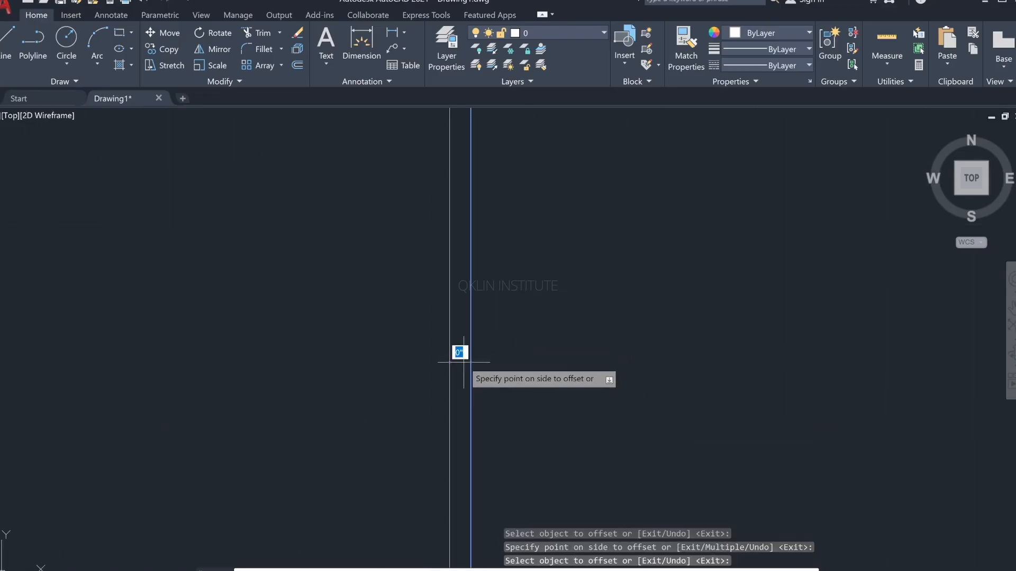
click(320, 371)
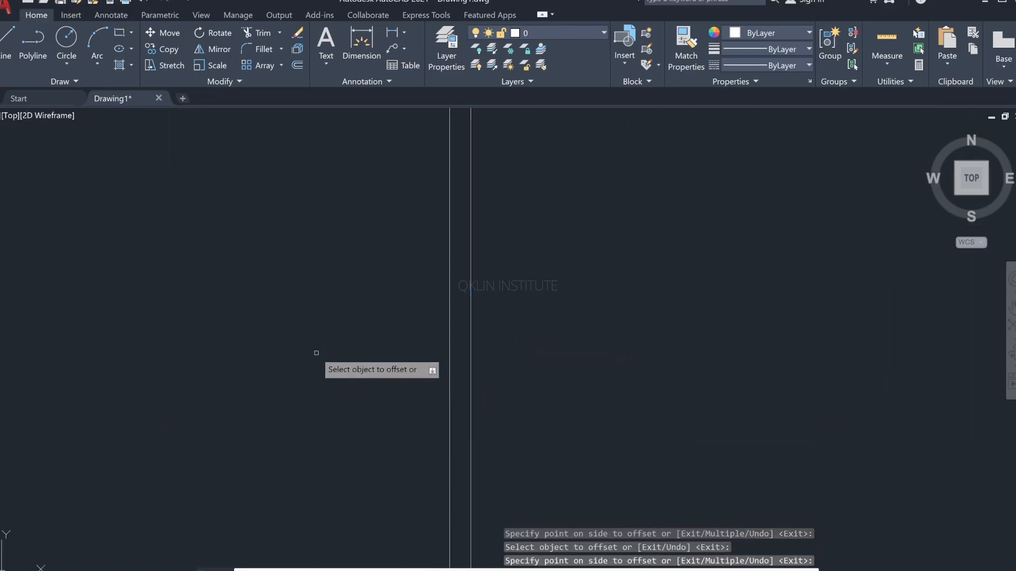
click(471, 347)
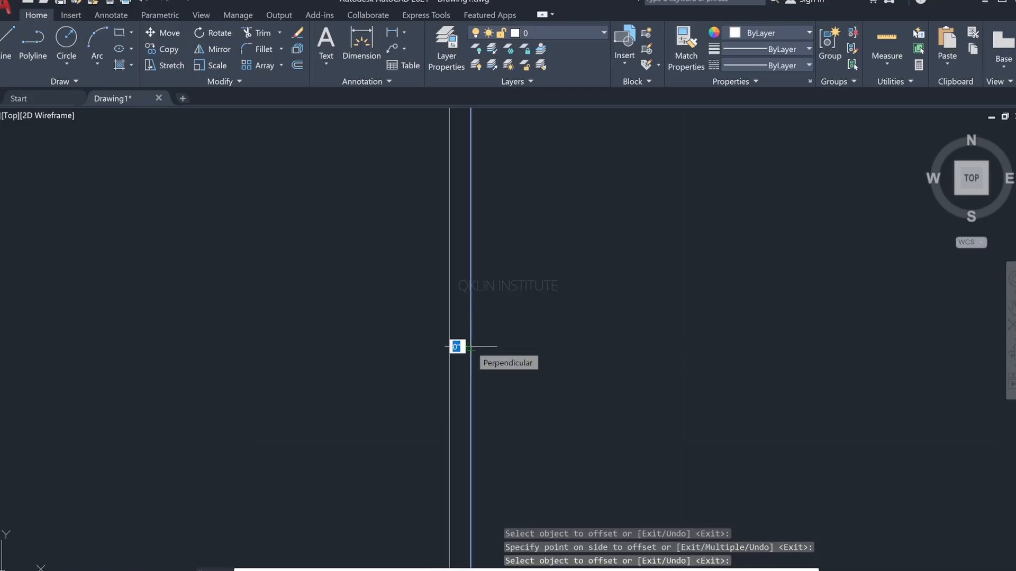
click(660, 341)
scroll(660, 347, down, 5)
middle_drag(582, 343, 507, 340)
click(573, 350)
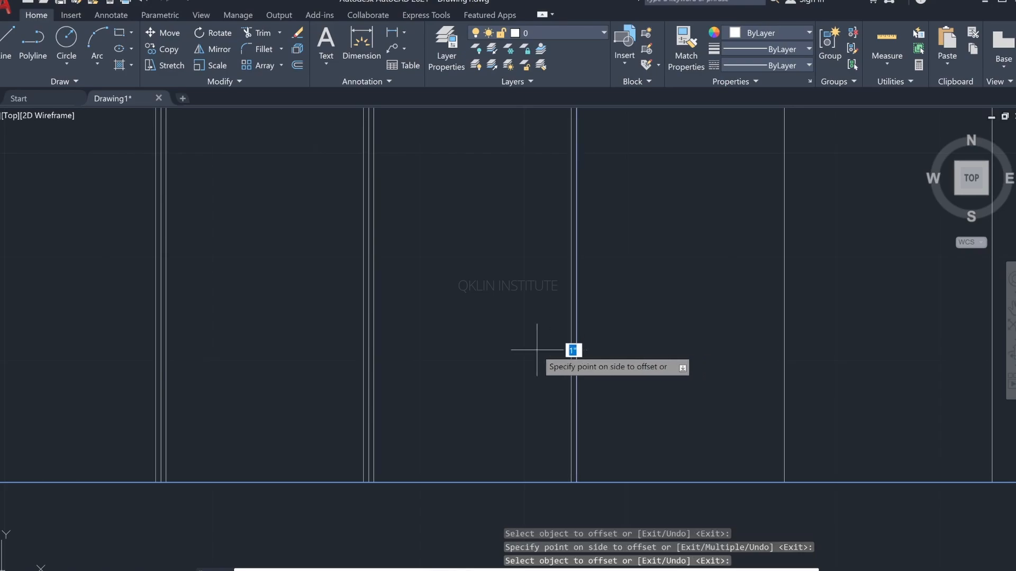
click(591, 352)
click(580, 351)
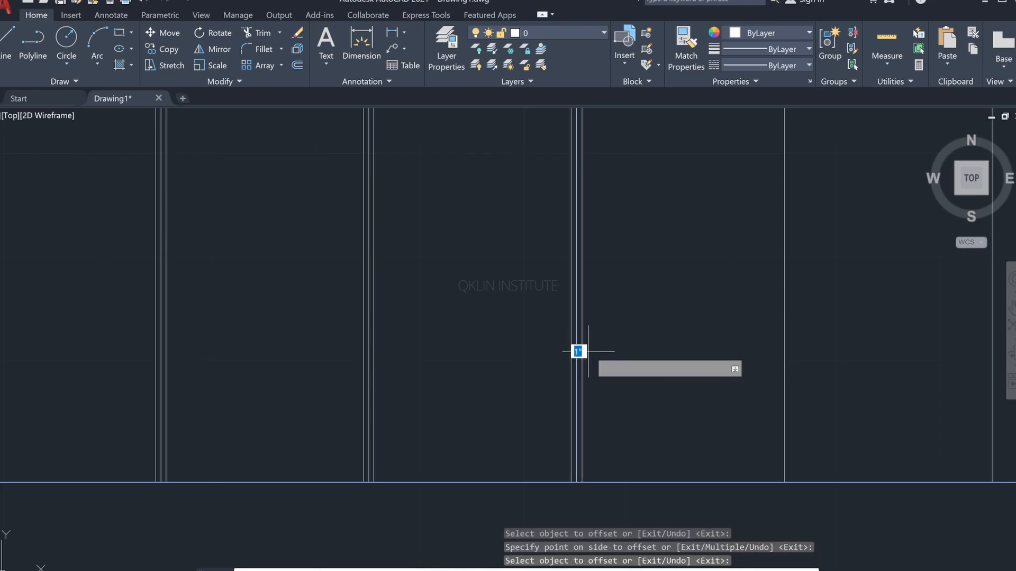
Step: Offset the sixth and seventh vertical panel lines .5" to both sides and end the Offset command
click(784, 352)
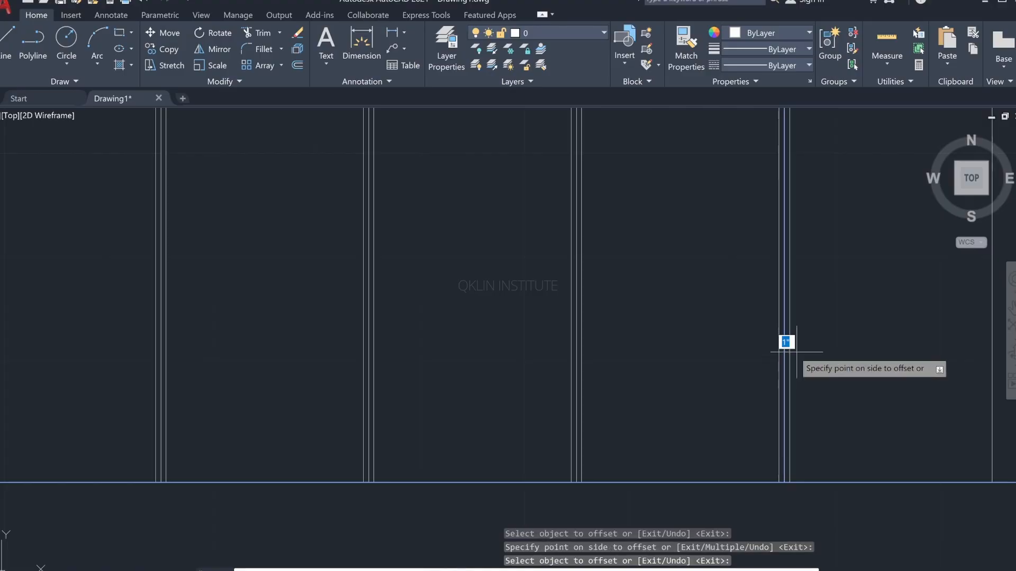
click(797, 352)
middle_drag(796, 351, 493, 360)
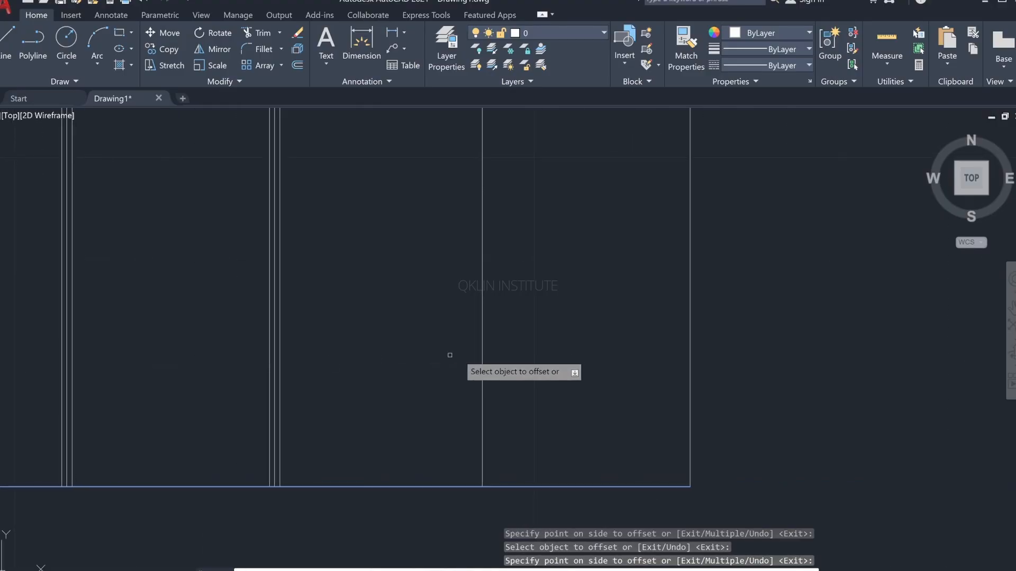
click(482, 357)
click(434, 357)
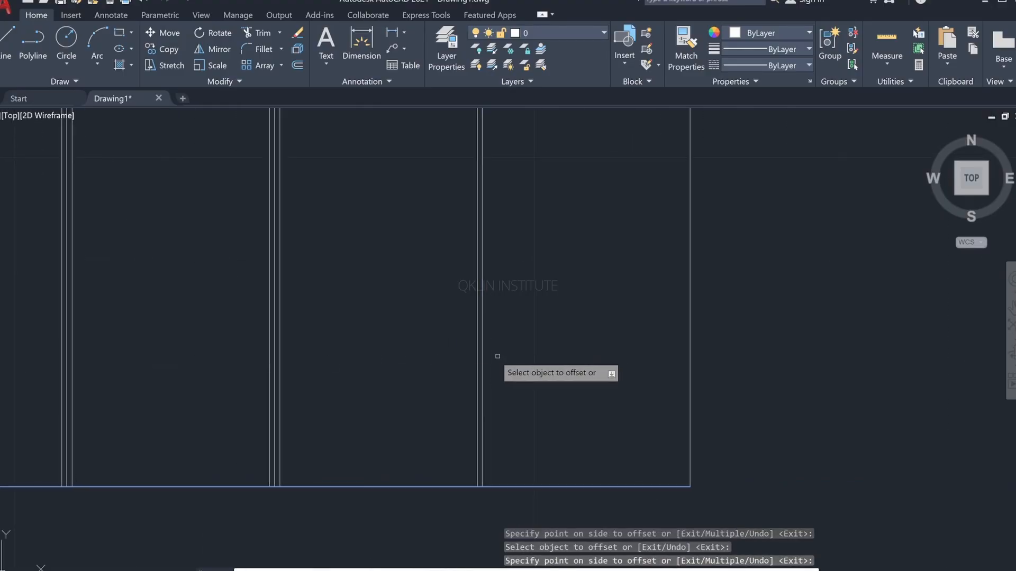
click(482, 355)
click(499, 354)
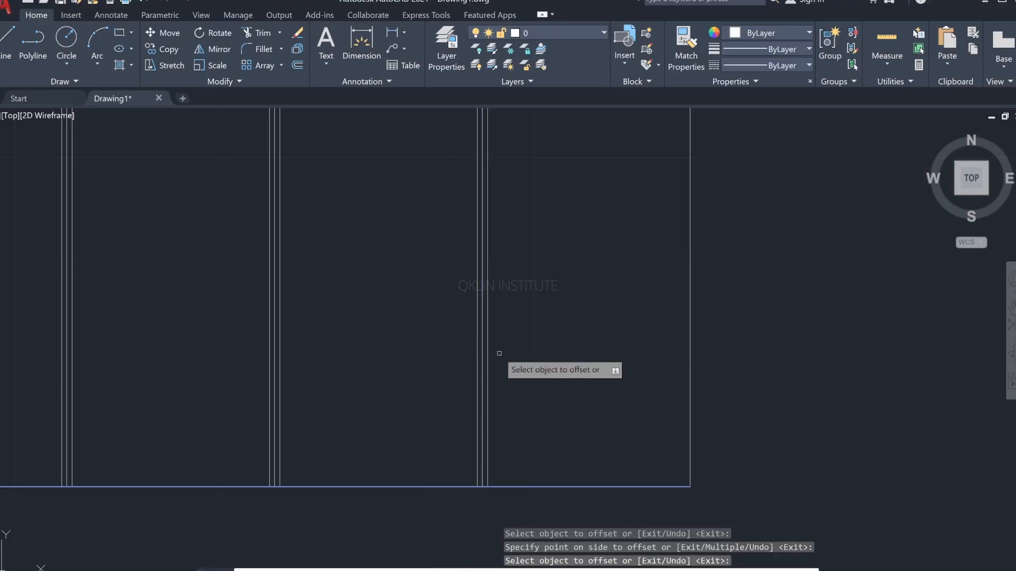
scroll(688, 351, down, 6)
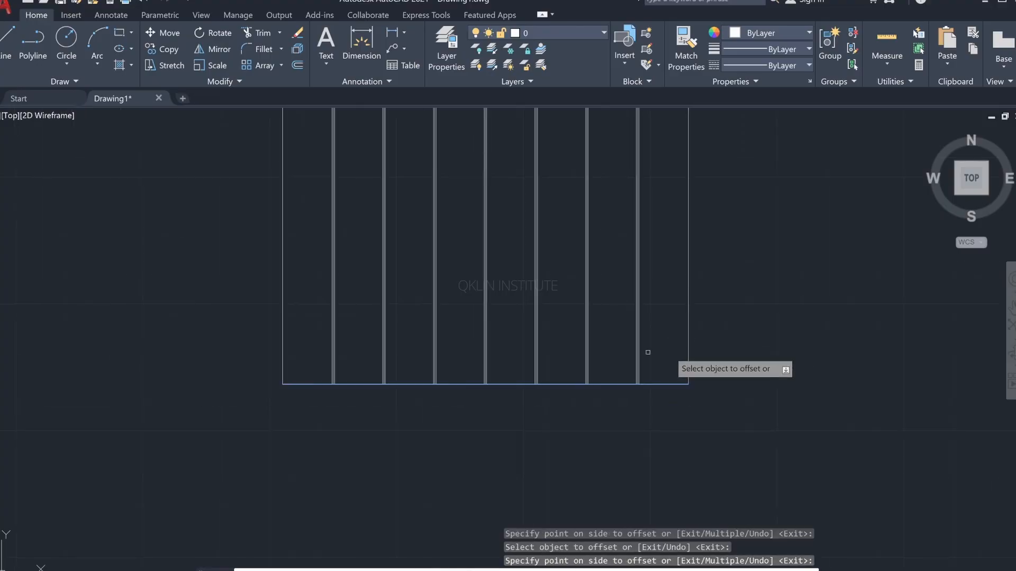
key(Return)
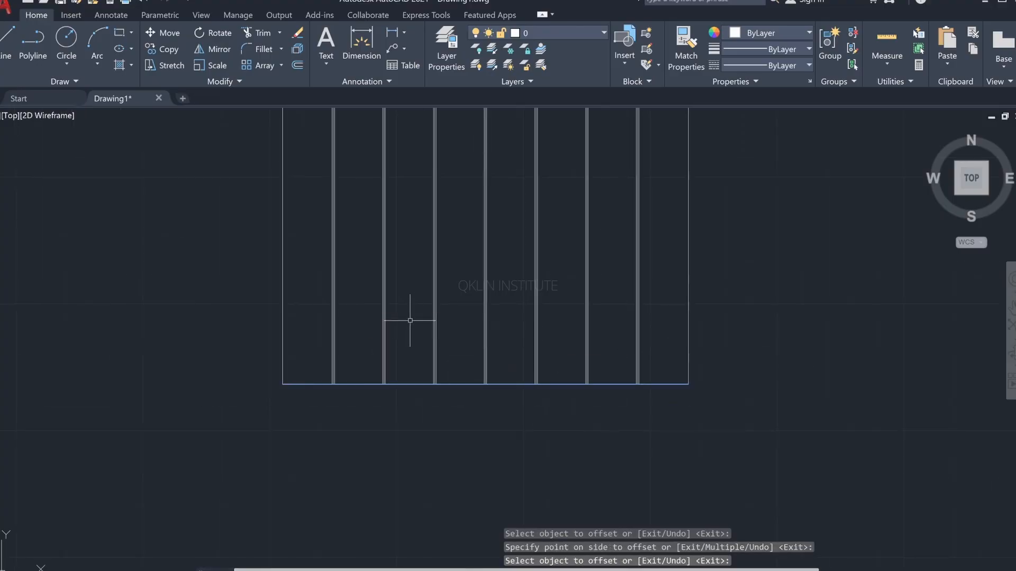
Step: Erase the original centre lines of the first six vertical panel grooves, counting from the left wall
scroll(318, 359, up, 6)
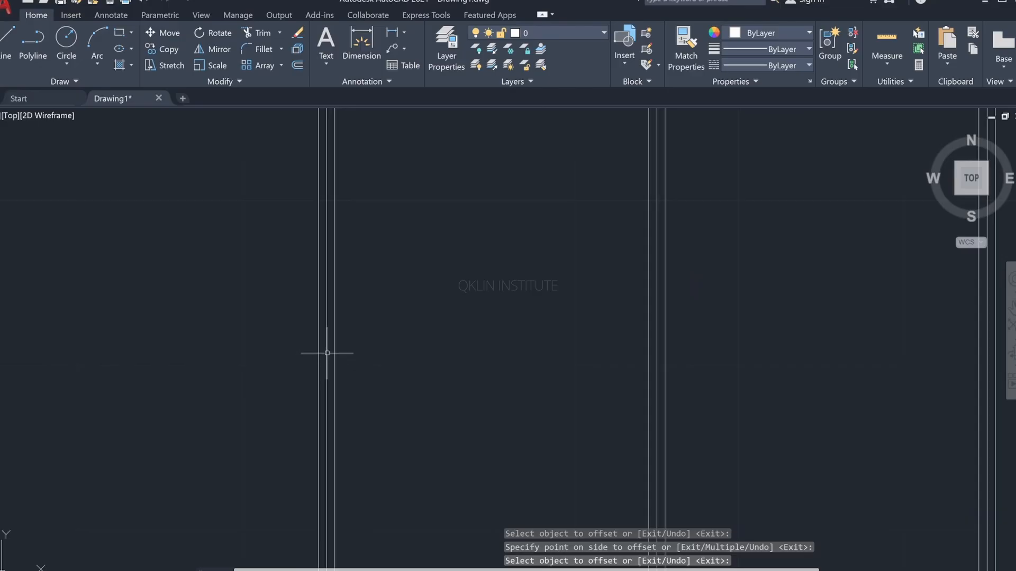
click(327, 353)
middle_drag(560, 369, 230, 379)
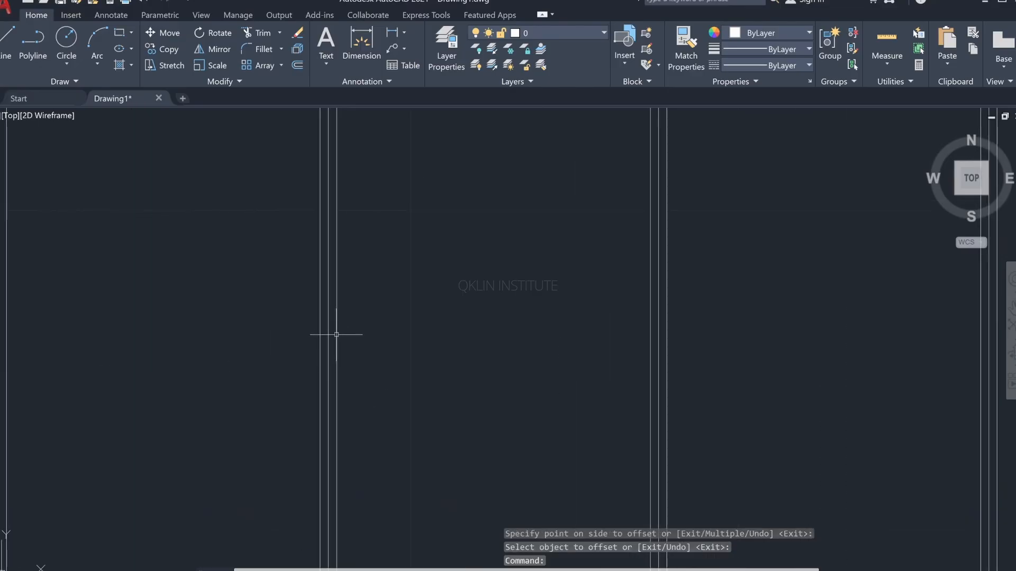
click(329, 337)
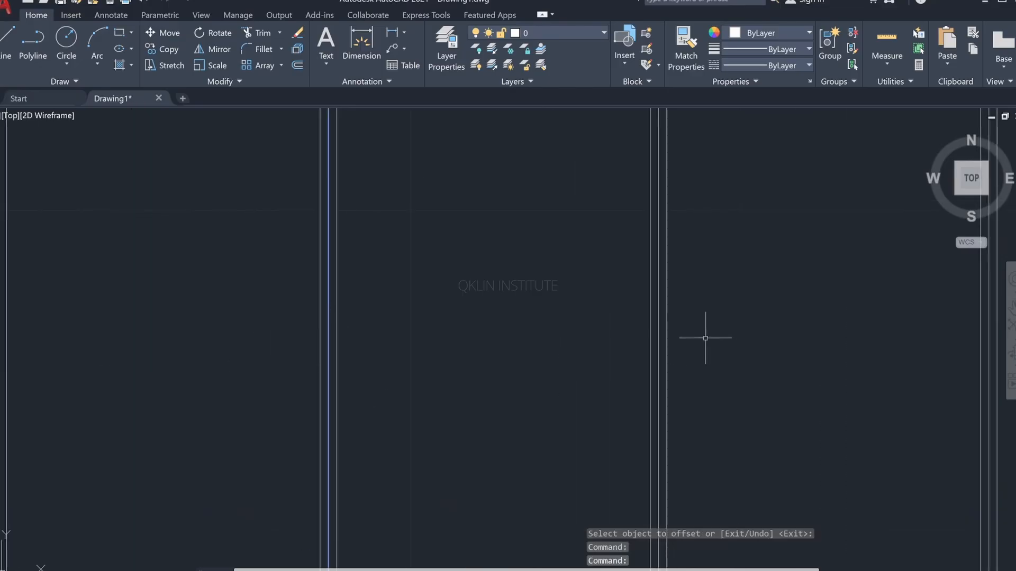
middle_drag(392, 370, 196, 373)
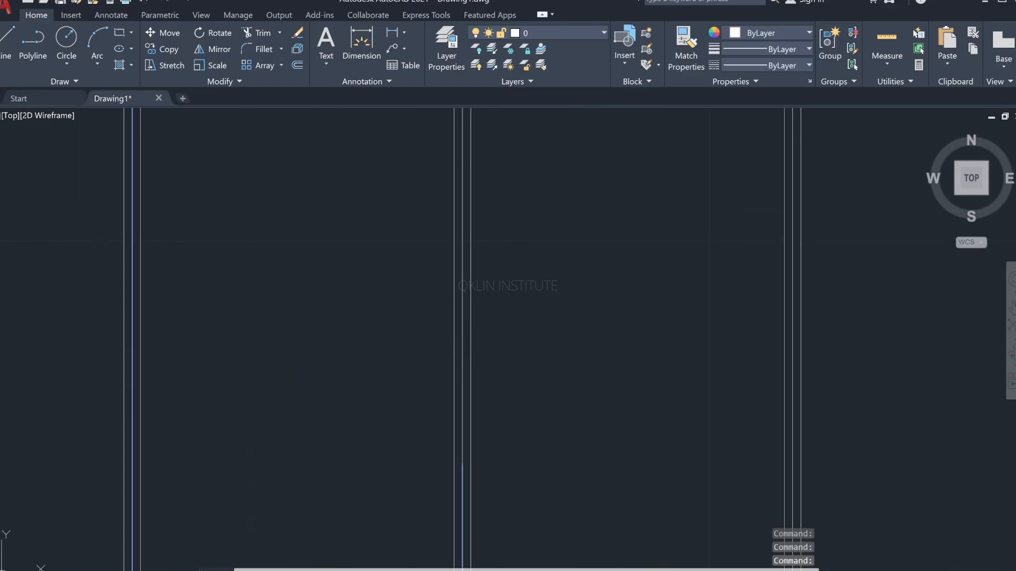
click(462, 348)
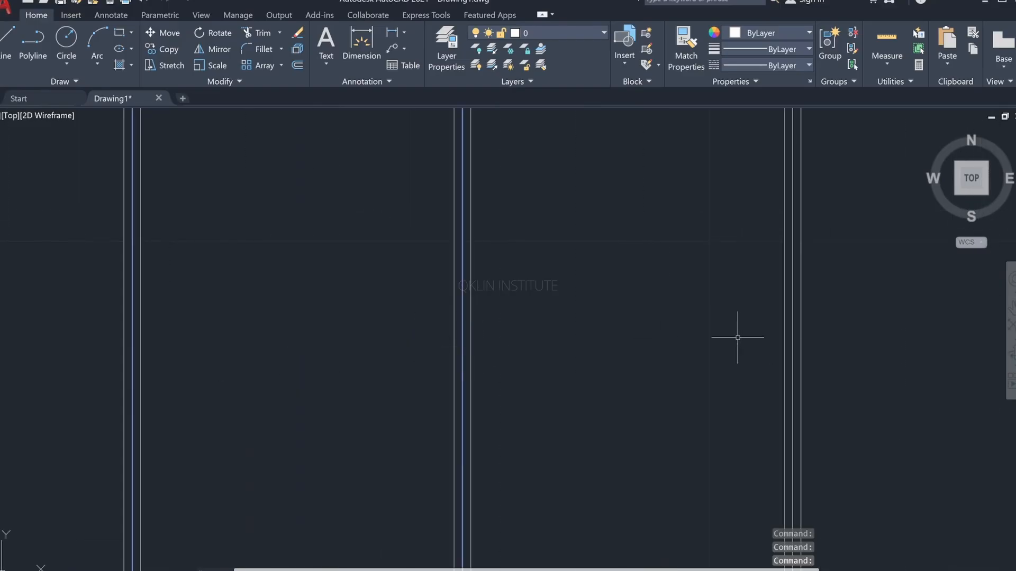
click(795, 337)
scroll(796, 344, down, 1)
middle_drag(797, 343, 642, 368)
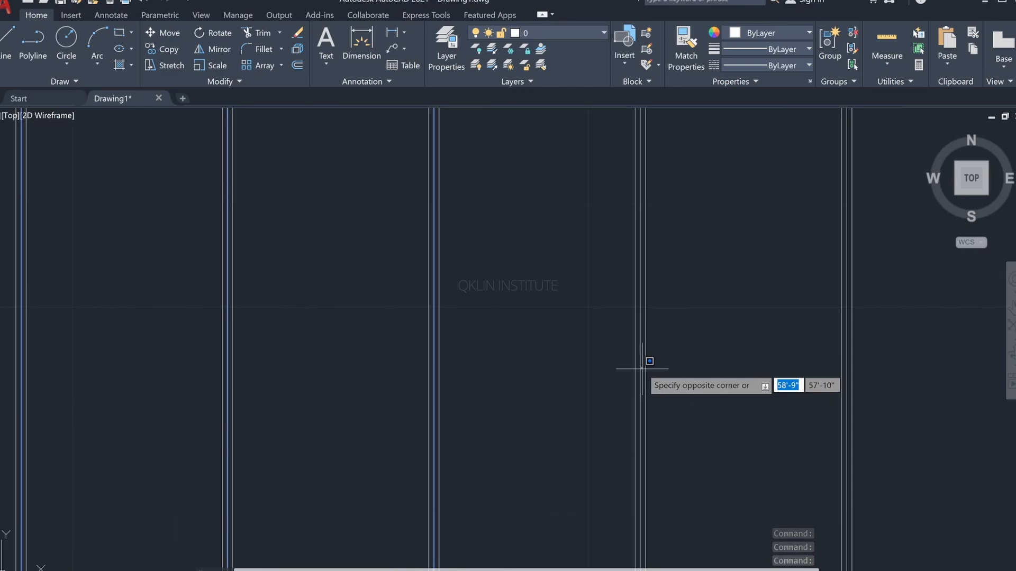
click(640, 367)
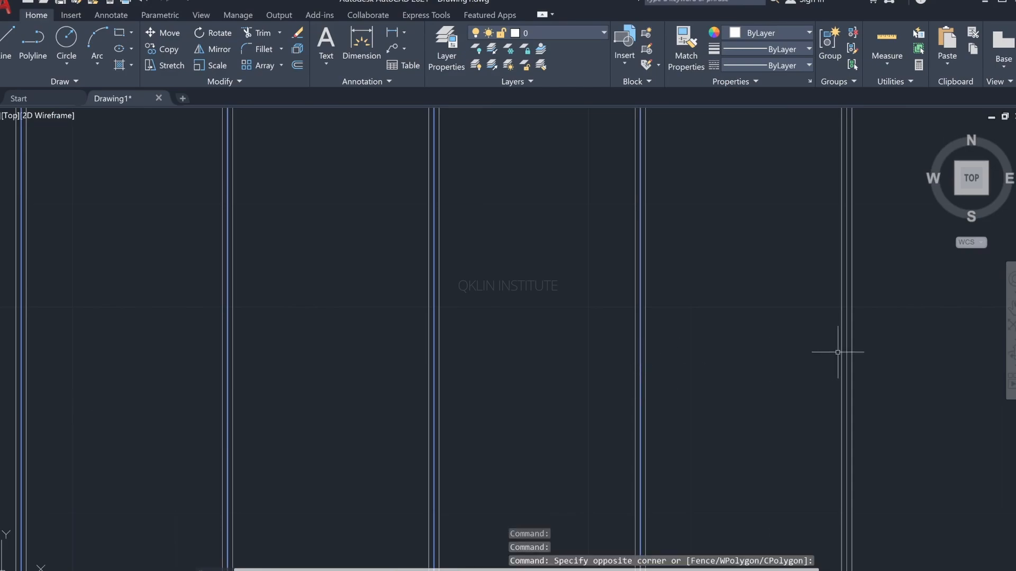
key(Delete)
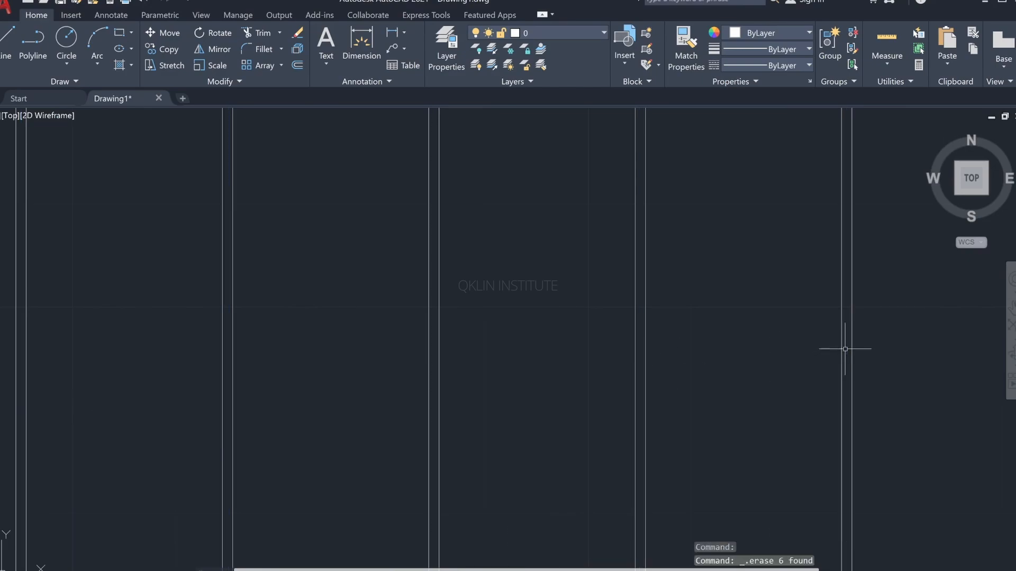
Step: Erase the centre line of the seventh groove, the one nearest the right wall
scroll(847, 347, down, 3)
middle_drag(519, 373, 243, 408)
scroll(542, 379, up, 6)
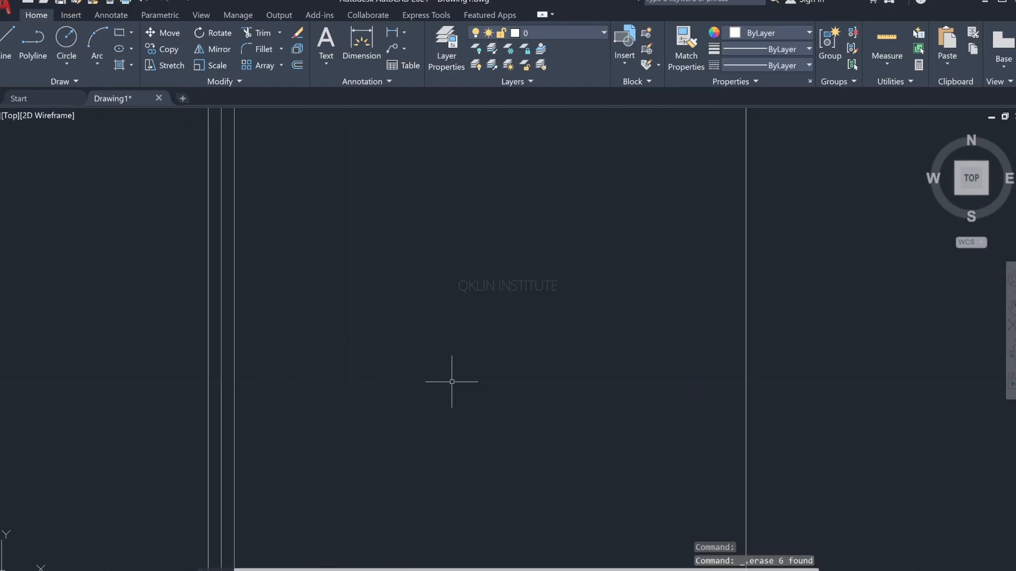
click(220, 399)
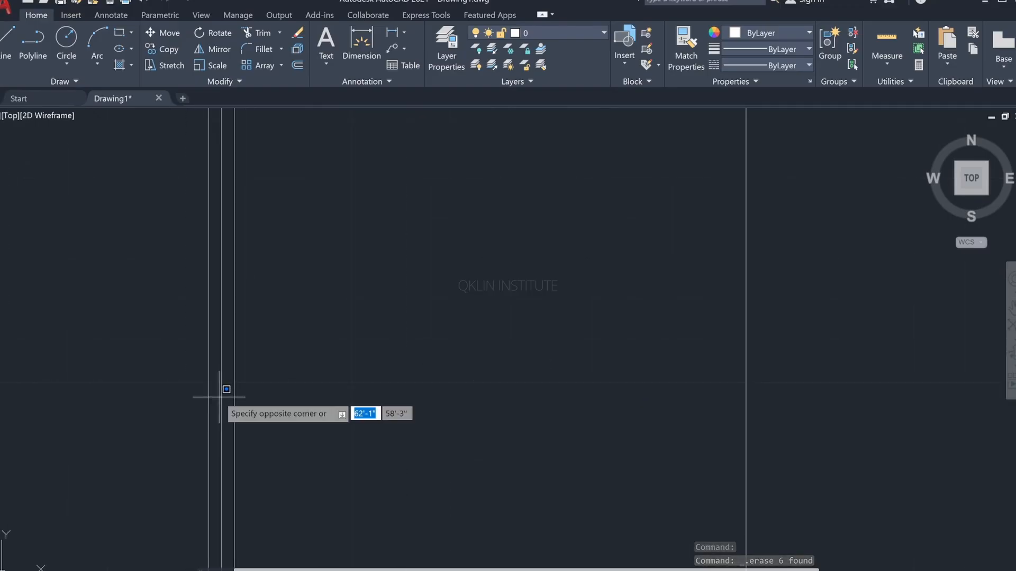
click(220, 397)
key(Delete)
scroll(302, 397, down, 5)
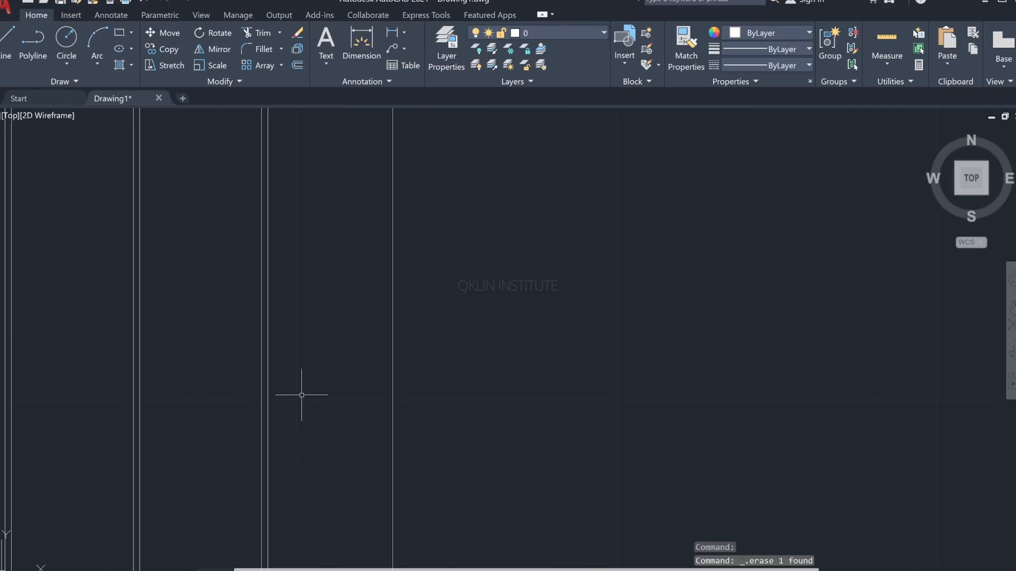
middle_drag(365, 324, 534, 359)
middle_drag(299, 317, 306, 408)
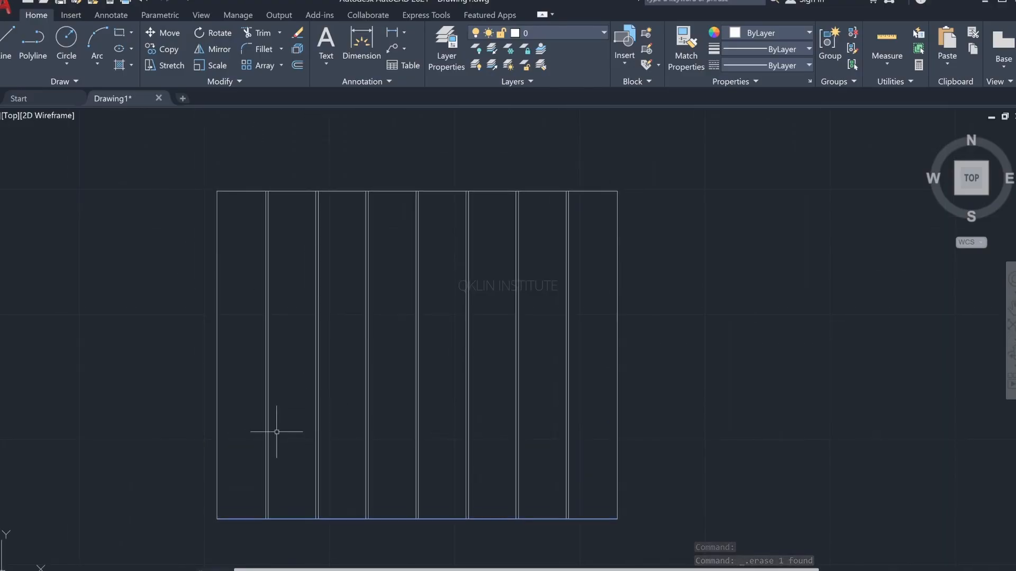
mouse_move(307, 445)
middle_down()
mouse_move(335, 379)
mouse_move(337, 400)
middle_up()
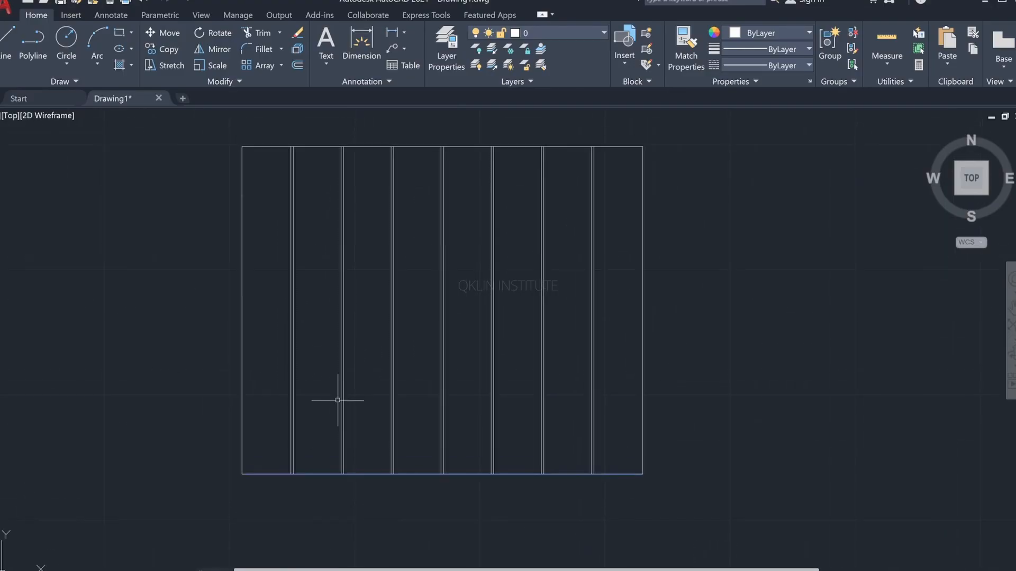
Step: Offset the wall's bottom line 4'3" upward and end the Offset command
key(alt+Tab)
key(Return)
text(4)
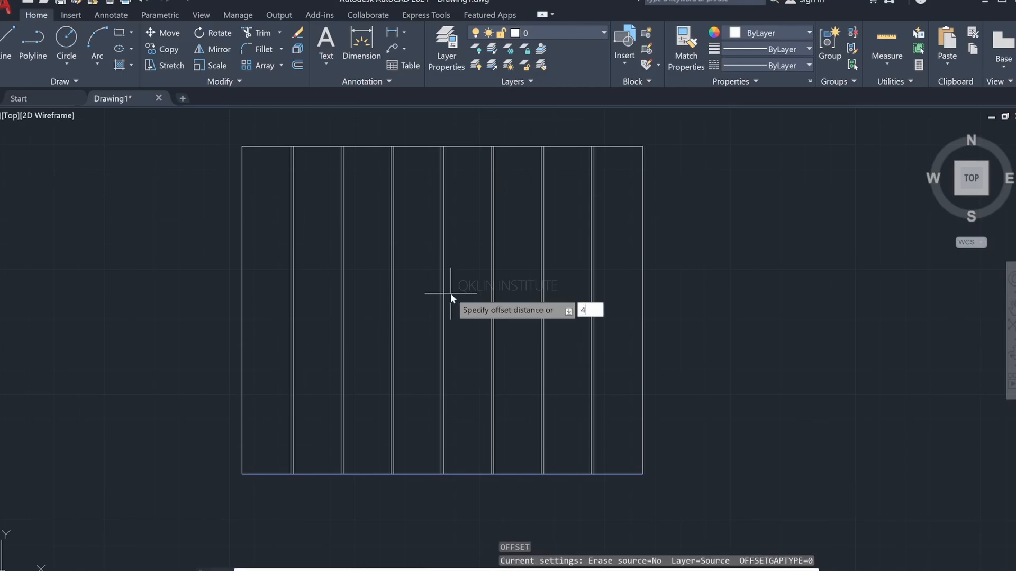
text('3")
key(Return)
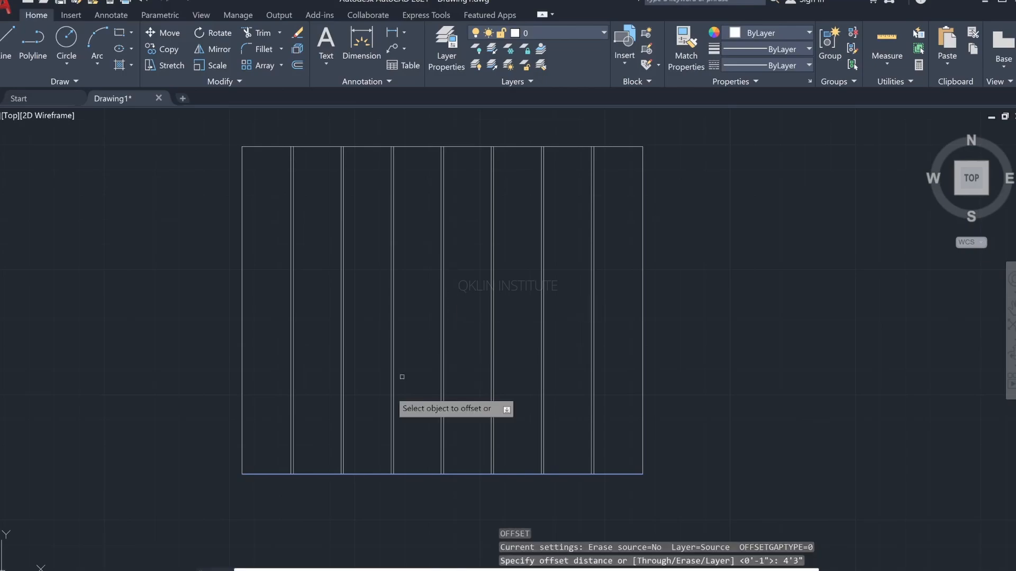
click(259, 474)
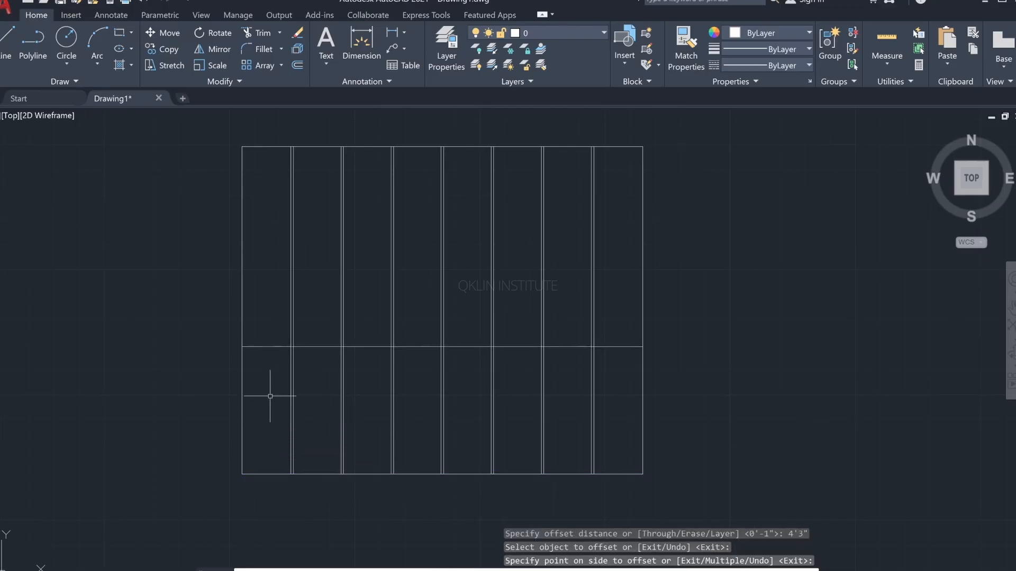
key(Escape)
key(Escape)
key(Escape)
Step: Trim the new horizontal line from the fifth groove to the right wall, including the short pieces inside the grooves
key(alt+Tab)
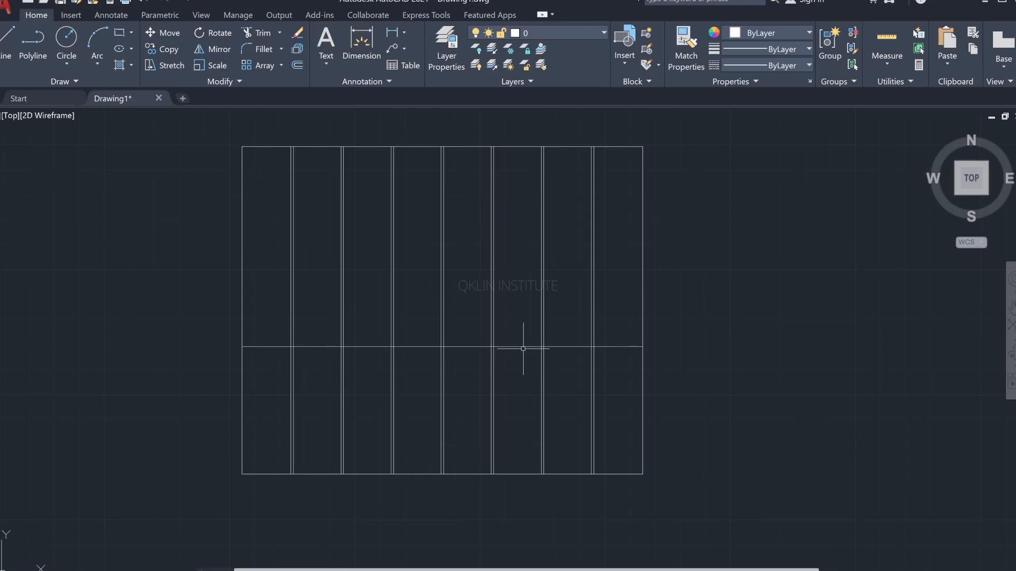
text(tr)
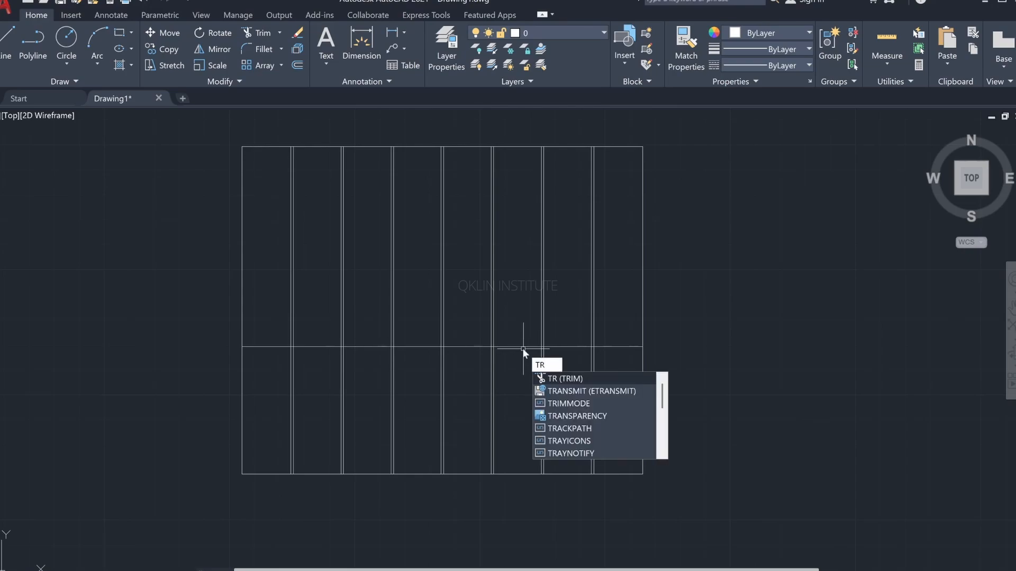
key(Return)
click(522, 348)
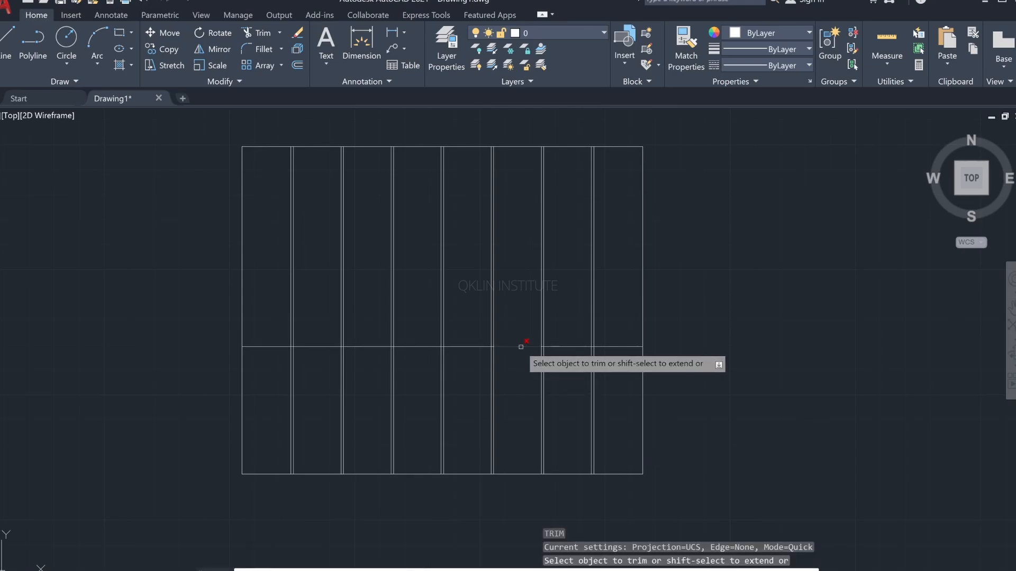
click(568, 347)
click(616, 348)
scroll(531, 349, up, 8)
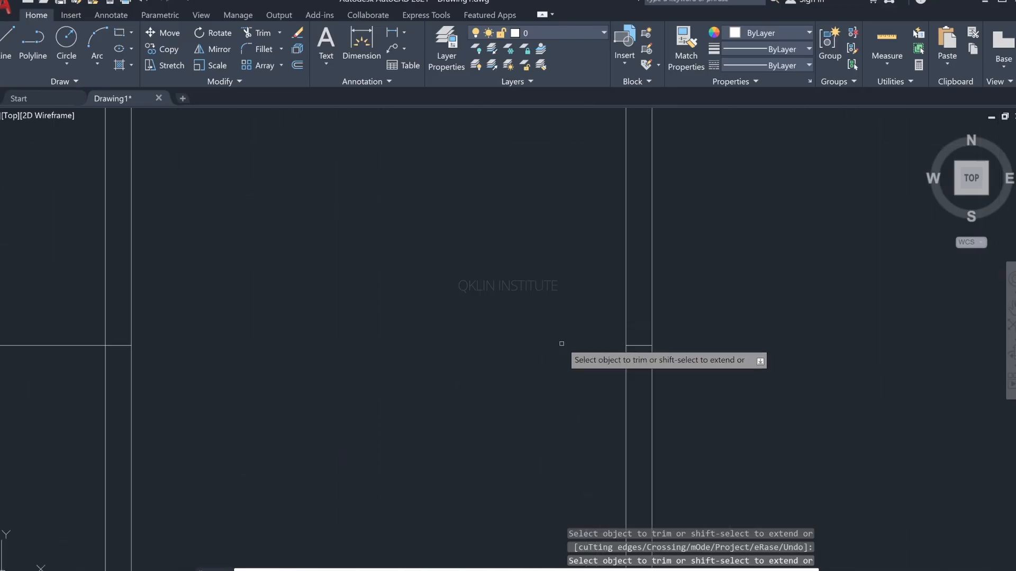
click(638, 347)
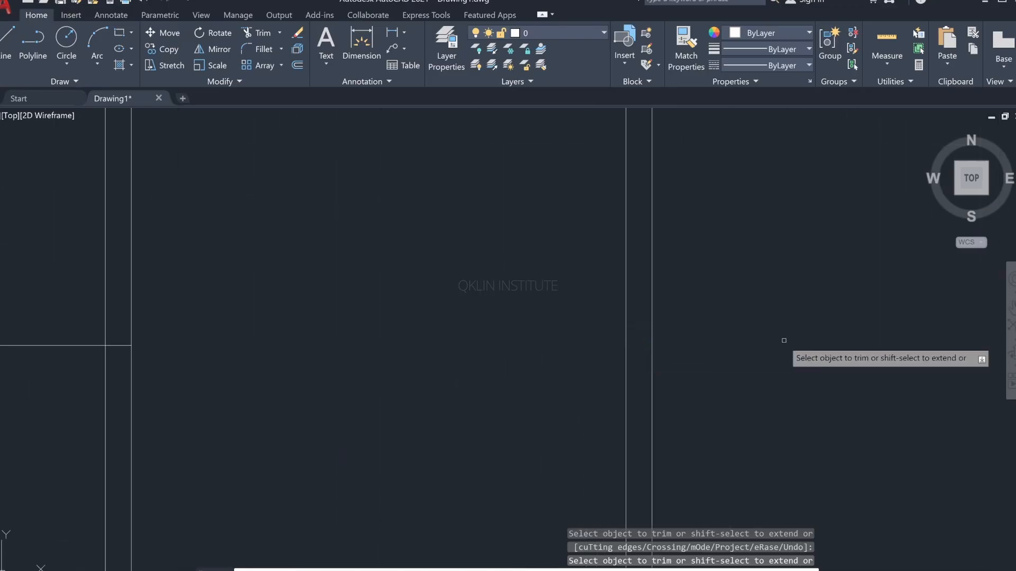
scroll(782, 343, down, 4)
middle_drag(731, 357, 548, 417)
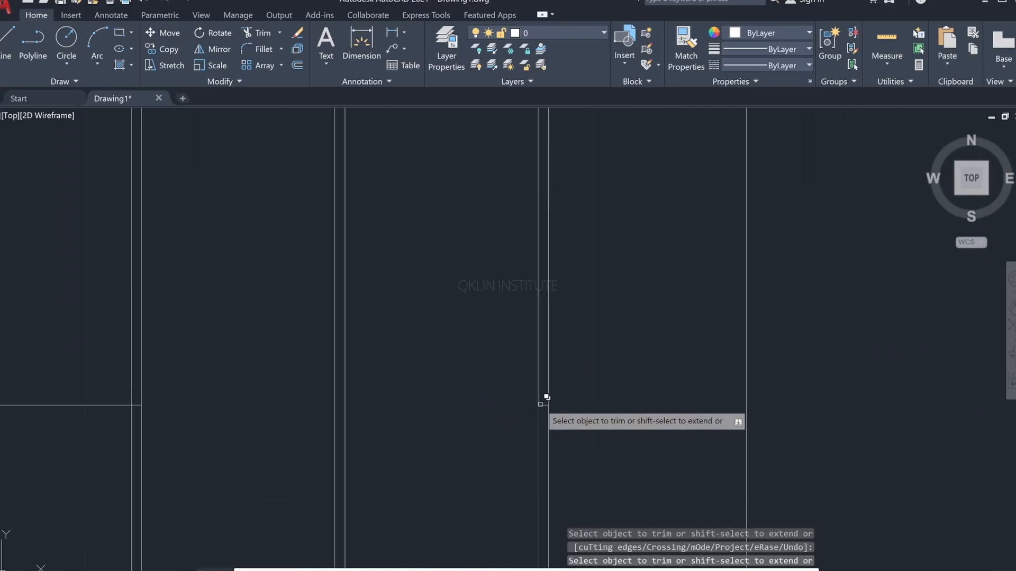
scroll(456, 363, down, 4)
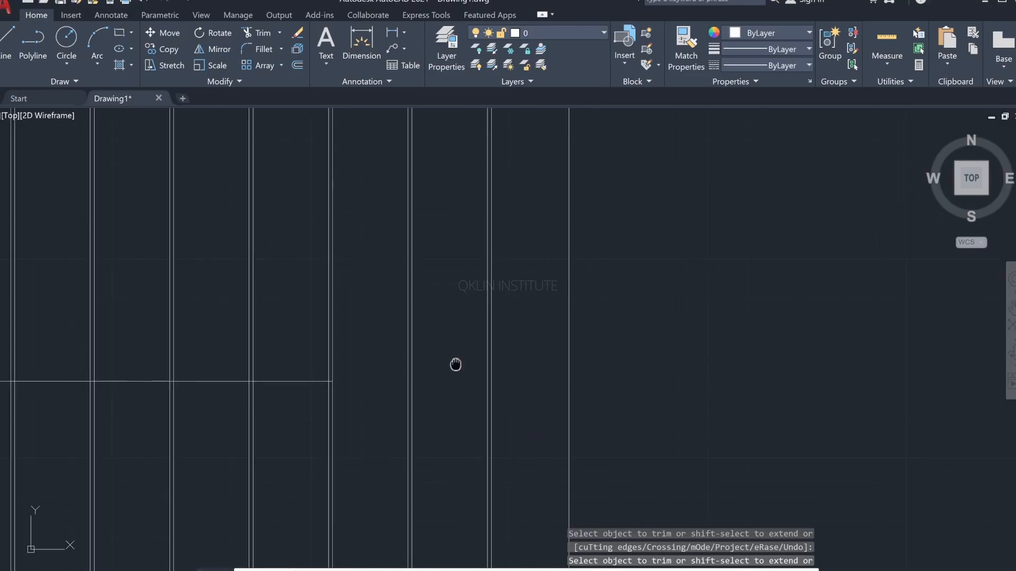
click(465, 338)
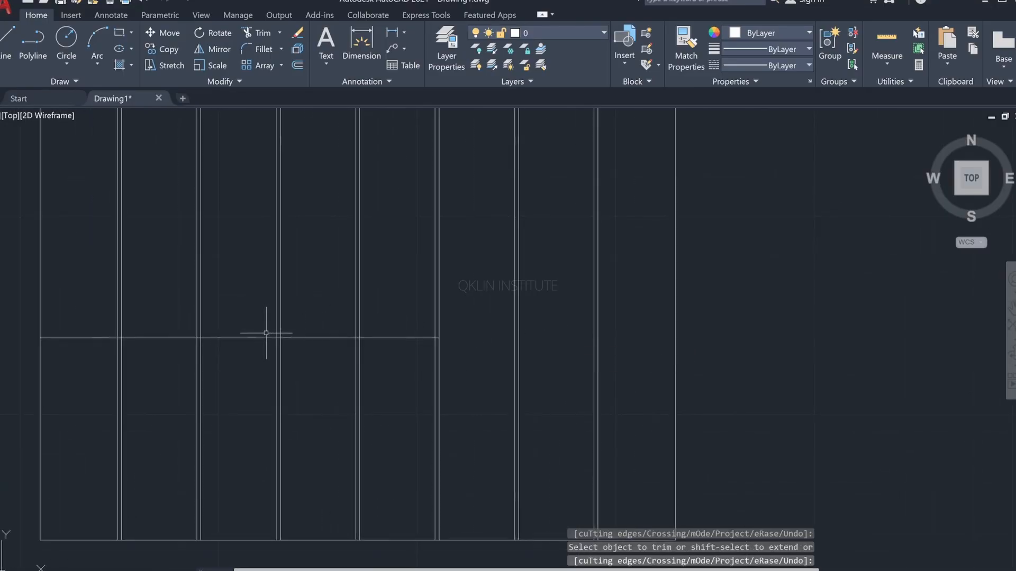
Step: Check the band thickness in the reference image, then offset the trimmed horizontal line 3" upward
key(alt+Tab)
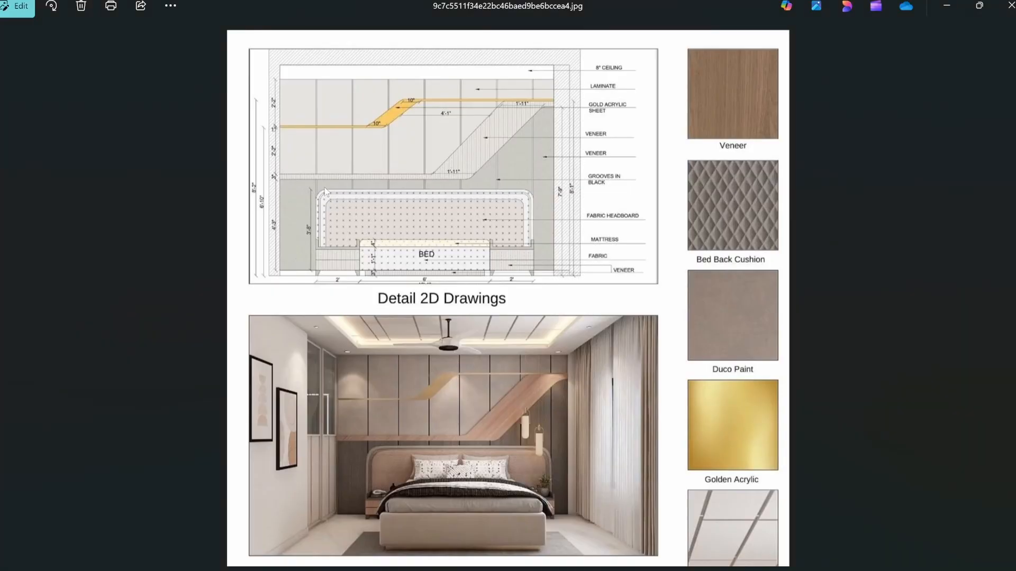
scroll(318, 170, up, 1)
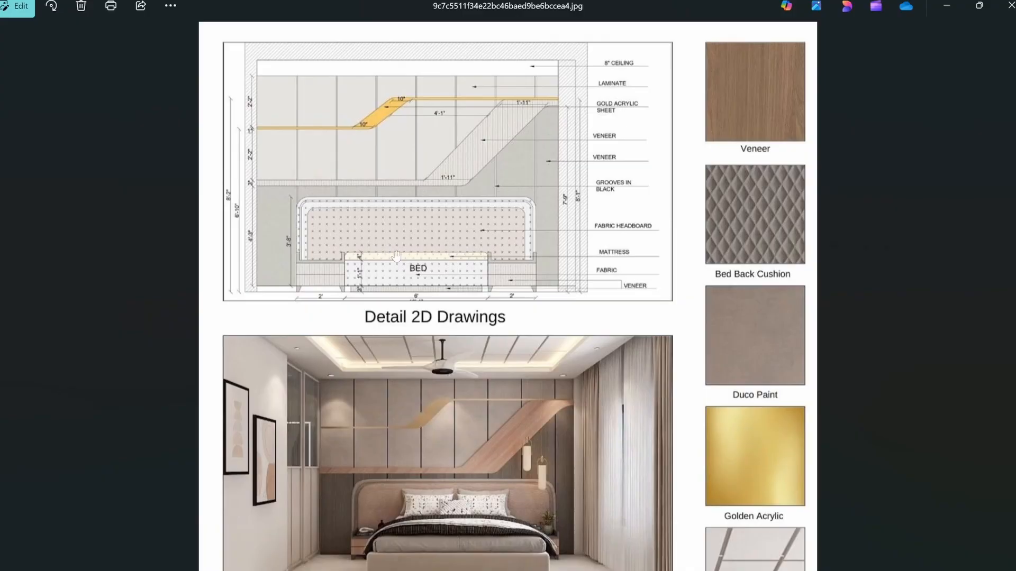
key(alt+Tab)
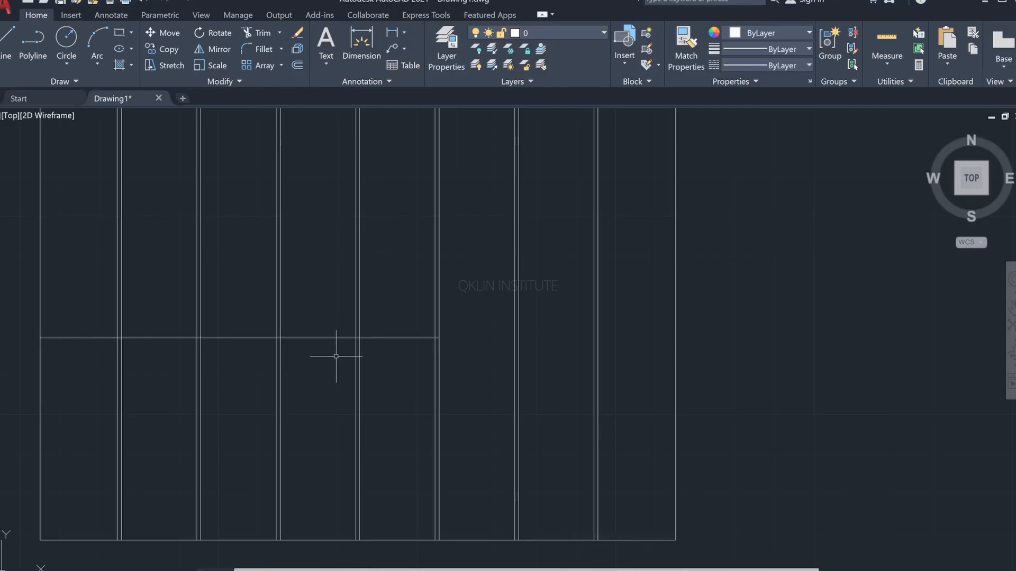
text(o)
key(Return)
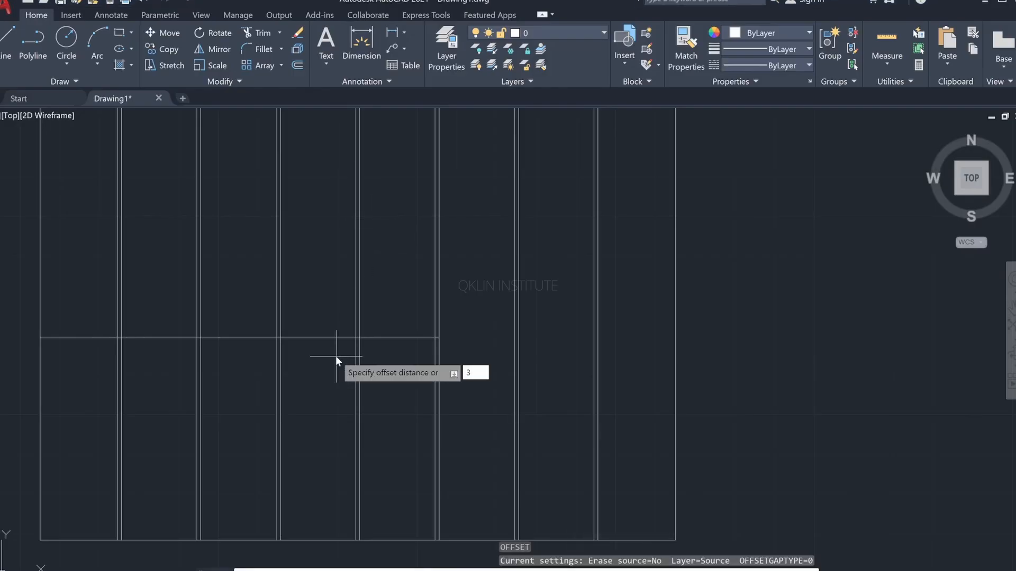
text(3")
key(Return)
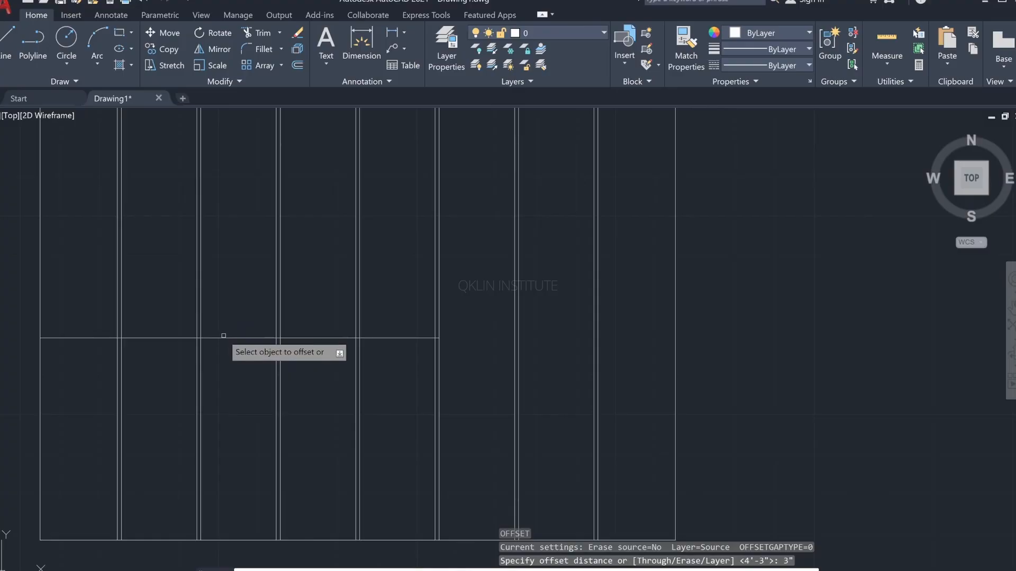
click(223, 337)
click(222, 295)
middle_drag(265, 304, 415, 320)
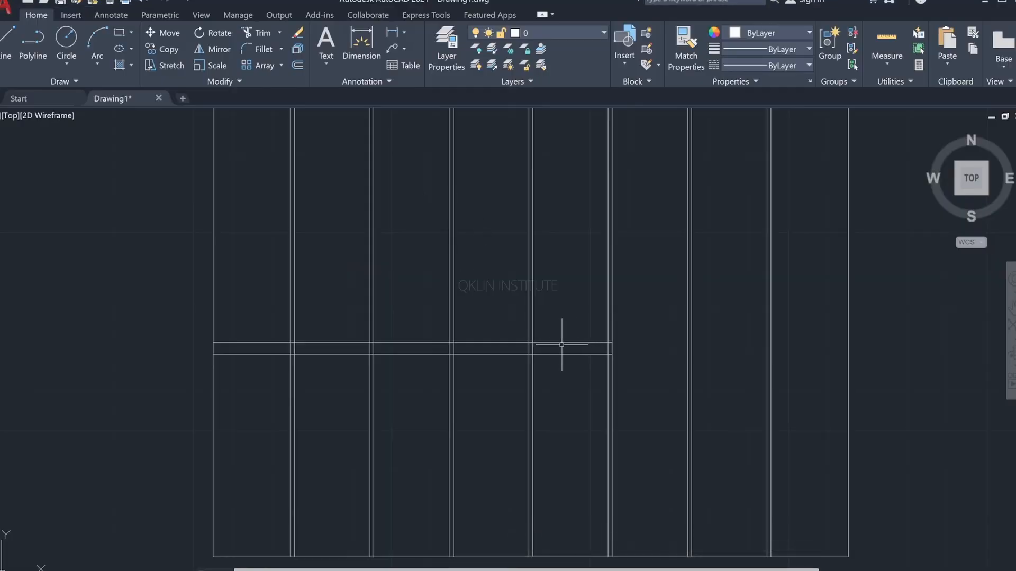
text(tr)
key(Return)
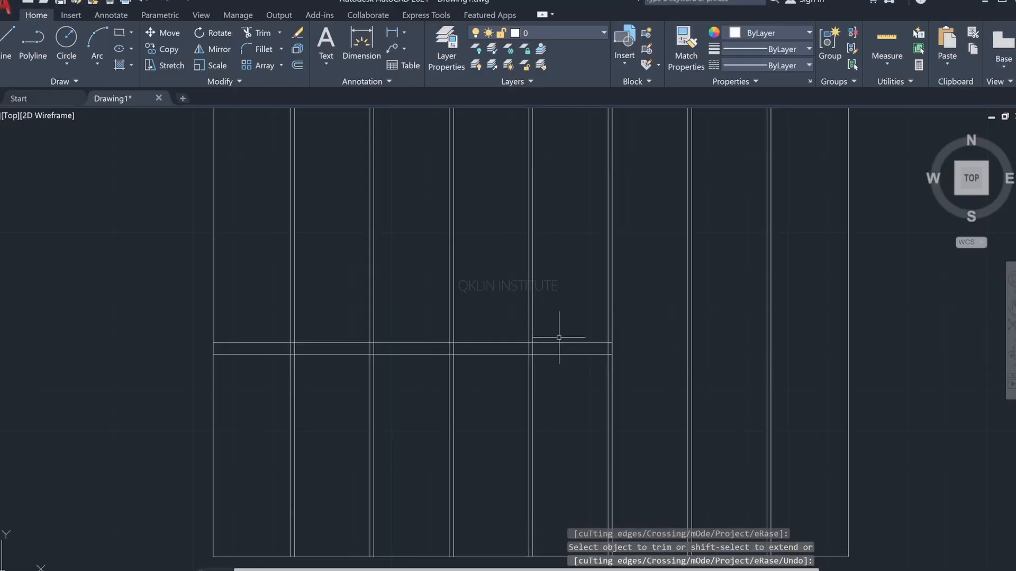
key(Escape)
text(rt)
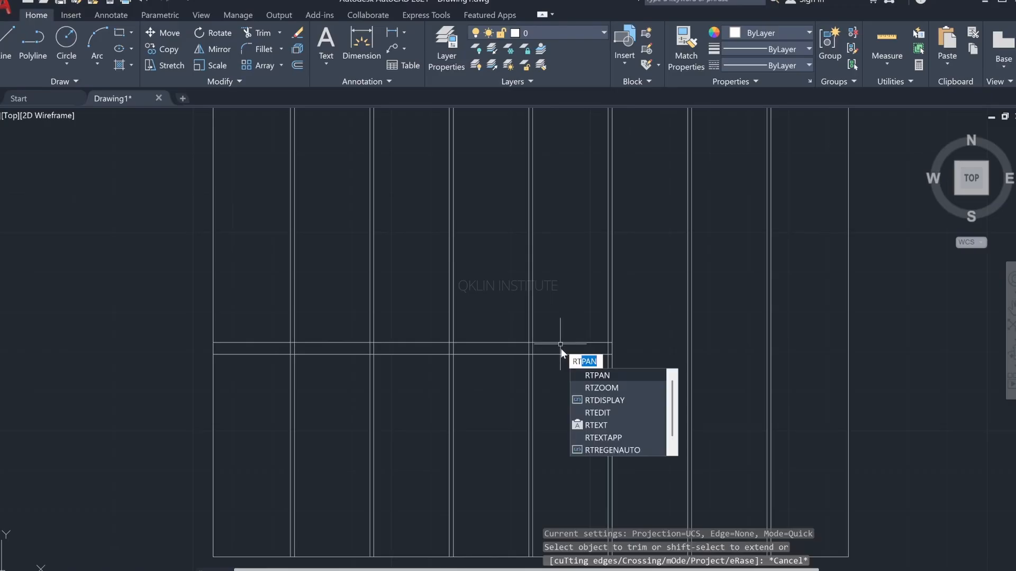
key(Escape)
Step: Trim the upper horizontal band line back to the fourth groove, removing its short piece inside the fifth groove
text(tr)
key(Return)
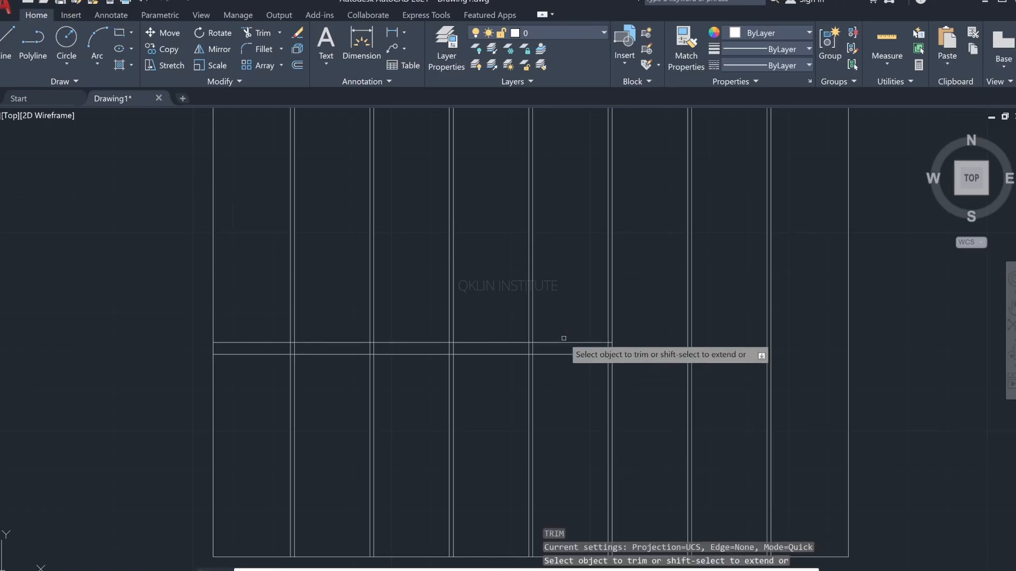
click(564, 342)
scroll(603, 349, up, 4)
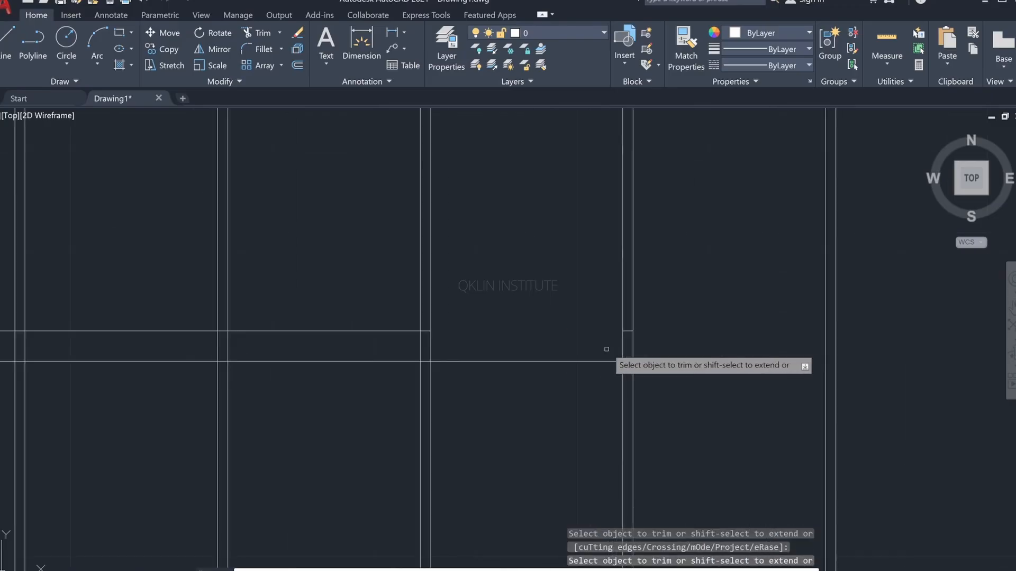
click(628, 331)
scroll(450, 326, down, 2)
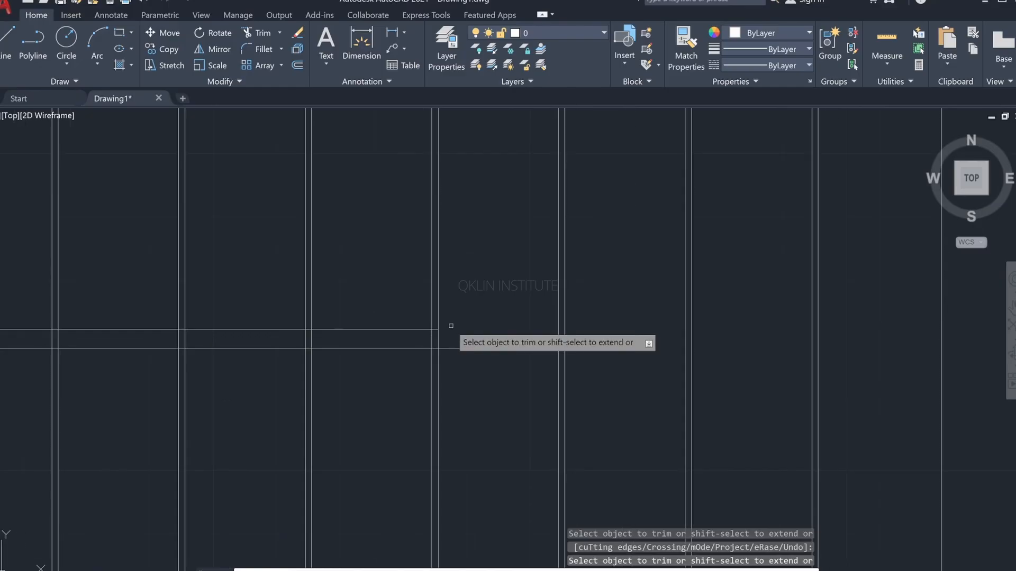
Step: Check the spacing in the reference image, then offset the upper horizontal band line 2'2" upward
key(Escape)
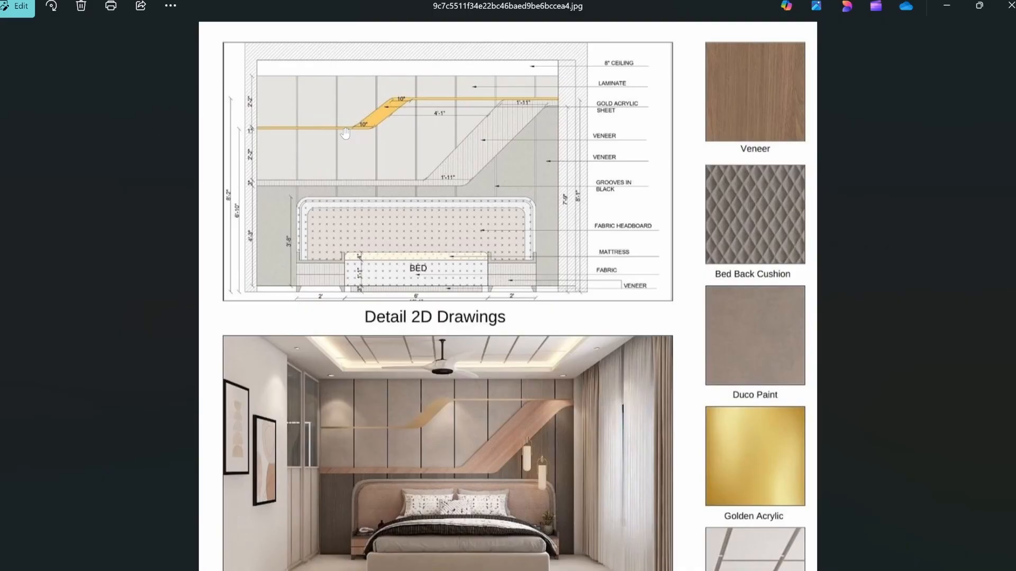
key(alt+Tab)
key(Escape)
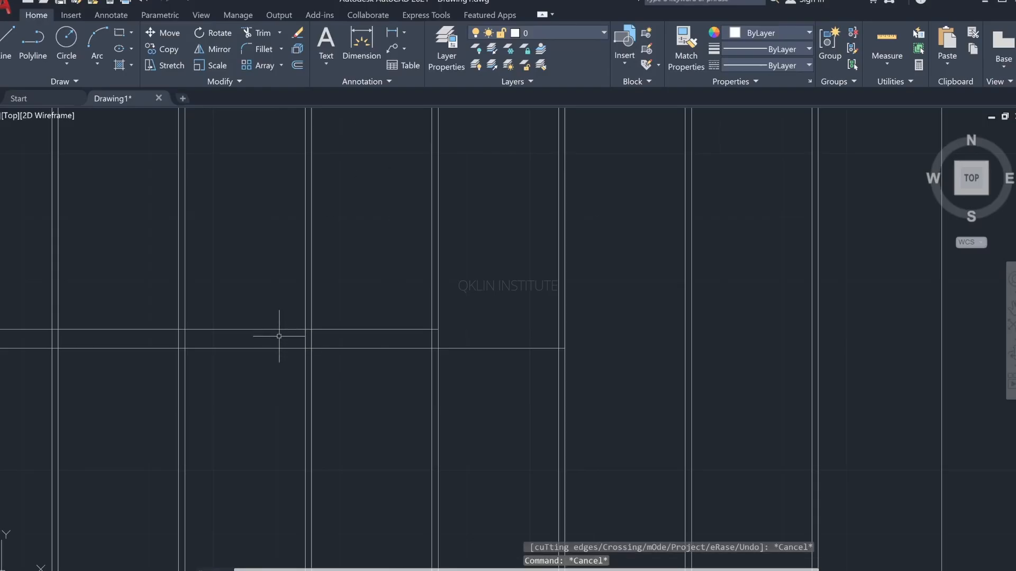
text(o)
key(Return)
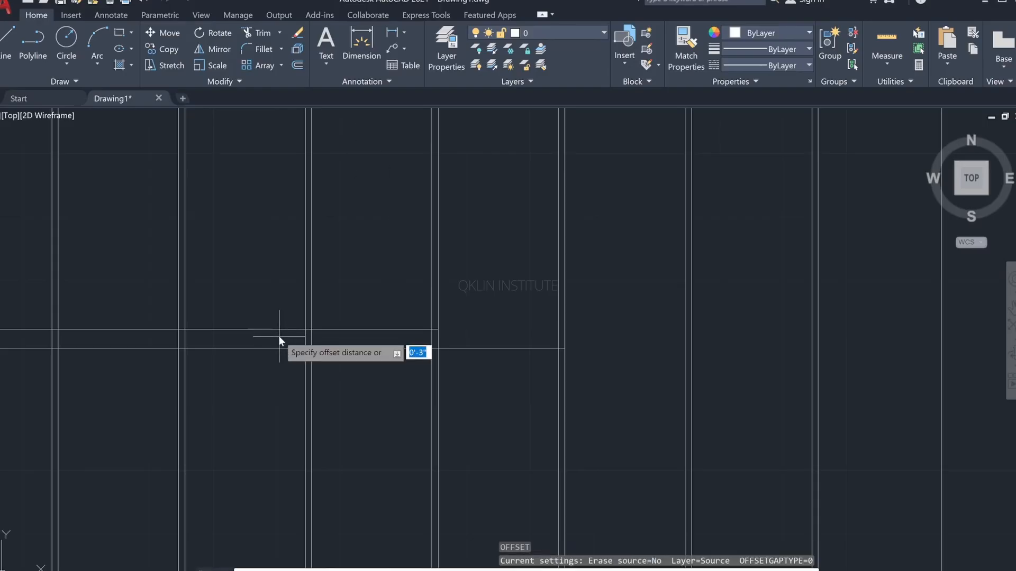
text(2'2)
key(Return)
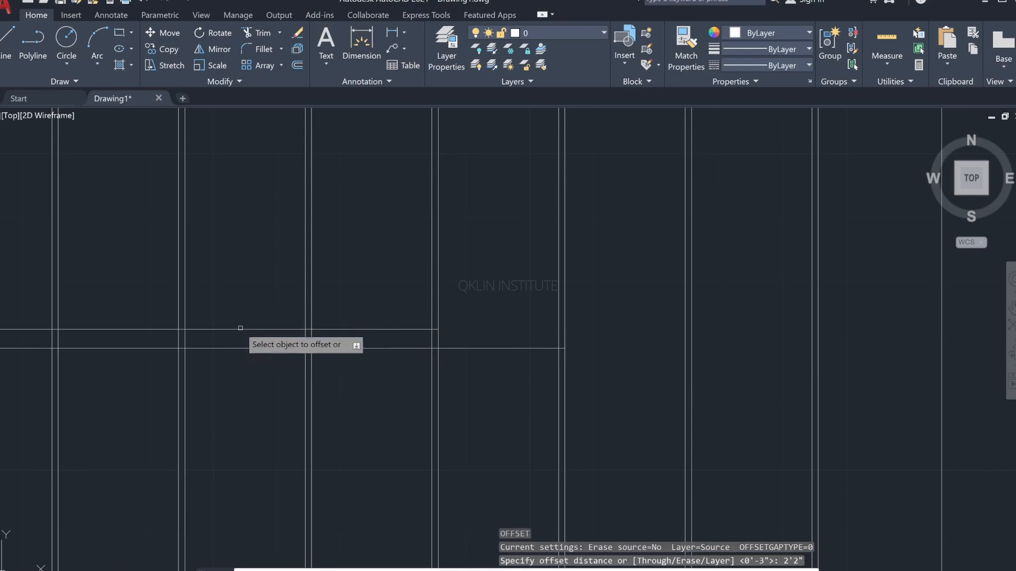
click(240, 329)
click(244, 254)
scroll(280, 243, down, 2)
middle_drag(279, 243, 487, 263)
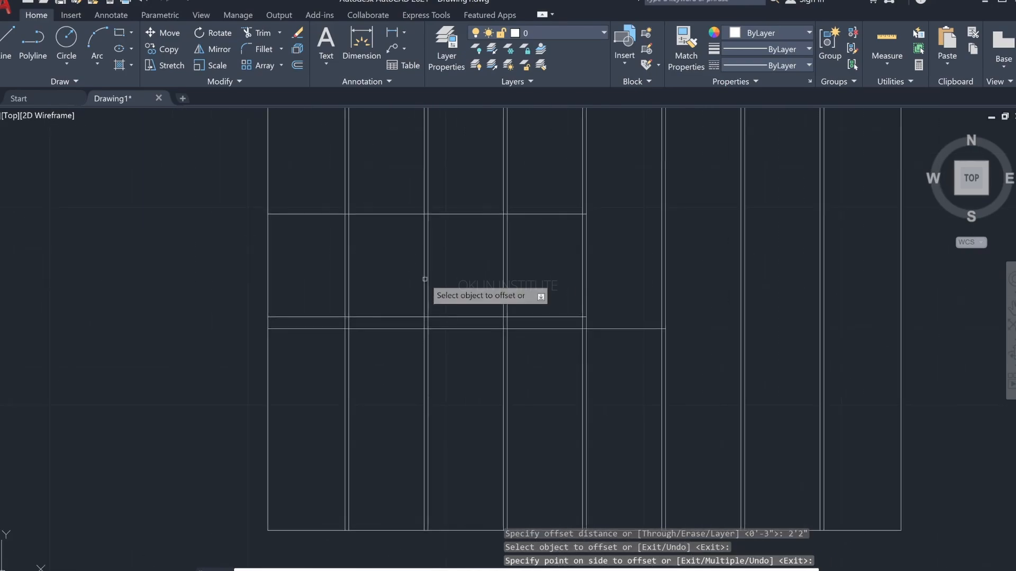
Step: Compare the line's end with the reference image and trim the new horizontal line's short piece inside the fourth groove
key(alt+Tab)
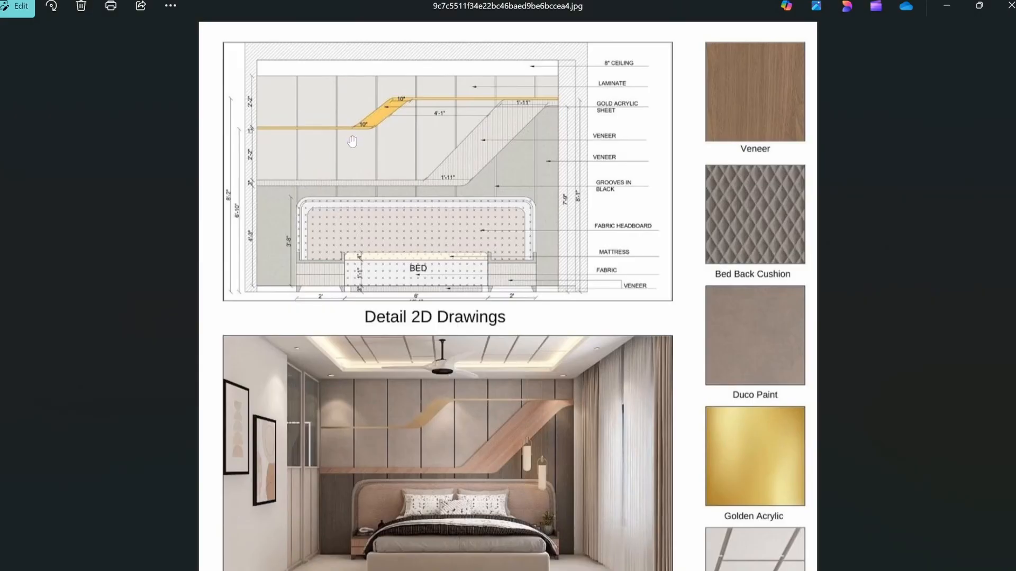
key(alt+Tab)
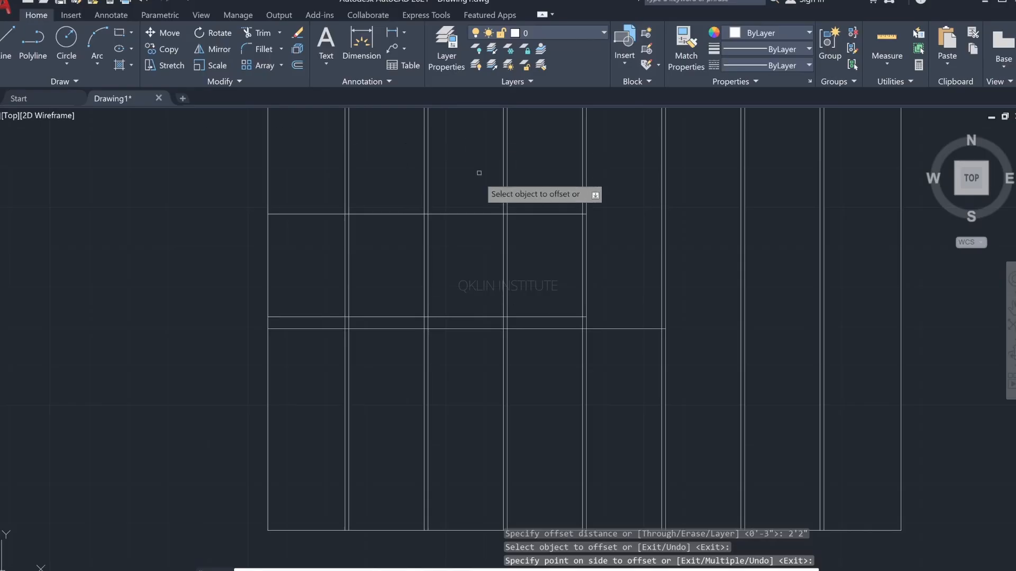
click(556, 213)
key(Escape)
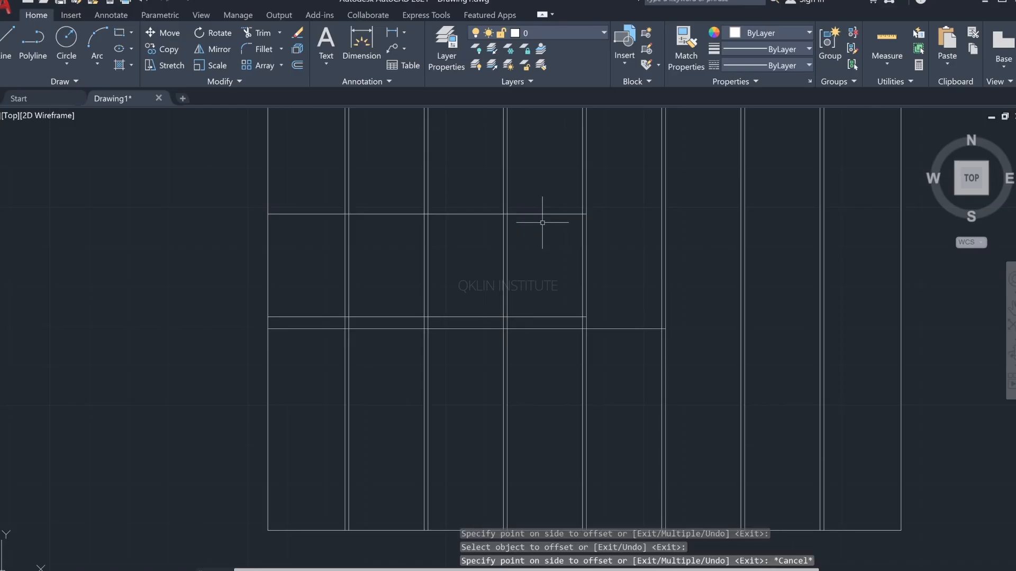
text(tr)
key(Return)
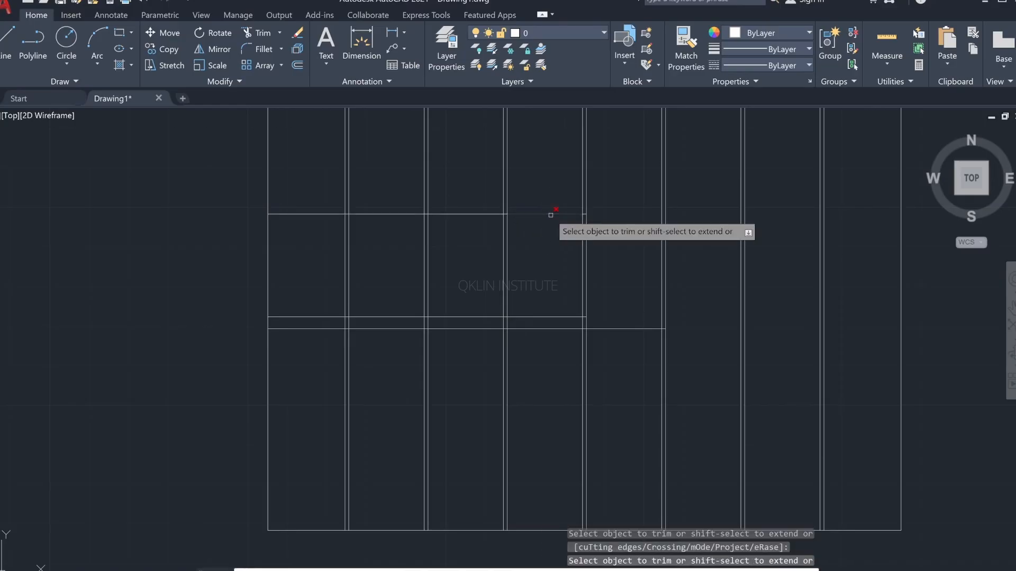
scroll(581, 214, up, 10)
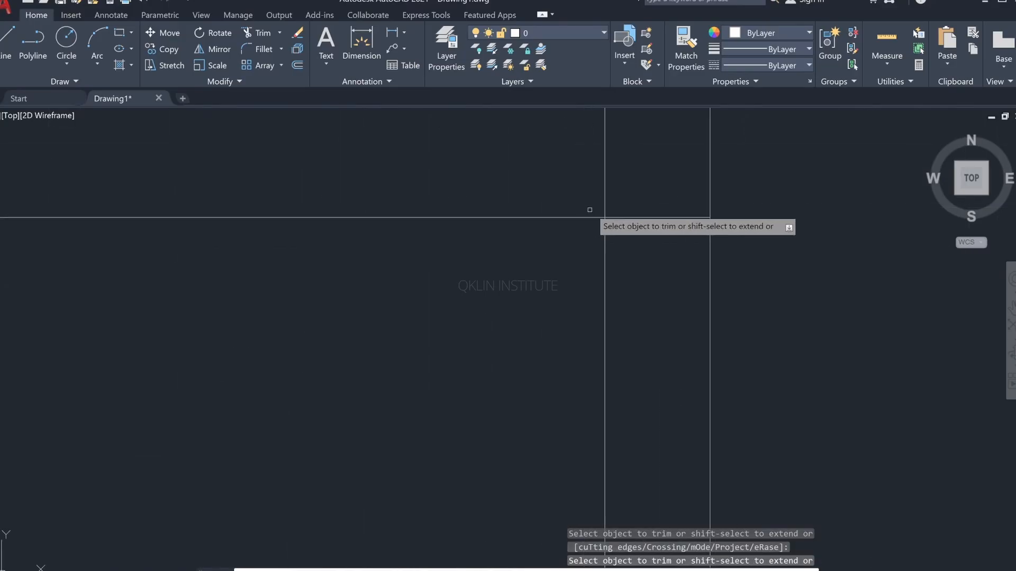
click(628, 216)
scroll(531, 215, down, 10)
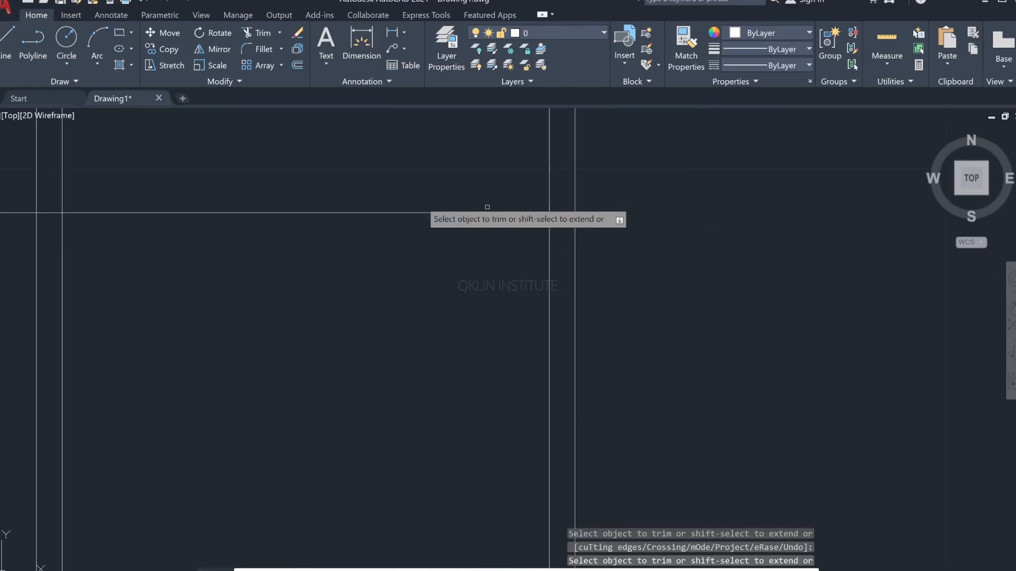
middle_drag(369, 208, 429, 216)
scroll(429, 216, down, 3)
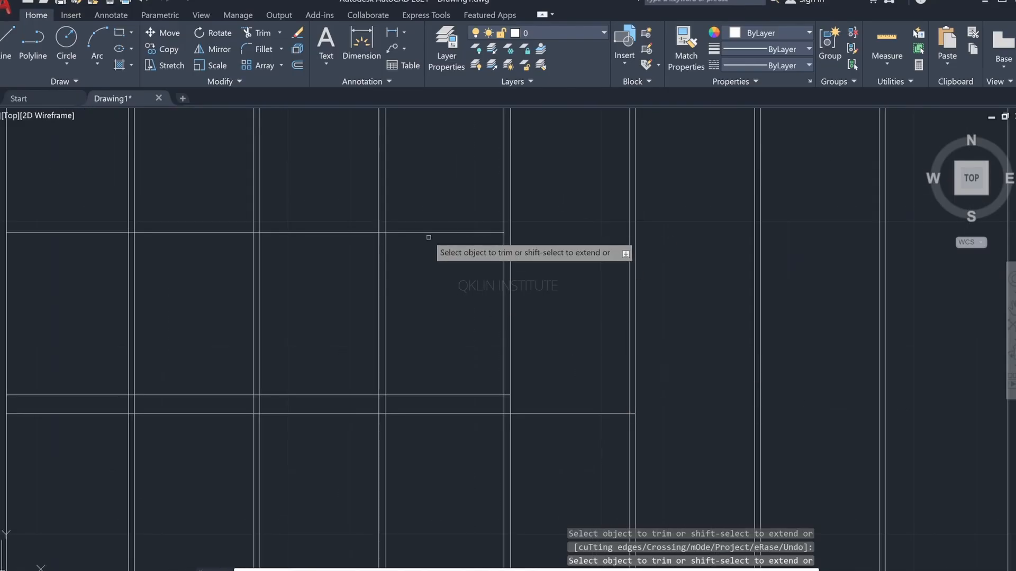
key(Escape)
Step: Draw a short vertical marker line across the new horizontal line, about midway between the third and fourth grooves
middle_drag(402, 253, 400, 285)
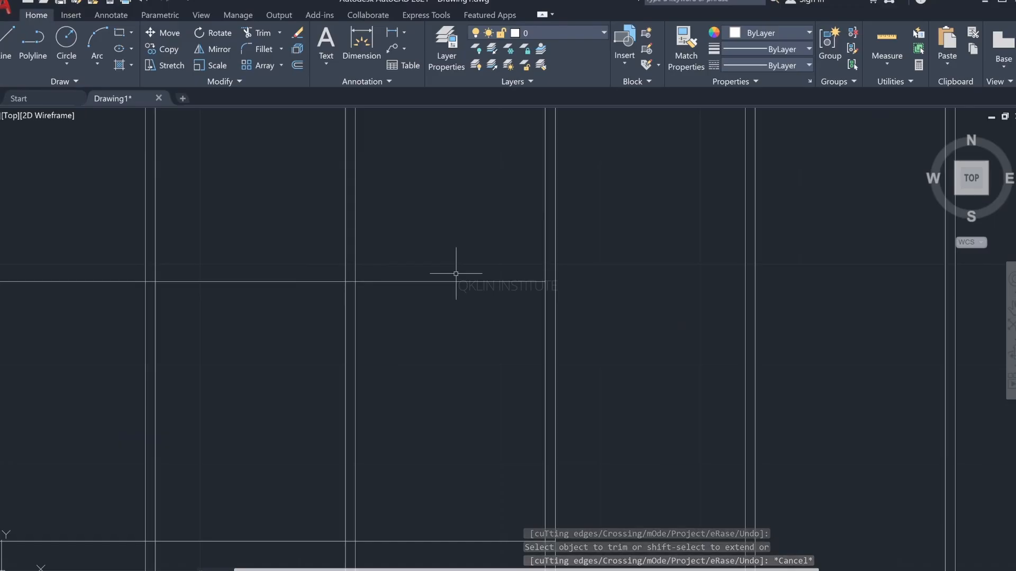
key(Escape)
key(Escape)
key(Escape)
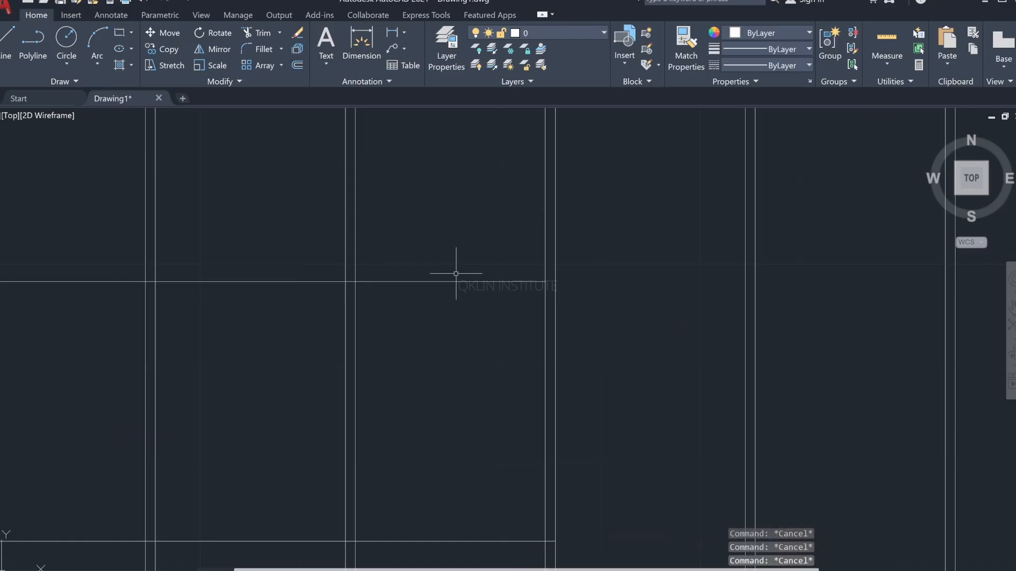
text(l)
key(Return)
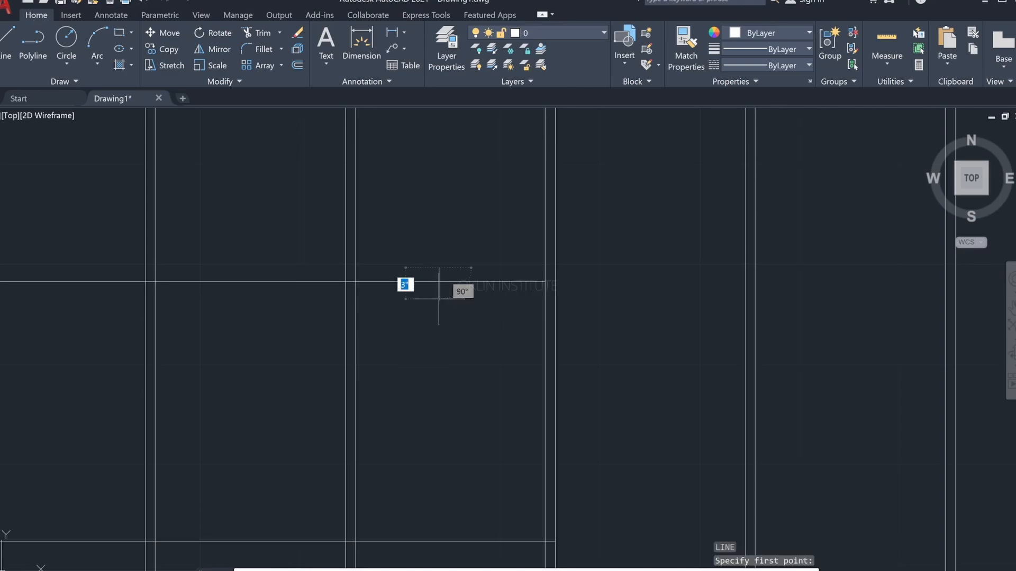
click(441, 282)
click(439, 309)
key(Escape)
Step: Trim the new horizontal line back to the short vertical marker and remove the marker
text(tr)
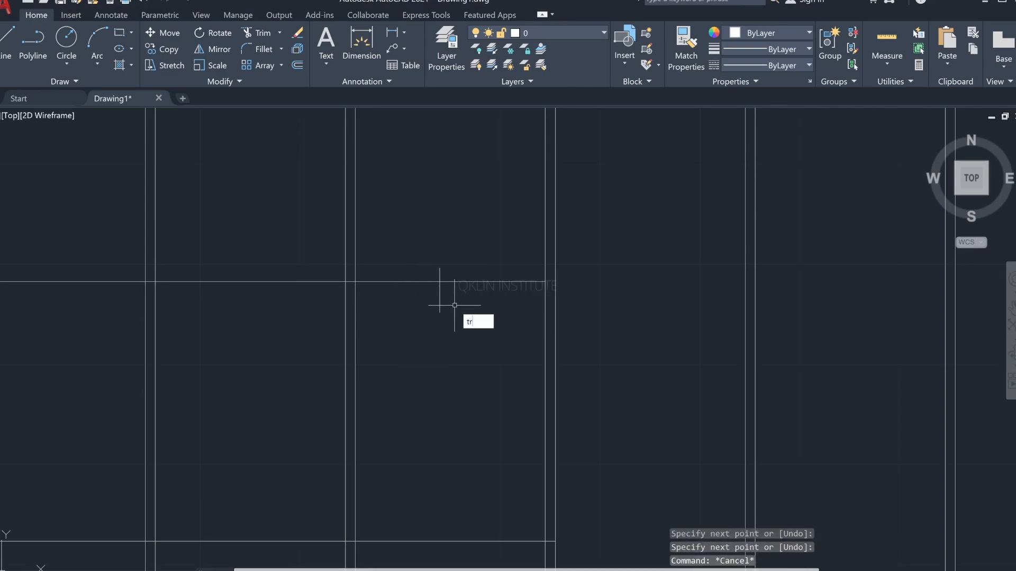
key(Return)
click(480, 274)
click(436, 285)
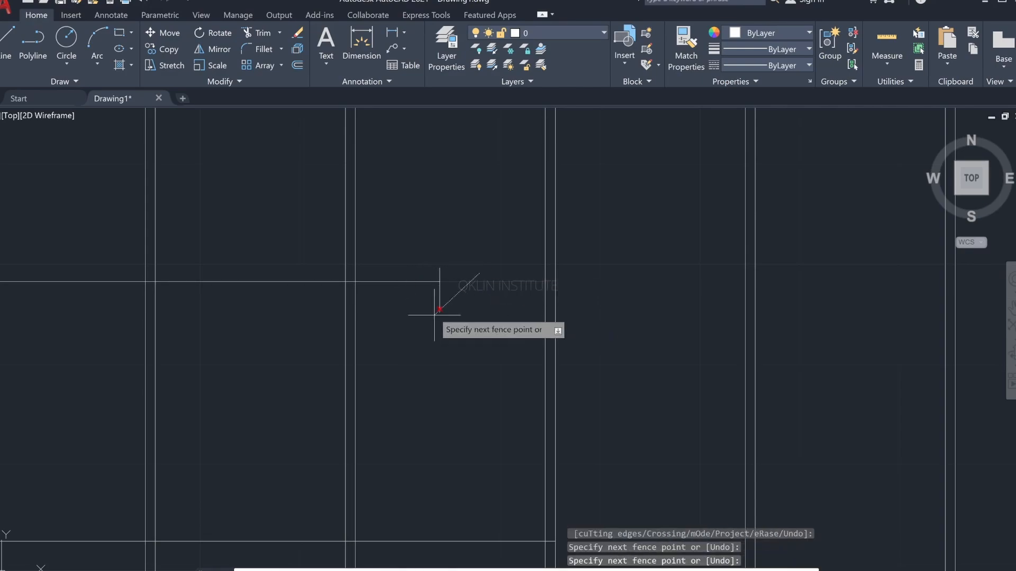
key(Return)
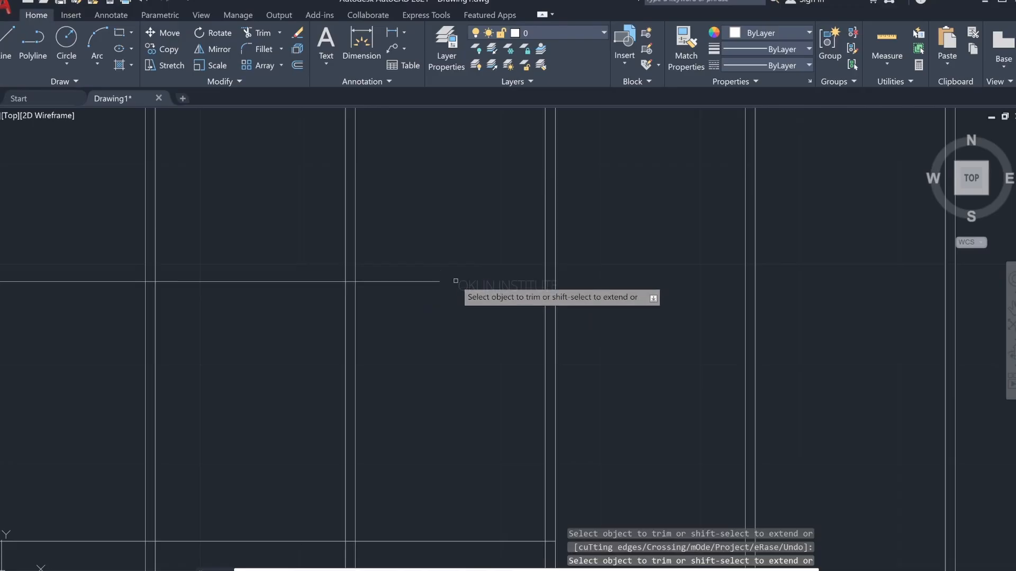
key(Escape)
scroll(445, 276, down, 3)
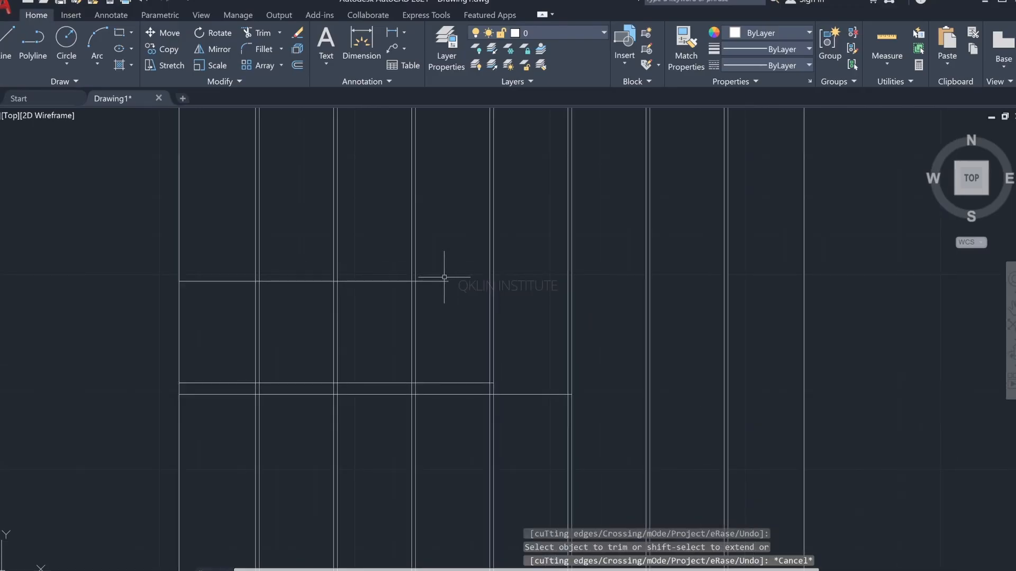
Step: Check the gold strip in the reference image, then undo the trim of the horizontal line and its vertical marker
key(alt+Tab)
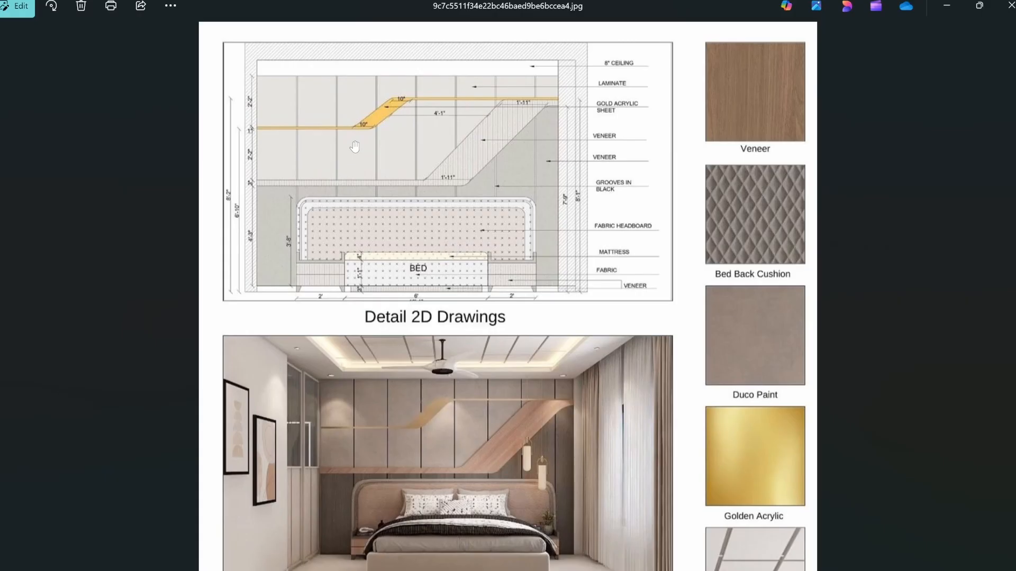
key(alt+Tab)
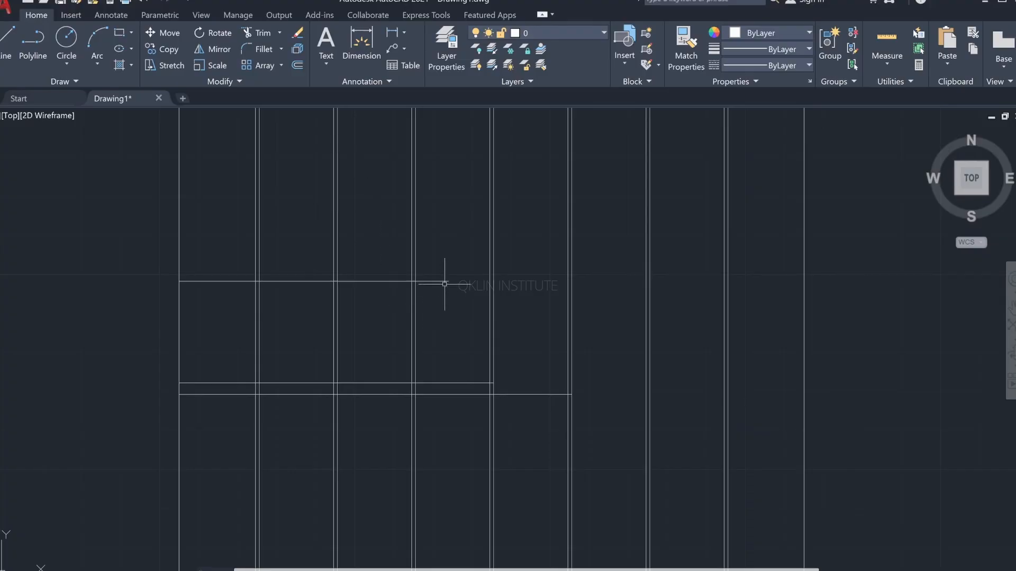
key(ctrl+z)
key(ctrl+z)
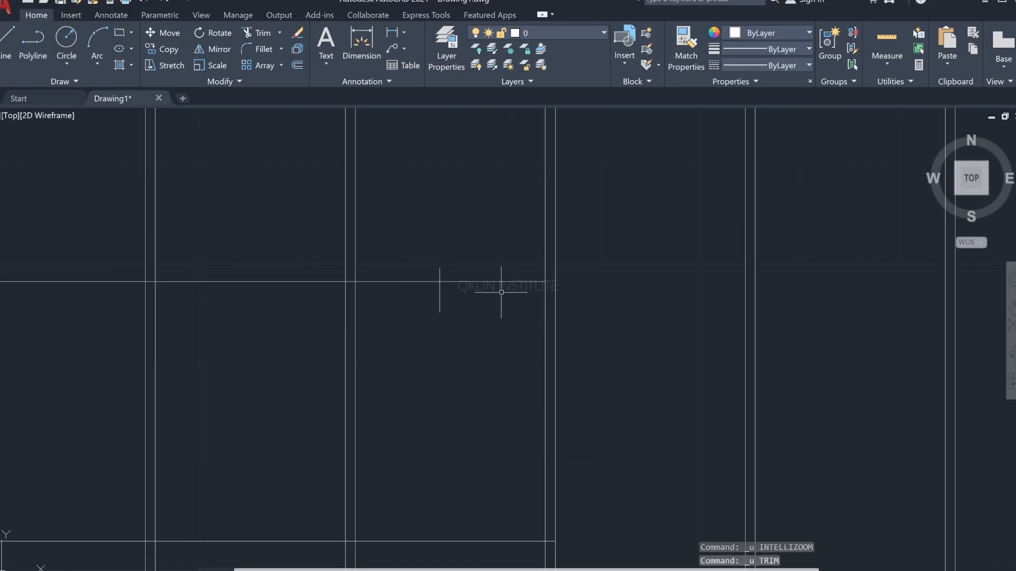
scroll(401, 288, down, 2)
middle_drag(420, 296, 482, 306)
key(Escape)
key(Escape)
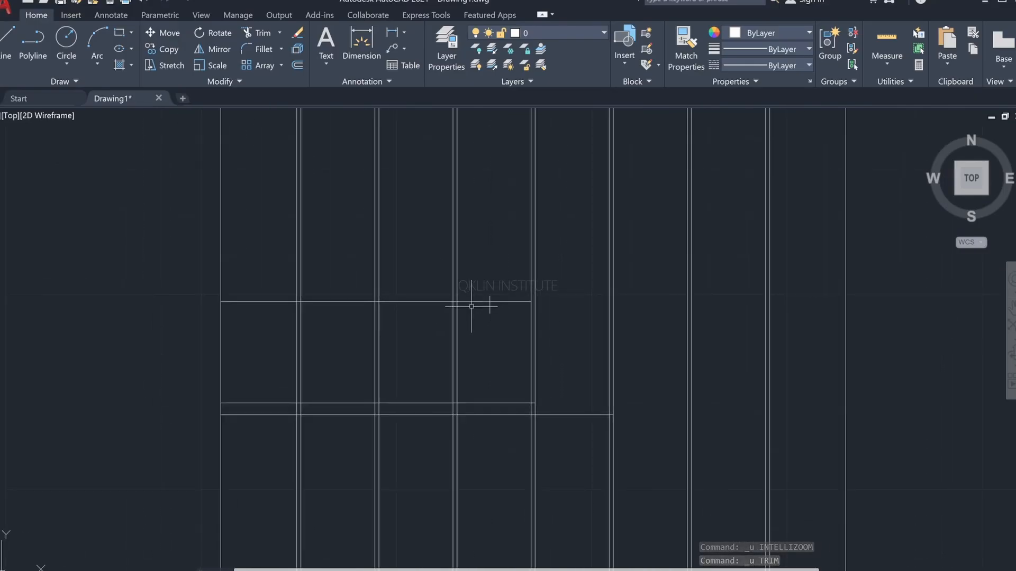
text(o)
key(Return)
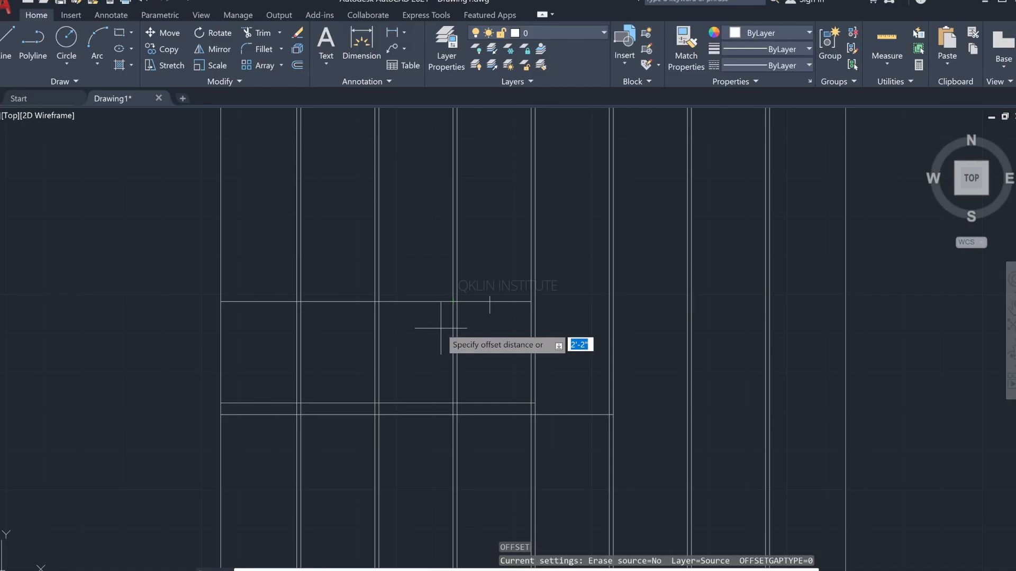
text(o)
key(Return)
key(Escape)
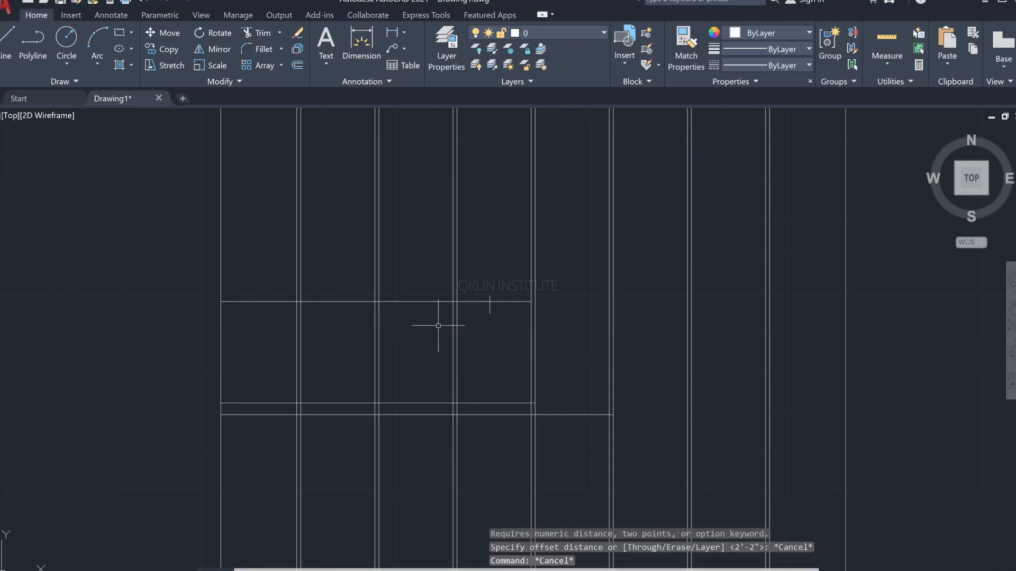
Step: Offset the horizontal line crossed by the short vertical marker 1" upward
text(o)
key(Return)
text(1")
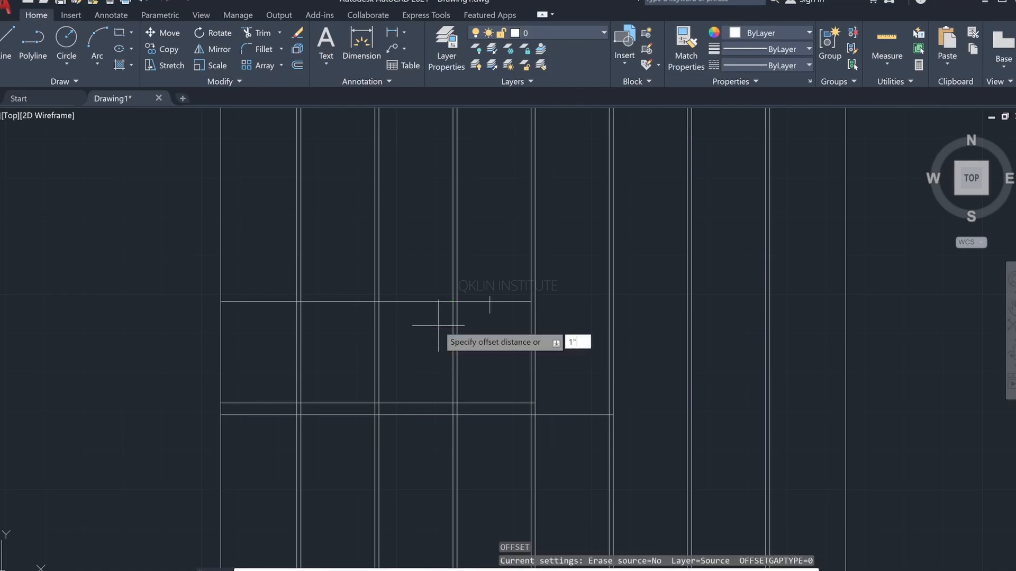
key(Return)
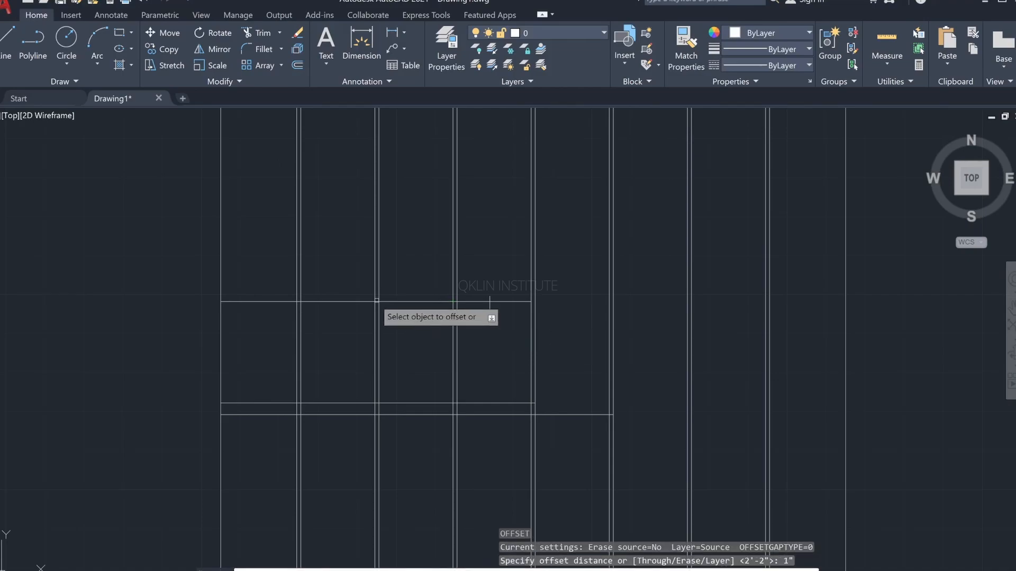
click(345, 302)
click(349, 278)
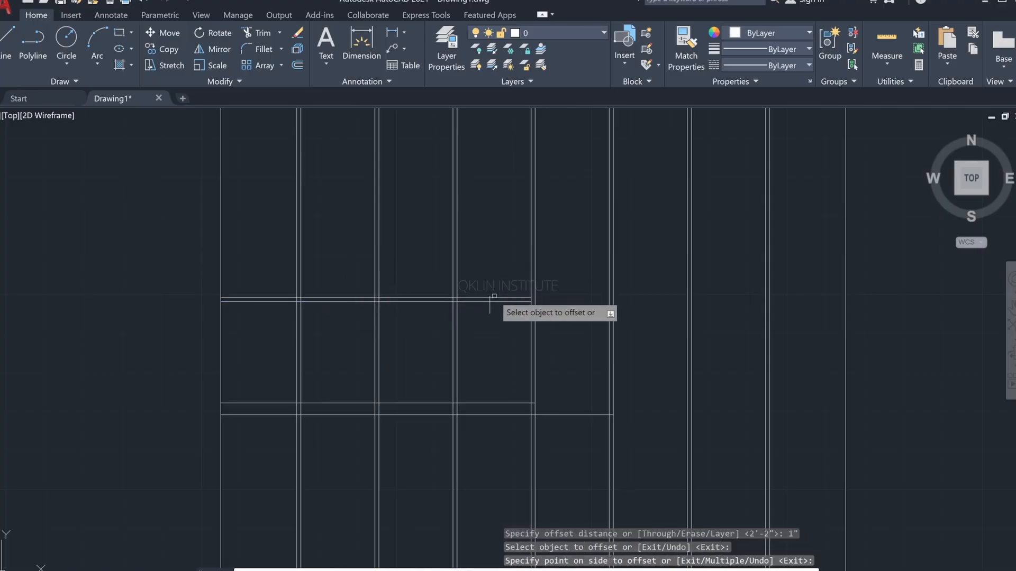
key(Escape)
Step: Trim the thin strip's upper line back to the short vertical marker and remove the marker
scroll(467, 304, up, 5)
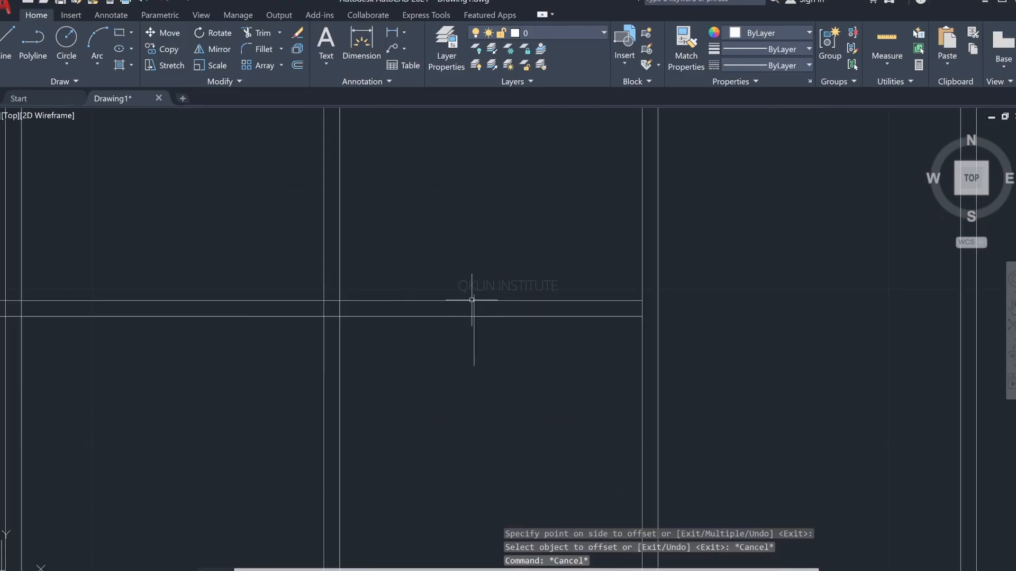
text(tr)
key(Return)
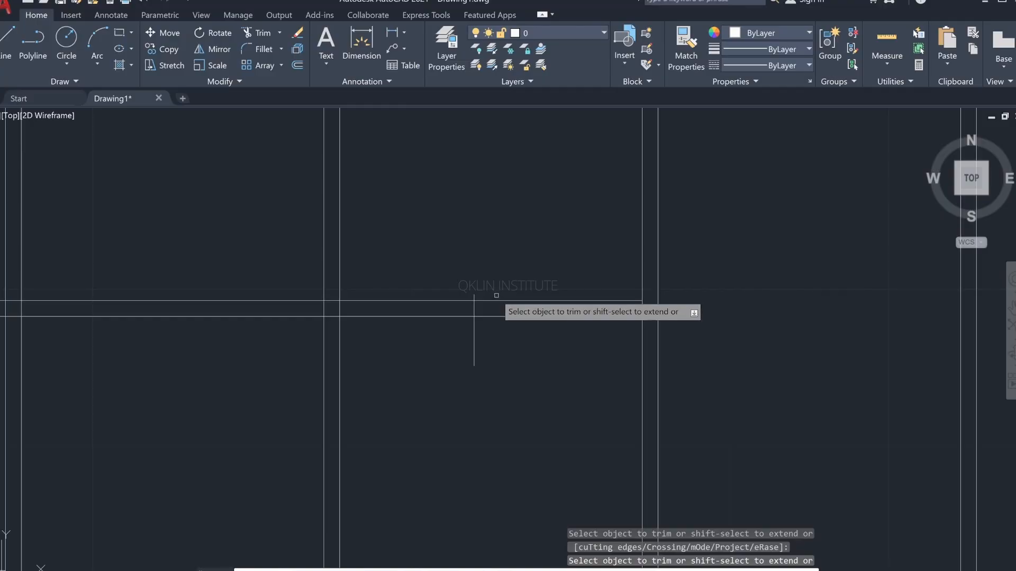
click(496, 295)
click(479, 305)
click(469, 306)
click(478, 307)
key(Return)
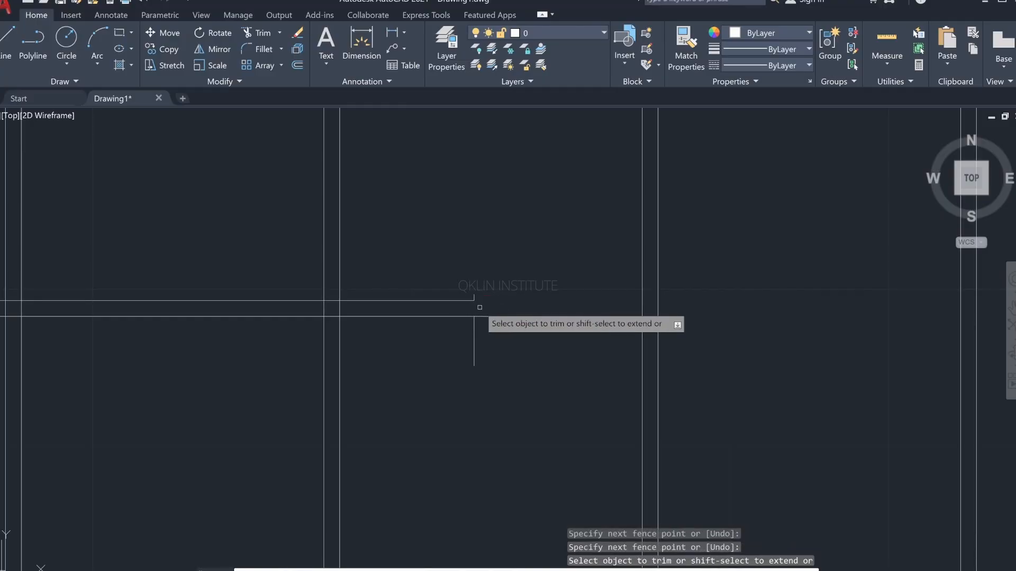
click(474, 337)
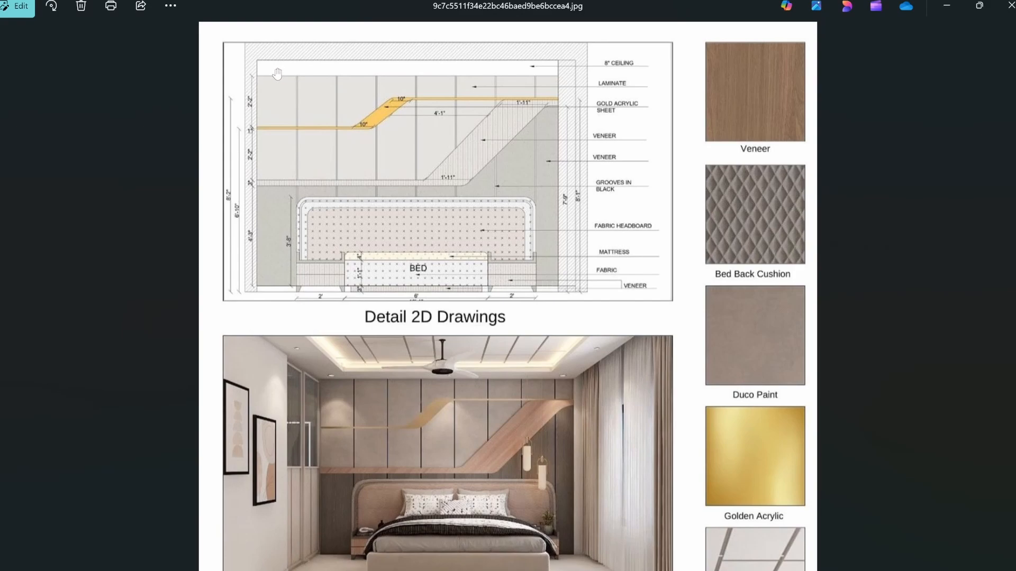
Step: Return to the AutoCAD drawing, end trimming, and offset the thin strip's upper horizontal line 2'2" upward
key(alt+Tab)
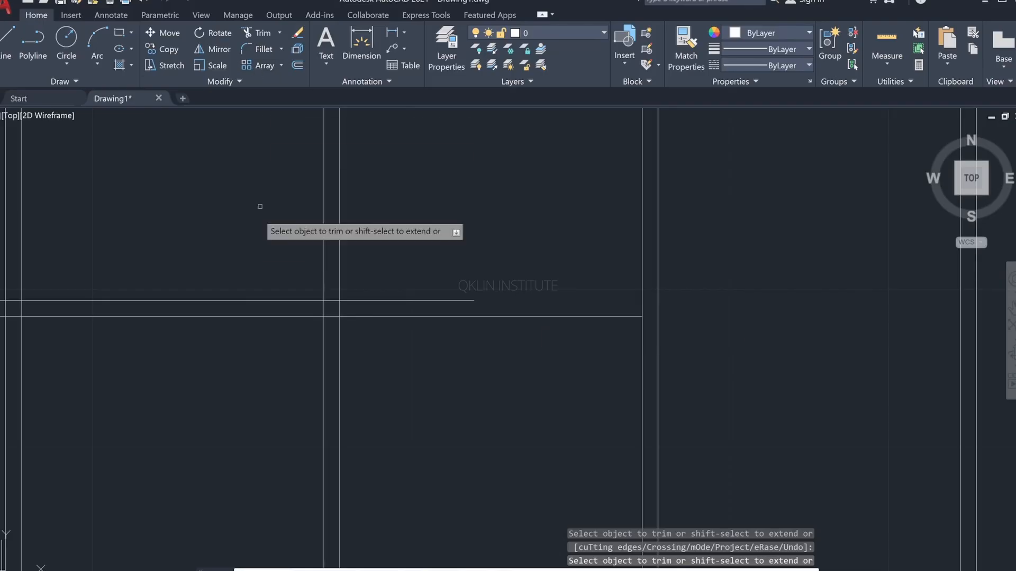
scroll(246, 250, down, 6)
middle_drag(343, 260, 486, 281)
key(Escape)
key(Escape)
key(Escape)
key(Escape)
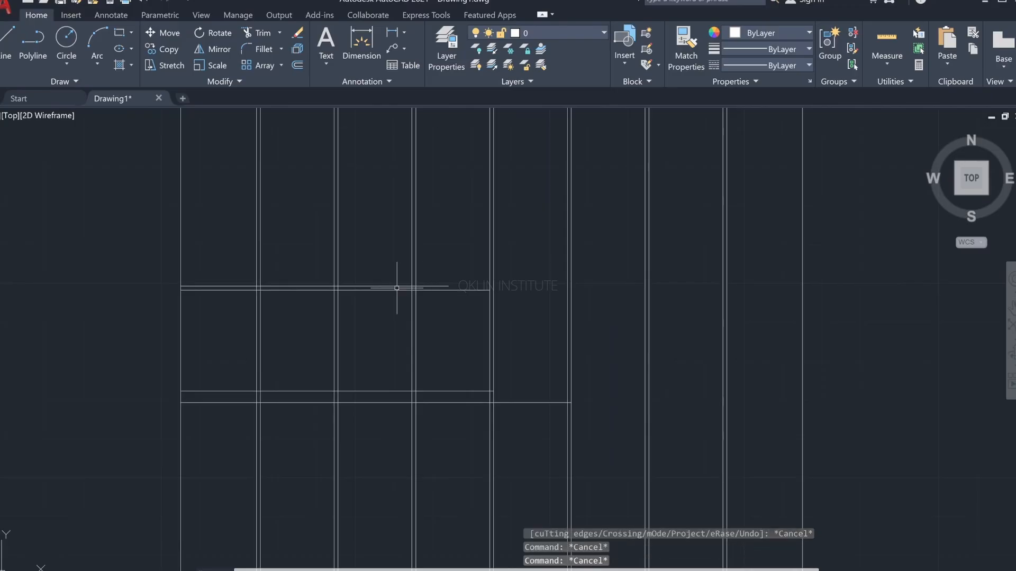
text(o)
key(Return)
text(2'2)
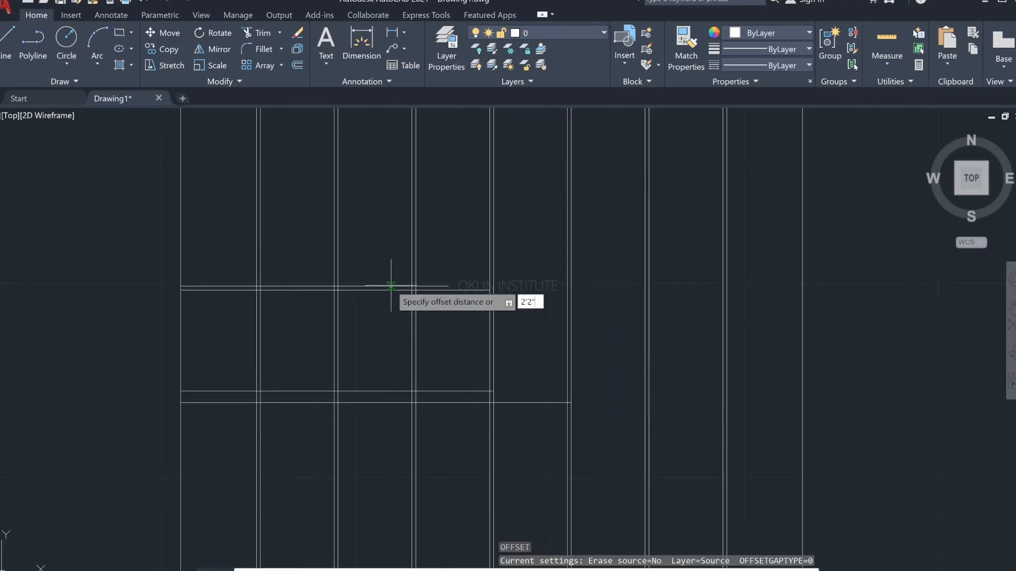
key(Return)
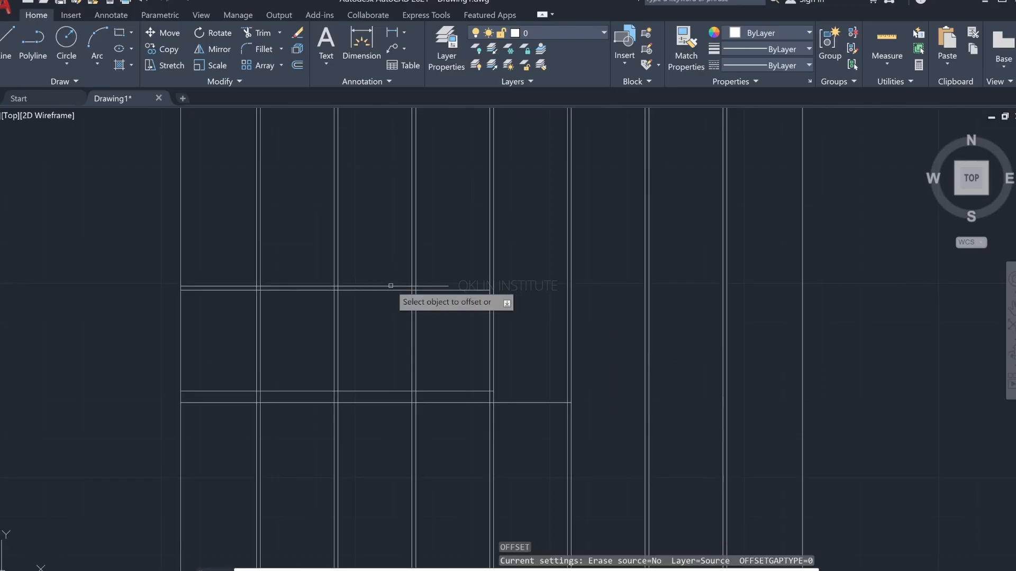
scroll(376, 287, up, 5)
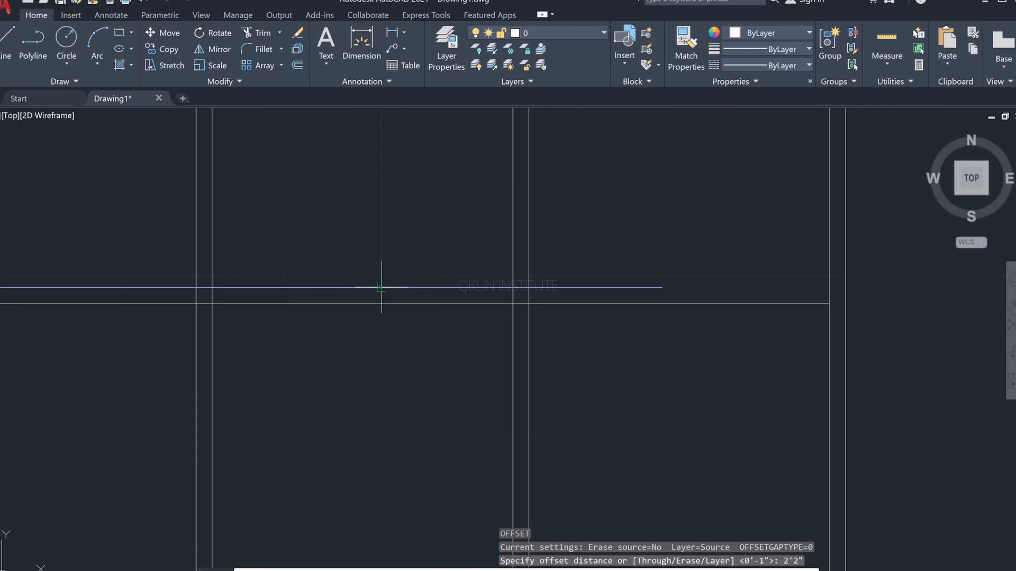
click(380, 288)
scroll(399, 226, down, 5)
click(411, 278)
key(Escape)
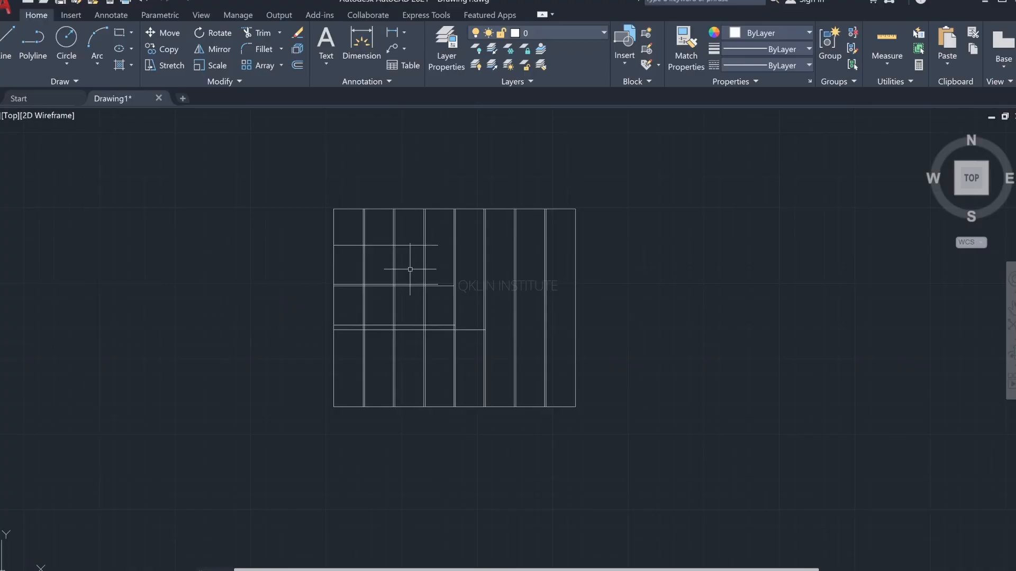
Step: Extend the new uppermost horizontal line across all panel grooves to the wall's right edge
scroll(414, 249, up, 2)
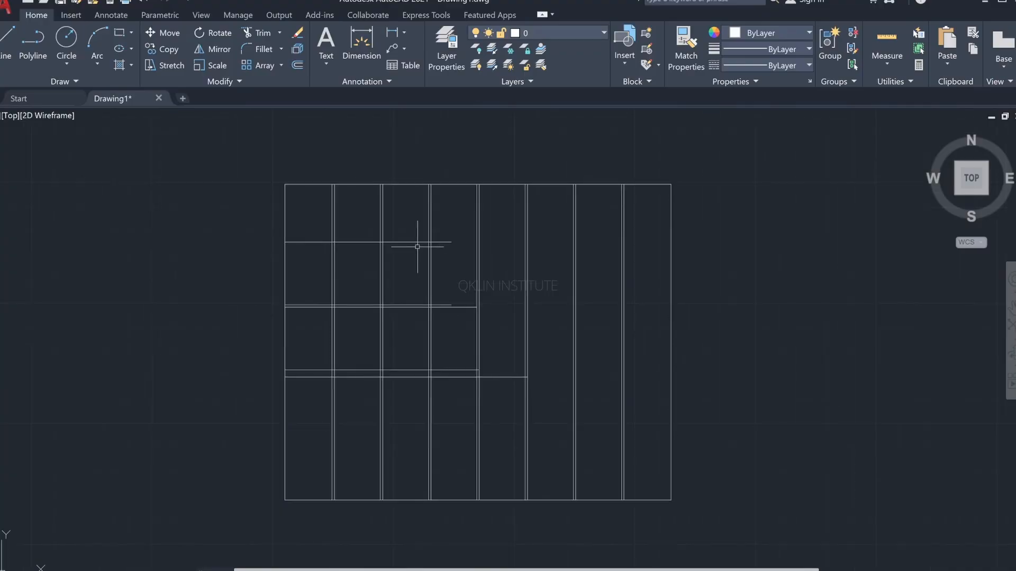
key(Escape)
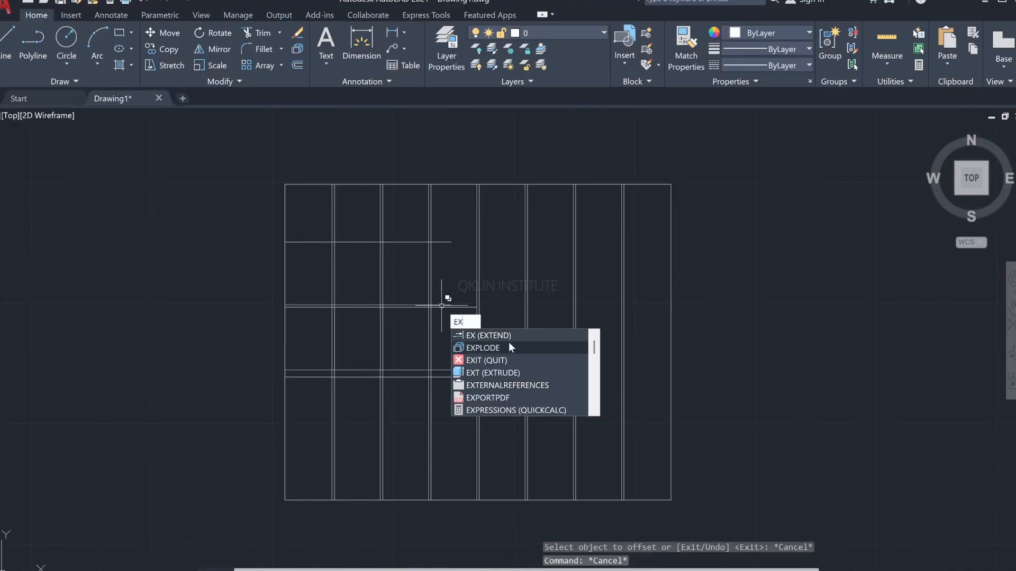
click(504, 336)
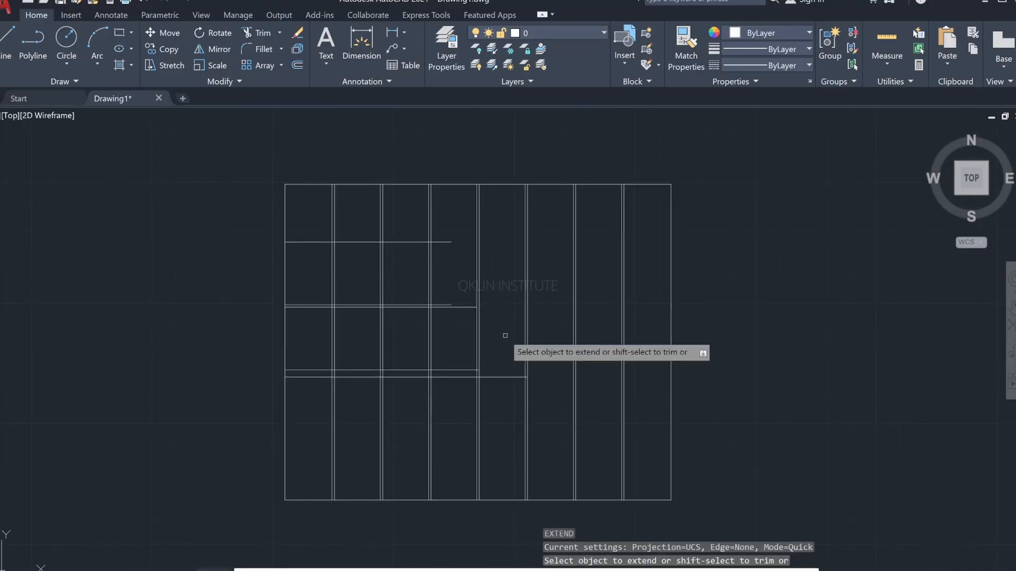
click(400, 244)
click(404, 243)
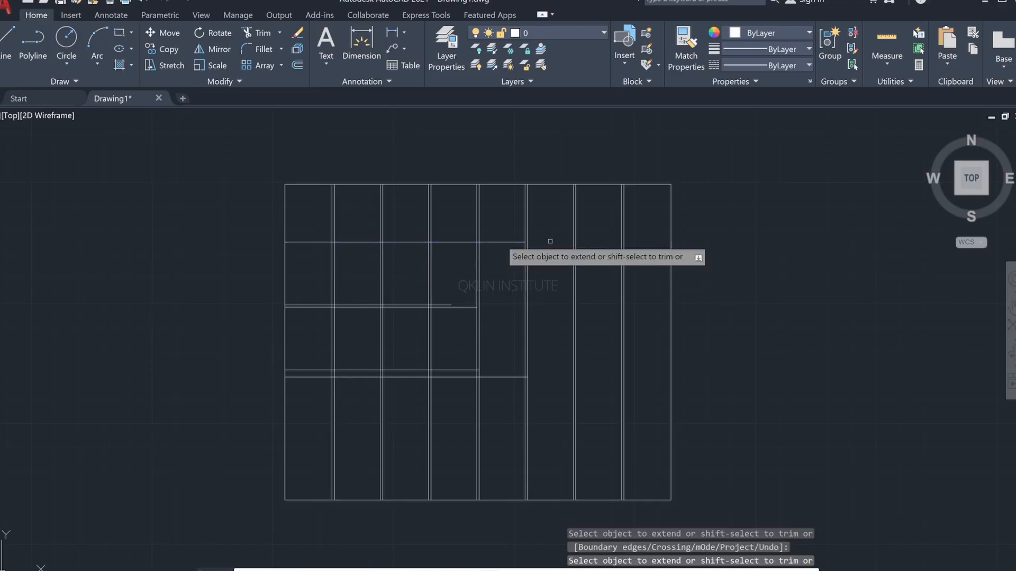
click(503, 242)
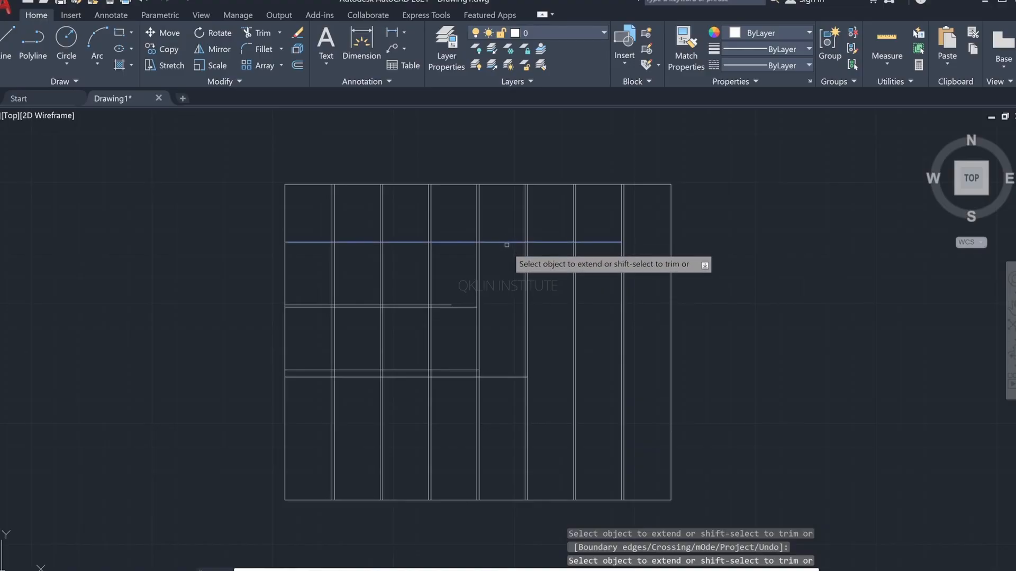
click(506, 242)
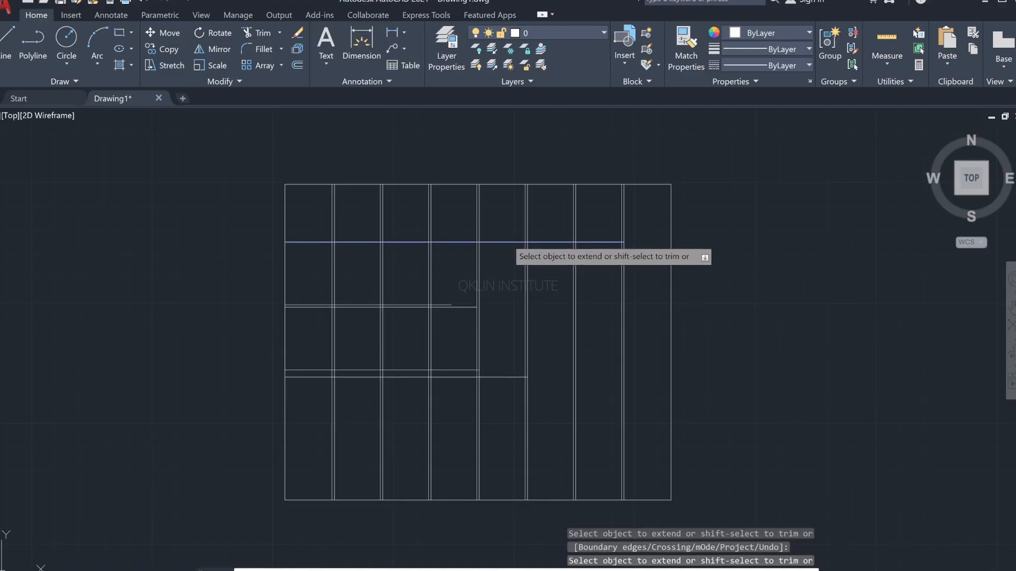
click(507, 242)
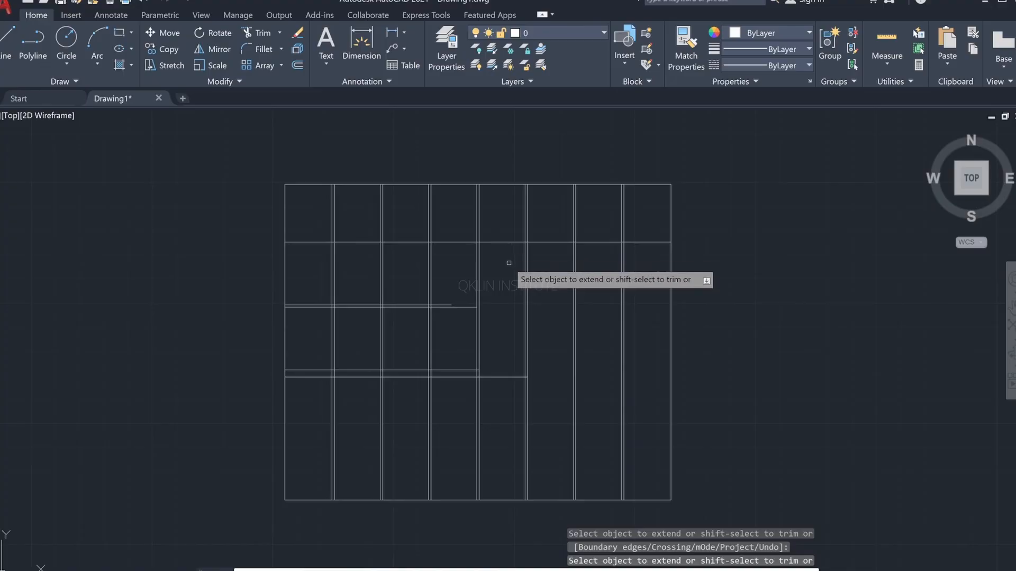
Step: Check the ceiling area in the reference image, then offset the full-width horizontal line 8" upward
key(alt+Tab)
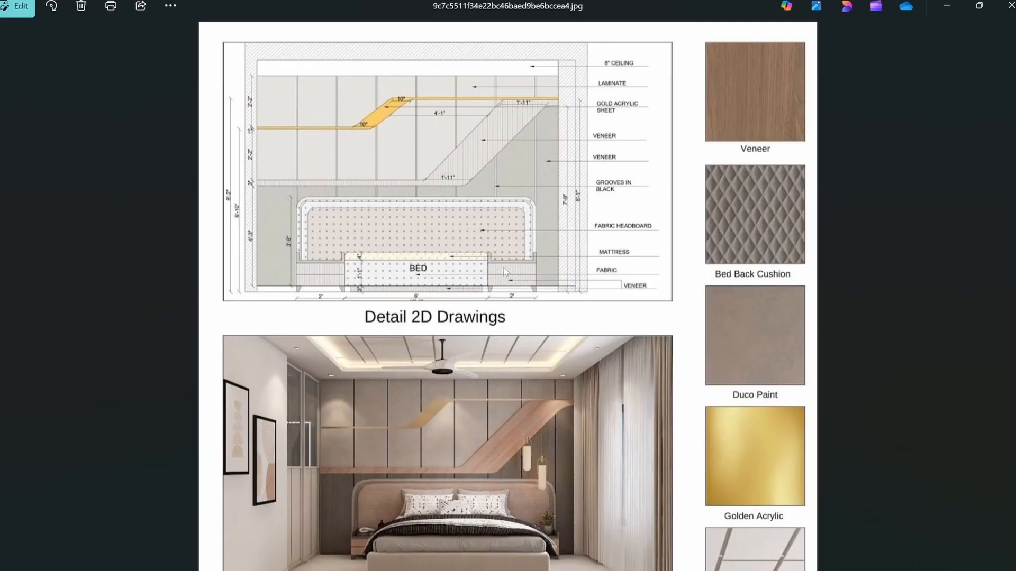
key(alt+Tab)
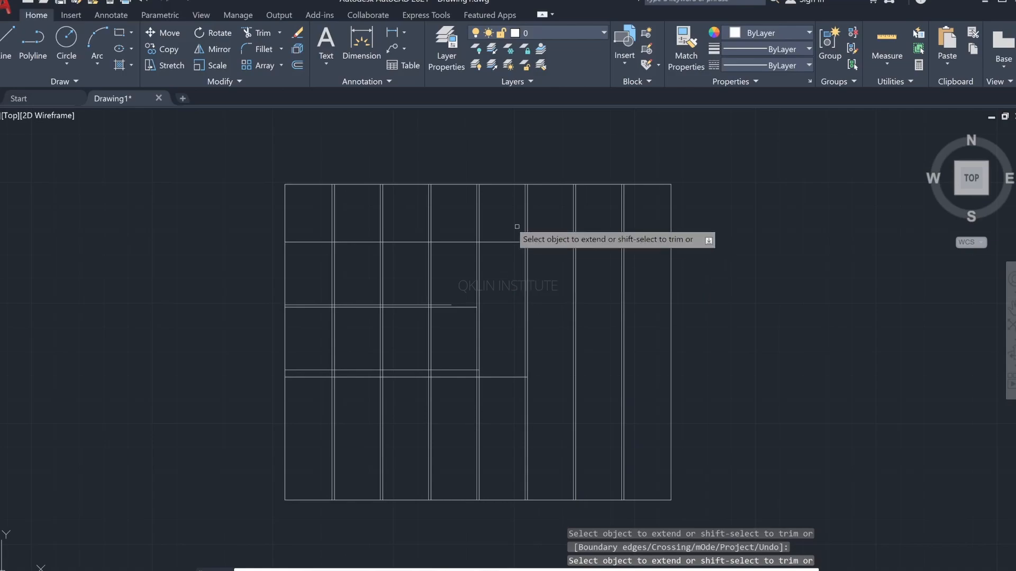
key(Escape)
key(Escape)
key(Escape)
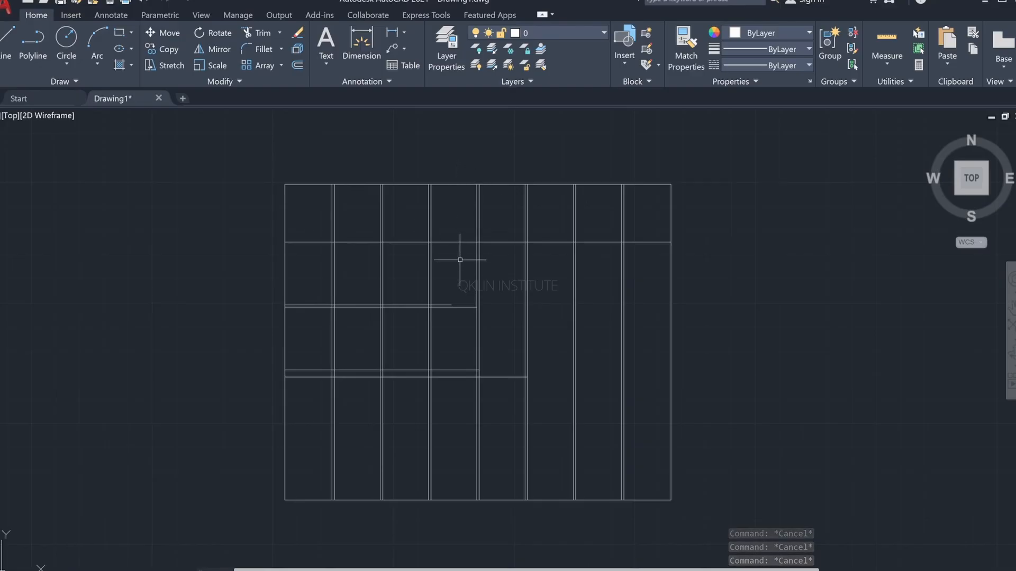
text(o)
key(Return)
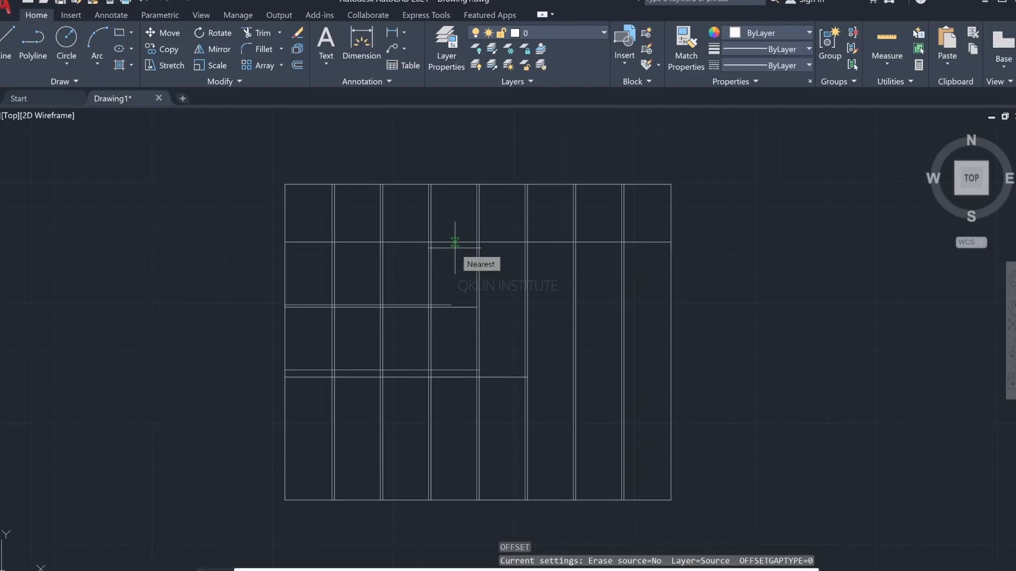
text(8")
key(Return)
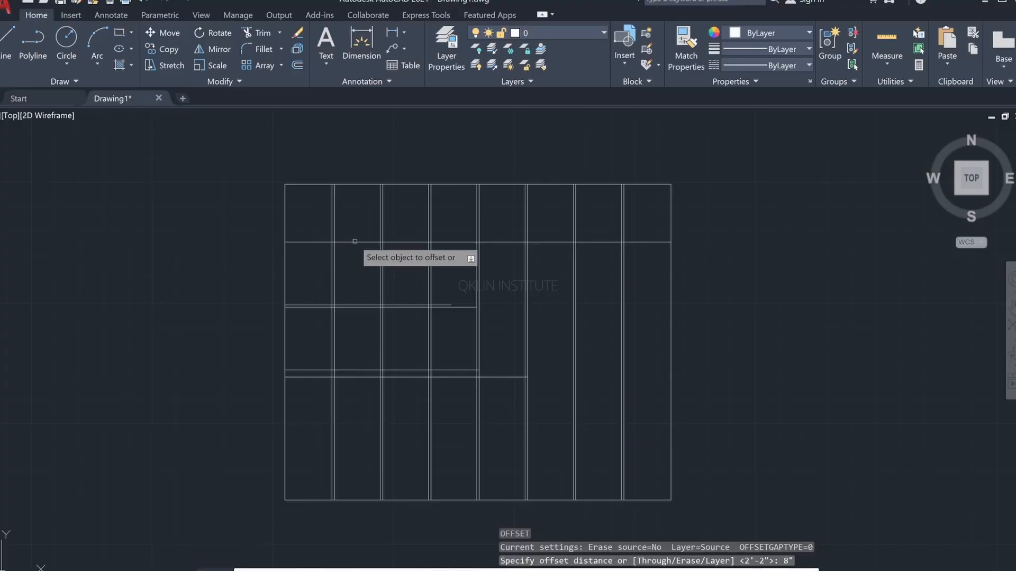
click(352, 242)
click(361, 215)
key(Escape)
key(Escape)
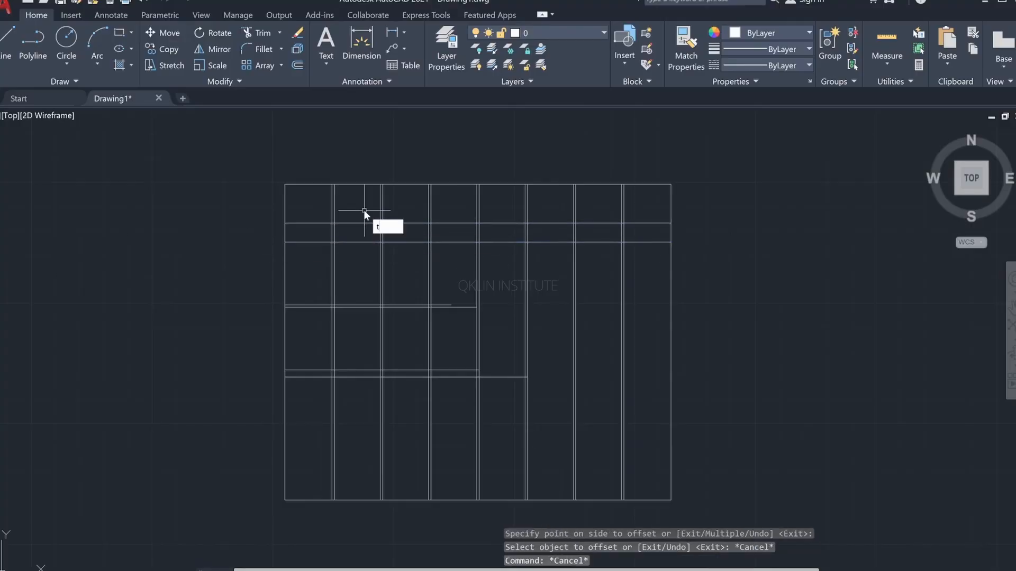
Step: Trim all vertical lines above the new 8" offset line and remove the old top edge of the wall
text(tr)
key(Return)
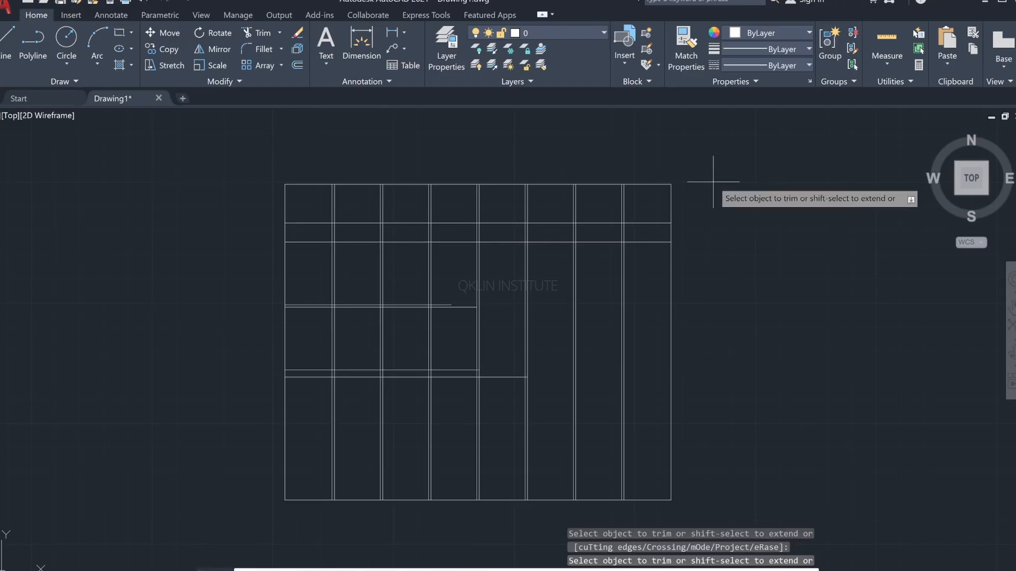
mouse_move(713, 182)
mouse_down()
mouse_move(464, 218)
mouse_move(414, 208)
mouse_move(232, 211)
mouse_up()
click(374, 183)
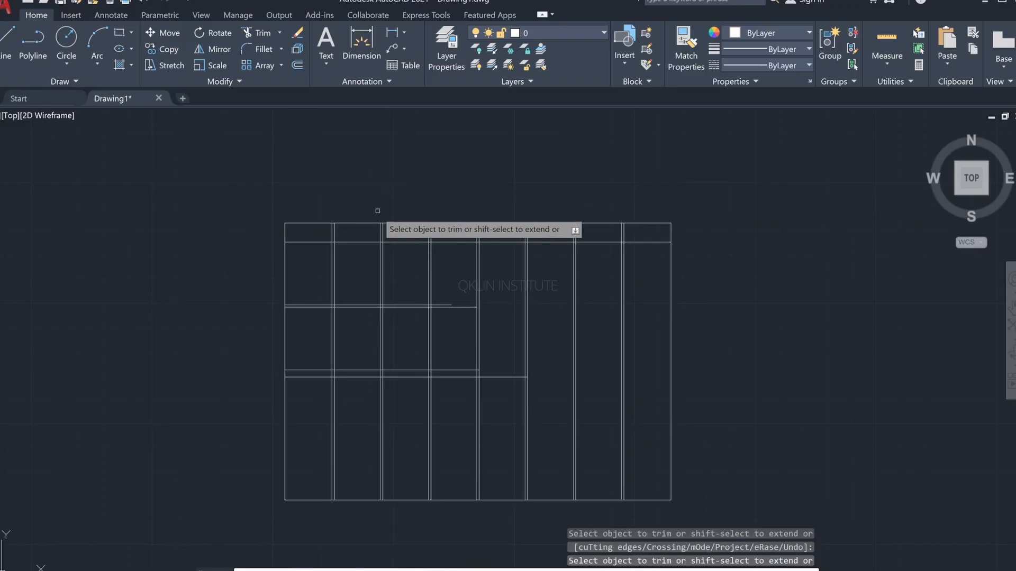
key(Escape)
key(Escape)
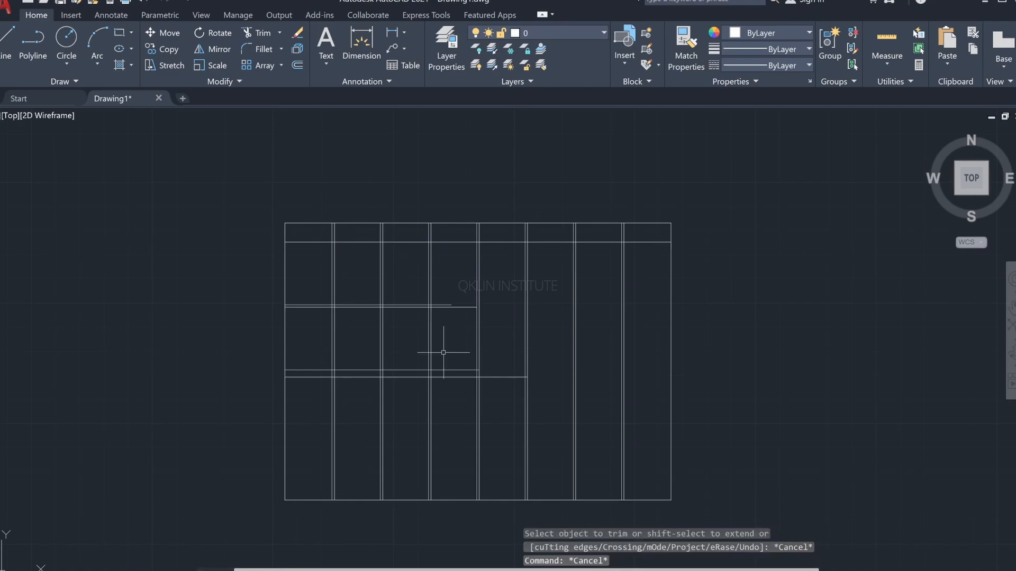
key(Escape)
Step: Try dimensioning the height from the wall's bottom-left corner to the thin strip's lower line, placing the dimension outside the wall
text(di)
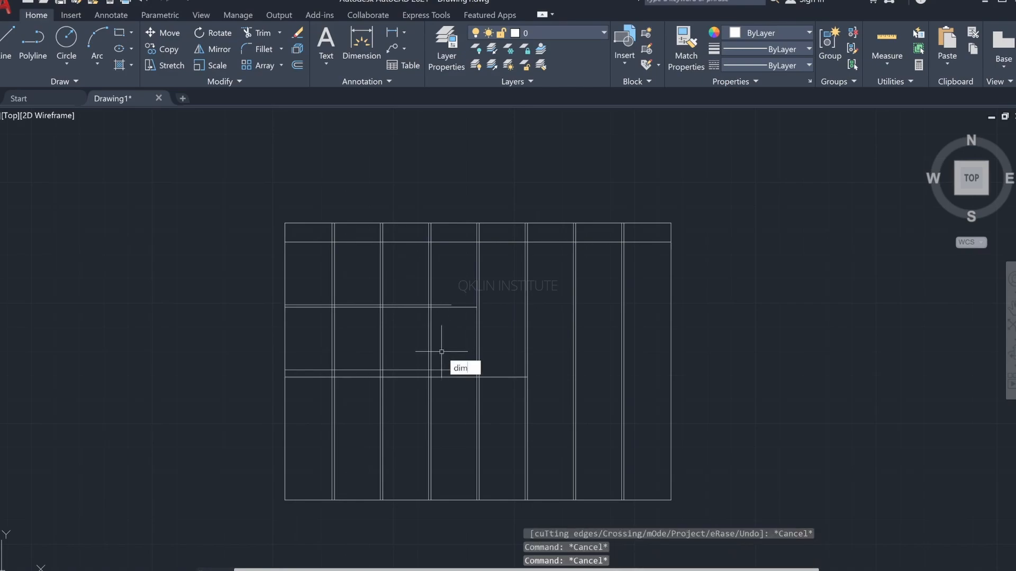
text(m)
key(Return)
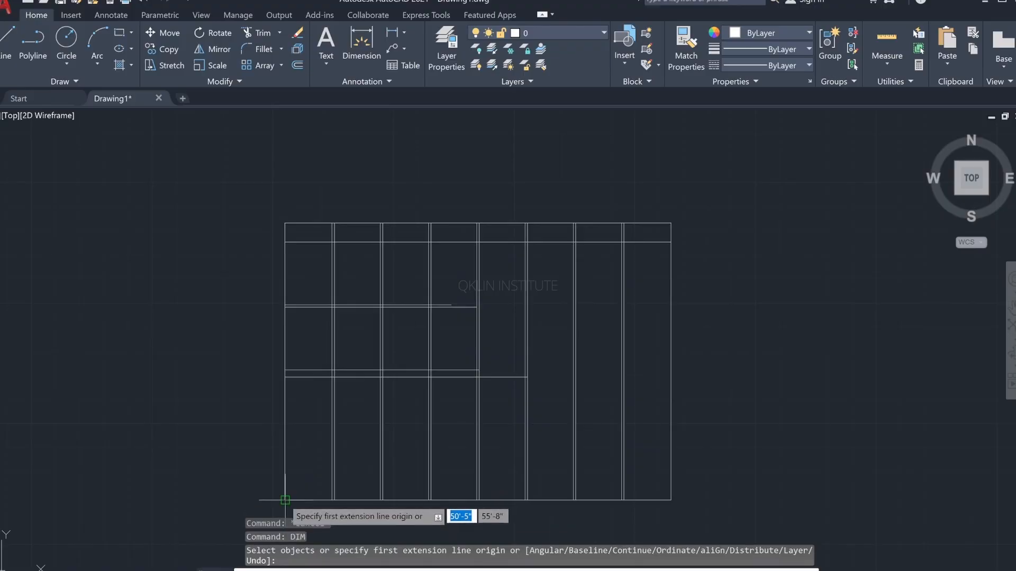
click(285, 500)
key(alt+Tab)
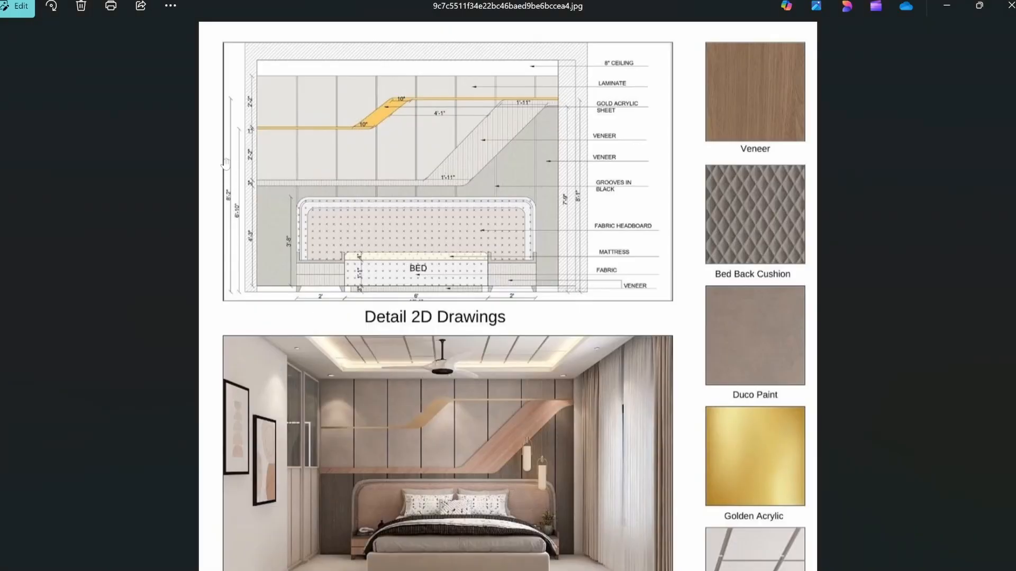
key(alt+Tab)
scroll(267, 318, up, 5)
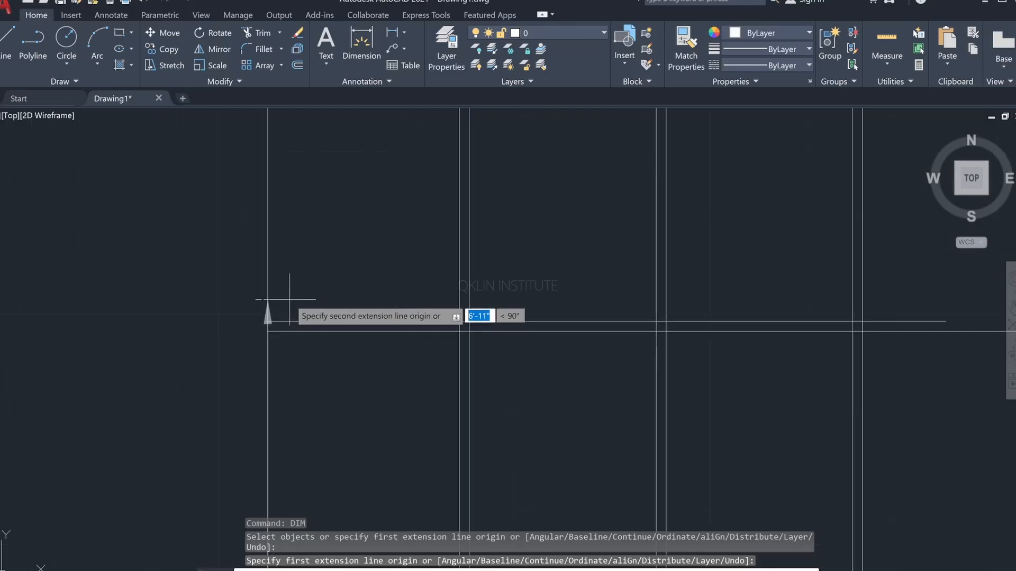
click(267, 332)
click(199, 332)
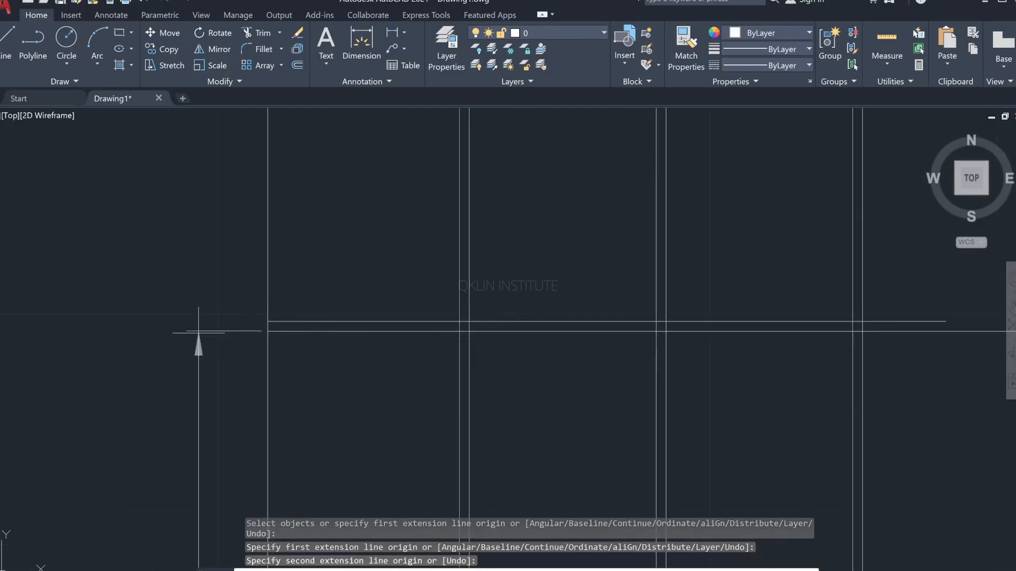
scroll(246, 270, down, 2)
mouse_move(249, 257)
middle_down()
mouse_move(246, 268)
mouse_move(269, 191)
middle_up()
scroll(268, 192, down, 2)
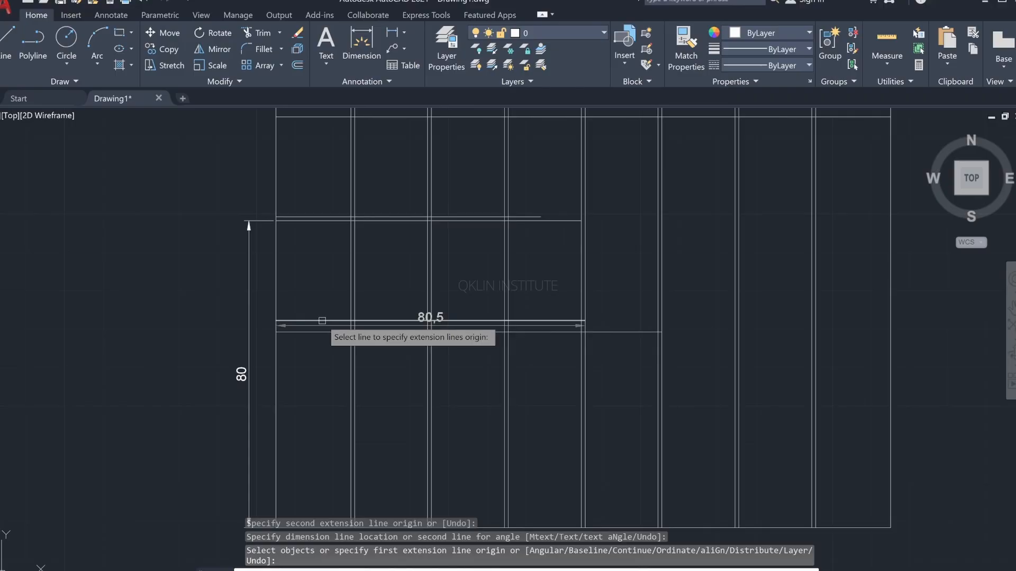
key(Escape)
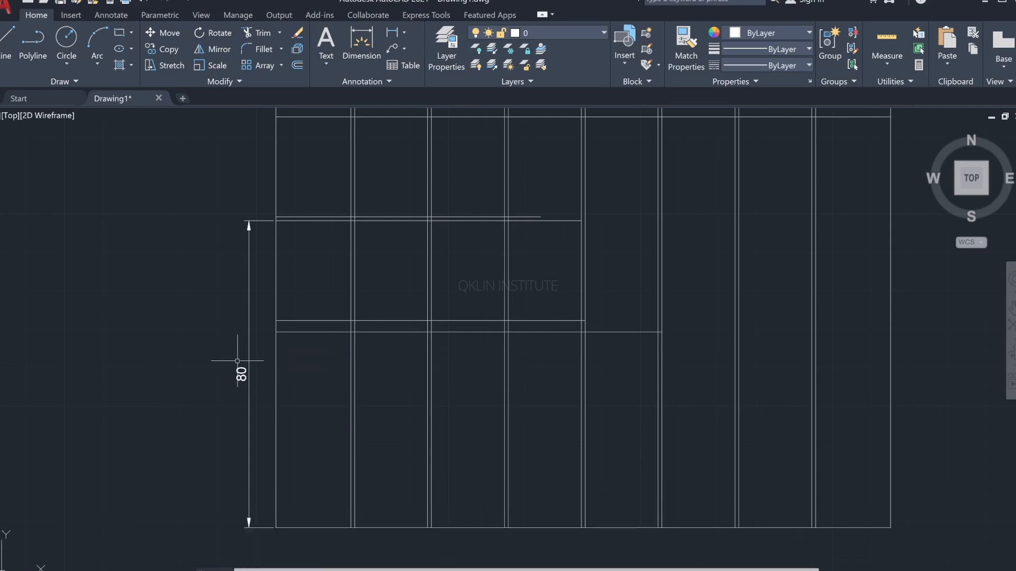
Step: Undo the vertical dimension placed beside the wall
scroll(369, 226, down, 3)
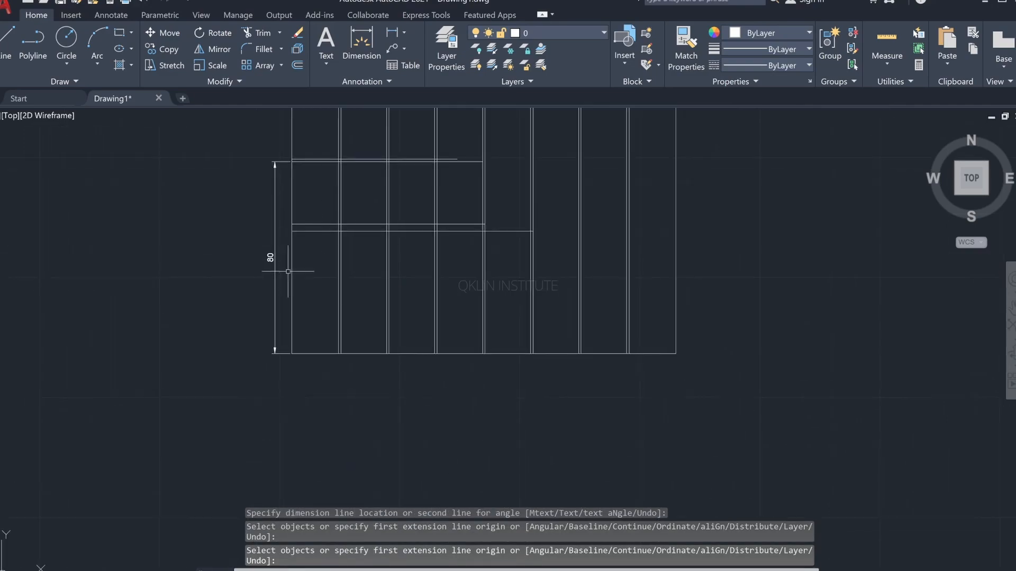
click(272, 279)
key(Escape)
key(ctrl+z)
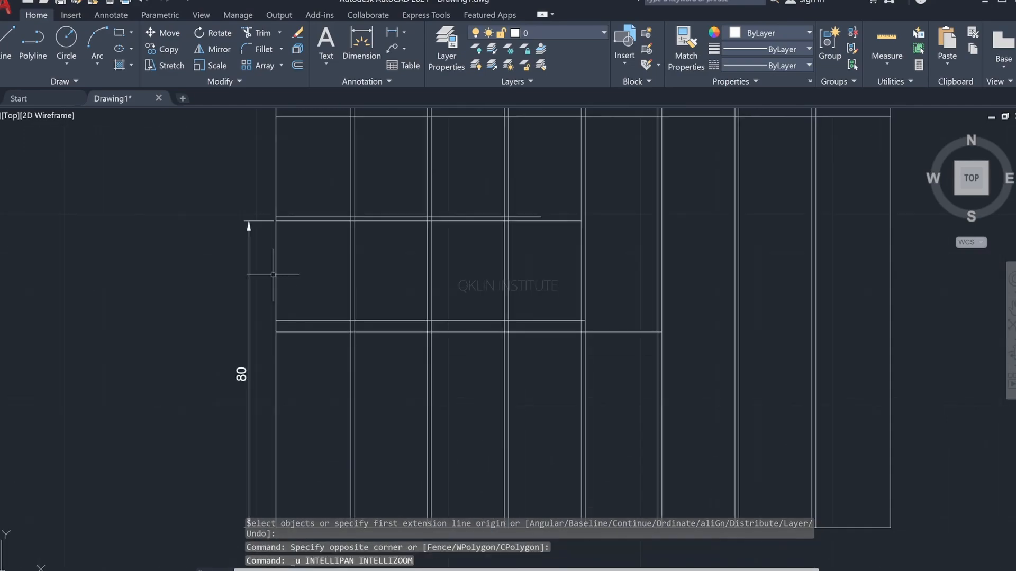
key(ctrl+z)
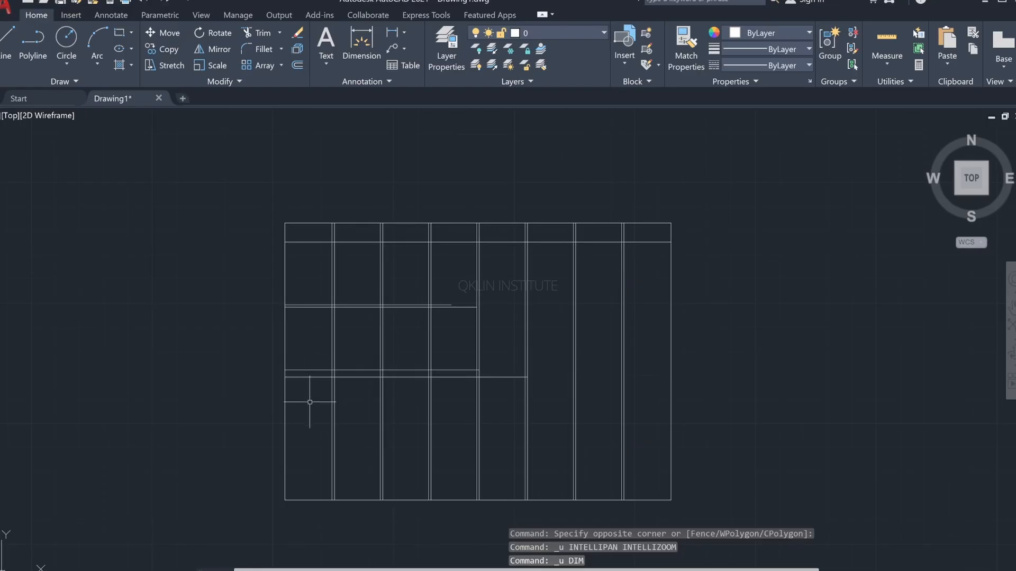
key(Escape)
key(Escape)
text(dim)
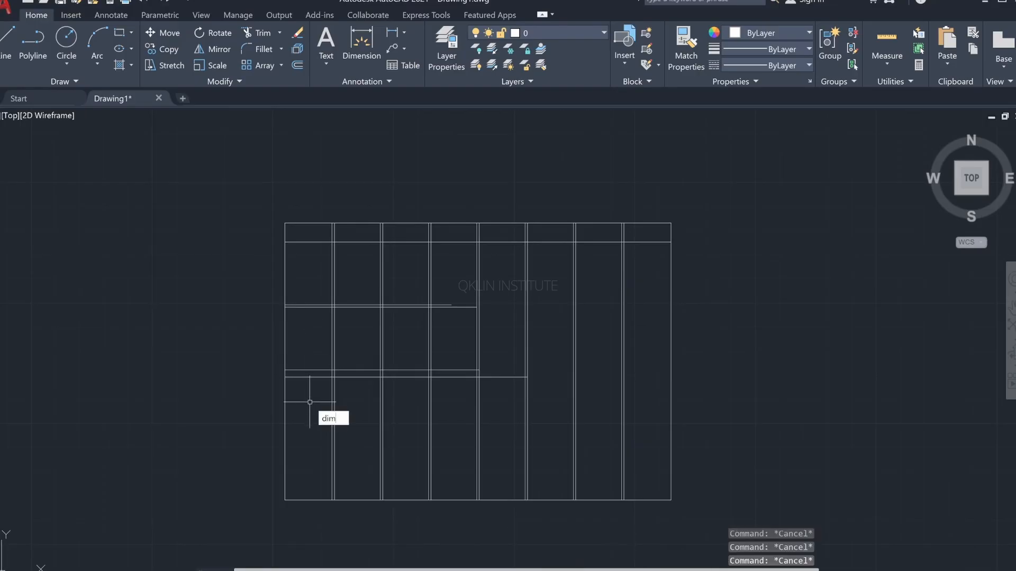
key(Return)
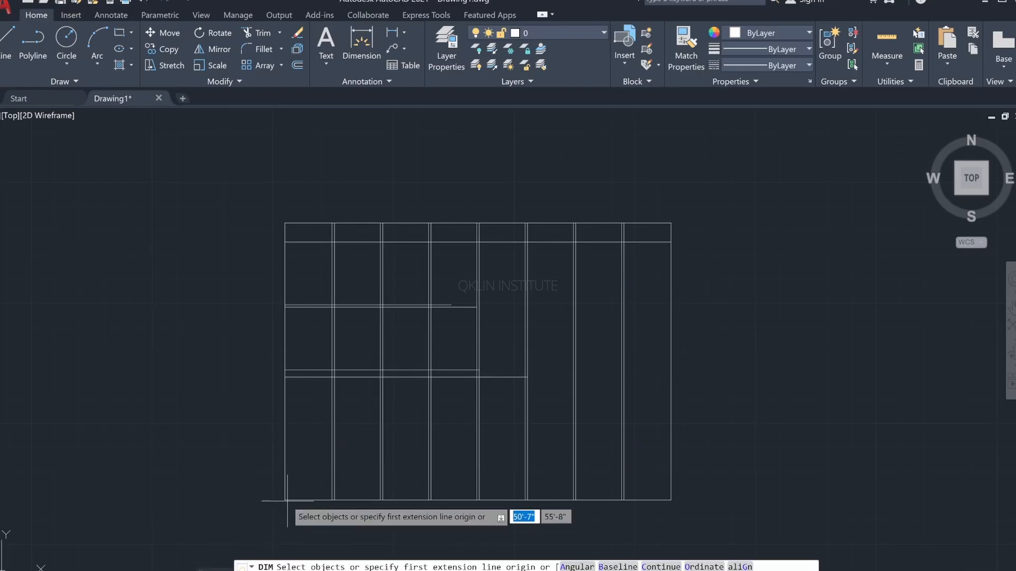
click(285, 499)
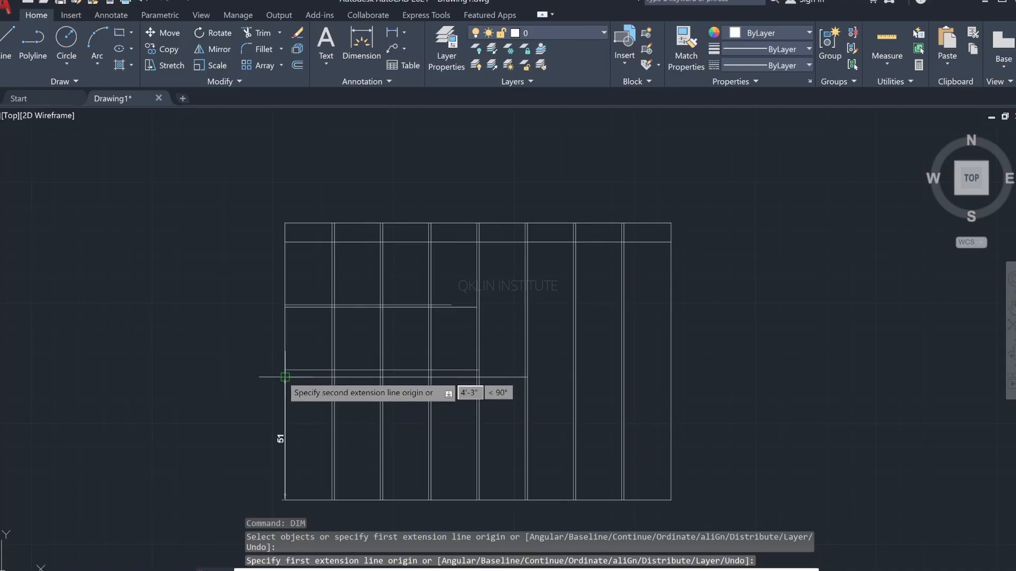
key(Escape)
key(Escape)
key(Escape)
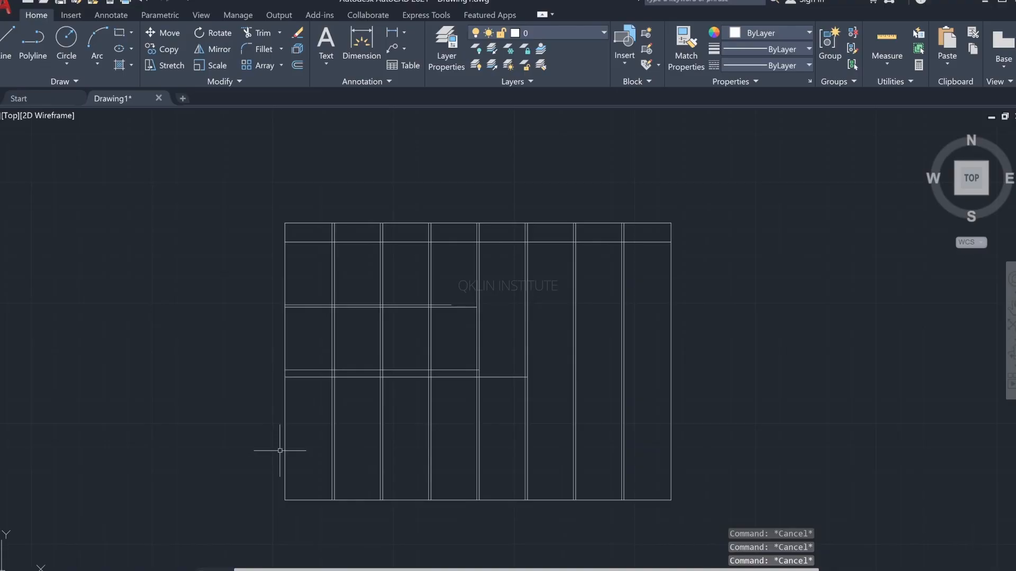
Step: Modify the ISO-25 dimension style to use the Engineering unit format for linear dimensions and make it the current style
text(dim)
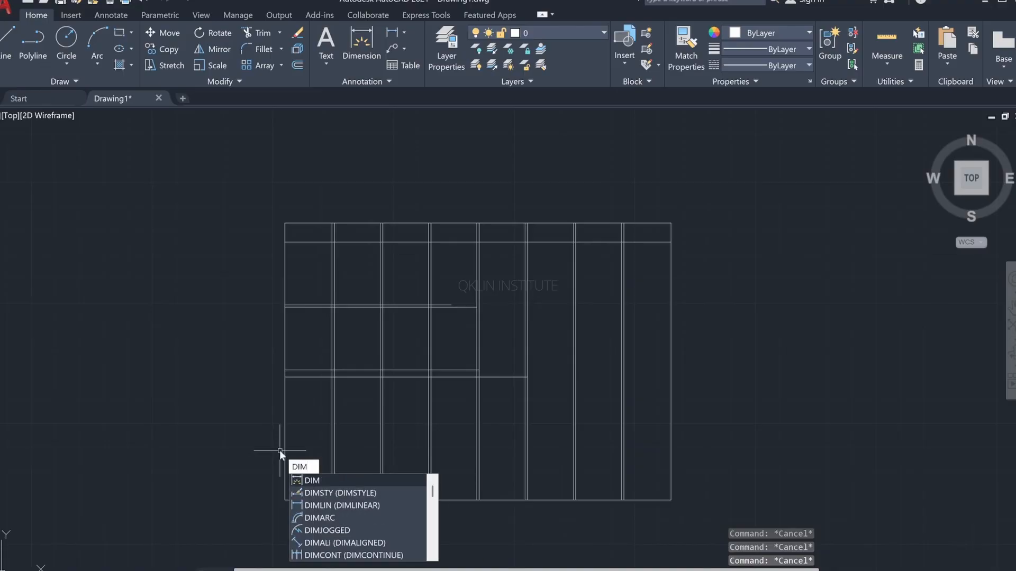
click(344, 490)
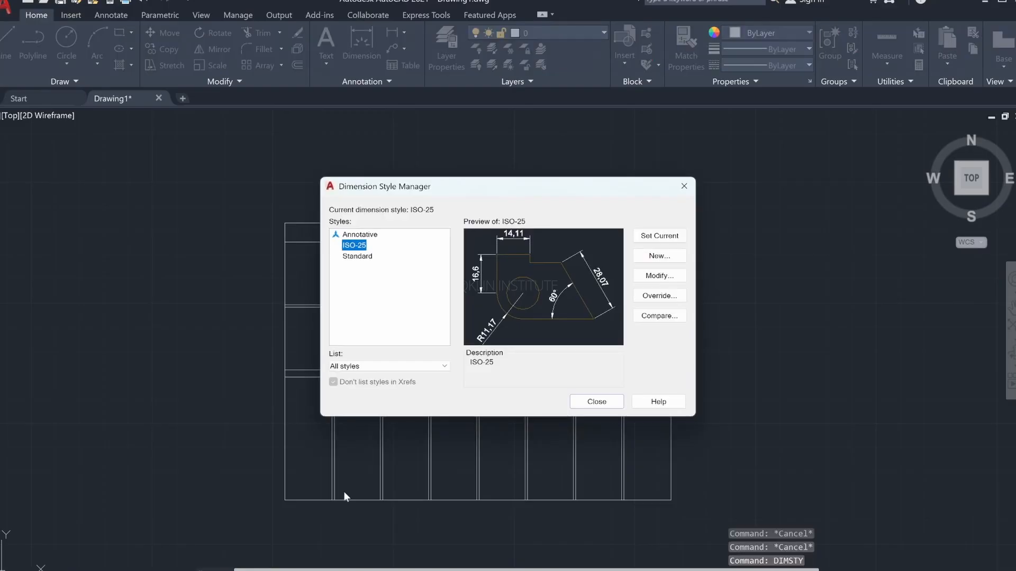
click(659, 276)
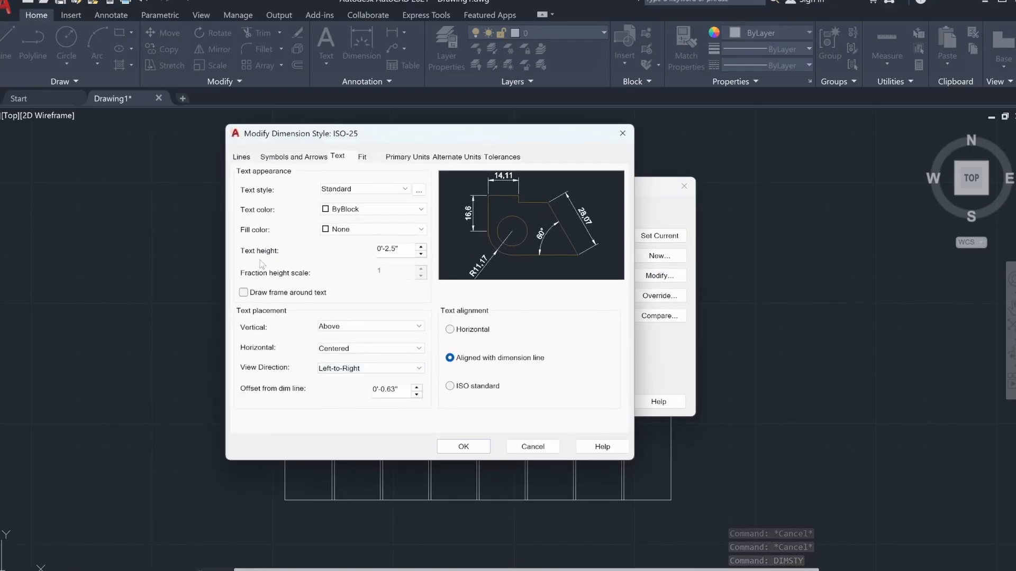
click(460, 157)
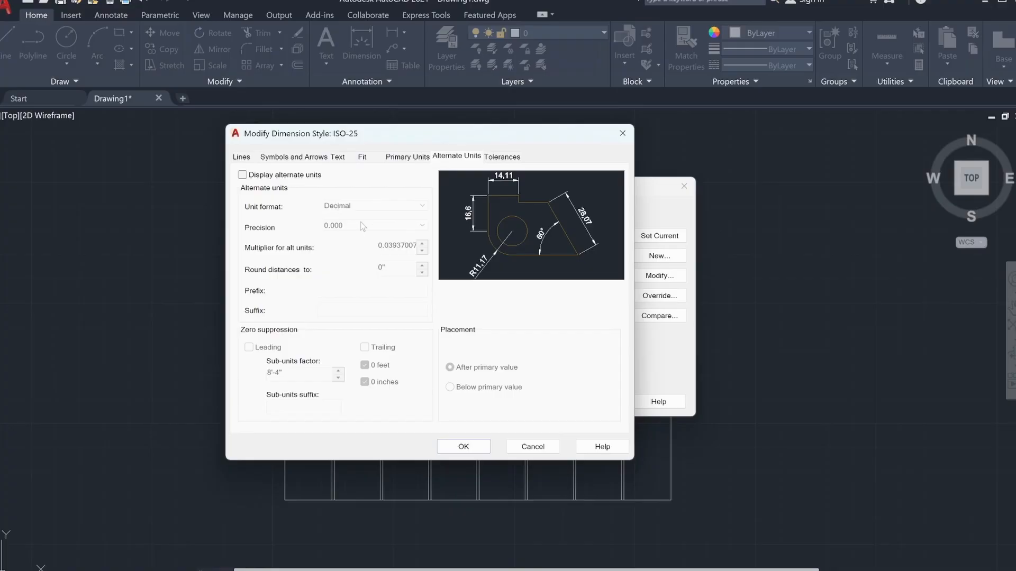
click(241, 157)
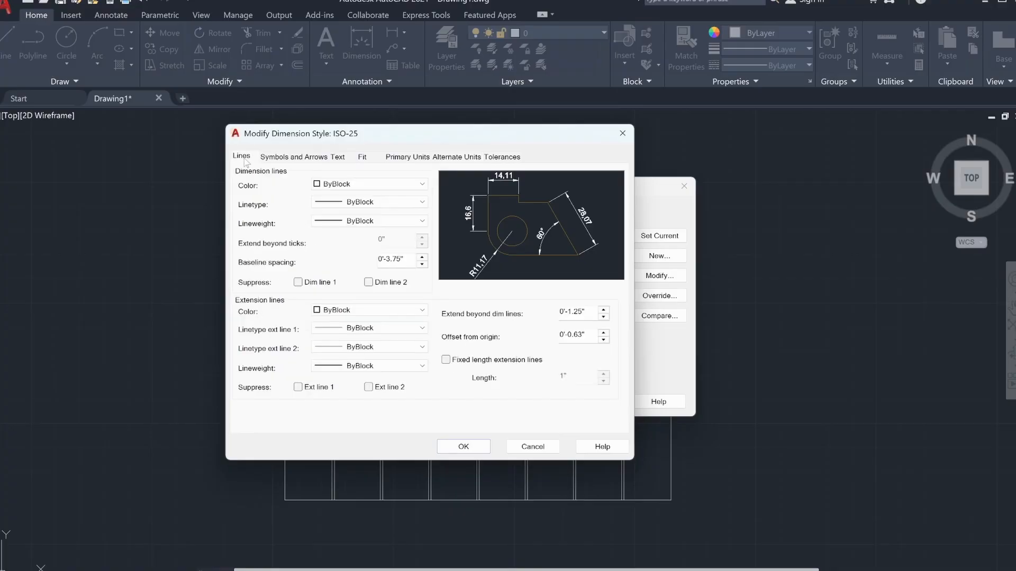
click(294, 157)
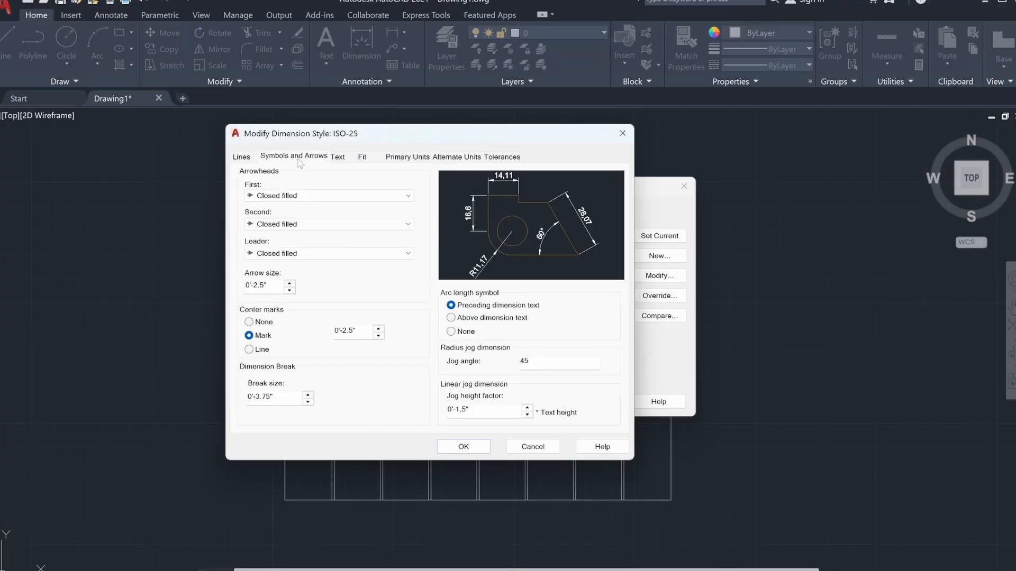
click(369, 159)
click(391, 160)
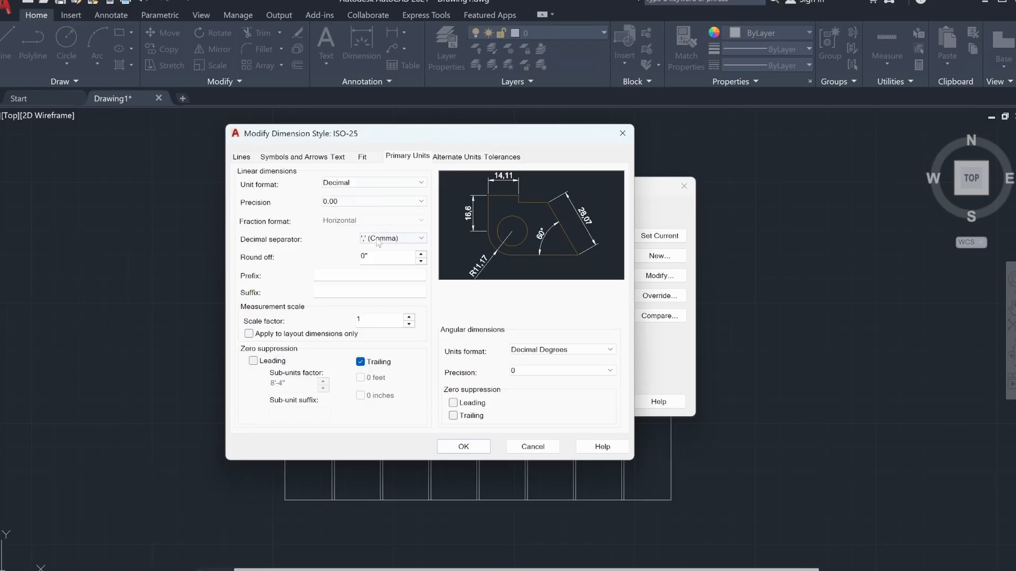
click(406, 205)
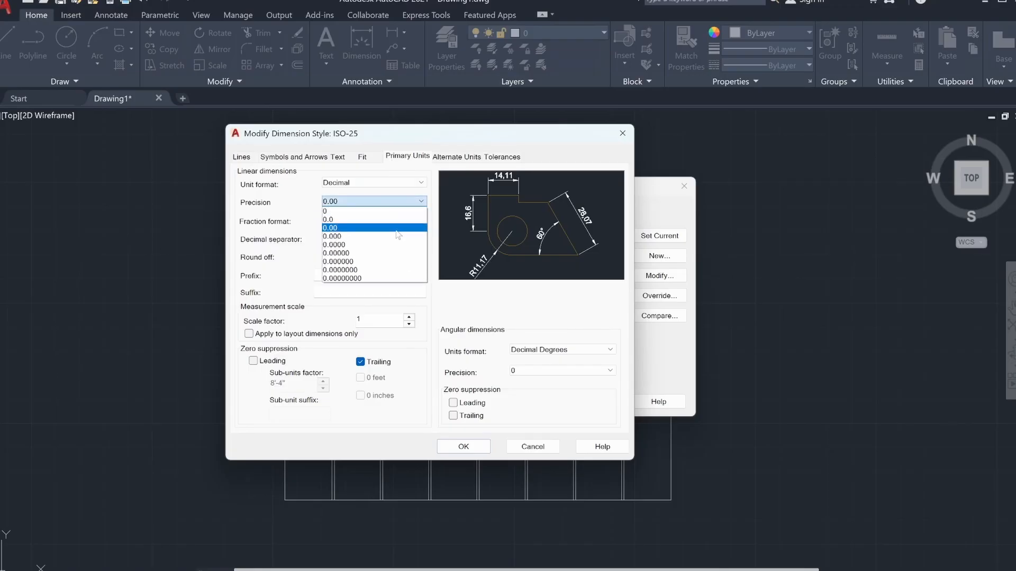
click(396, 211)
click(373, 183)
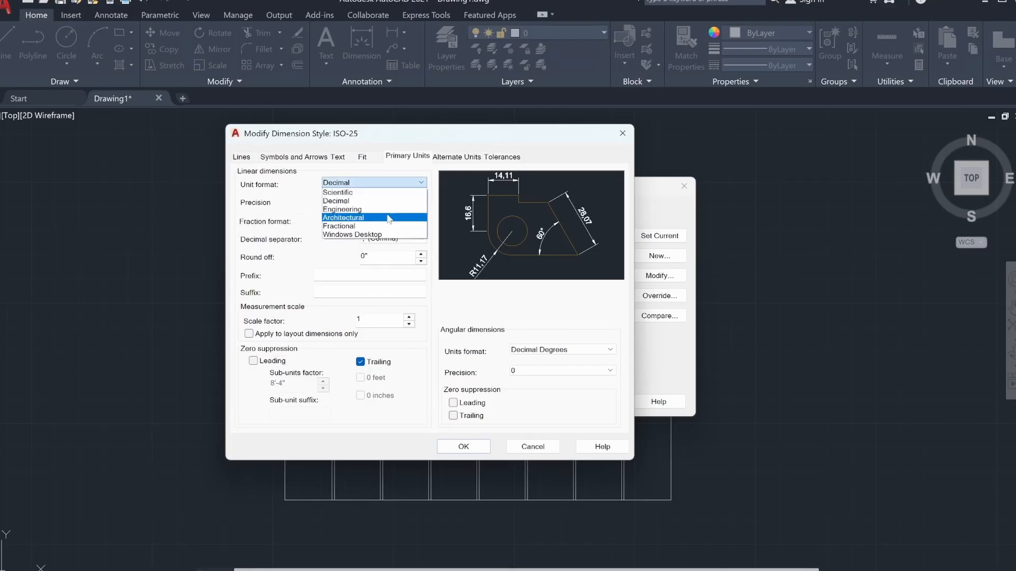
click(382, 209)
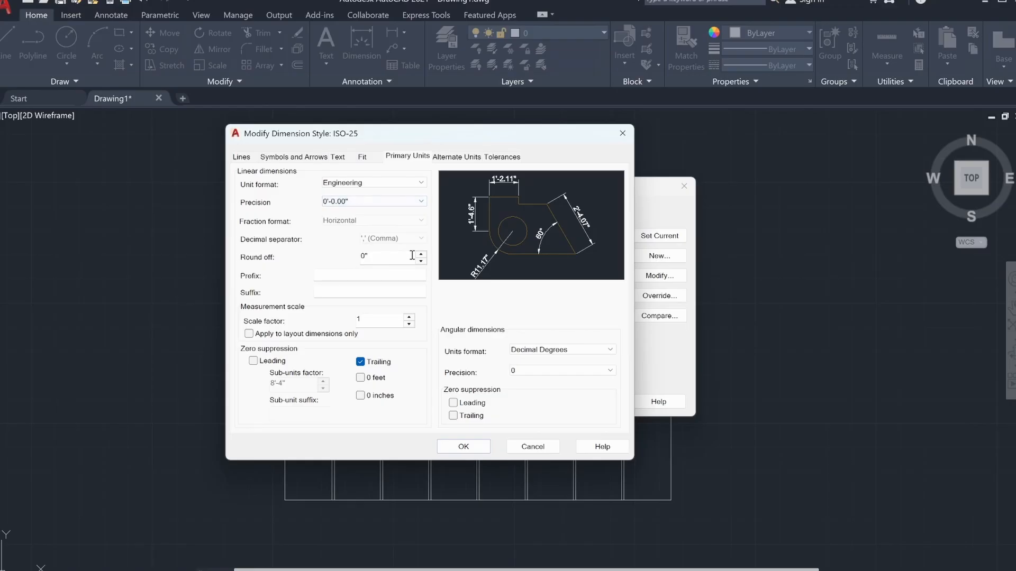
click(463, 447)
click(659, 236)
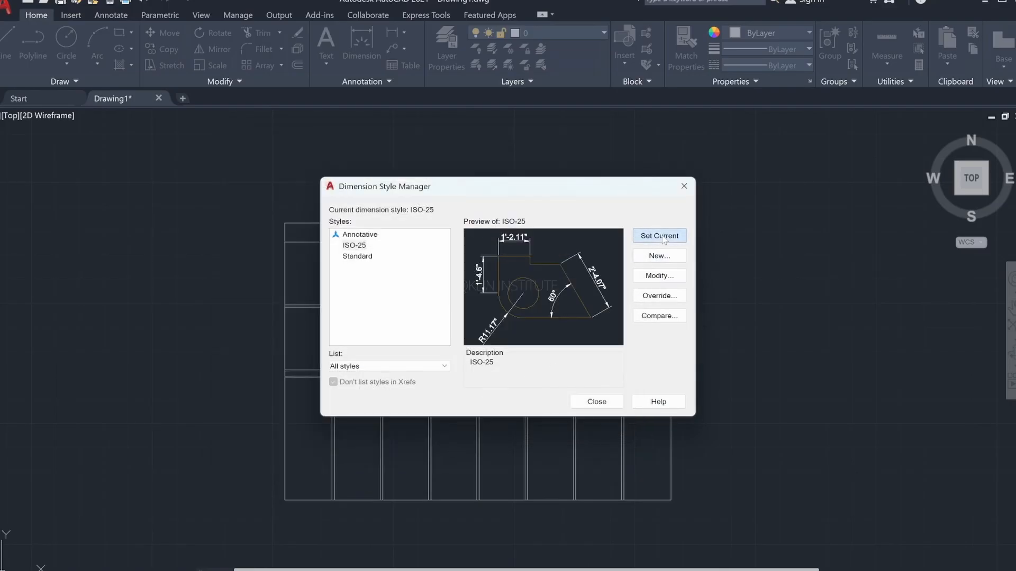
click(597, 401)
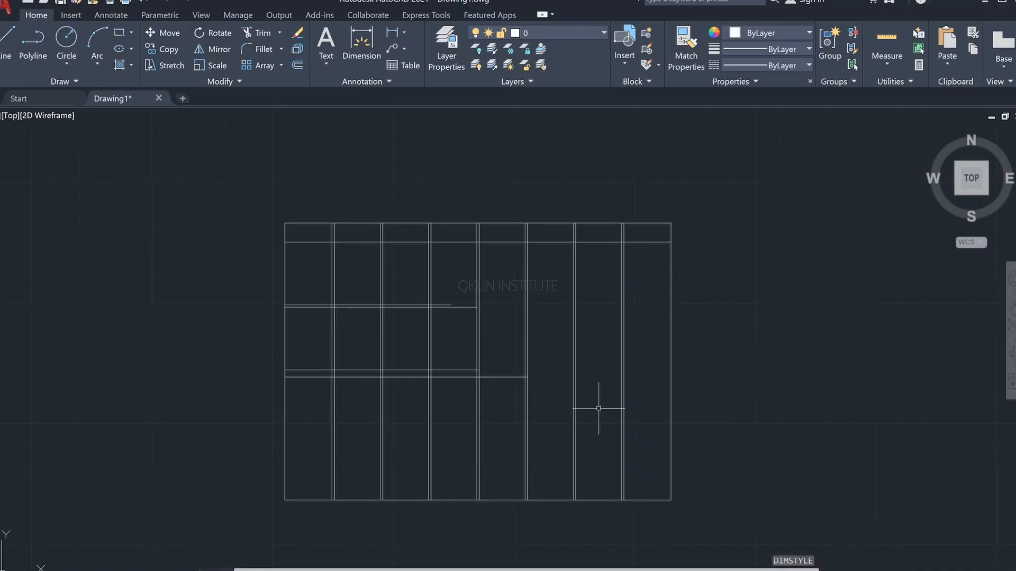
Step: Dimension the height from the wall's bottom-left corner to the thin strip's lower line, placing the dimension outside the wall
text(dim)
key(Return)
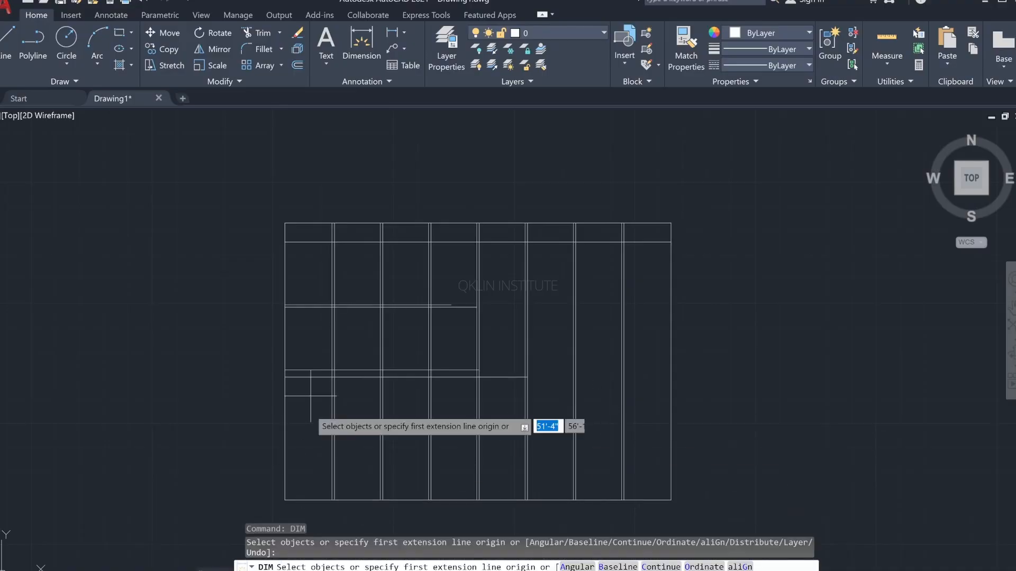
click(284, 499)
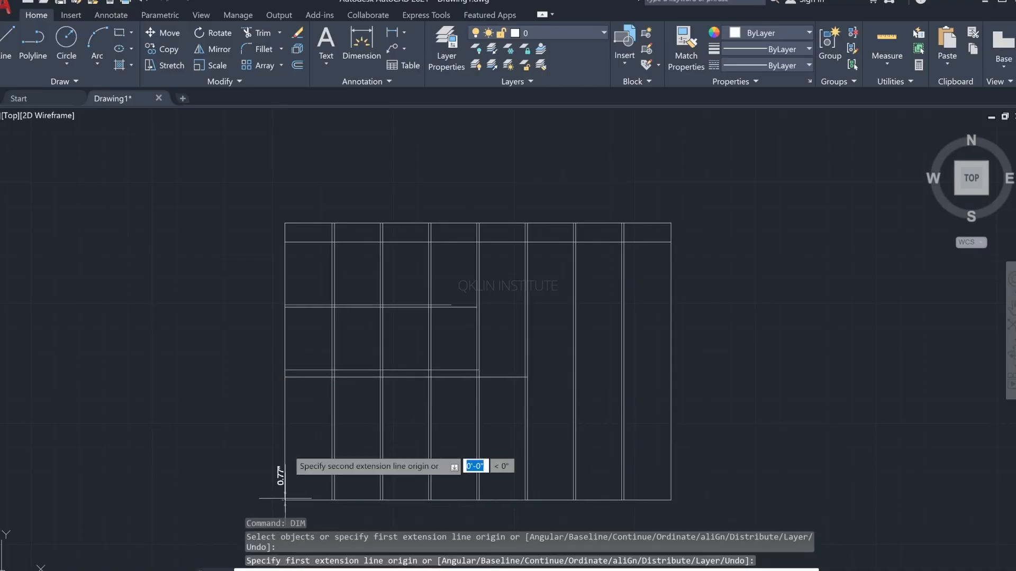
click(284, 377)
click(260, 397)
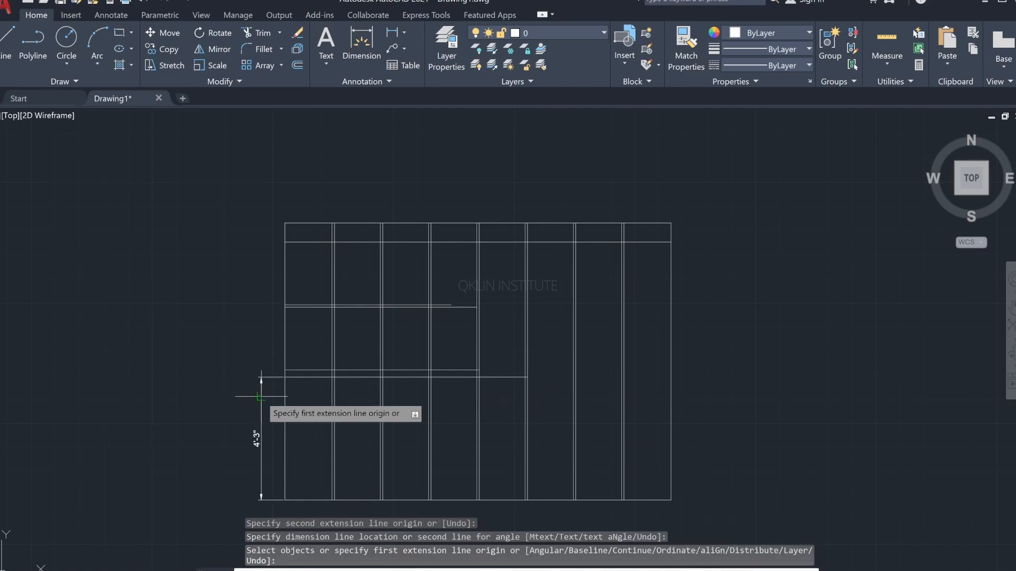
Step: Try to dimension the thin strip's height at the wall's left edge, in line with the lower height dimension, and undo it
scroll(283, 379, up, 6)
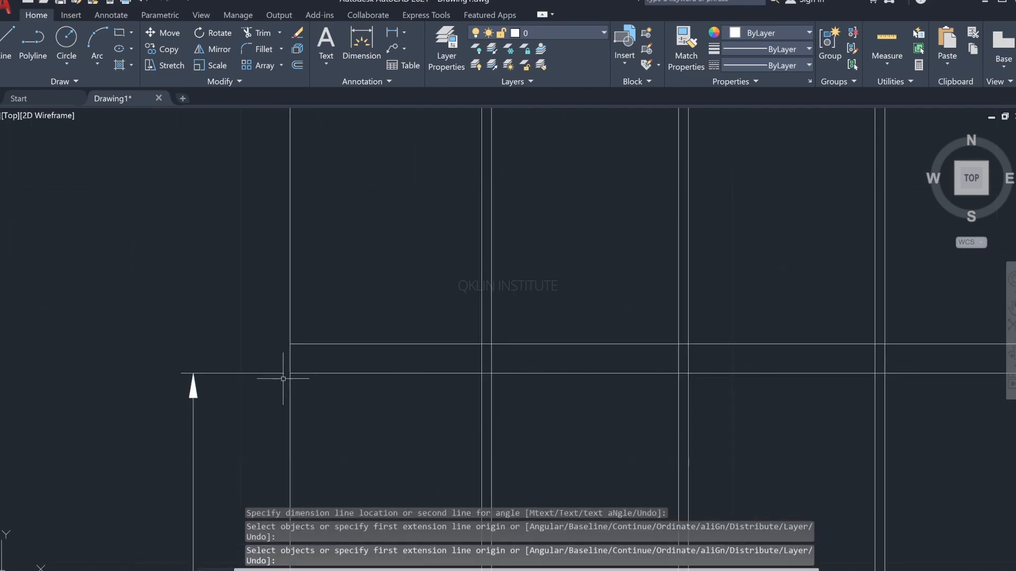
key(Return)
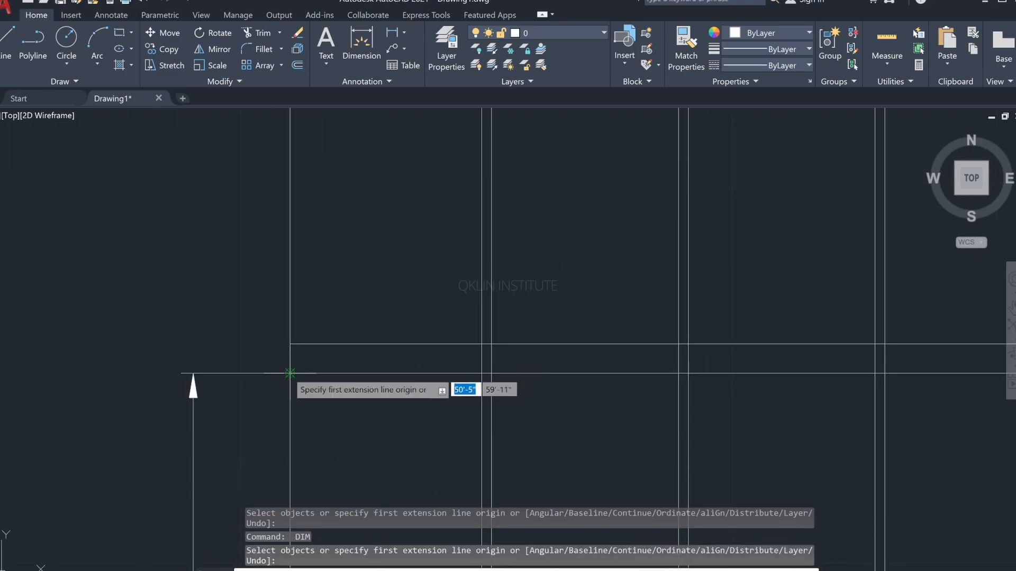
click(290, 373)
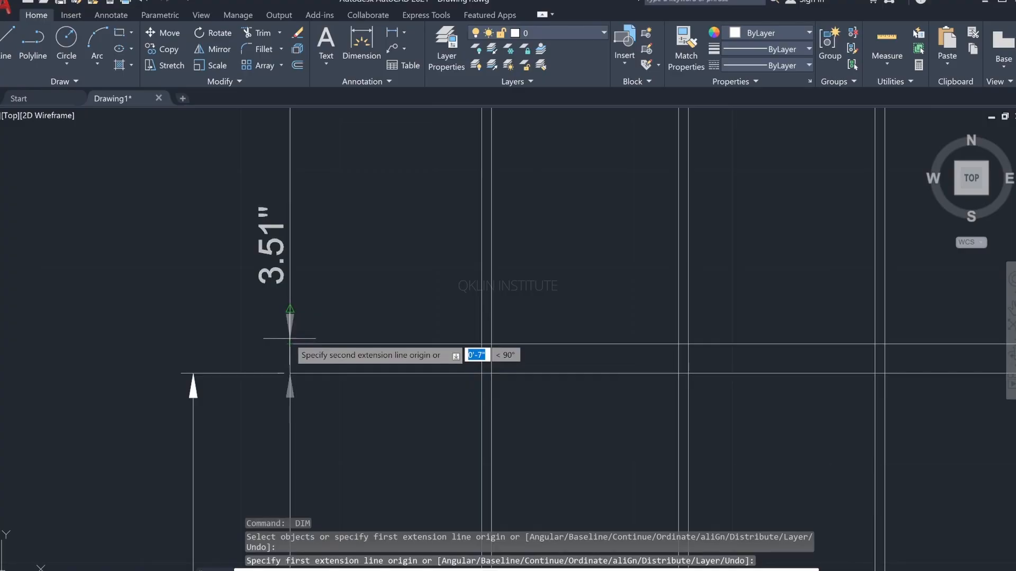
click(290, 309)
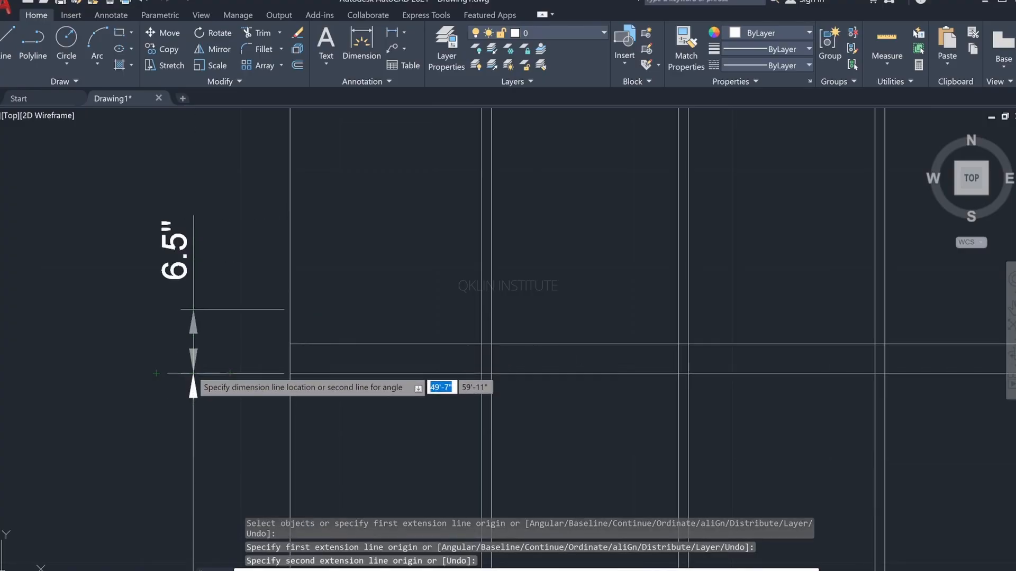
click(193, 373)
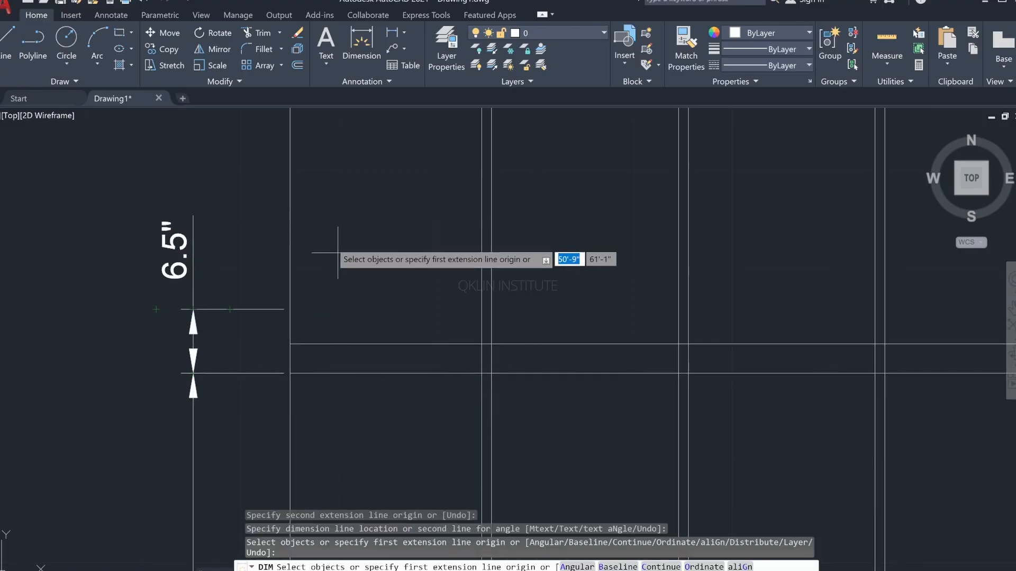
key(Escape)
key(ctrl+z)
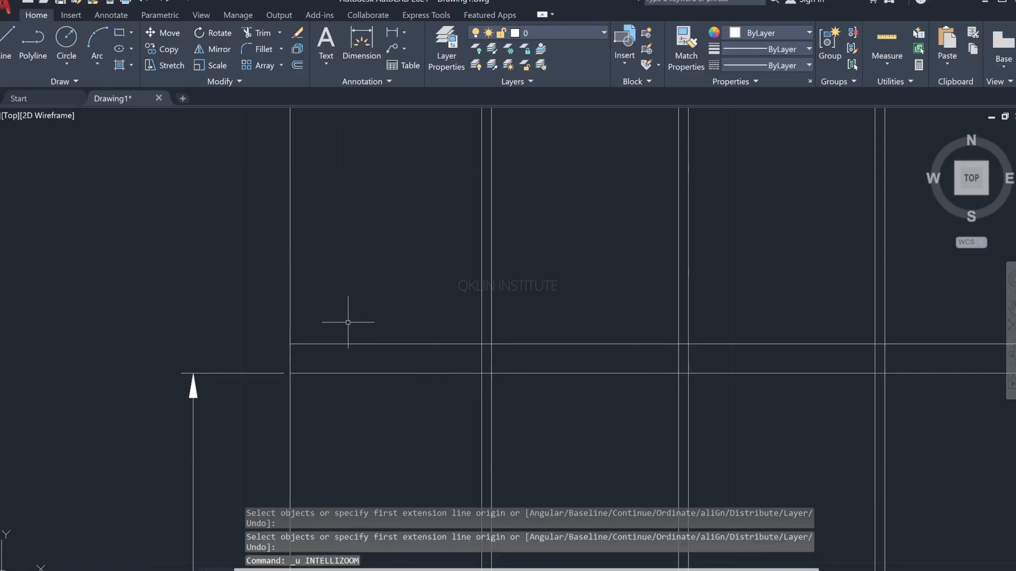
scroll(335, 369, down, 6)
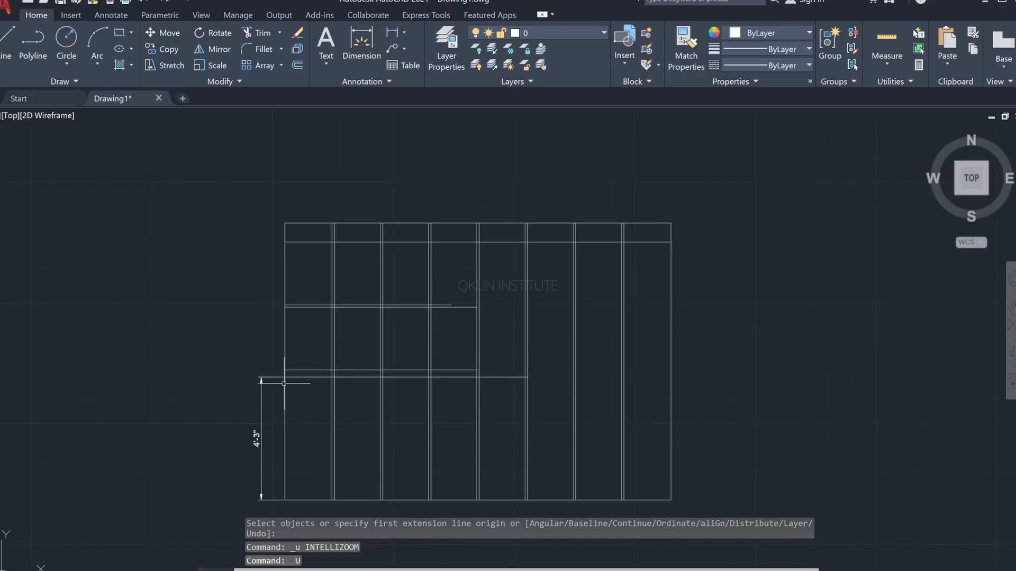
Step: Dimension the thin strip's height between its lower and upper lines at the wall's left edge, aligned with the height dimension below
scroll(291, 351, up, 4)
text(dim)
key(Return)
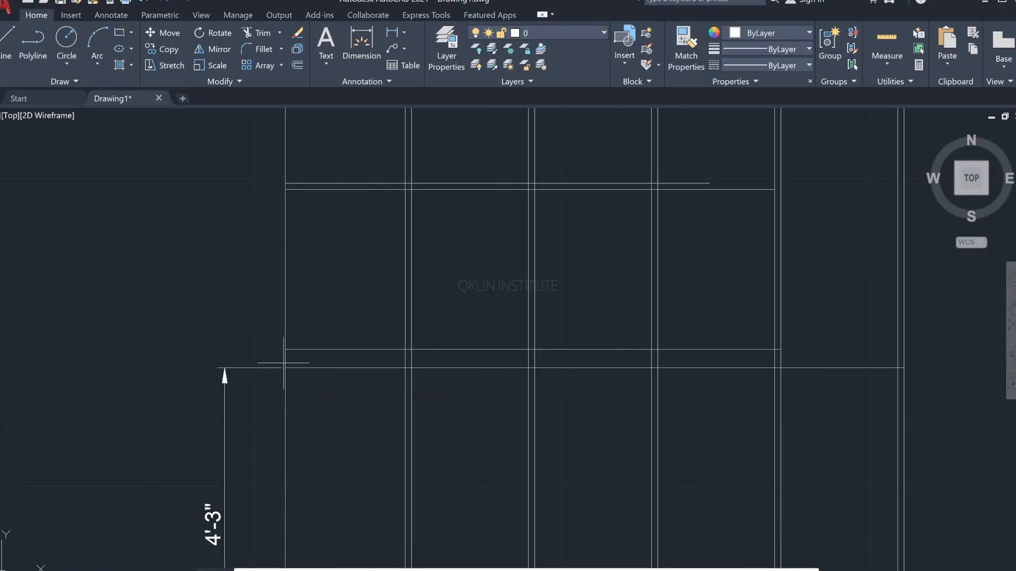
scroll(281, 369, up, 3)
click(285, 370)
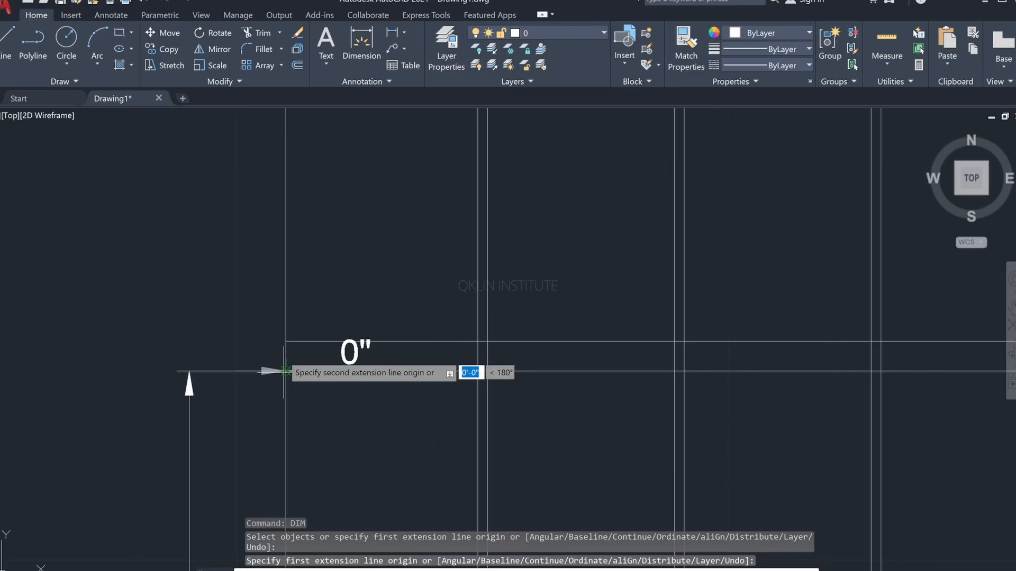
click(286, 341)
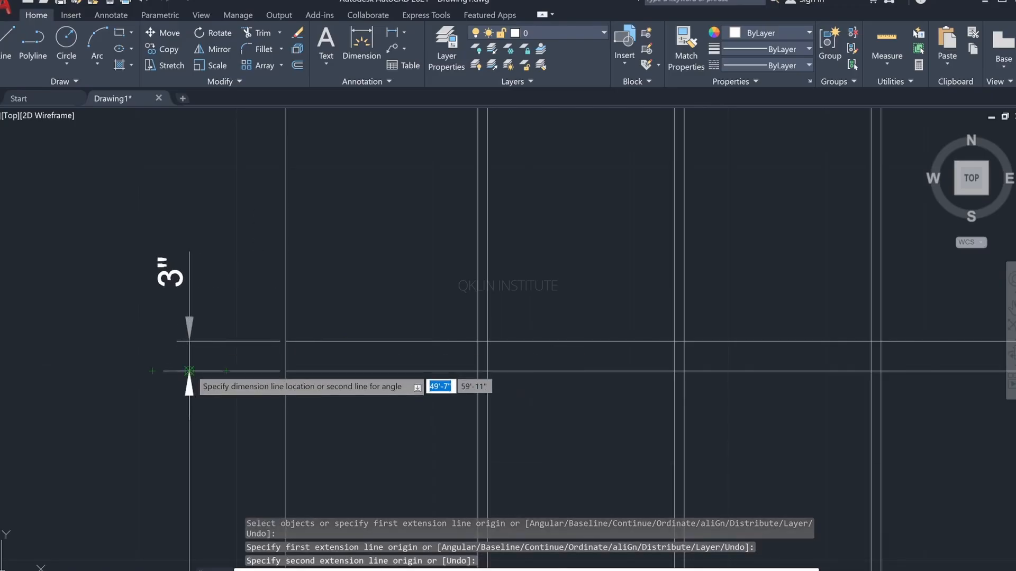
click(189, 370)
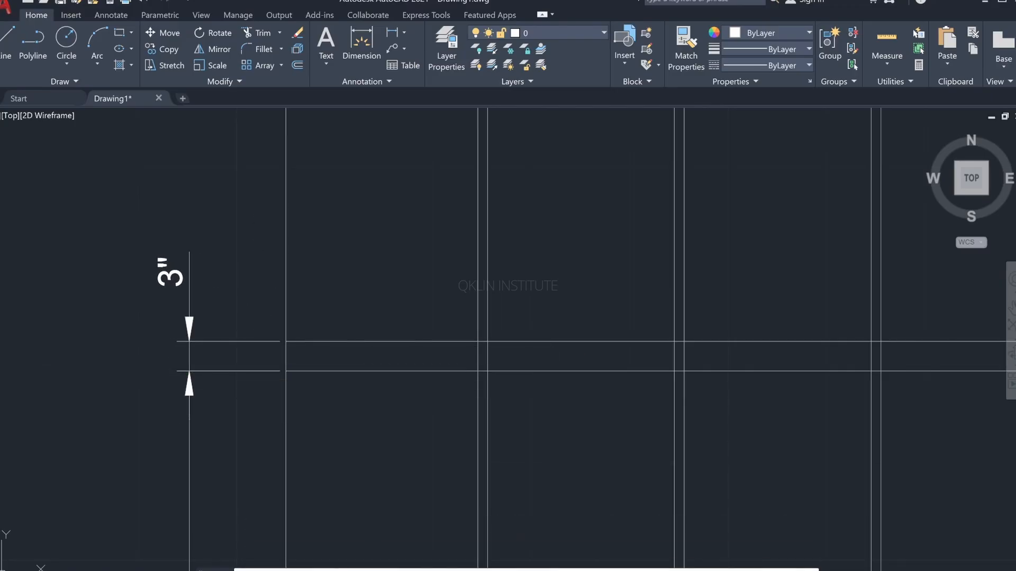
Step: Dimension the height from the thin strip's upper line to the lower line of the upper horizontal pair, placing it outside the wall
click(287, 341)
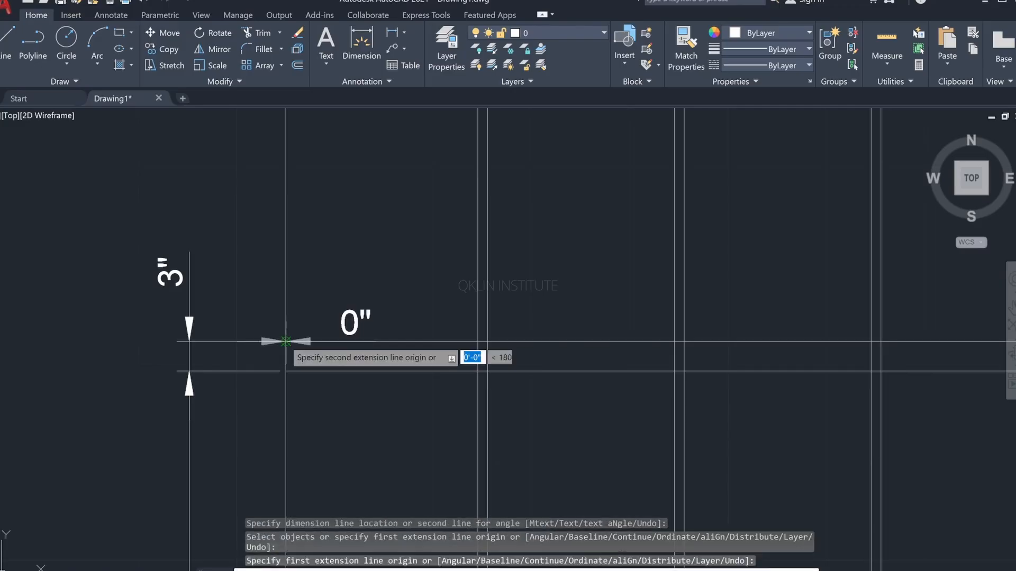
scroll(306, 423, down, 3)
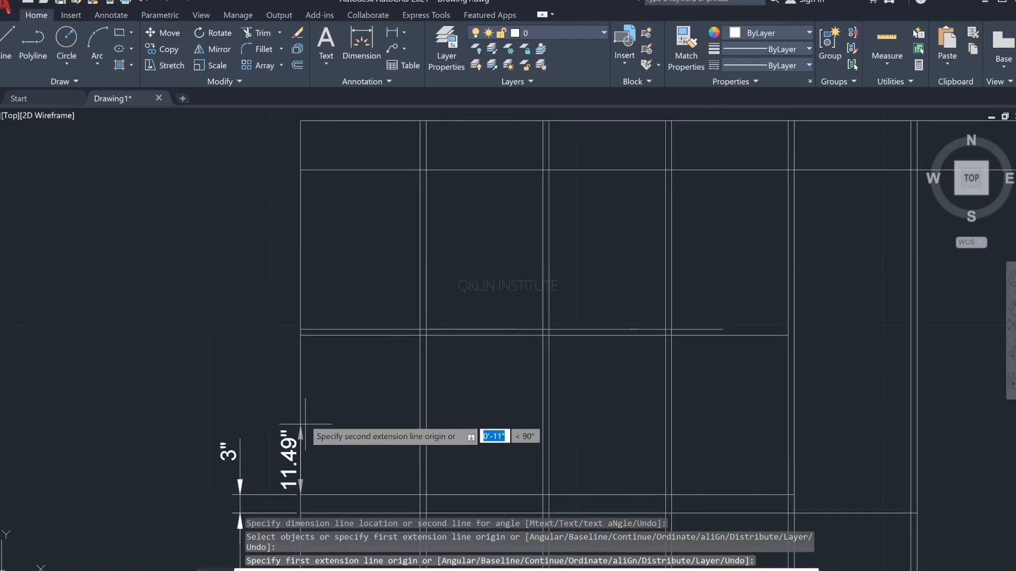
click(300, 334)
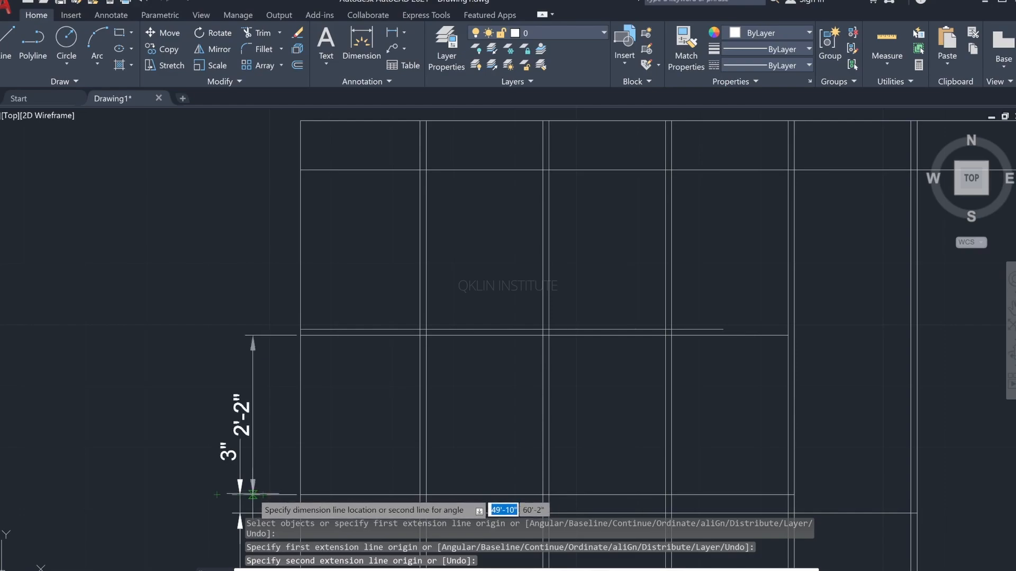
click(252, 494)
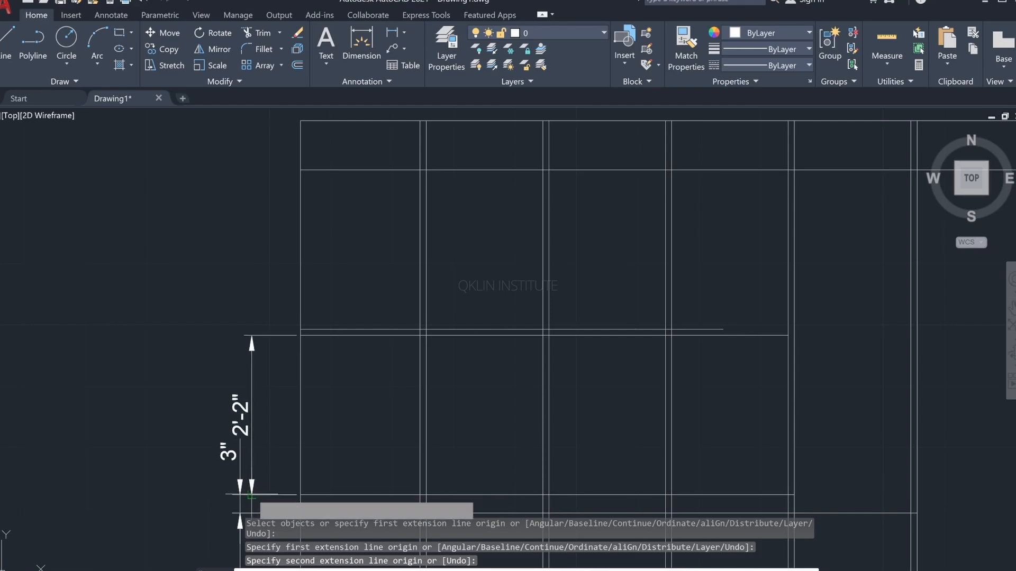
scroll(296, 335, up, 4)
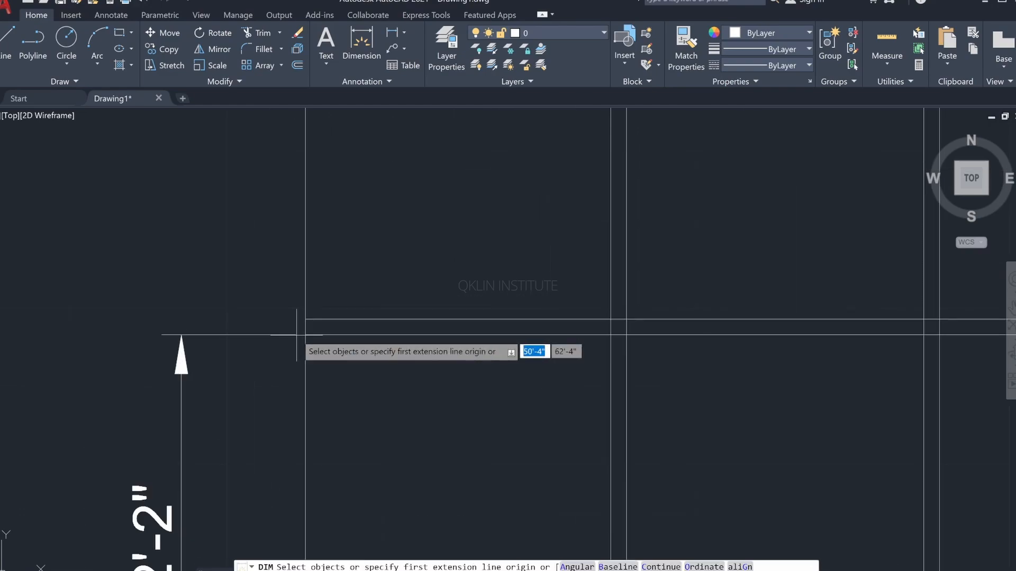
Step: Dimension the gap between the two lines of the upper horizontal pair at the wall's left edge, aligned with the height dimension below
click(305, 335)
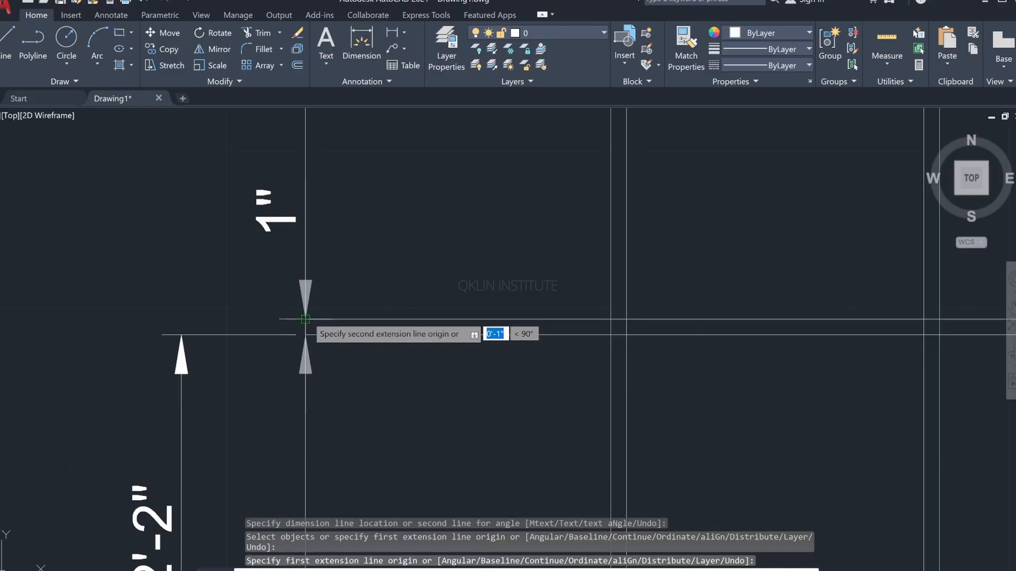
click(307, 319)
click(181, 344)
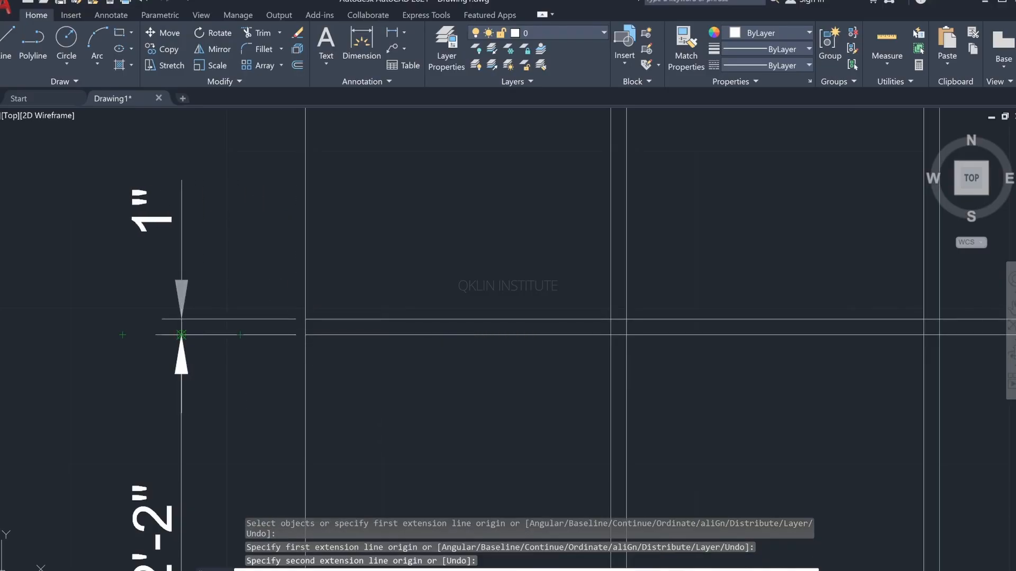
scroll(324, 350, down, 4)
Step: Dimension the height from the upper pair's top line to the ceiling band's lower line, in line with the outer dimensions below
scroll(324, 422, up, 3)
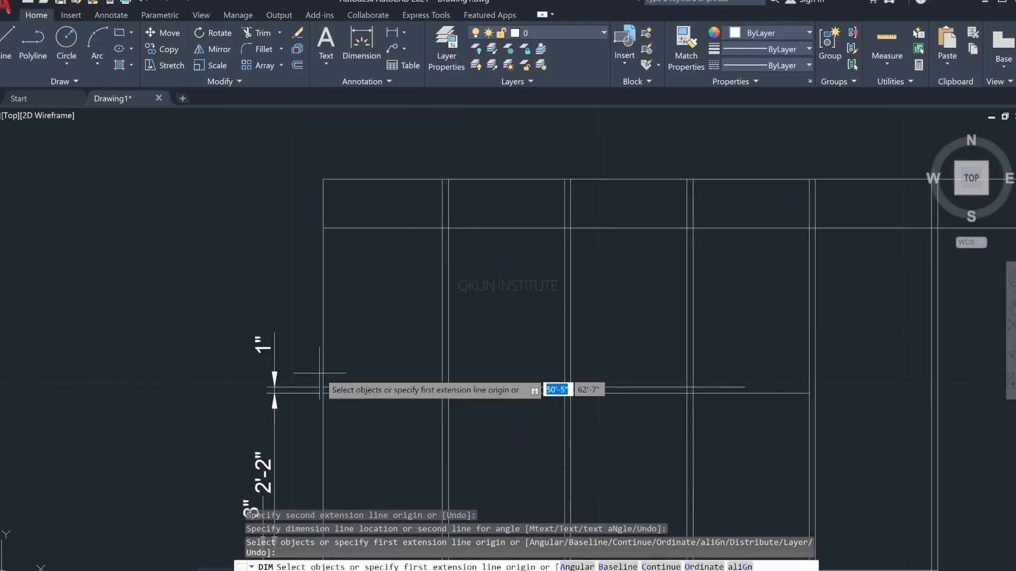
scroll(323, 387, up, 4)
click(319, 390)
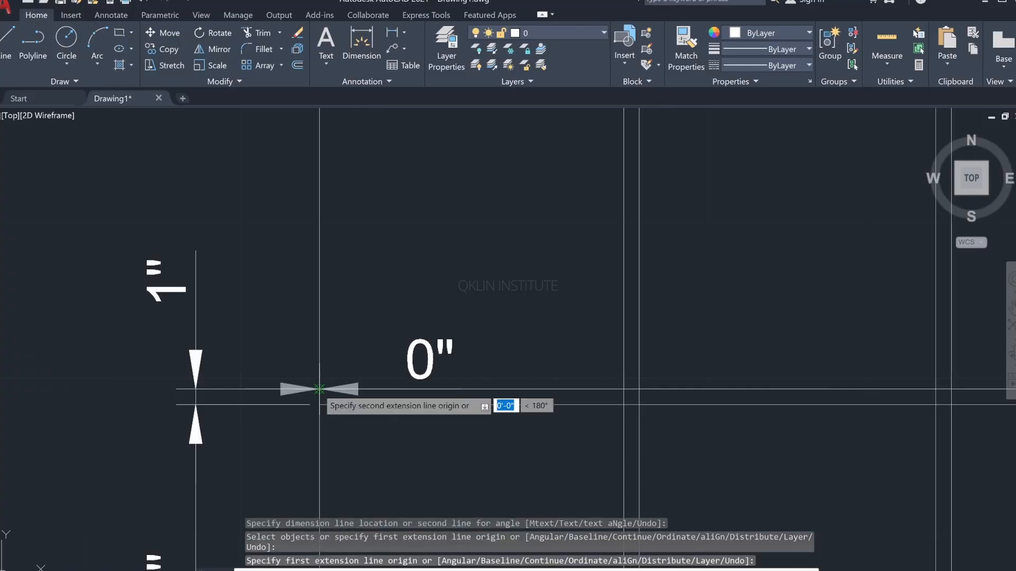
middle_drag(315, 270, 315, 420)
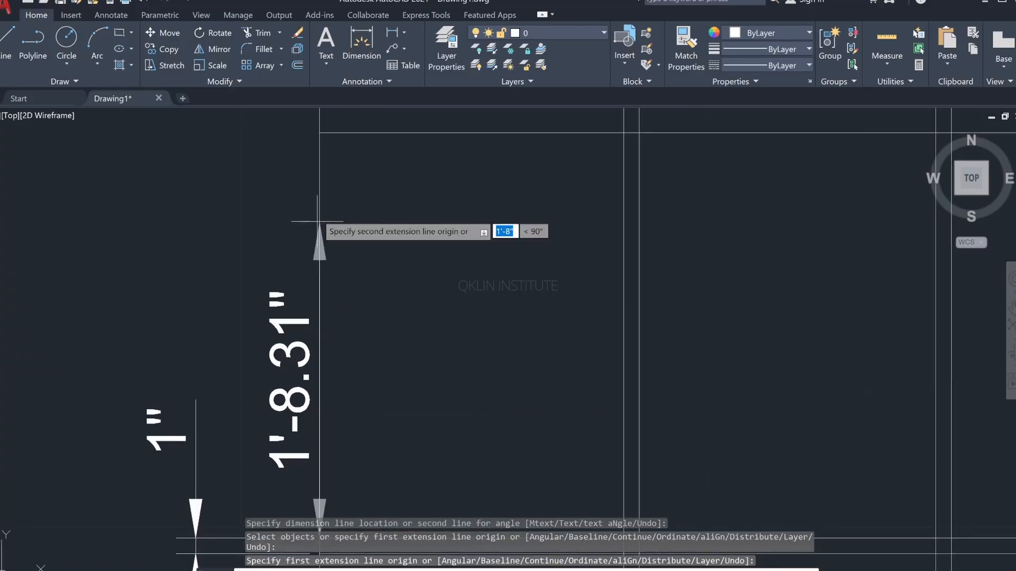
click(319, 132)
scroll(234, 341, down, 2)
middle_drag(236, 329, 268, 196)
scroll(256, 297, down, 2)
middle_drag(255, 298, 284, 144)
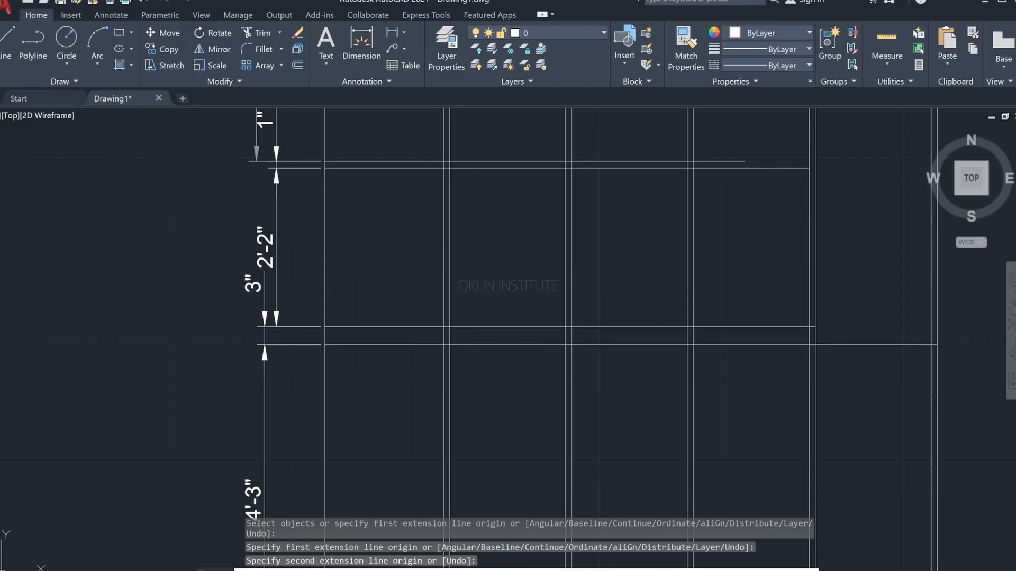
click(265, 349)
scroll(294, 306, down, 2)
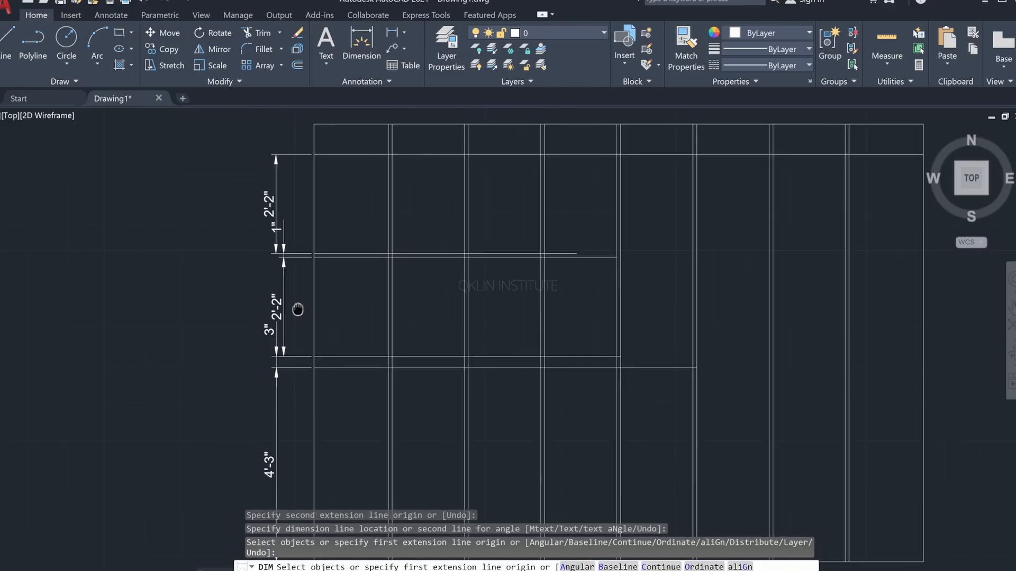
Step: Dimension the ceiling band's height at the wall's top-left corner, in line with the outer dimensions below, and end the dimension command
middle_drag(295, 307, 273, 347)
click(274, 269)
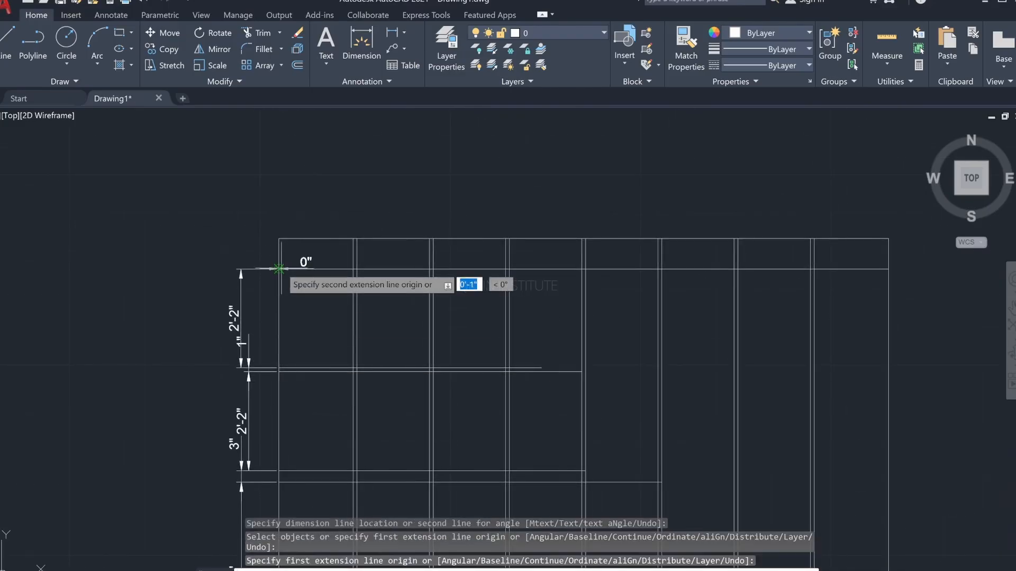
click(279, 239)
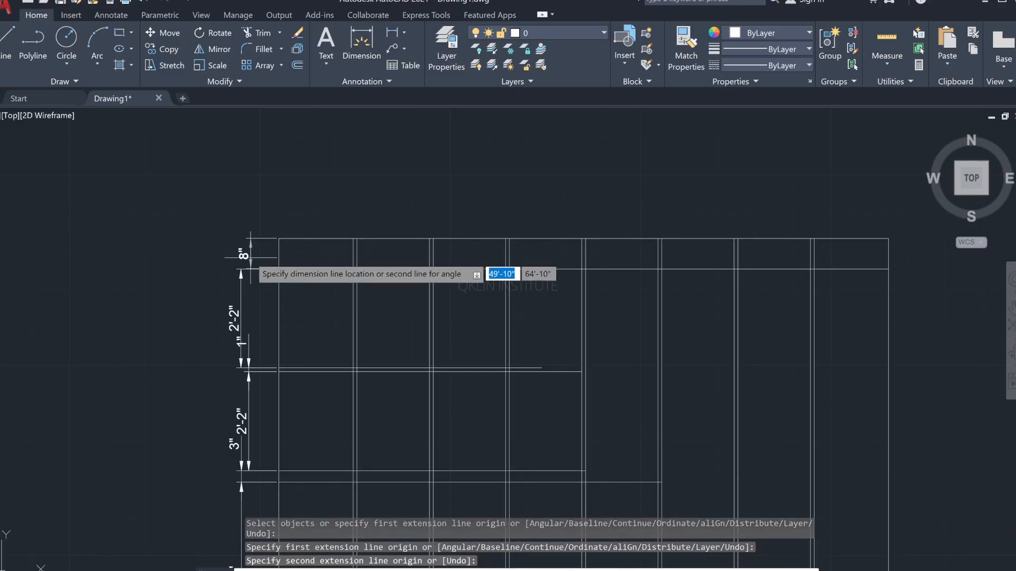
click(240, 268)
scroll(317, 267, down, 4)
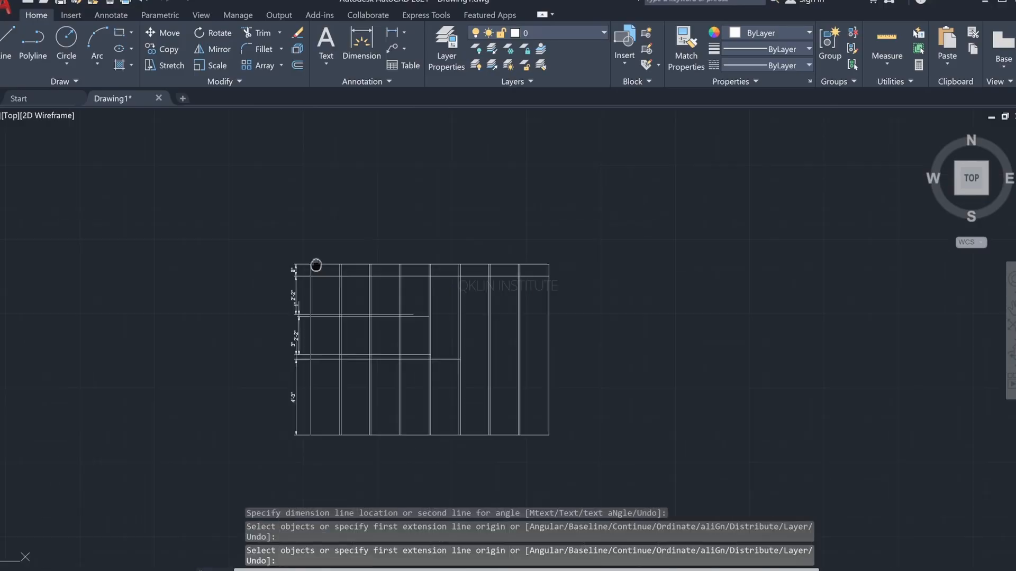
middle_drag(316, 265, 274, 211)
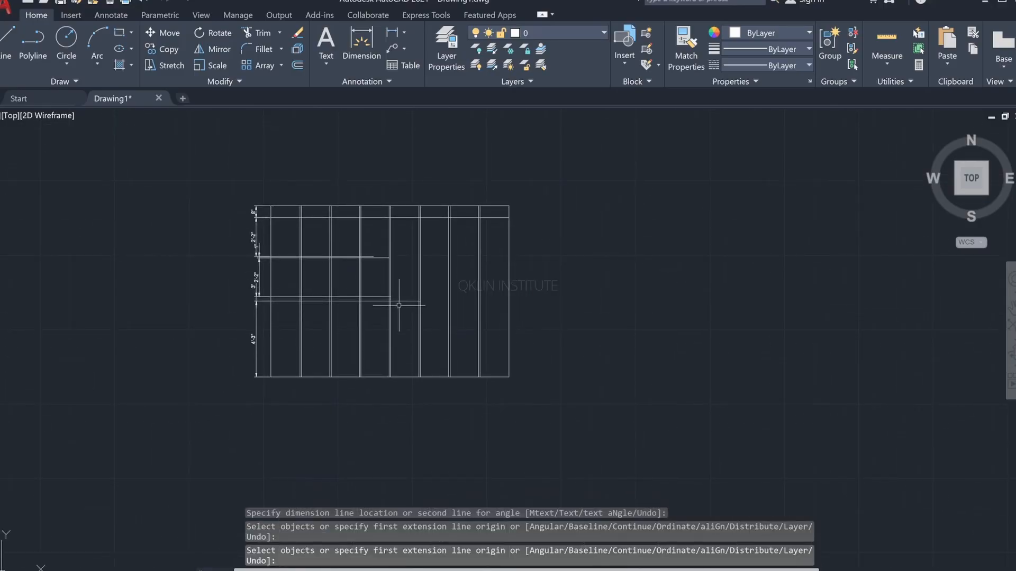
key(Escape)
key(Escape)
key(Escape)
Step: Trim the vertical groove lines crossing the ceiling band at the top of the wall, and switch to the reference image
scroll(353, 244, up, 2)
middle_drag(352, 272, 383, 355)
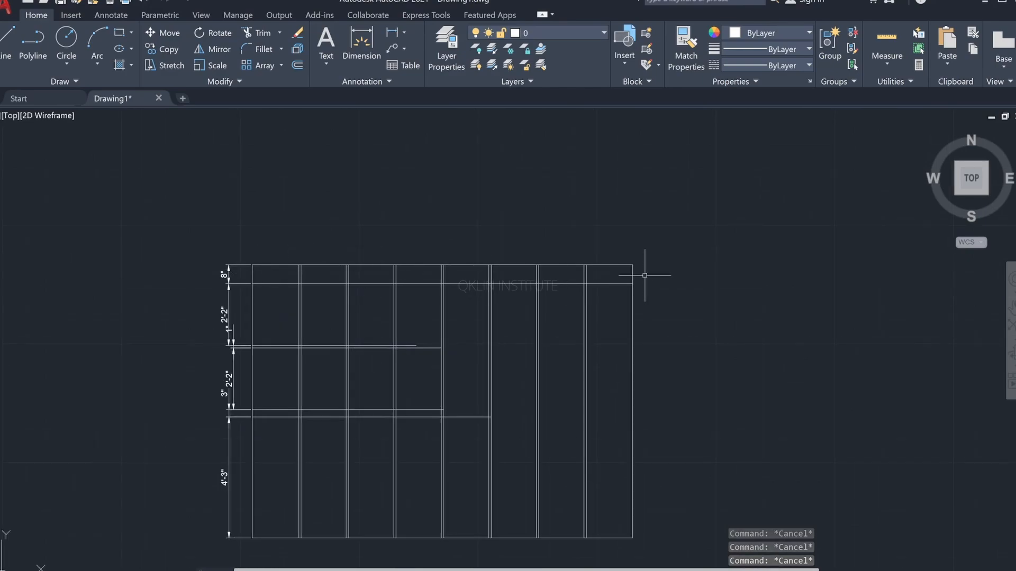
text(tr)
key(Return)
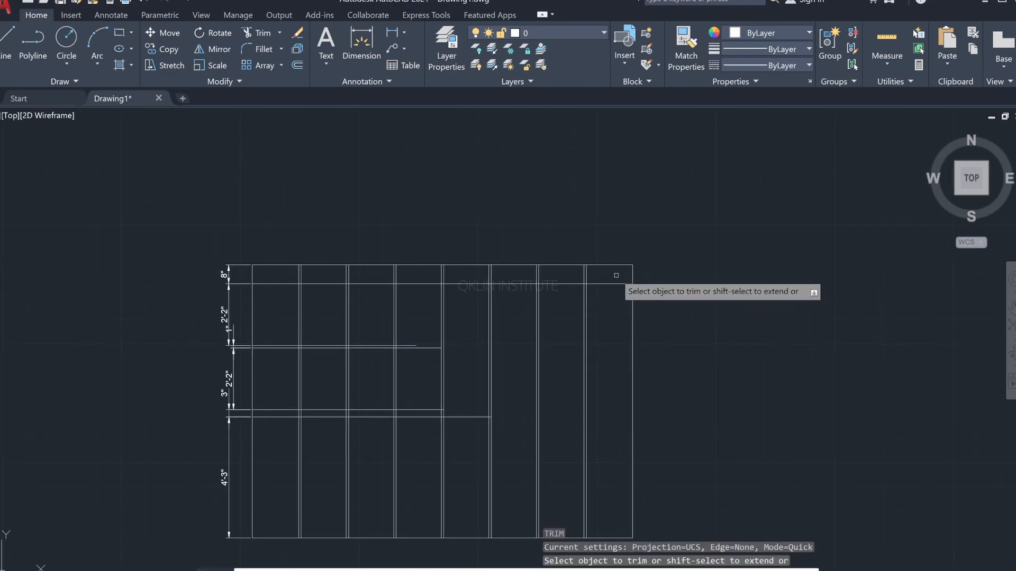
drag(606, 274, 286, 273)
key(alt+Tab)
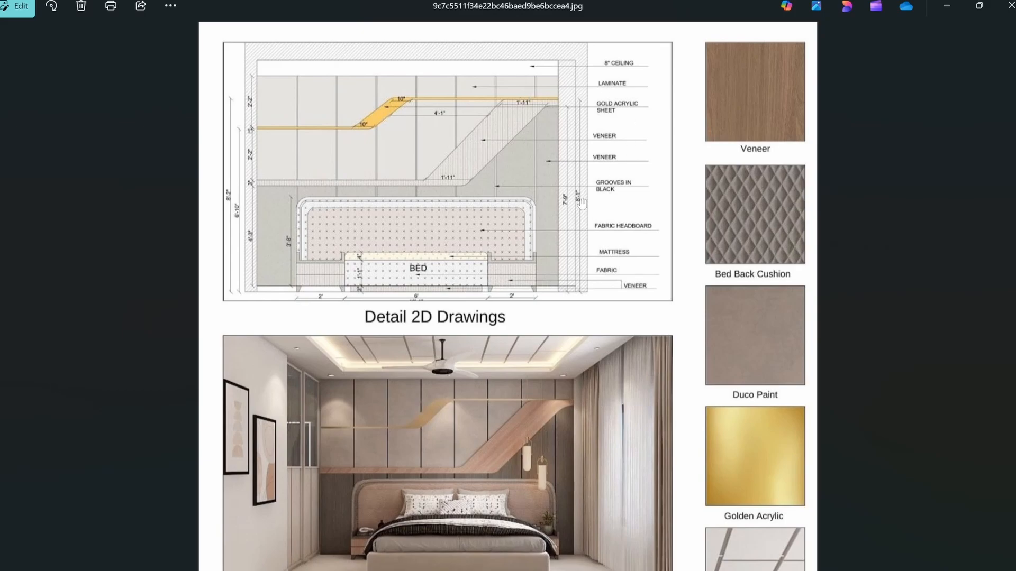
Step: Draw a line 8'1" up from the wall's bottom-right corner and continue it about 9' horizontally to the left across the grooves
key(alt+Tab)
scroll(590, 312, down, 2)
middle_drag(590, 312, 513, 194)
key(Escape)
text(l)
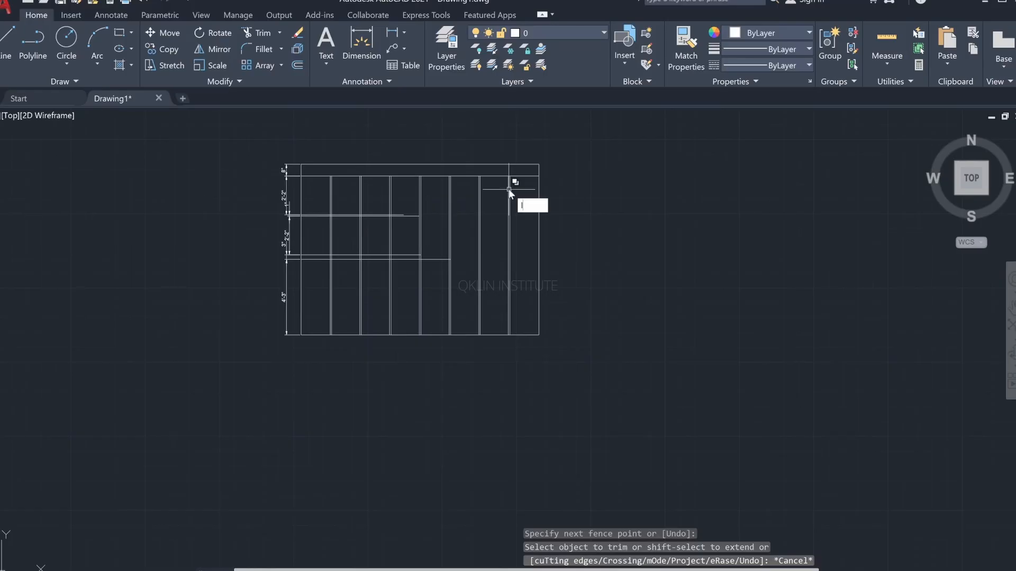
key(Return)
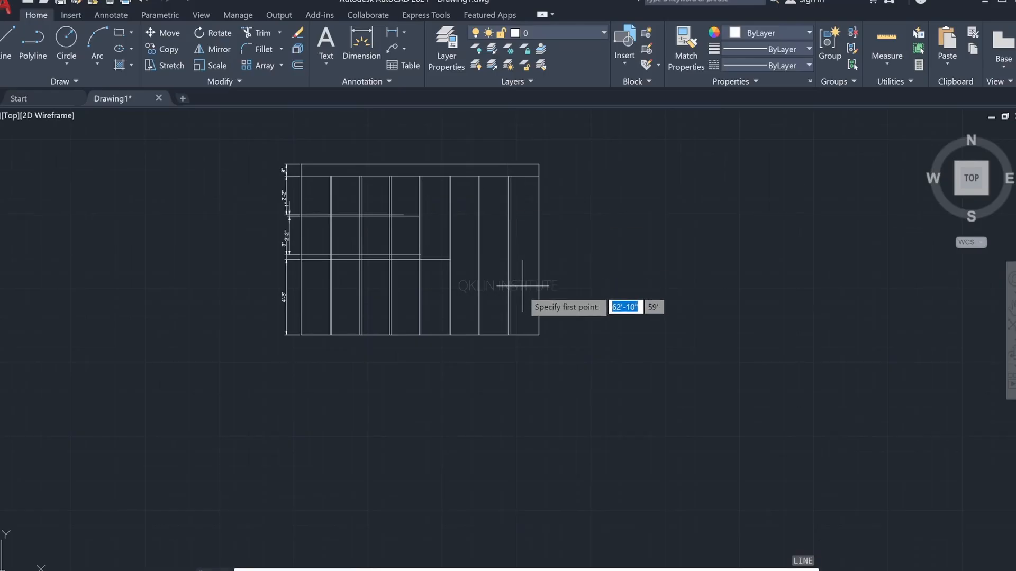
click(538, 334)
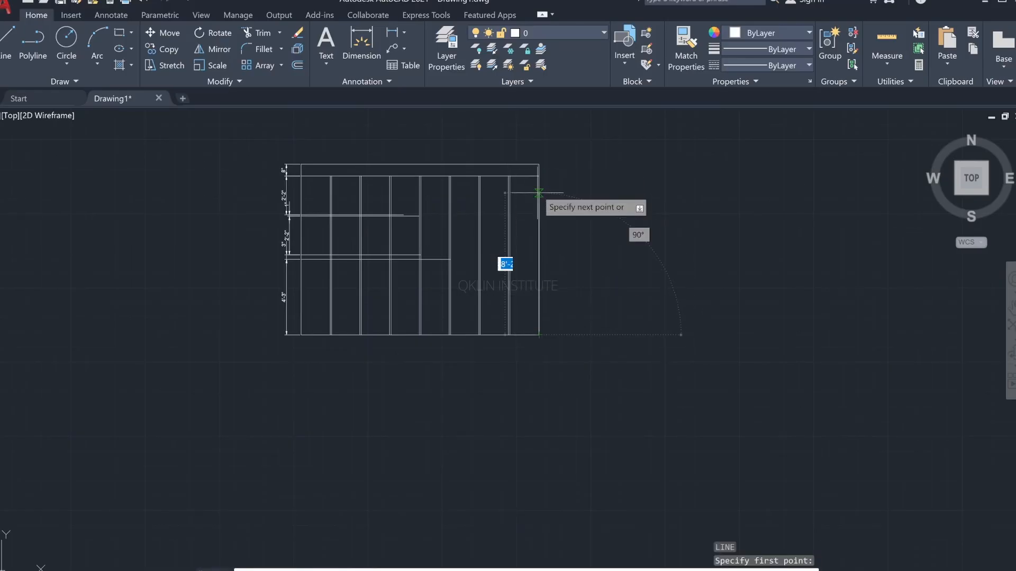
text(8)
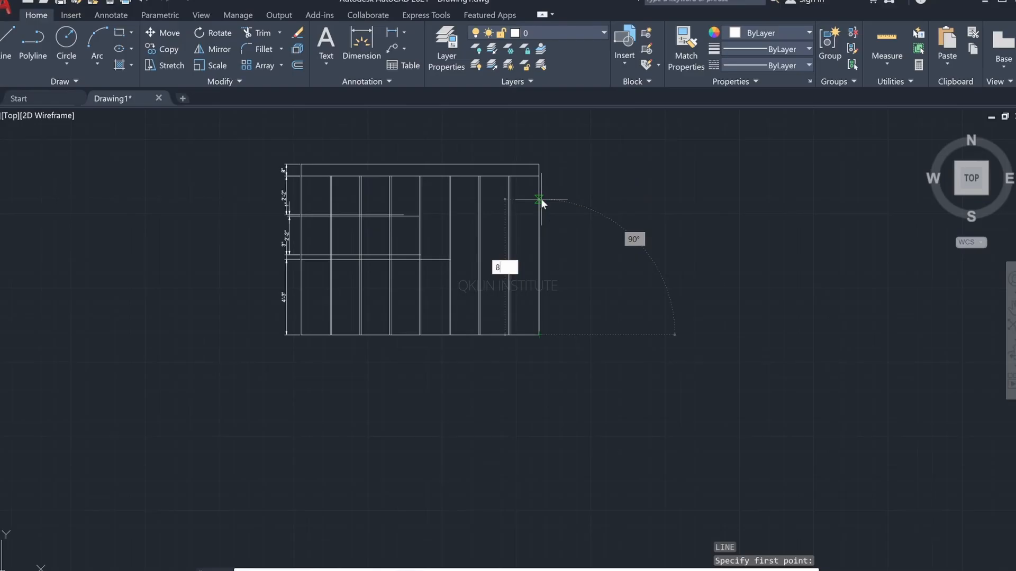
text(')
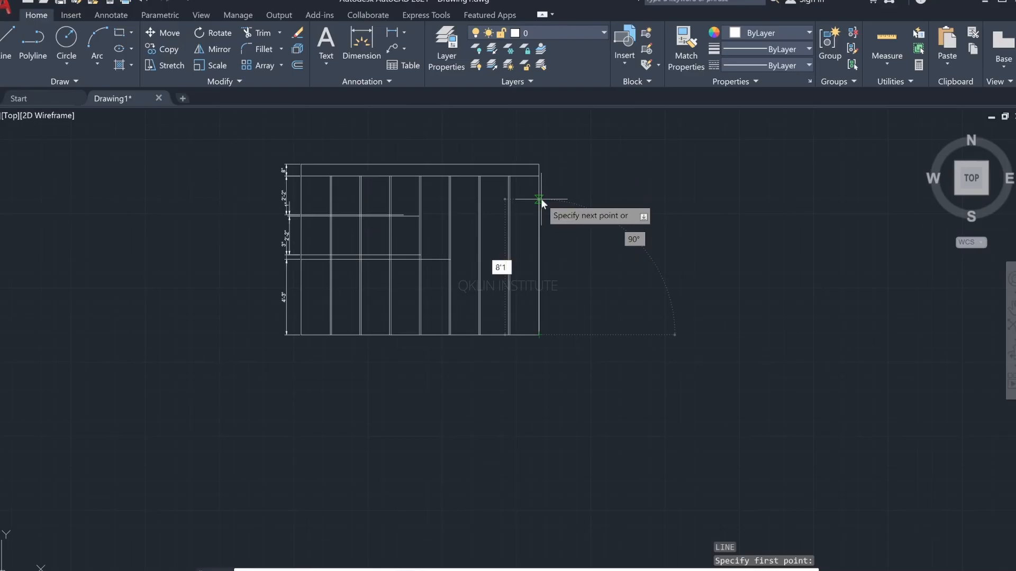
text(1")
key(Return)
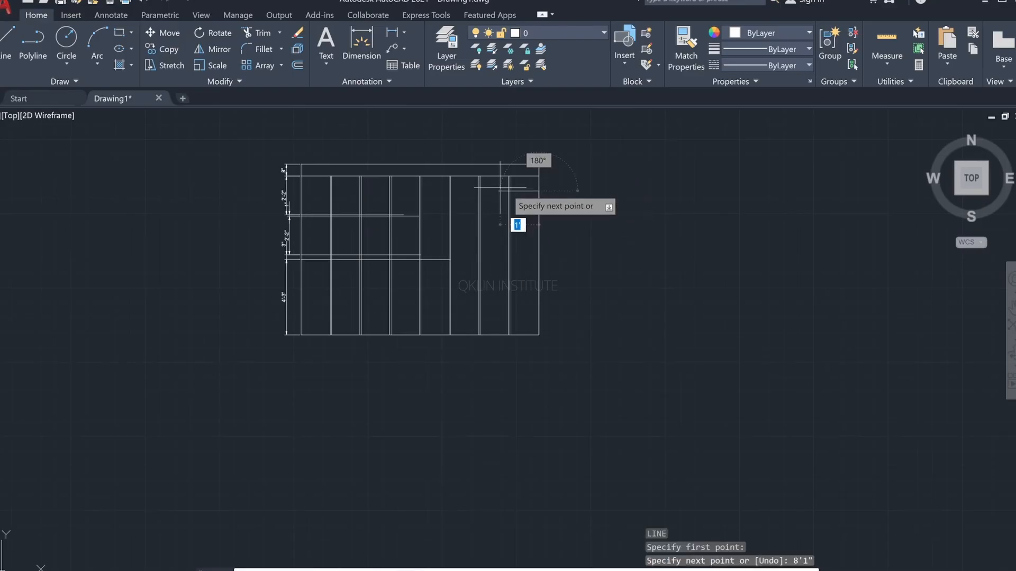
click(376, 191)
click(408, 209)
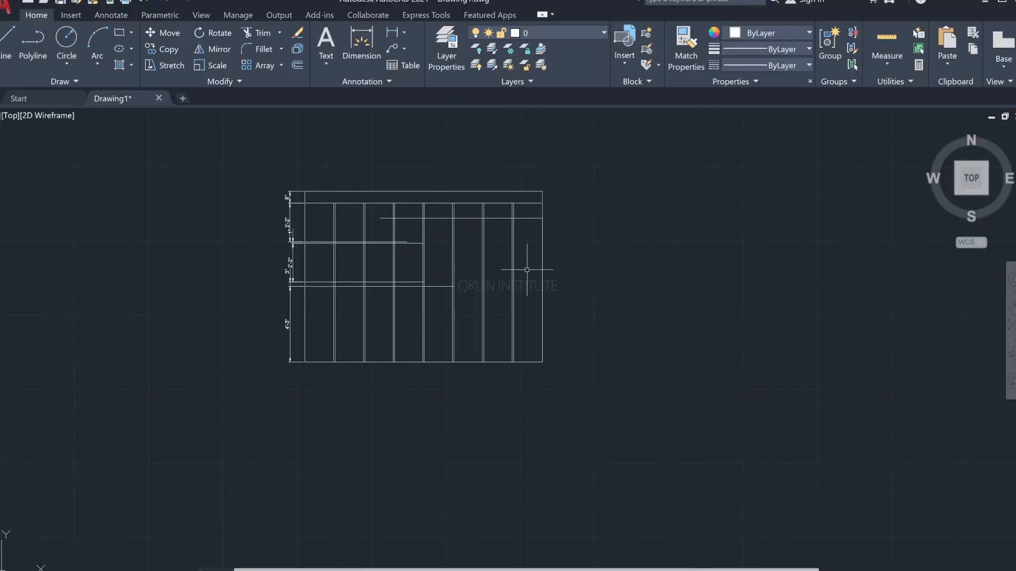
Step: Offset the new horizontal line in the wall's upper right by 1" upward to form a second thin strip
text(o)
key(Return)
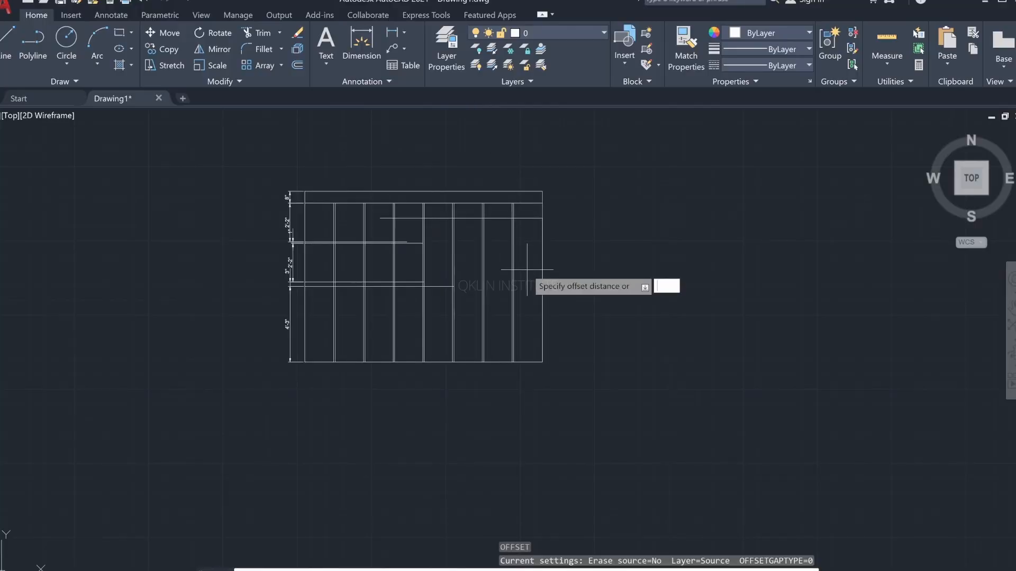
text(1")
key(Return)
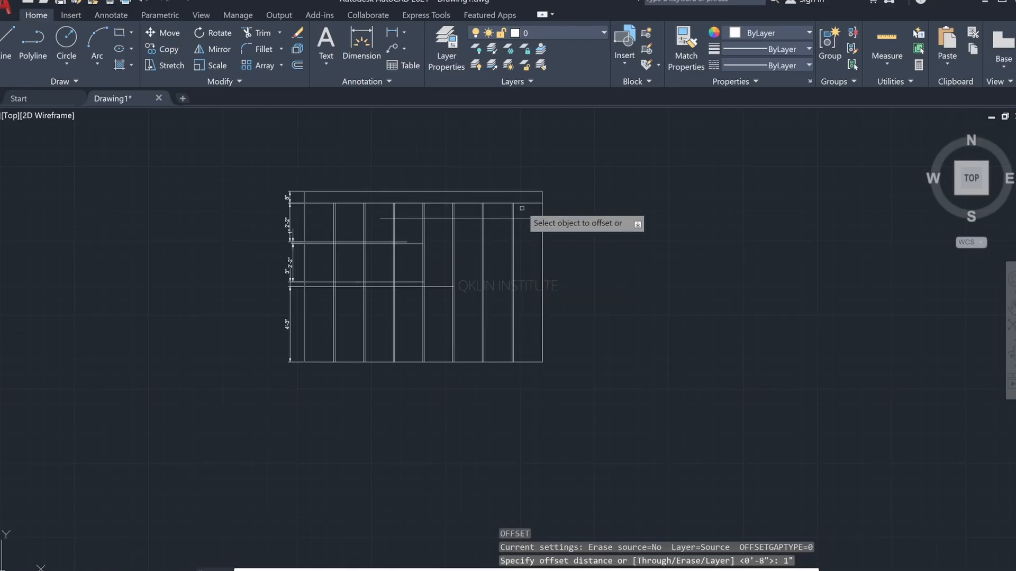
click(521, 217)
click(521, 219)
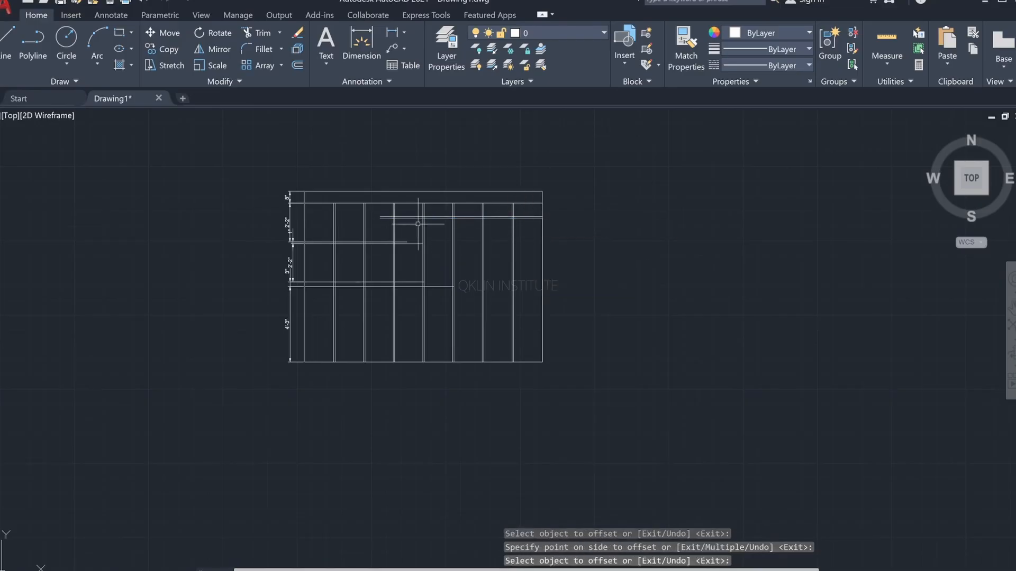
scroll(381, 185, up, 4)
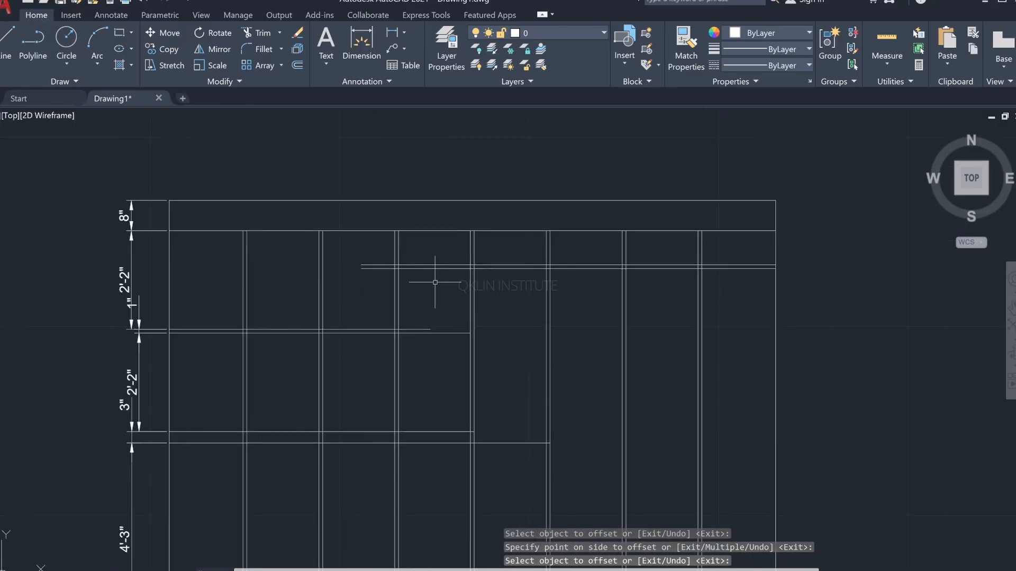
key(alt+Tab)
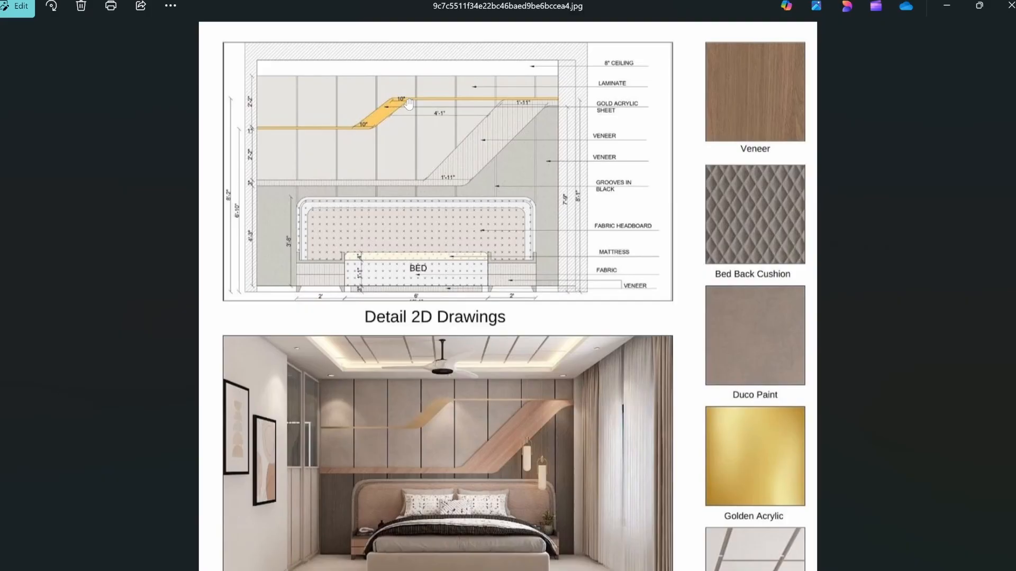
key(alt+Tab)
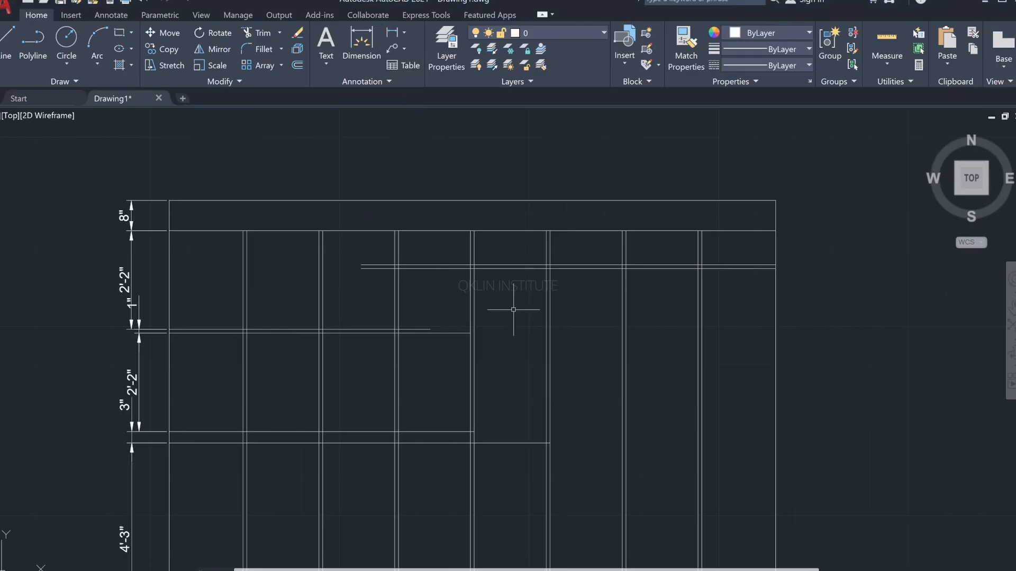
key(l)
key(Return)
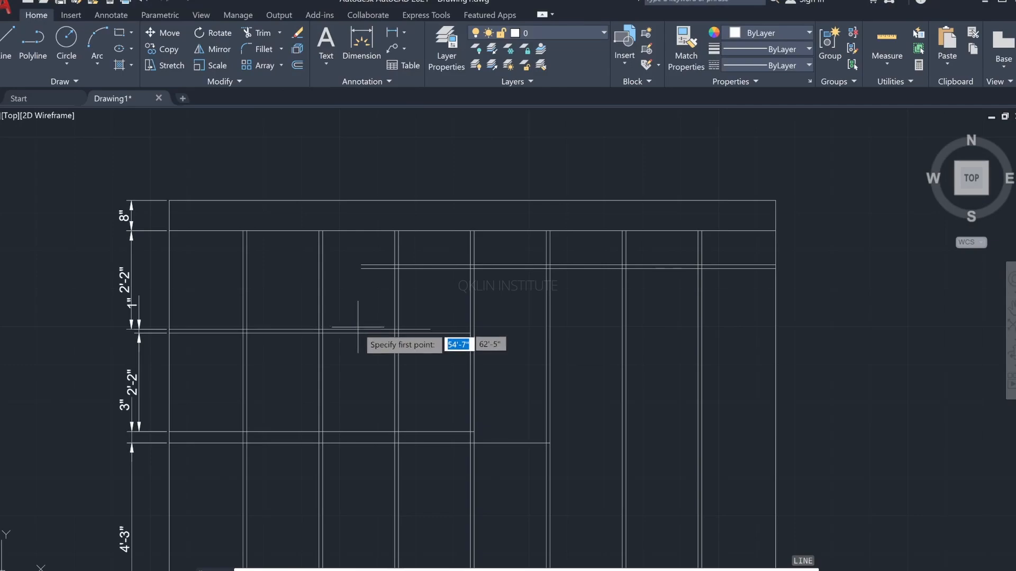
key(Escape)
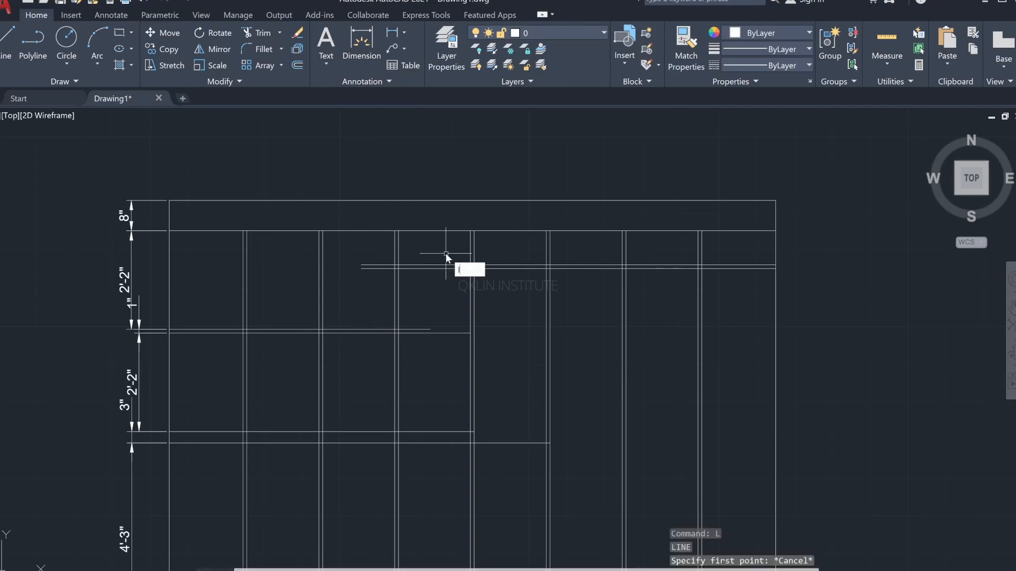
Step: Draw a helper line along the left gold strip's top line, spanning the panel between the second and third grooves
text(l)
key(Return)
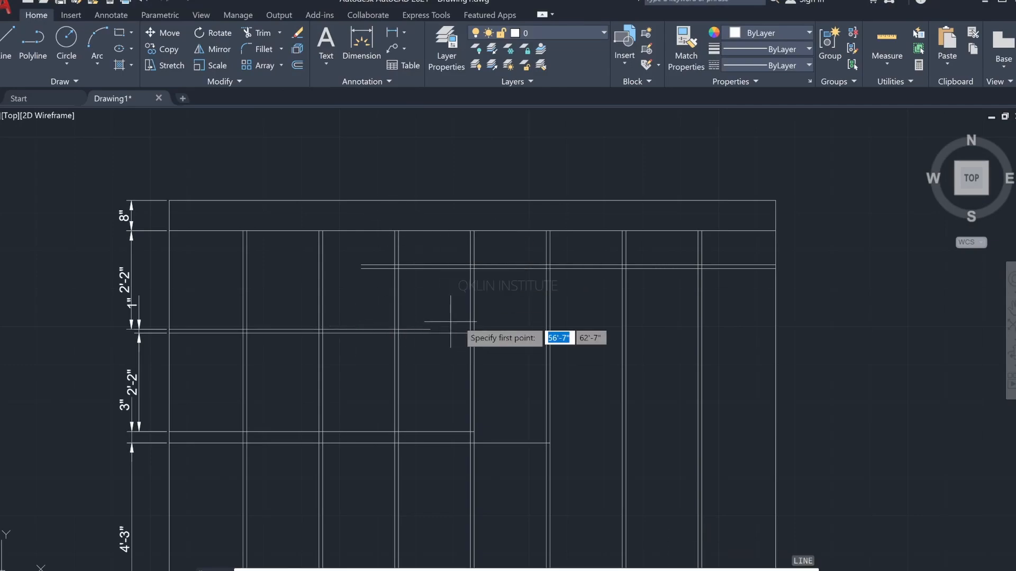
scroll(322, 329, up, 5)
click(310, 327)
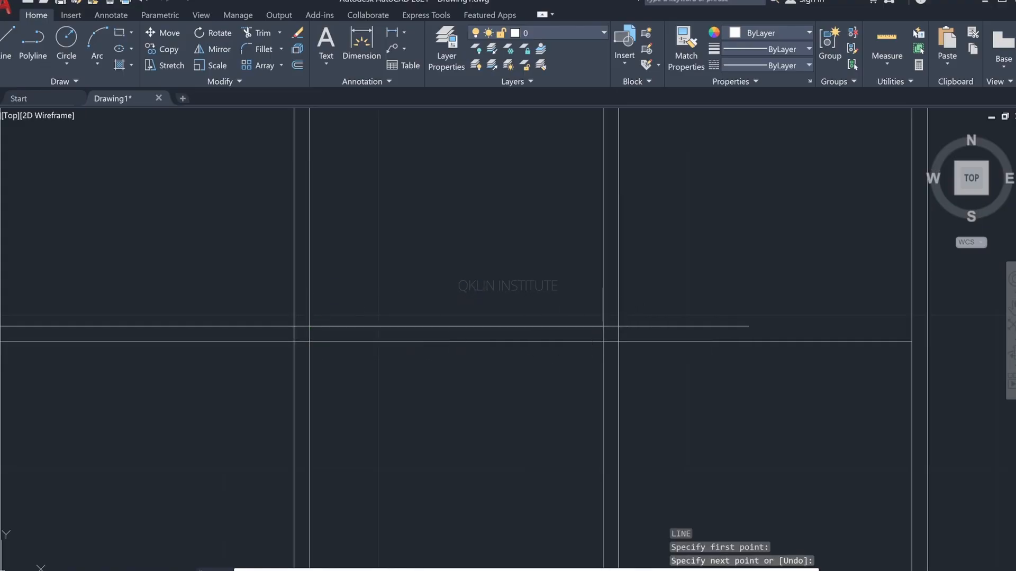
key(Return)
key(Return)
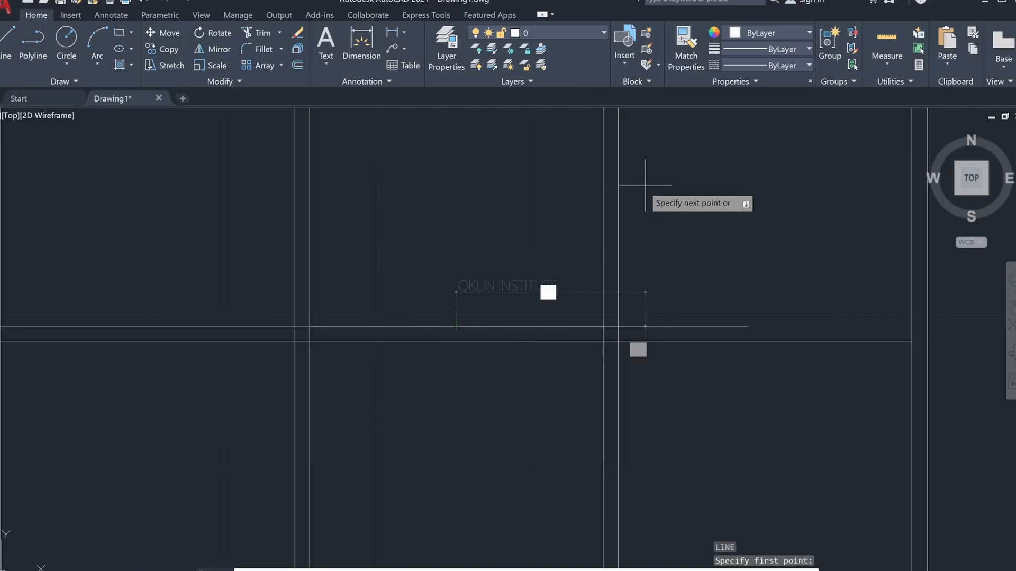
Step: Turn Ortho off and try a diagonal line from the helper line's midpoint up to the upper-right strip
key(F8)
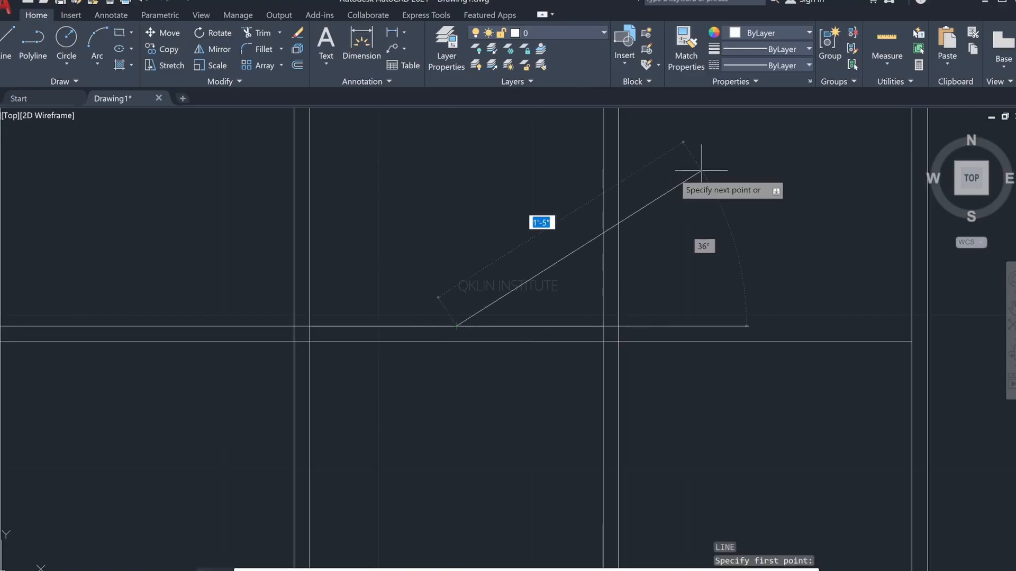
middle_drag(737, 168, 445, 309)
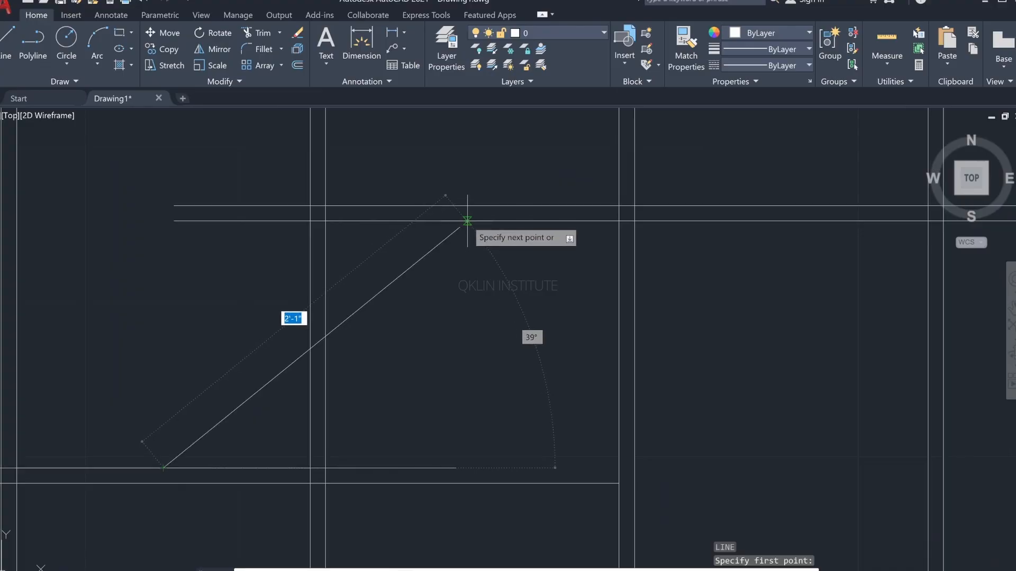
key(Escape)
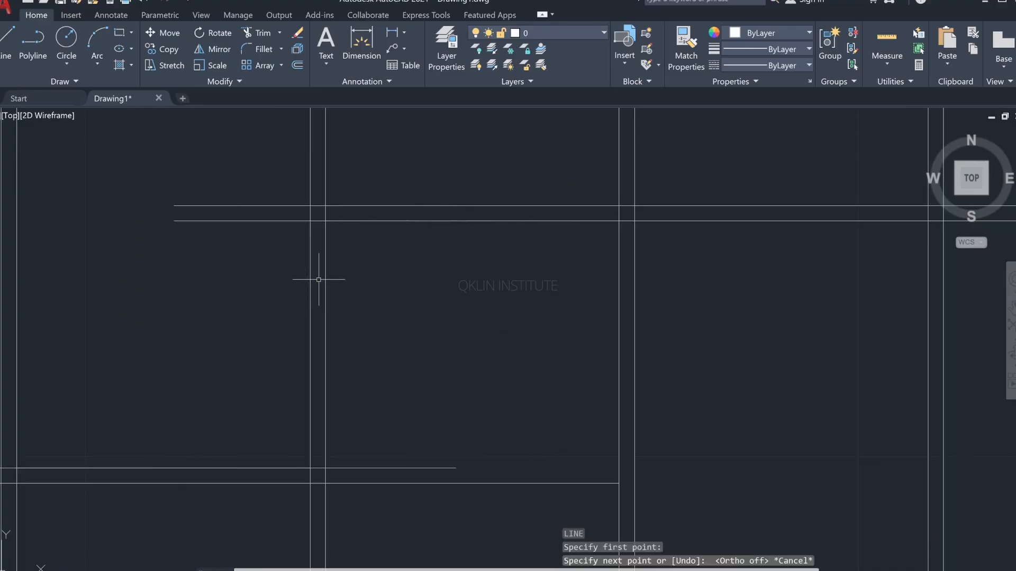
Step: Draw a helper line along the upper-right strip's lower line, spanning the panel between the third and fourth grooves
key(Return)
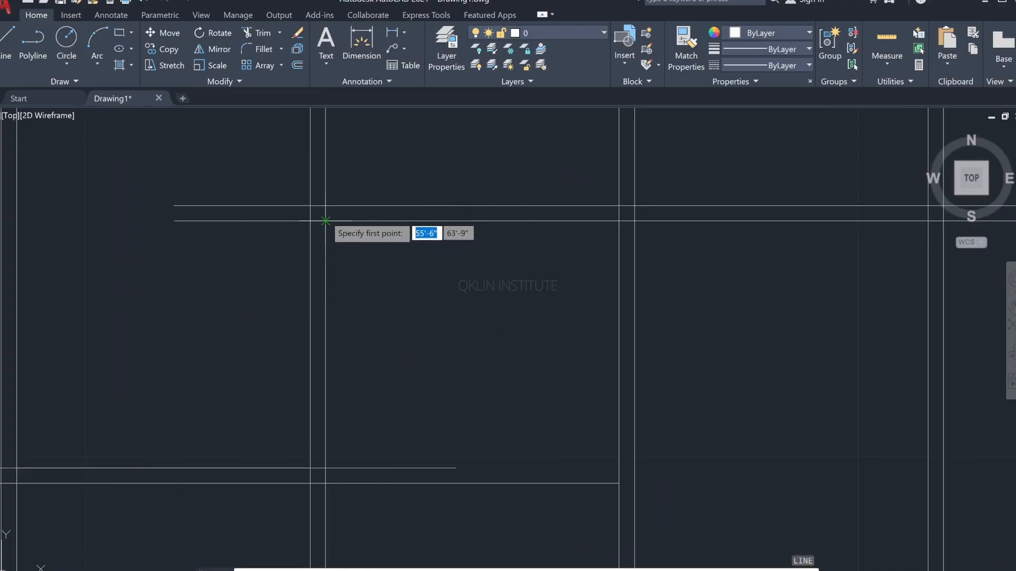
click(325, 220)
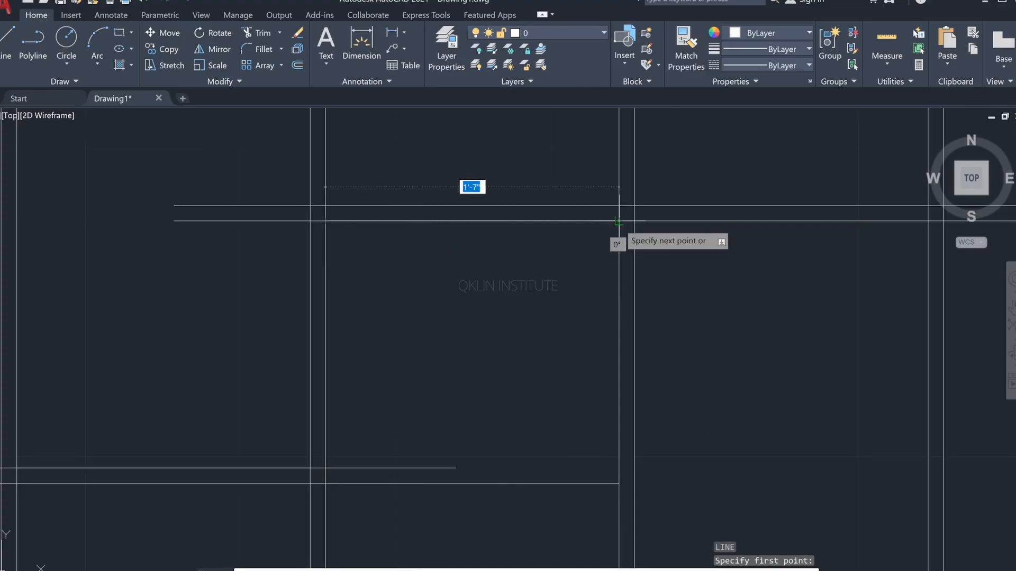
click(618, 221)
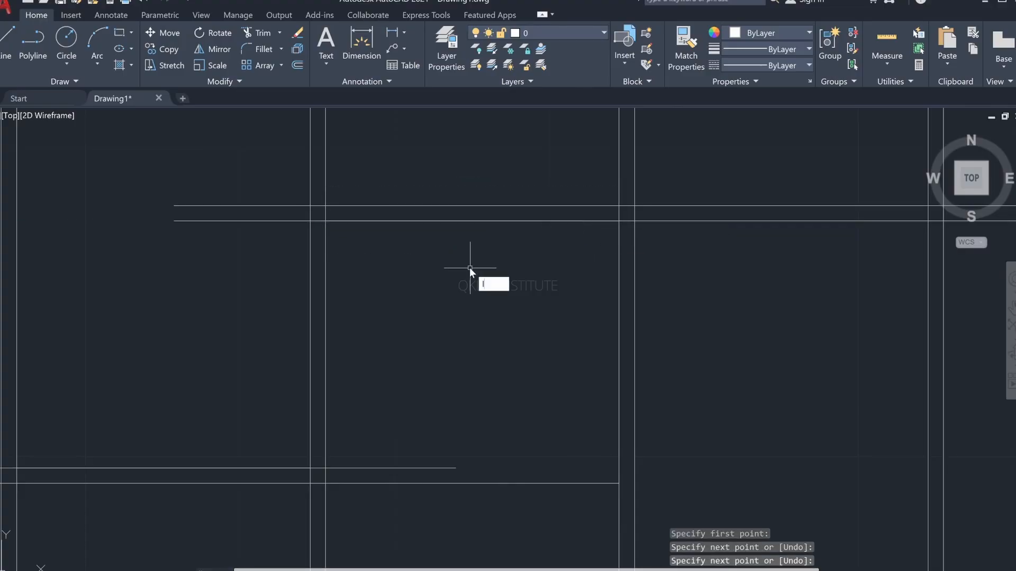
Step: Draw a diagonal line from the lower helper line's midpoint to the midpoint of the upper helper line
key(Return)
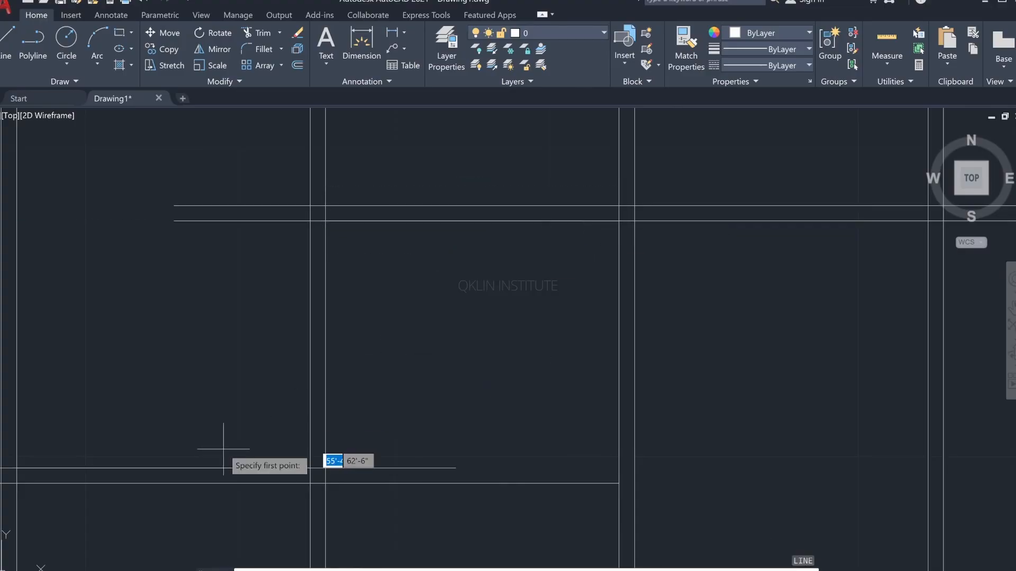
click(164, 467)
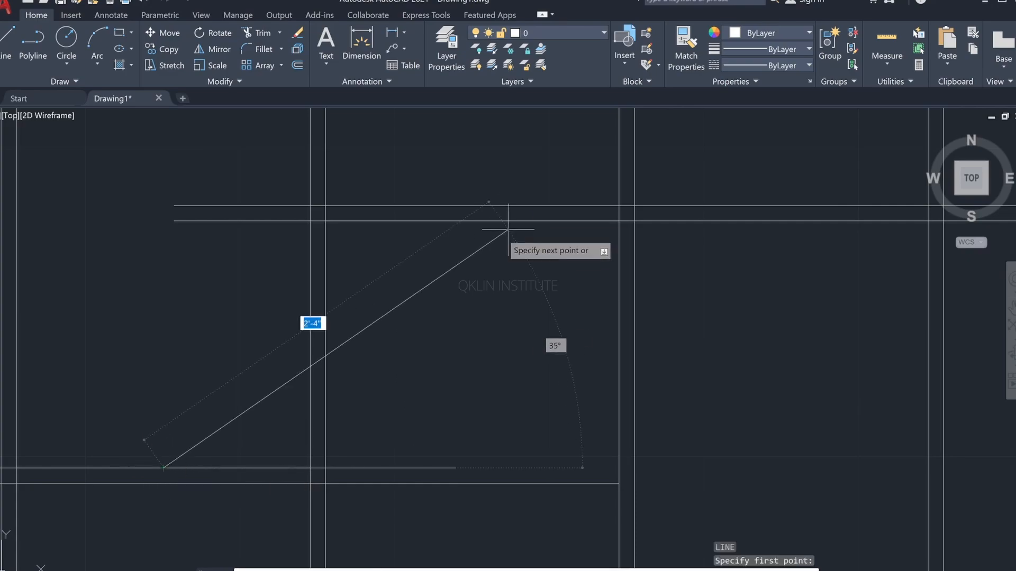
click(473, 220)
scroll(526, 236, down, 2)
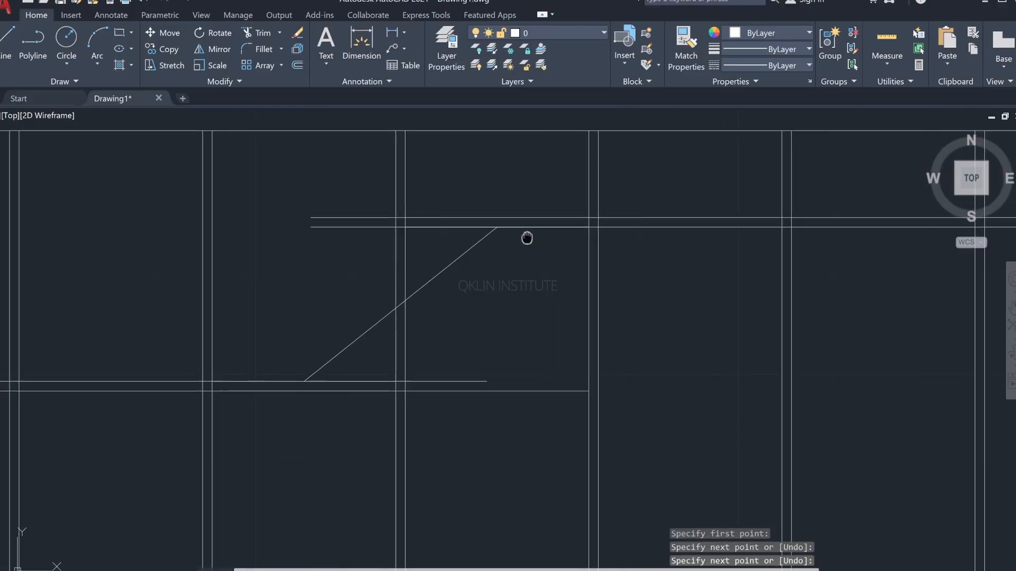
middle_drag(526, 236, 610, 196)
Step: Check the gold strip in the reference image, and draw a short horizontal line from the diagonal's lower end to the third groove's left edge
key(alt+Tab)
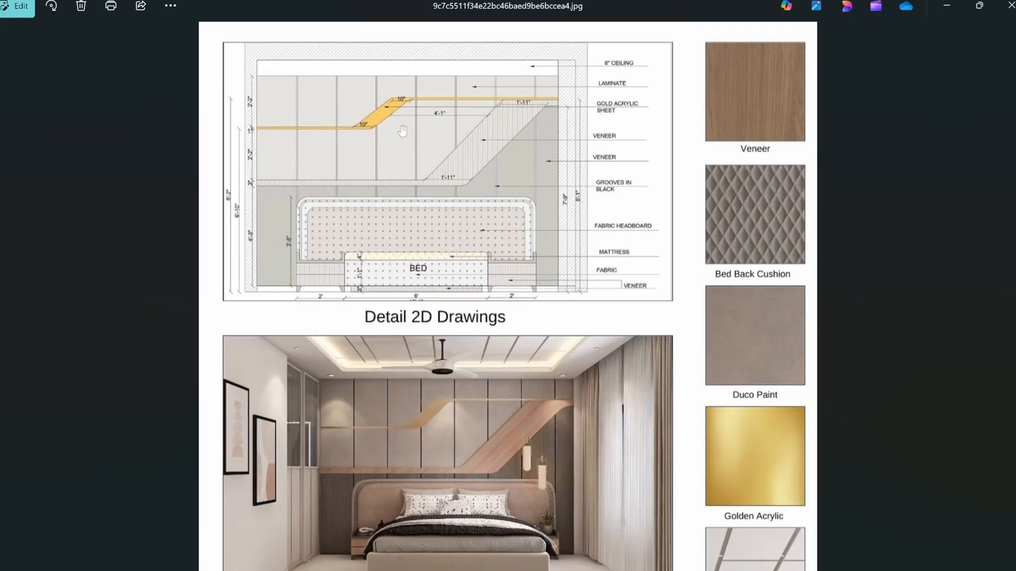
key(alt+Tab)
key(alt+Tab)
key(alt+Tab)
text(l)
key(Return)
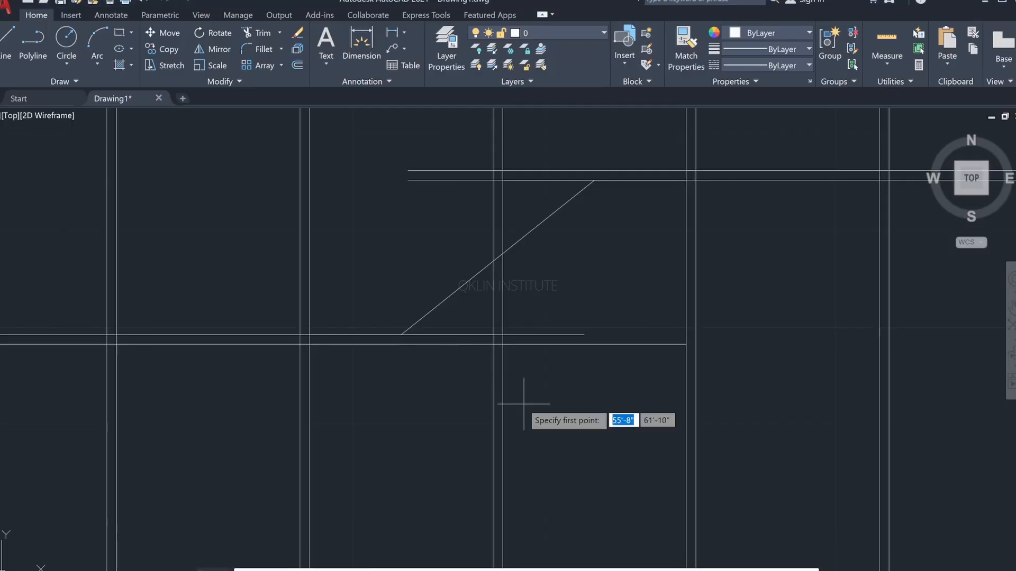
click(402, 335)
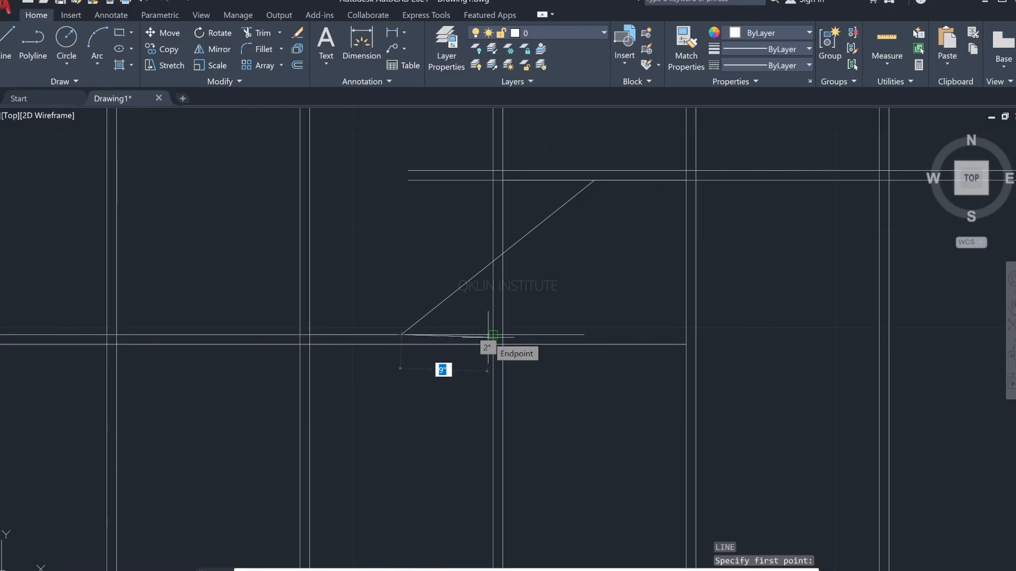
key(Return)
Step: Draw a second diagonal from the third groove's left edge on the left strip to the fourth groove's left edge on the upper strip
text(l)
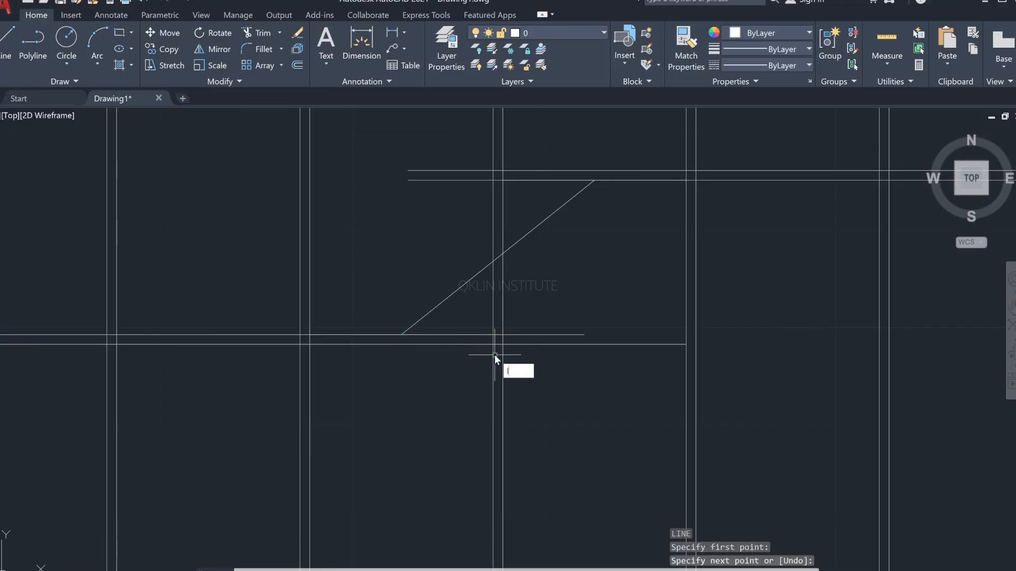
key(Return)
click(493, 334)
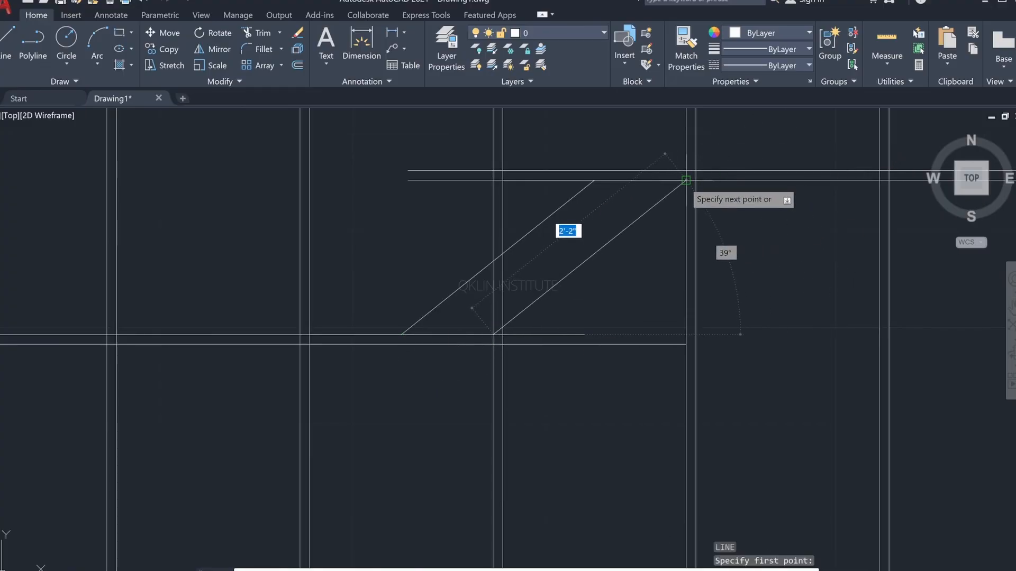
click(686, 179)
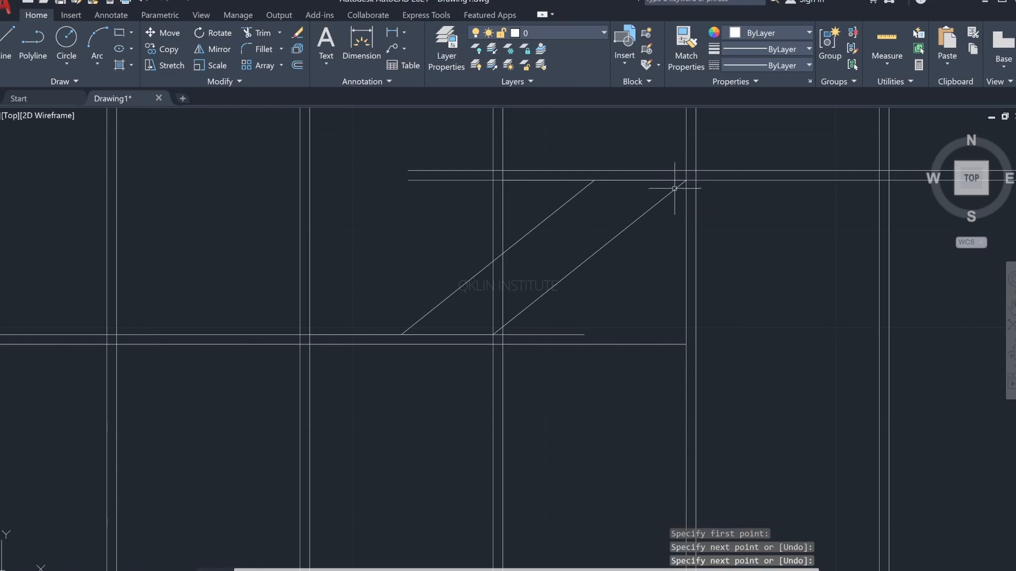
Step: Measure the horizontal gap between the two diagonals' upper ends and check the gold strip in the reference image
key(Return)
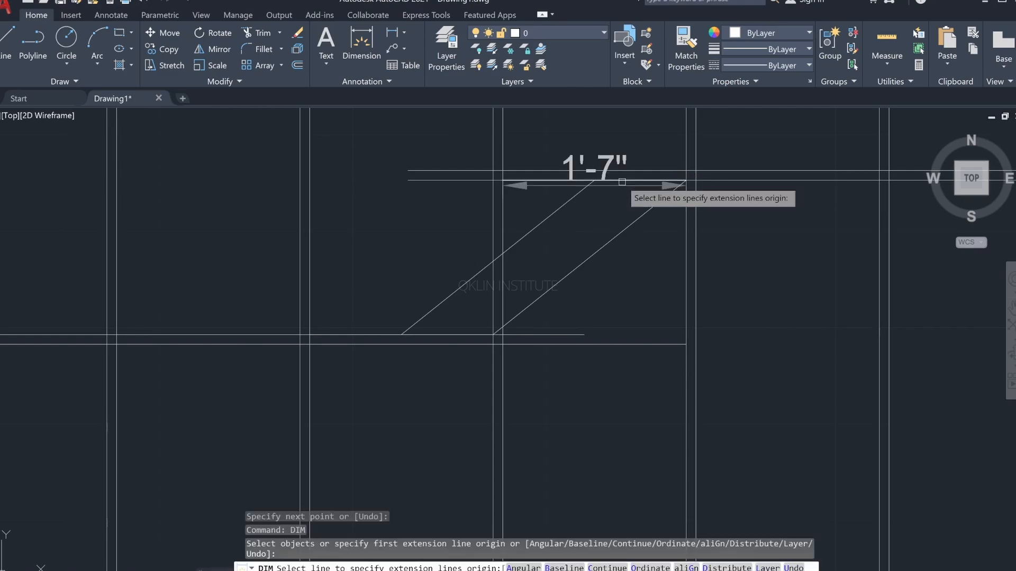
key(Return)
click(594, 180)
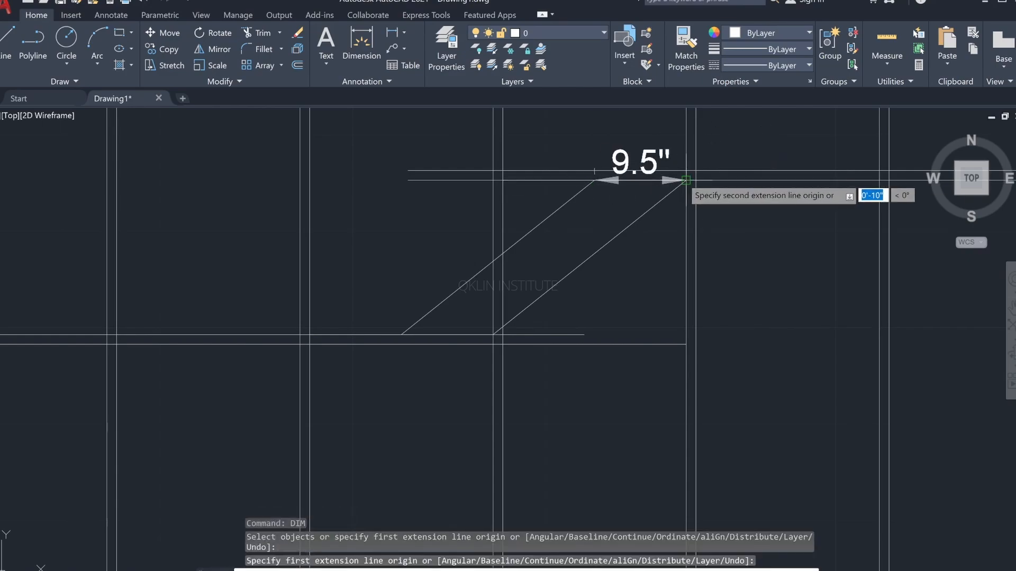
scroll(685, 180, up, 8)
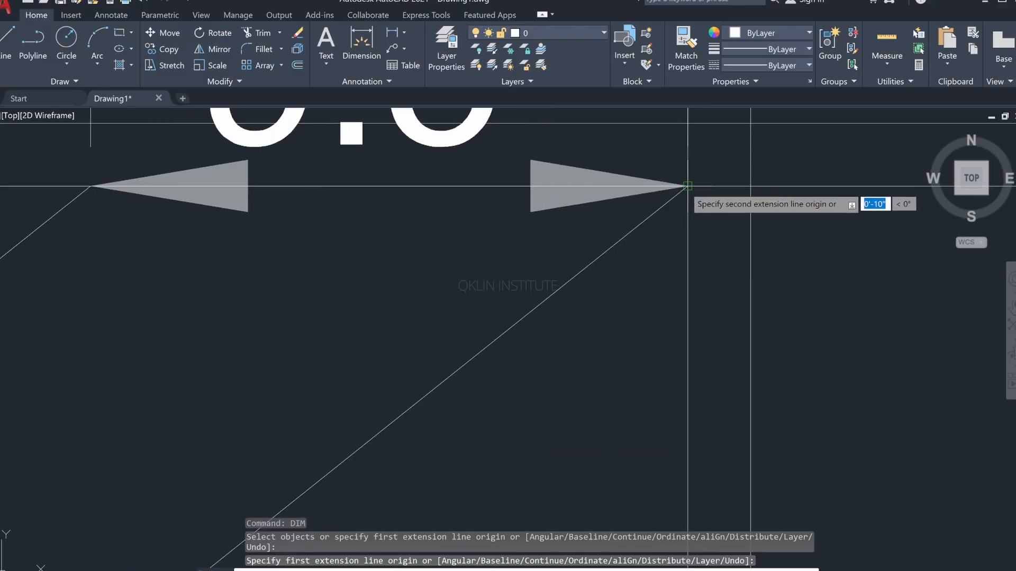
scroll(687, 186, down, 4)
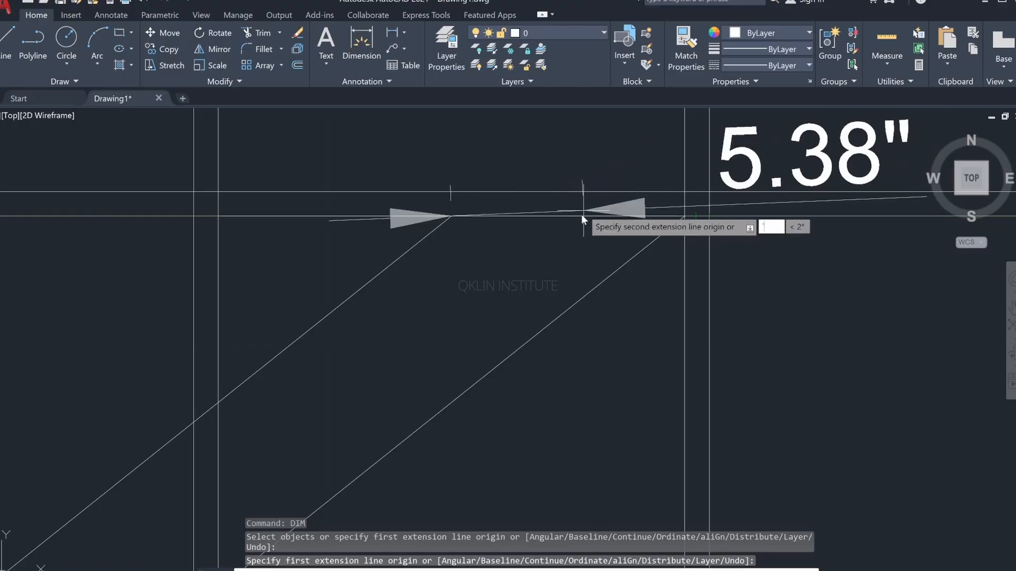
key(Escape)
scroll(522, 261, down, 5)
scroll(649, 161, up, 2)
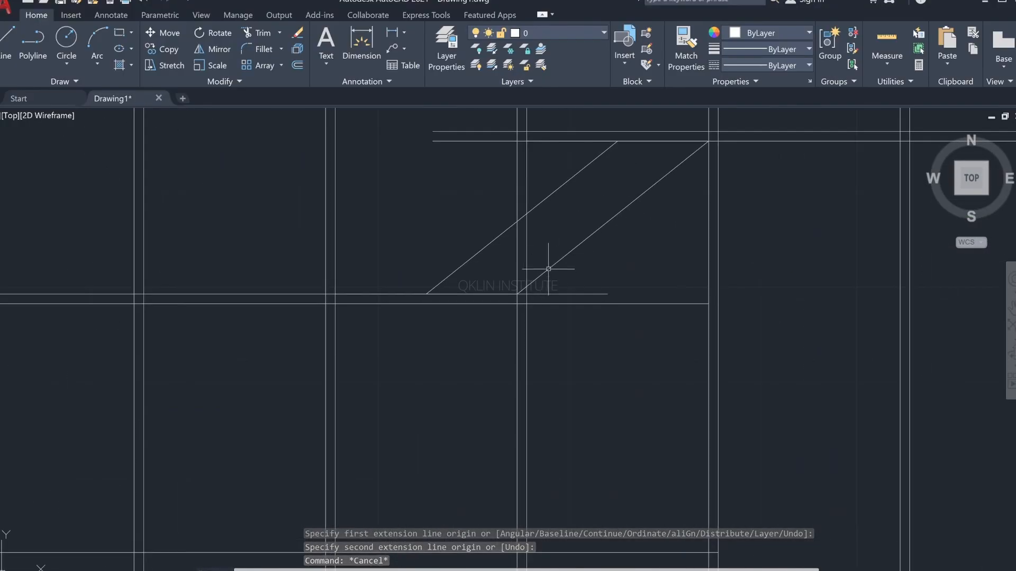
scroll(571, 301, down, 4)
key(alt+Tab)
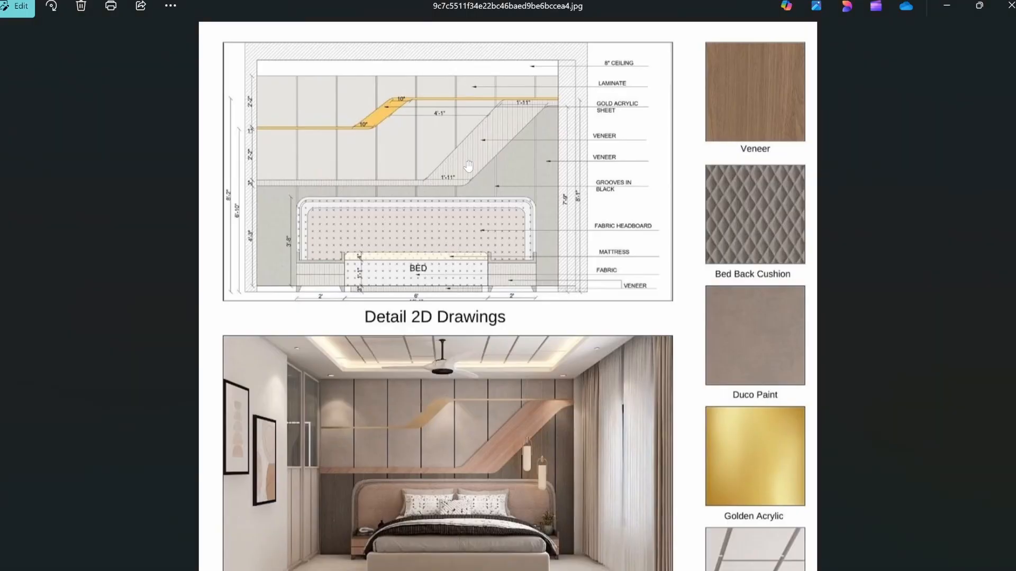
key(alt+Tab)
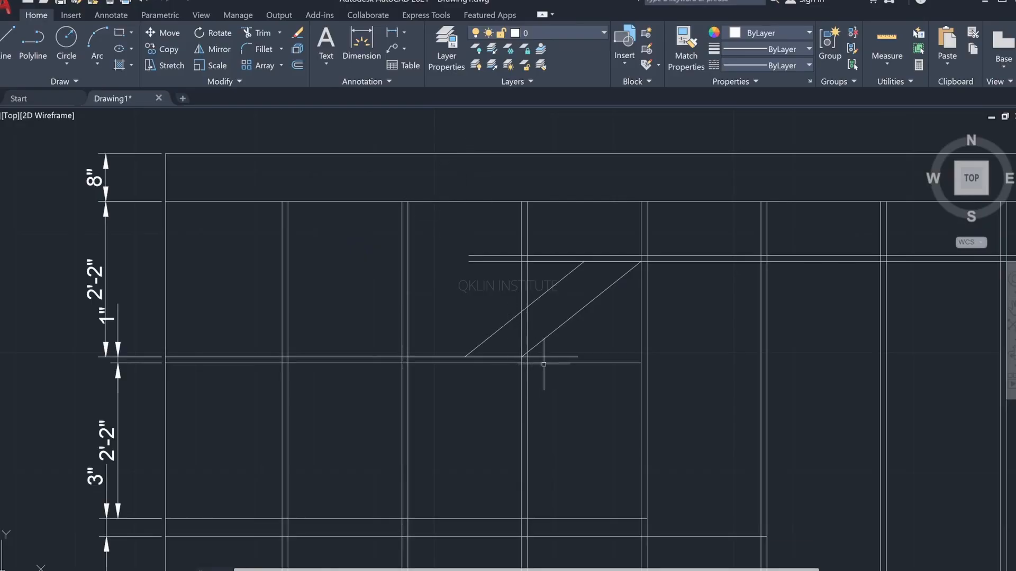
Step: Trim both lines of the left strip back to the third groove's left edge, where the lower diagonal starts
text(tr)
key(Return)
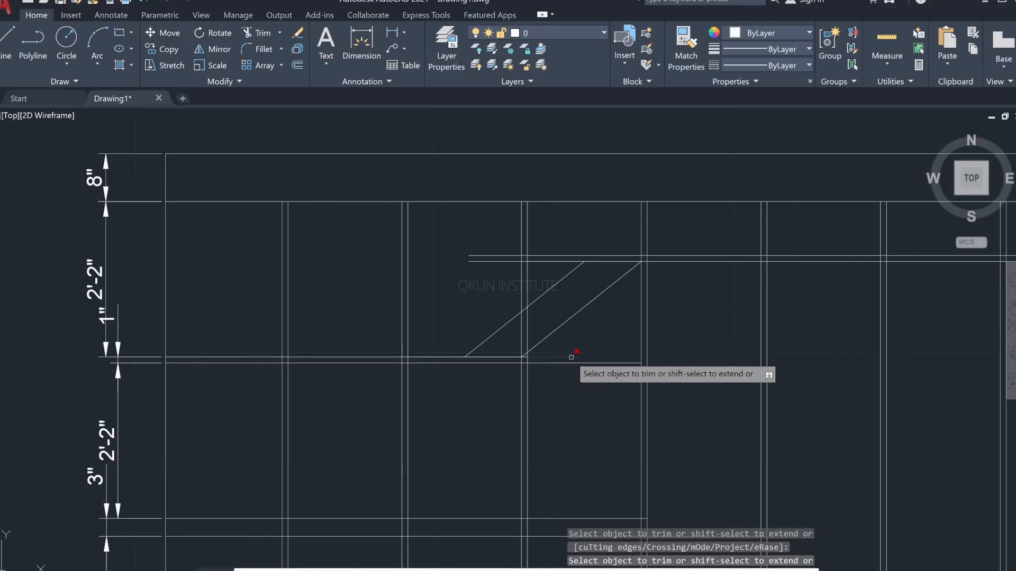
click(571, 357)
click(598, 382)
click(589, 354)
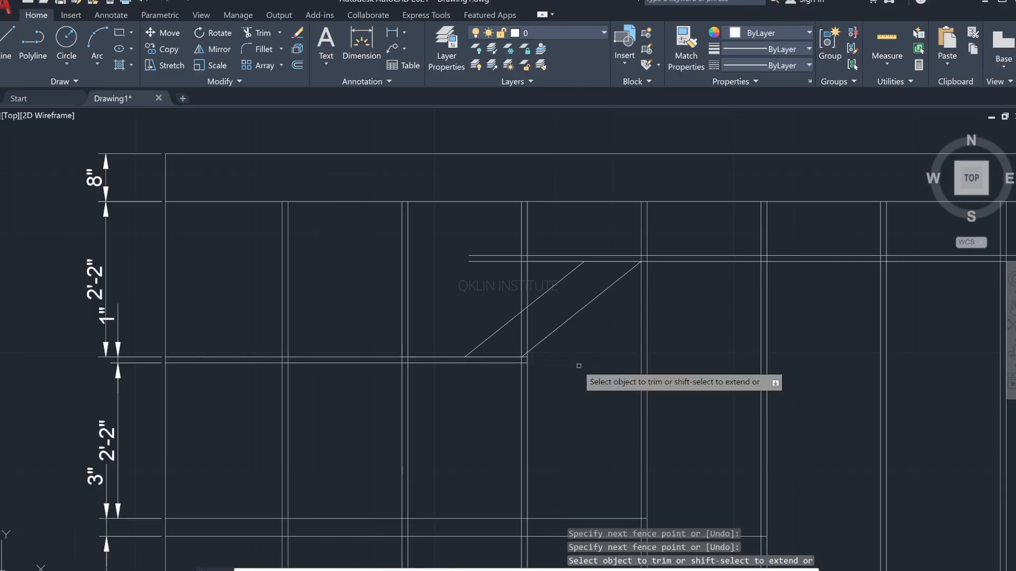
scroll(516, 353, up, 5)
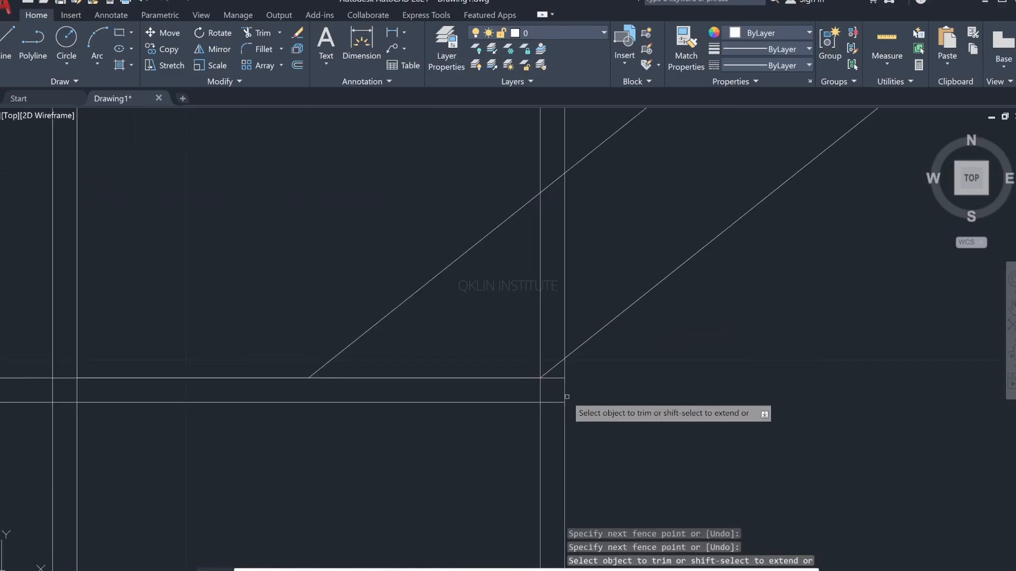
click(555, 378)
click(557, 402)
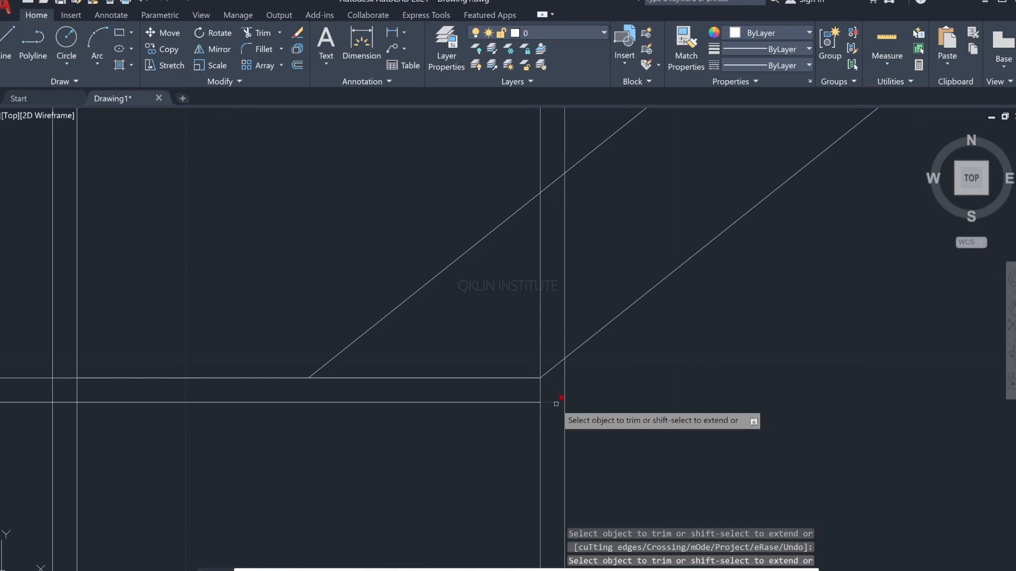
Step: Trim the upper strip's leftover lines back to the fourth groove, keeping the short segment between the diagonals' upper ends
scroll(591, 347, down, 2)
middle_drag(587, 354, 525, 454)
click(559, 185)
click(543, 233)
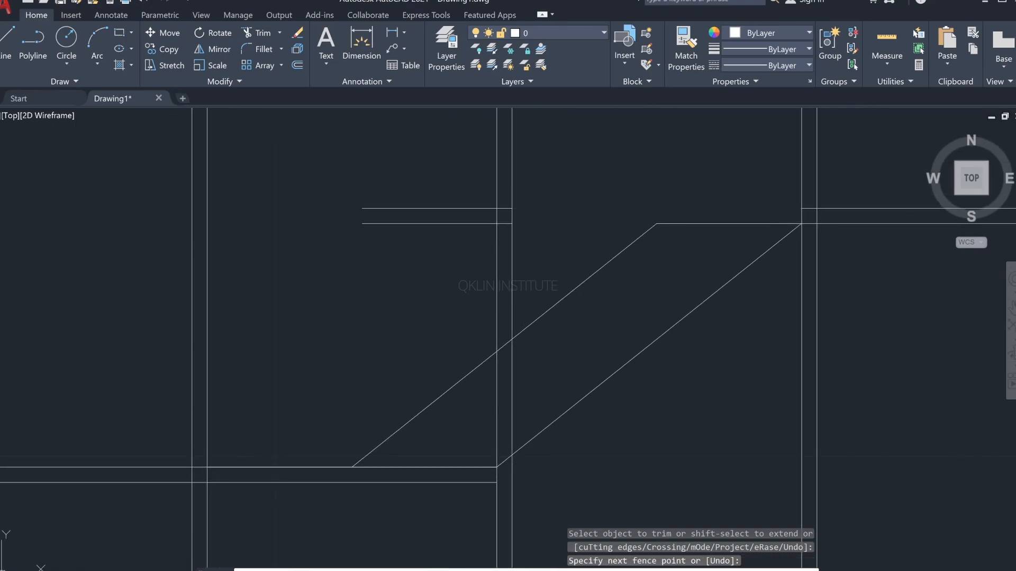
click(507, 209)
click(506, 224)
click(453, 197)
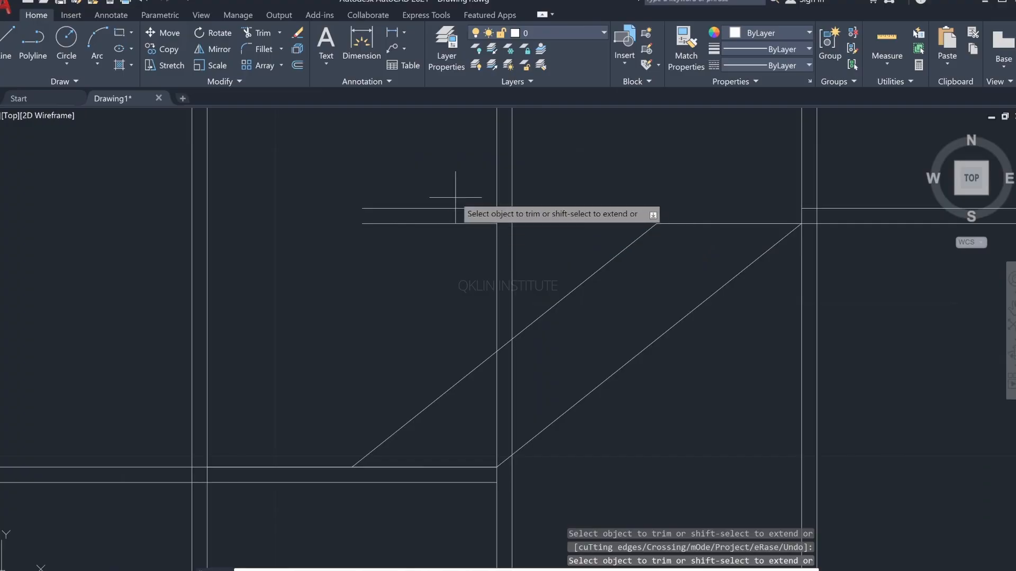
click(452, 238)
mouse_move(780, 238)
middle_down()
mouse_move(711, 268)
mouse_move(651, 249)
middle_up()
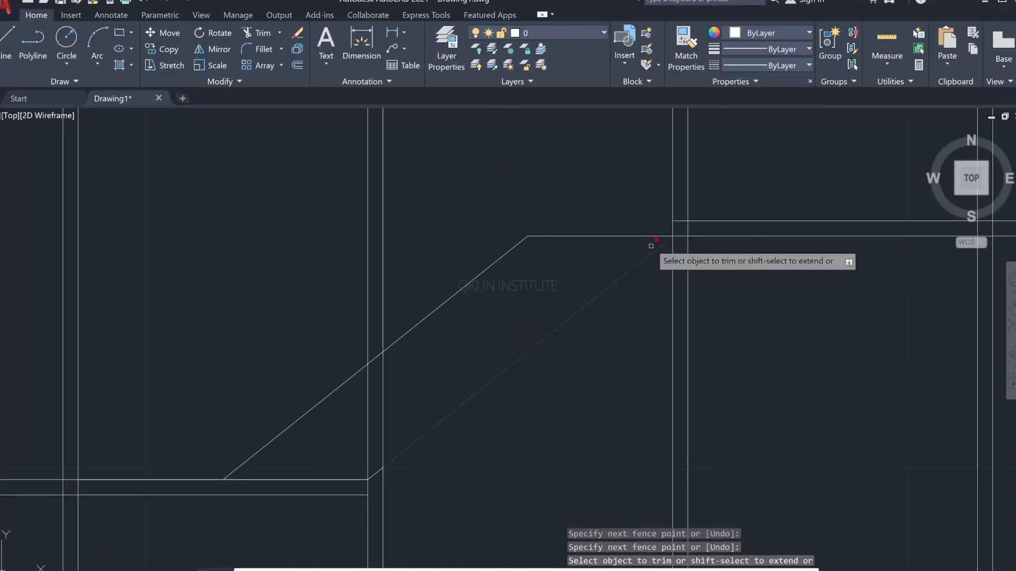
key(Escape)
key(Escape)
key(Escape)
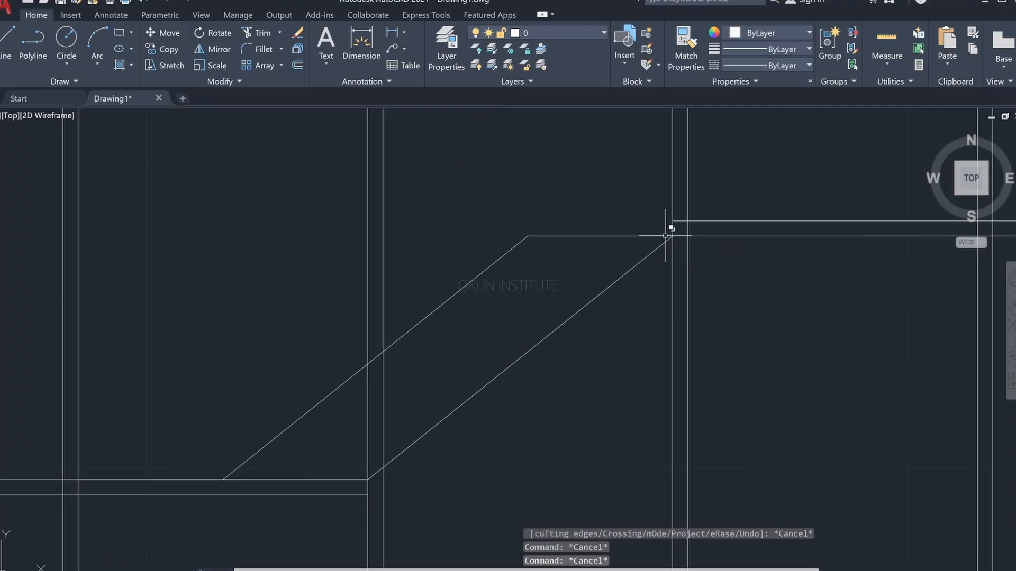
Step: With Ortho on, draw a line about 1'-1" long leftward from the upper strip's top line at the fourth groove's left edge
text(l)
key(Return)
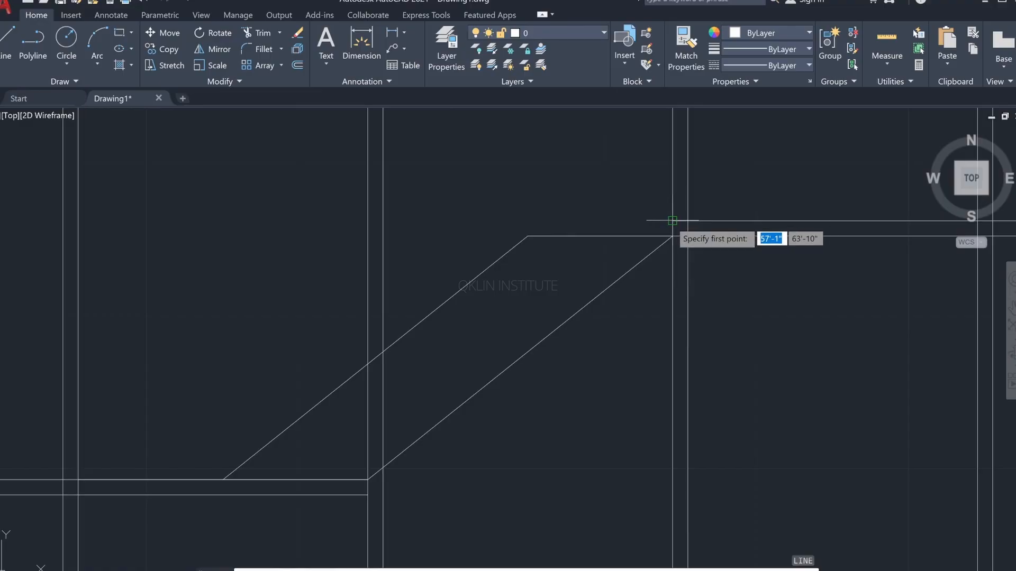
click(672, 220)
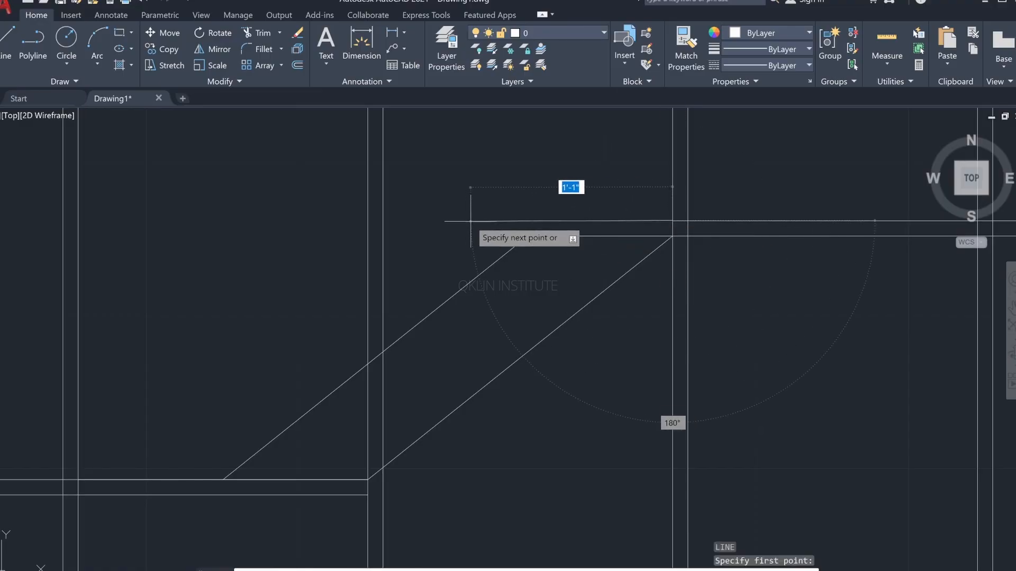
key(F8)
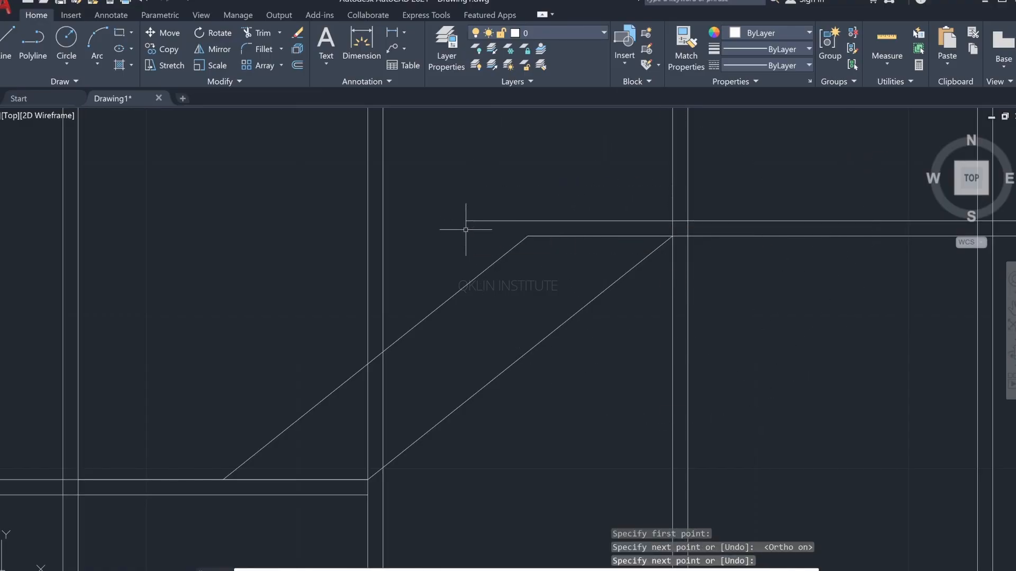
click(466, 230)
key(Escape)
Step: Extend the upper diagonal to the new top line and trim that line's overhang beyond the corner
text(ex)
key(Return)
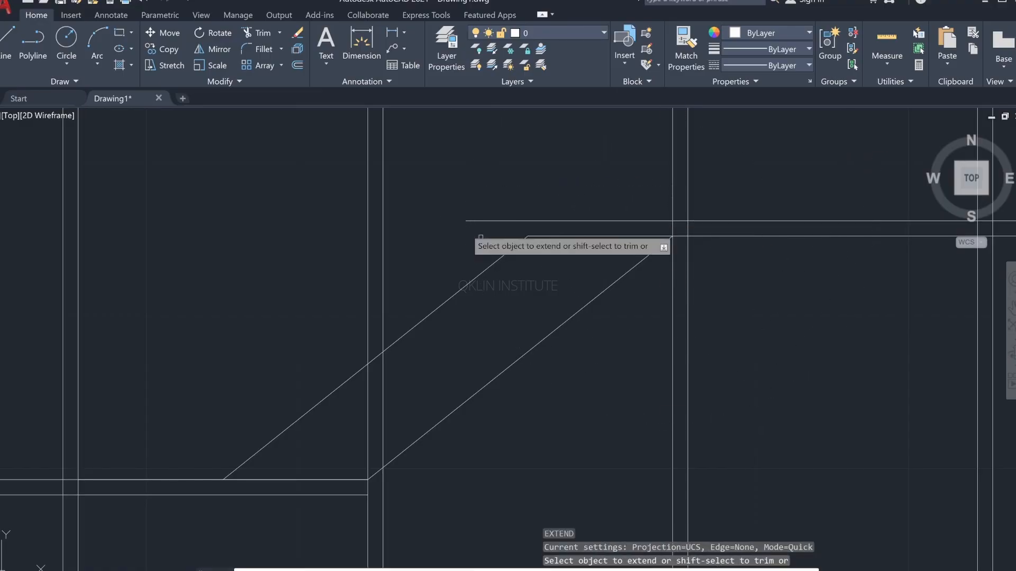
click(498, 260)
key(Escape)
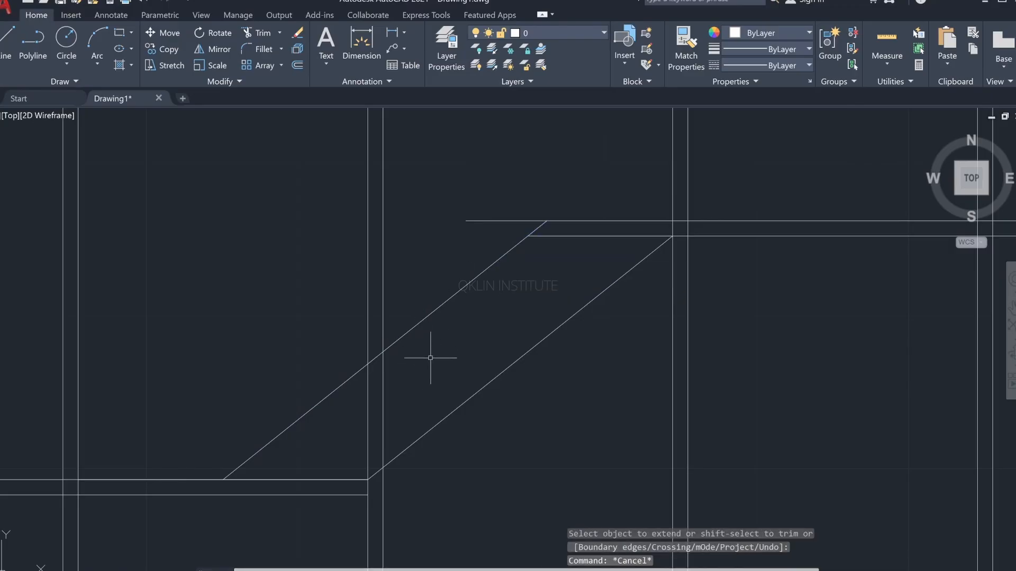
key(Return)
click(443, 295)
click(473, 216)
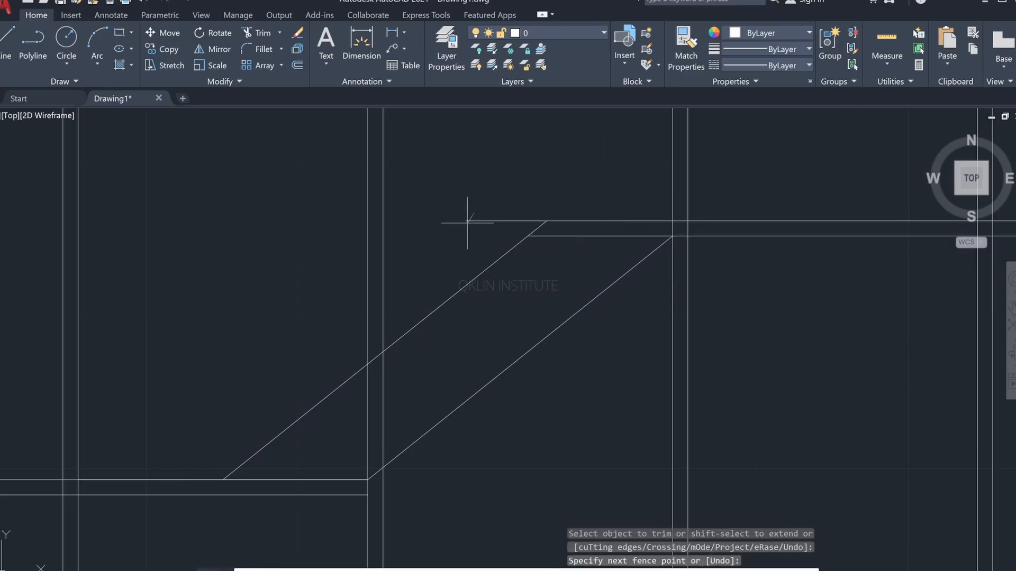
click(463, 230)
scroll(487, 294, down, 2)
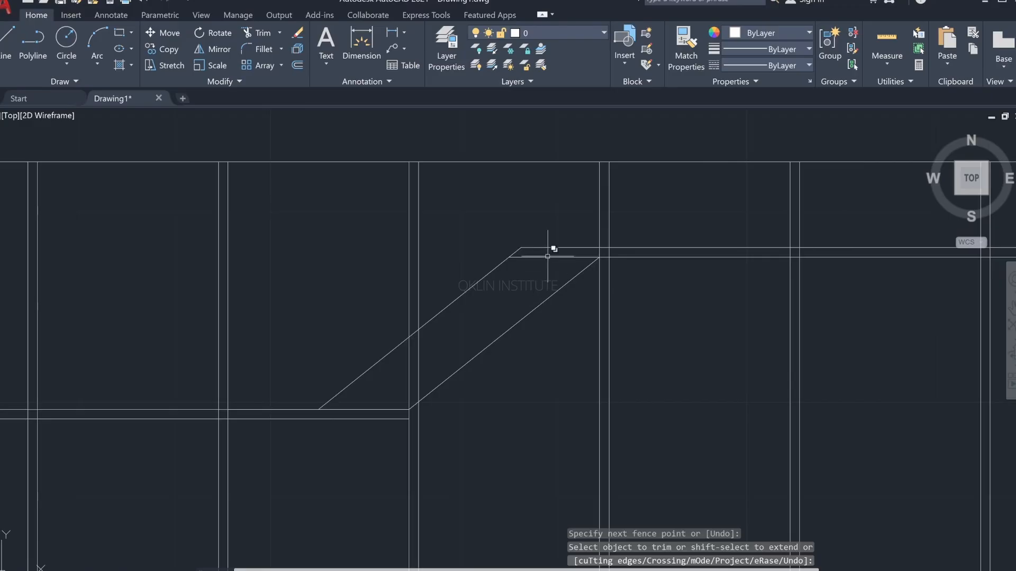
key(Escape)
Step: Trim away the short horizontal segment joining the two diagonals' upper ends
text(t)
key(Return)
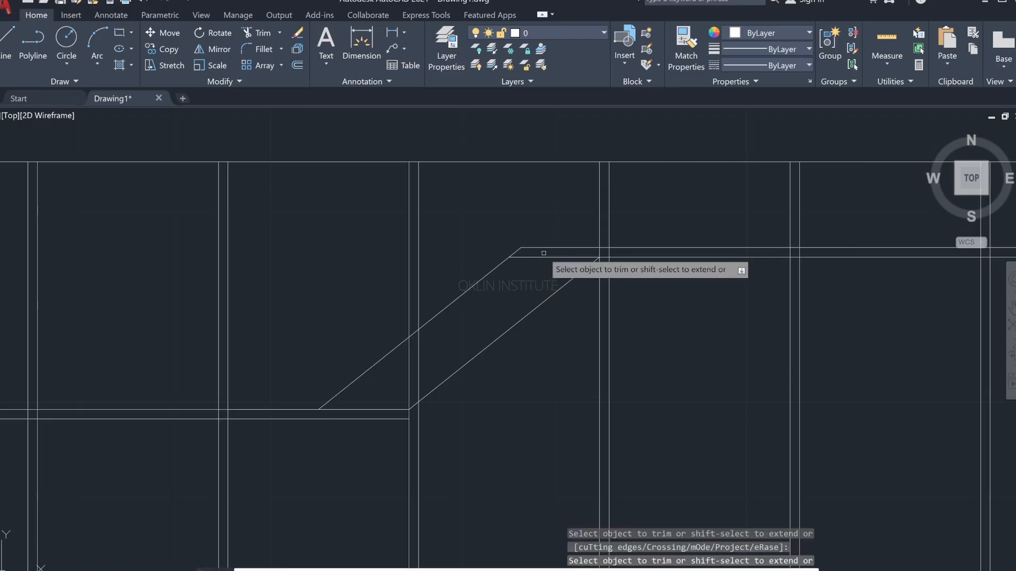
click(542, 257)
click(591, 307)
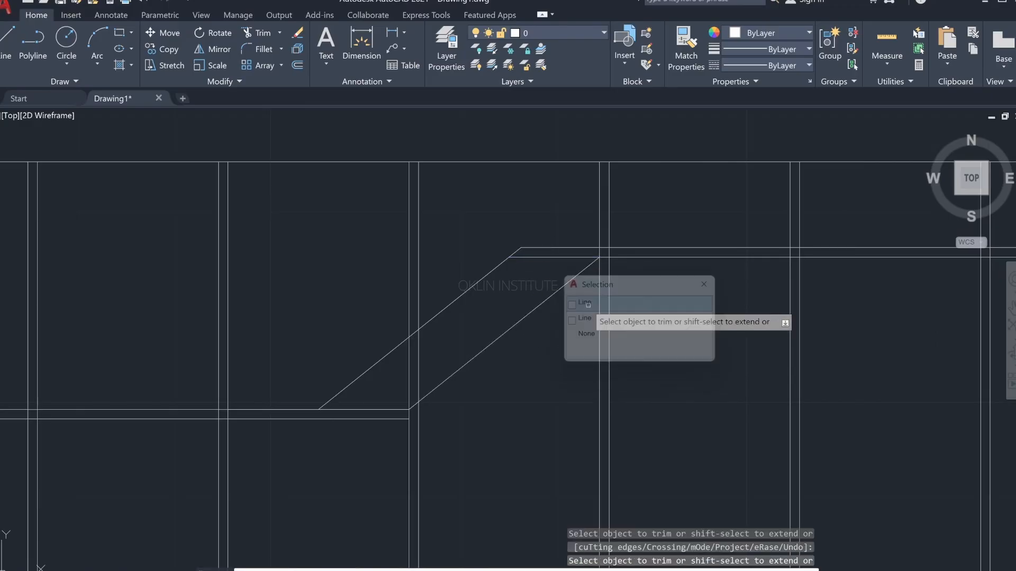
middle_drag(460, 375, 521, 345)
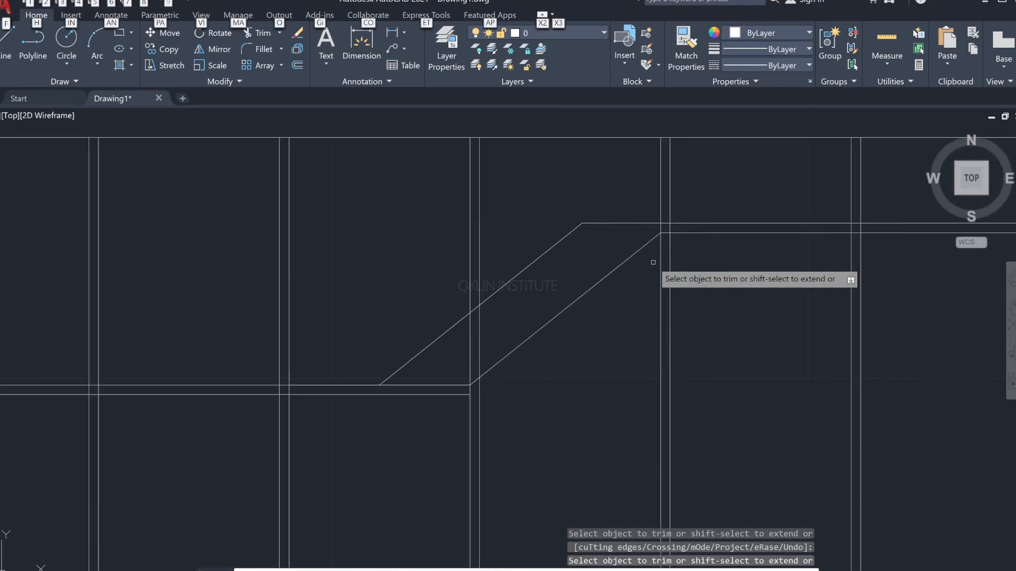
Step: Check the reference image, and trim the third groove and the left strip's top line where they cross the slanted band
key(alt+Tab)
key(alt+Tab)
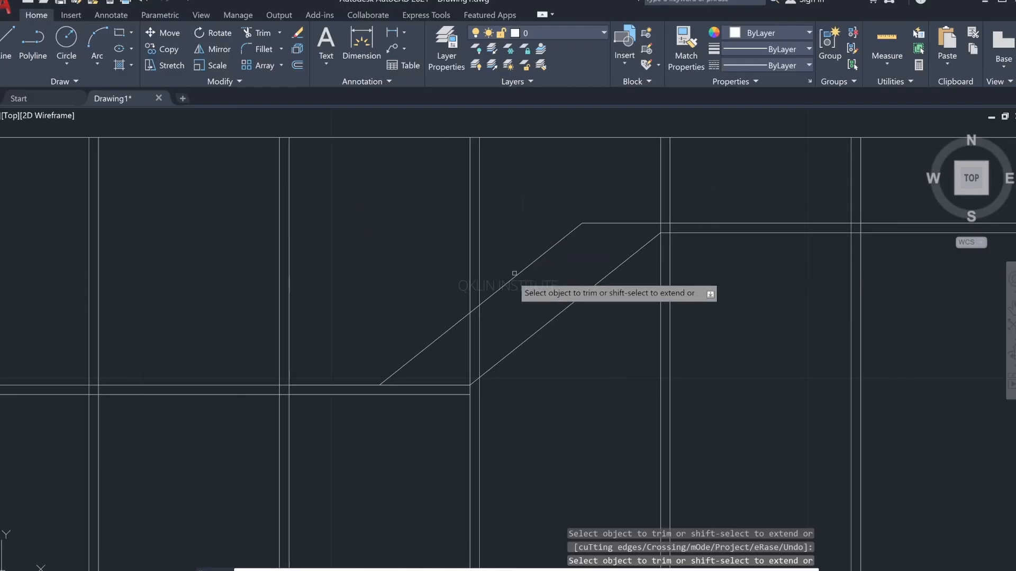
drag(489, 322, 461, 349)
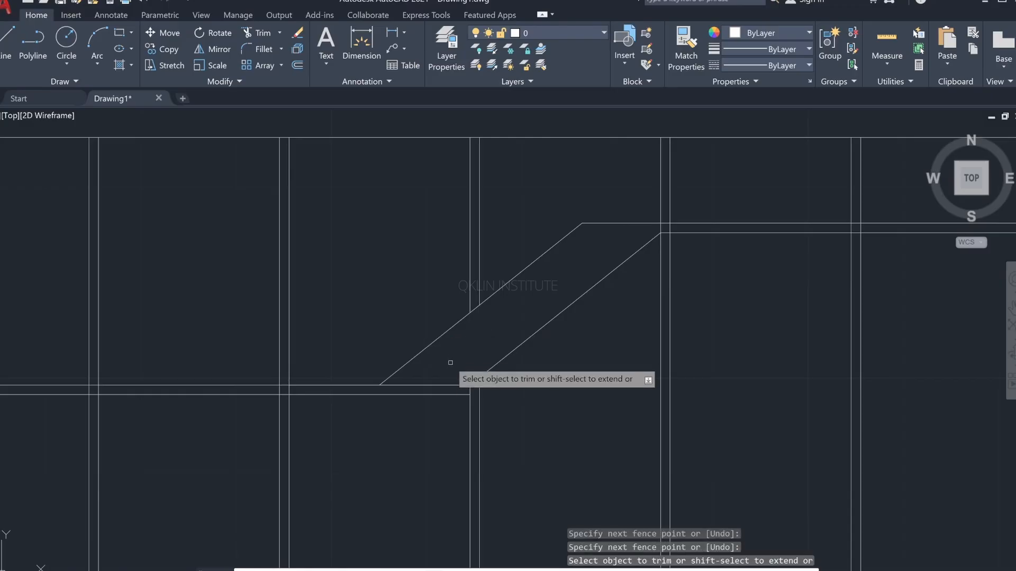
click(454, 390)
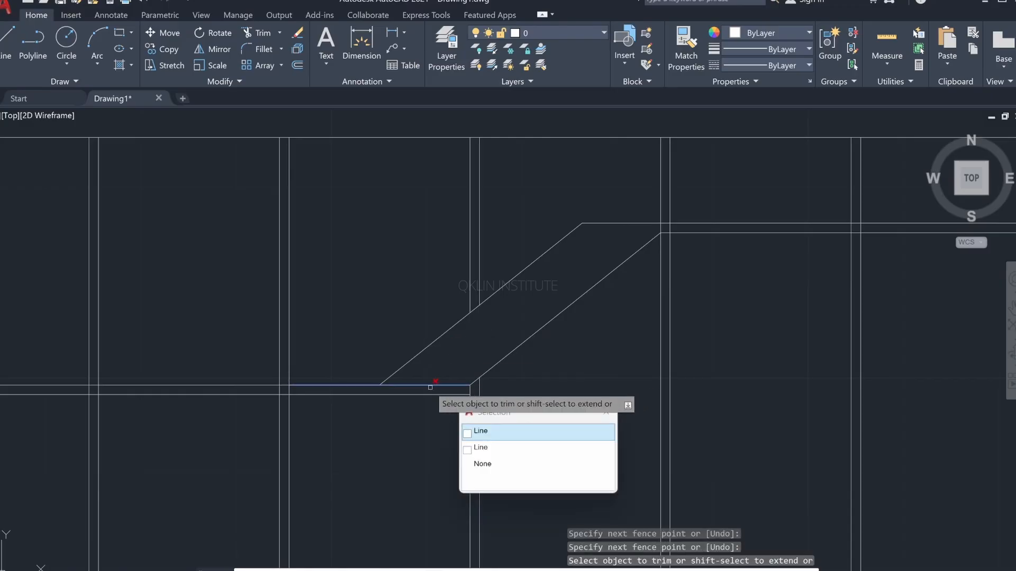
click(497, 447)
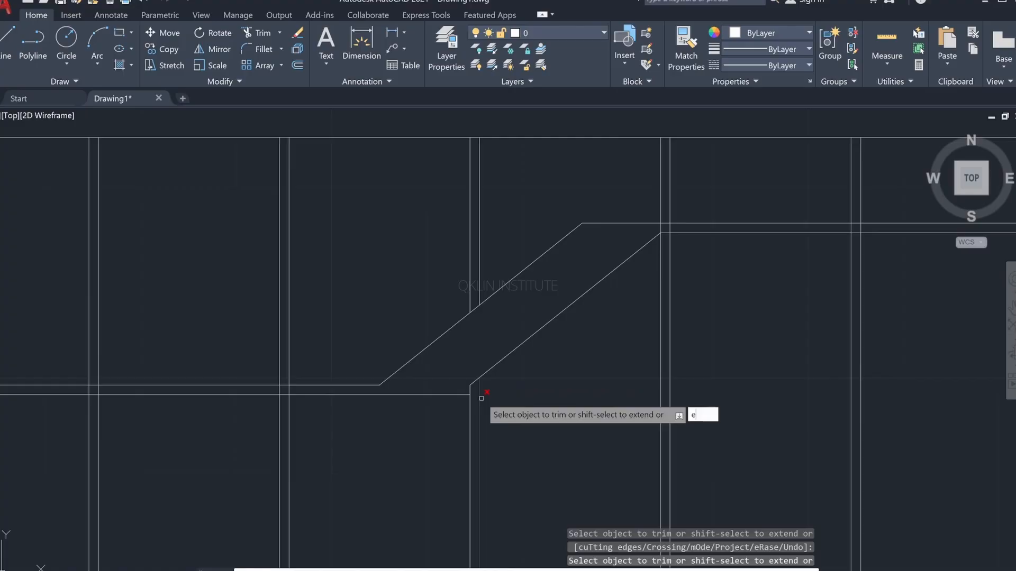
key(Return)
key(Escape)
key(Escape)
key(Escape)
key(Escape)
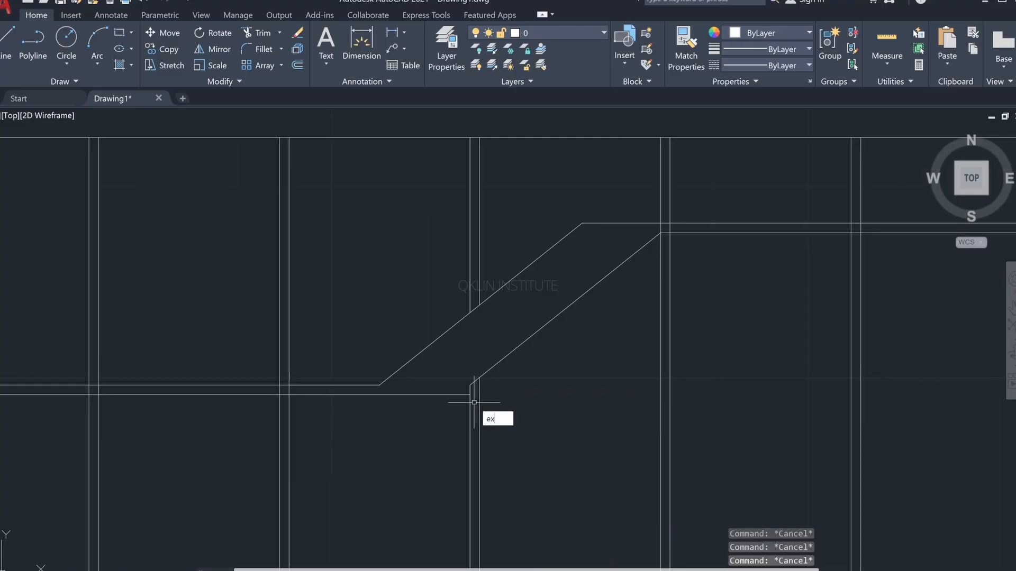
Step: Extend the lower diagonal to the left strip's bottom line and trim that line's overhang past the corner
text(ex)
key(Return)
click(492, 369)
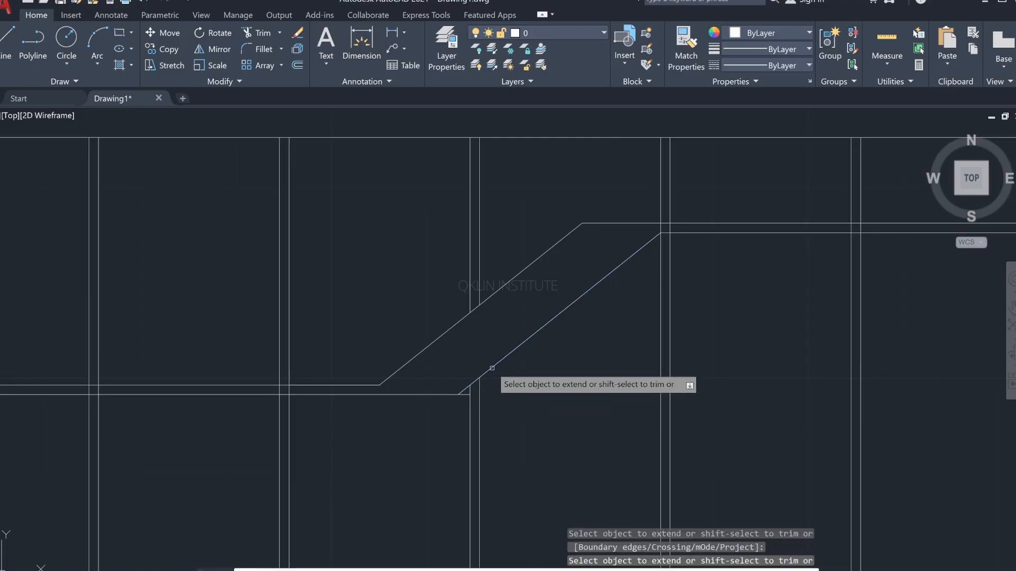
key(Escape)
text(tr)
key(Return)
scroll(476, 418, up, 5)
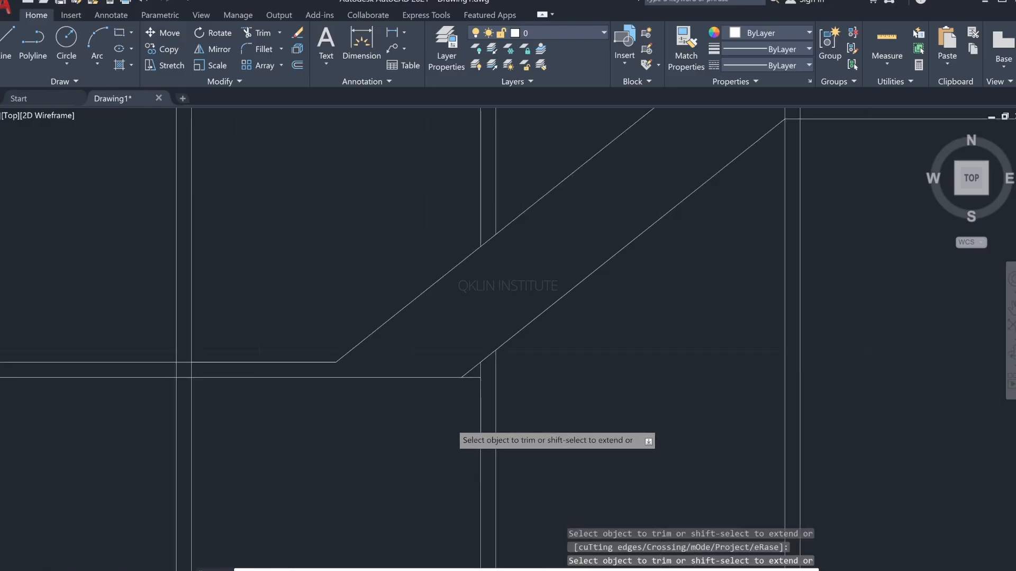
drag(504, 311, 492, 334)
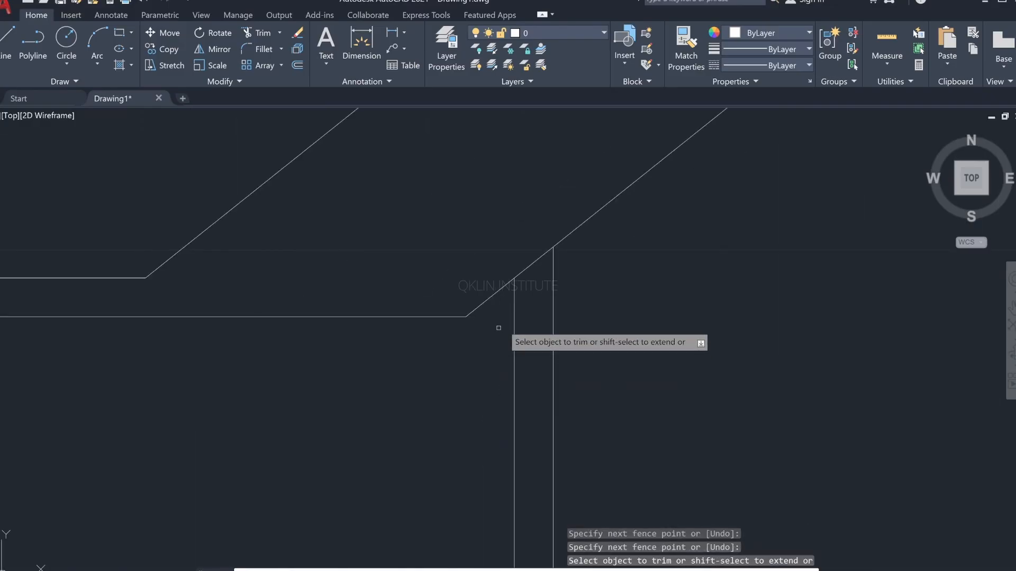
Step: Trim the fourth groove's two vertical lines where they cross the upper gold strip
scroll(525, 316, down, 5)
middle_drag(525, 322, 526, 384)
scroll(526, 384, down, 5)
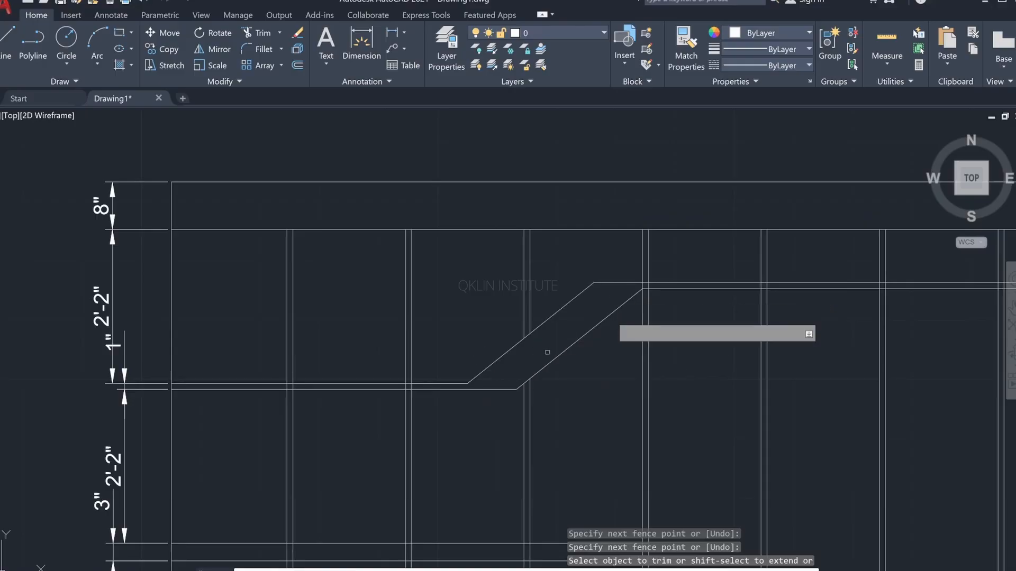
scroll(646, 285, up, 5)
drag(726, 292, 598, 306)
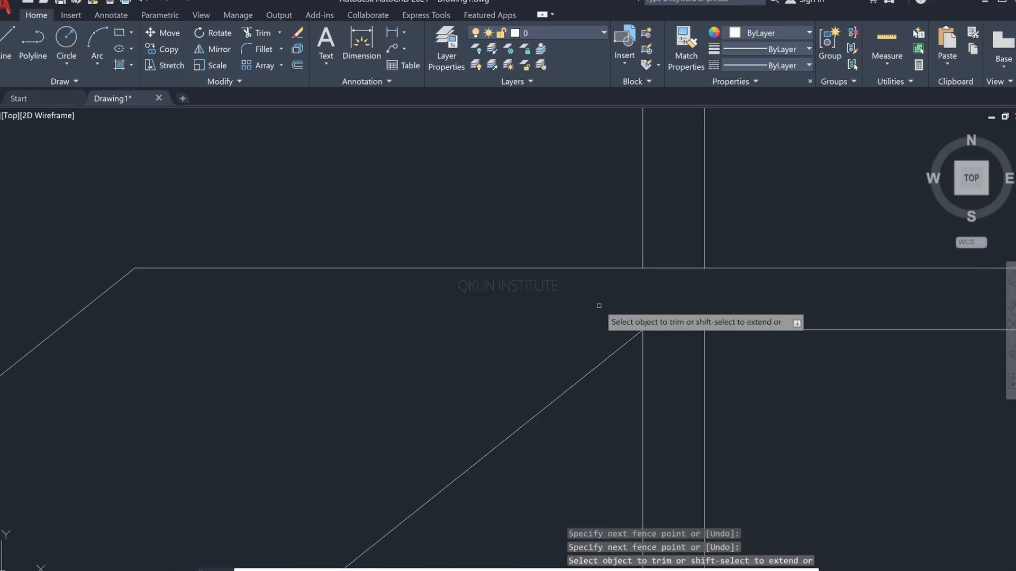
Step: Trim the fifth, sixth and seventh grooves' vertical lines where they cross the upper gold strip
scroll(691, 311, down, 8)
middle_drag(668, 313, 121, 373)
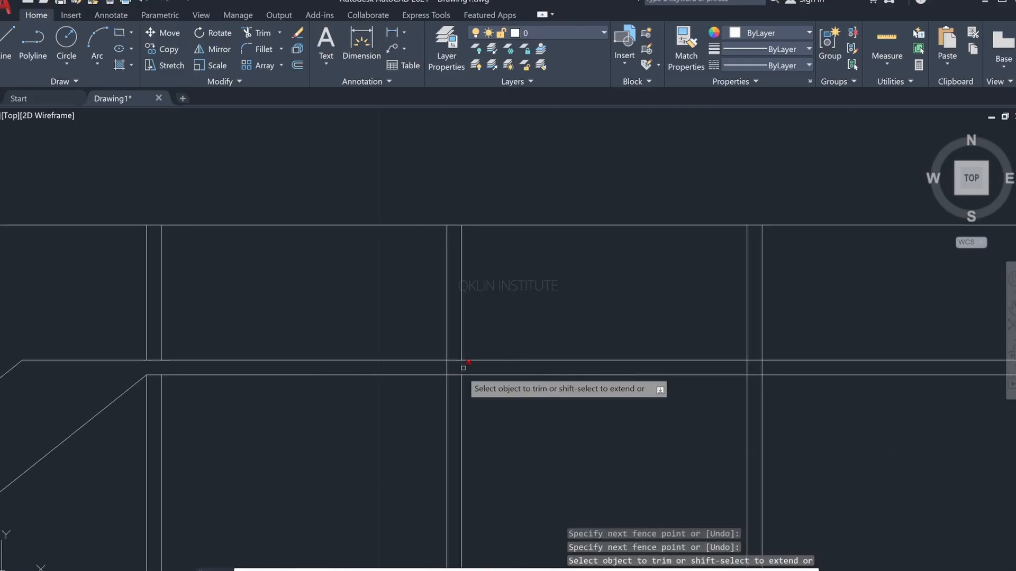
scroll(464, 367, up, 5)
scroll(421, 358, down, 4)
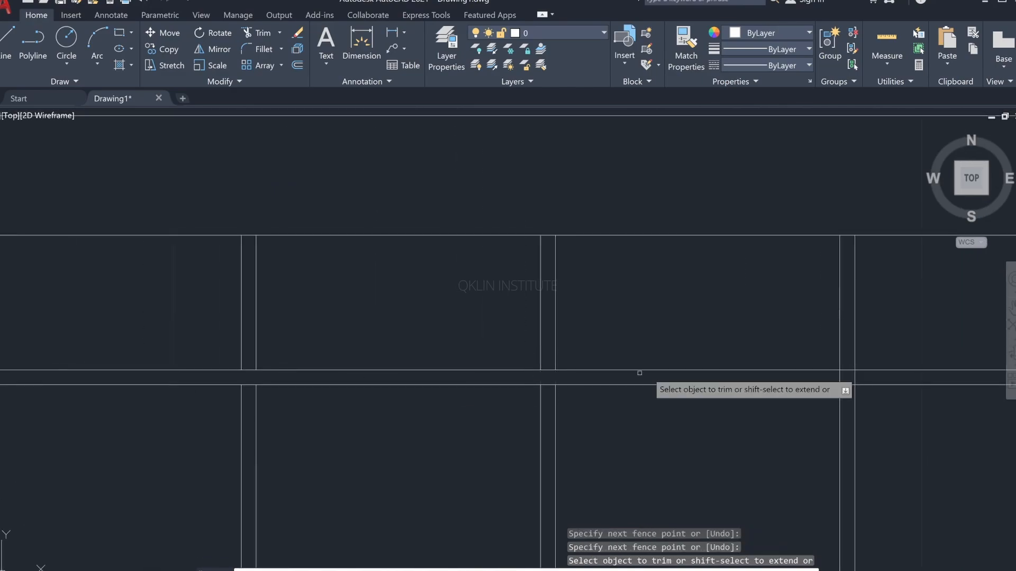
scroll(825, 377, up, 2)
middle_drag(825, 376, 370, 346)
scroll(601, 363, down, 4)
scroll(542, 354, down, 6)
Step: Trim the second and first grooves' vertical lines where they cross the left gold strip
middle_drag(588, 339, 932, 262)
scroll(673, 307, up, 4)
scroll(586, 310, up, 6)
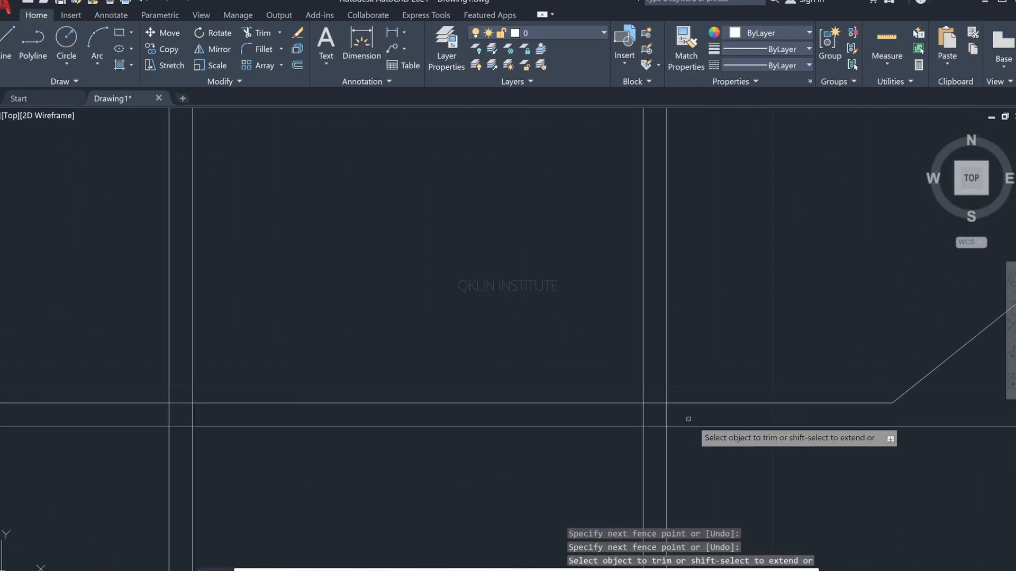
drag(688, 419, 616, 417)
scroll(450, 391, down, 2)
middle_drag(450, 391, 663, 385)
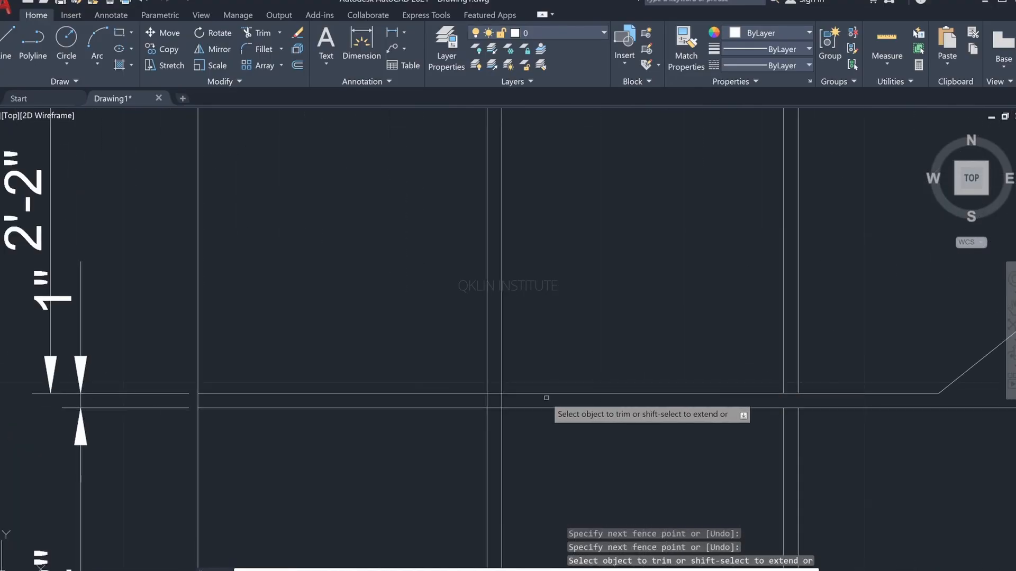
scroll(521, 398, up, 4)
click(471, 403)
drag(475, 400, 414, 400)
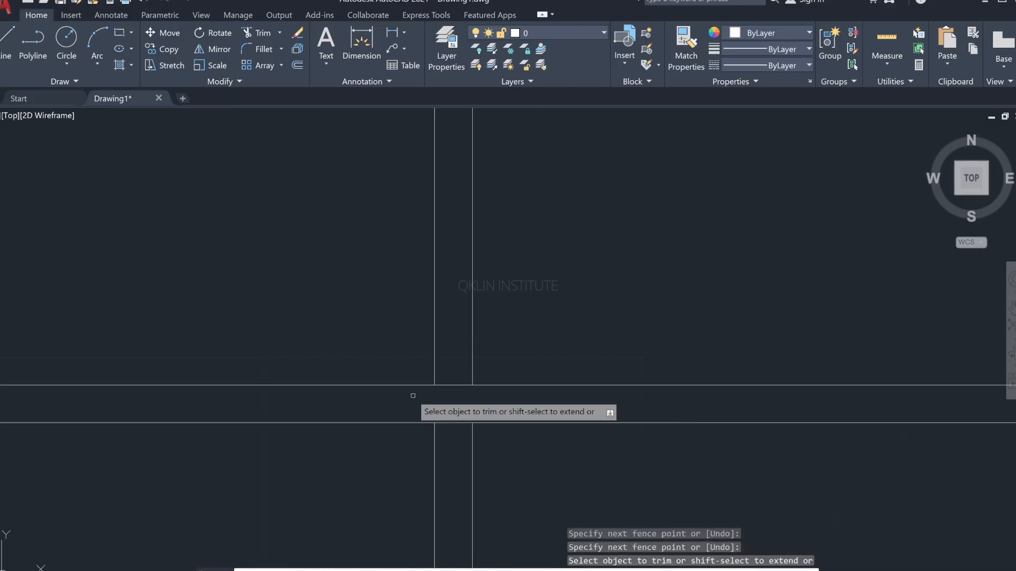
scroll(415, 400, down, 4)
middle_drag(414, 401, 799, 401)
scroll(748, 300, down, 6)
mouse_move(749, 300)
middle_down()
mouse_move(594, 318)
mouse_move(405, 244)
mouse_move(412, 261)
middle_up()
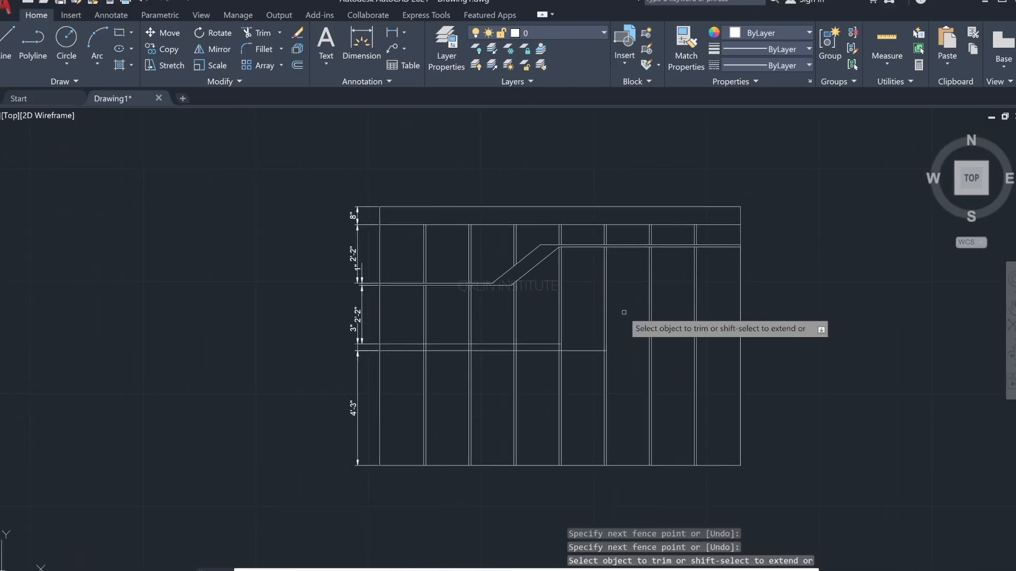
Step: Check the wall elevation in the reference image and end the Trim command
key(alt+Tab)
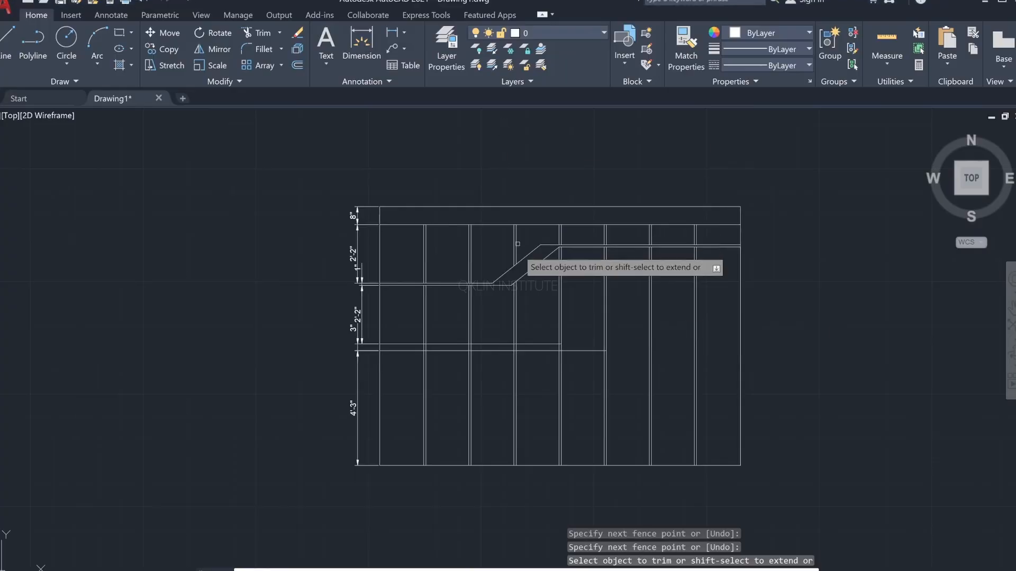
scroll(560, 366, up, 2)
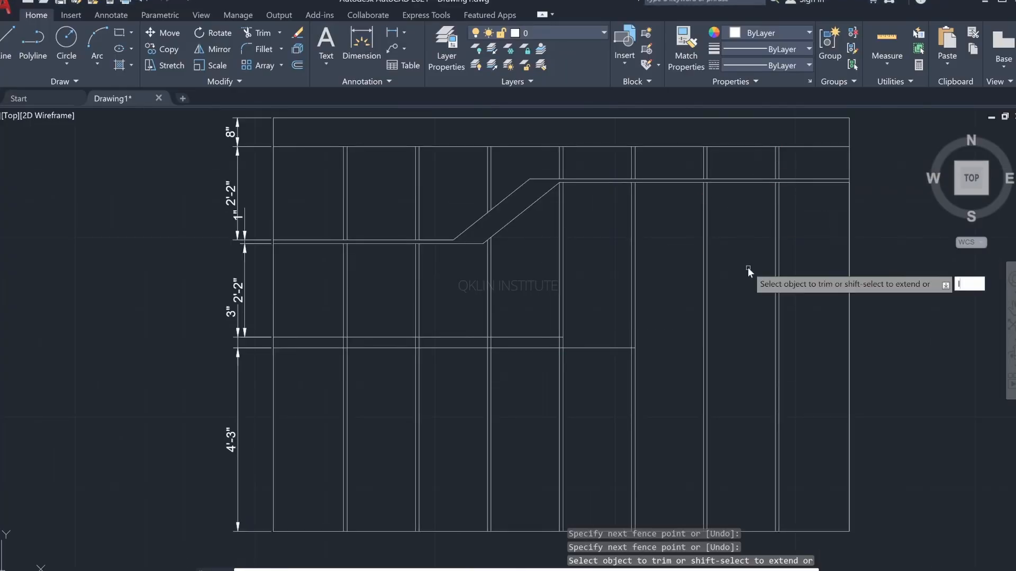
key(Return)
key(Escape)
key(Escape)
key(Escape)
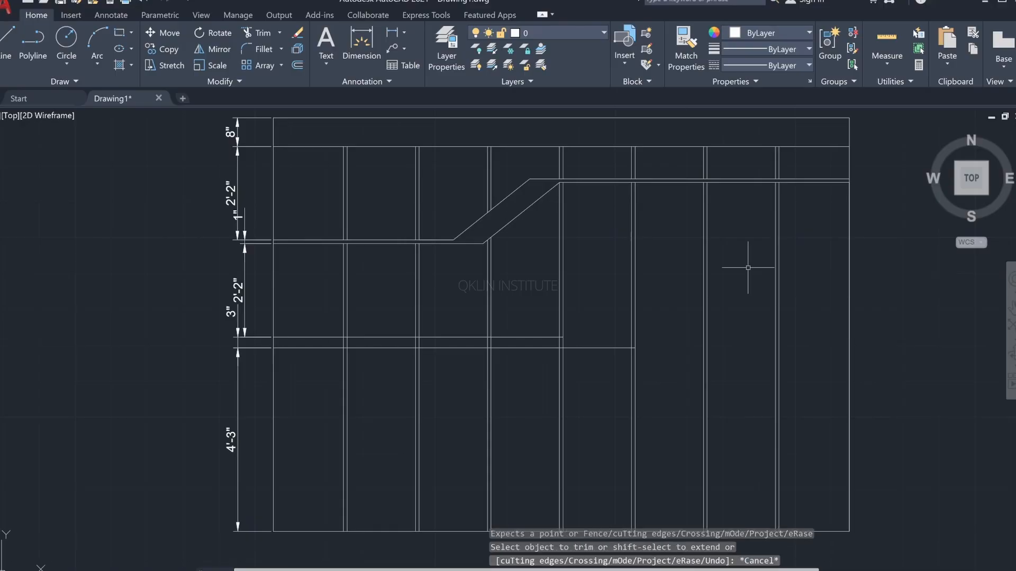
text(l)
key(Return)
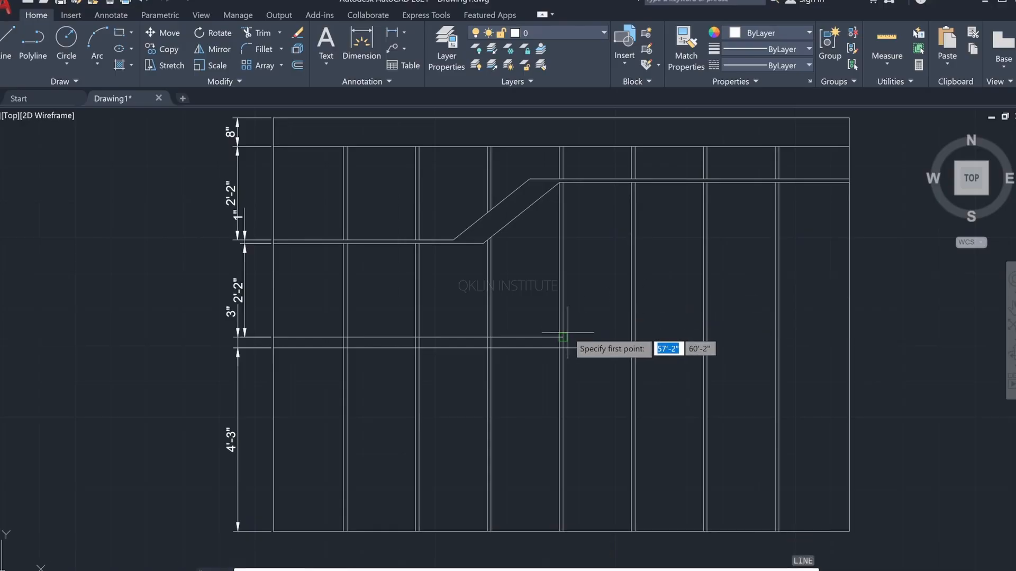
scroll(553, 341, up, 4)
scroll(638, 251, down, 4)
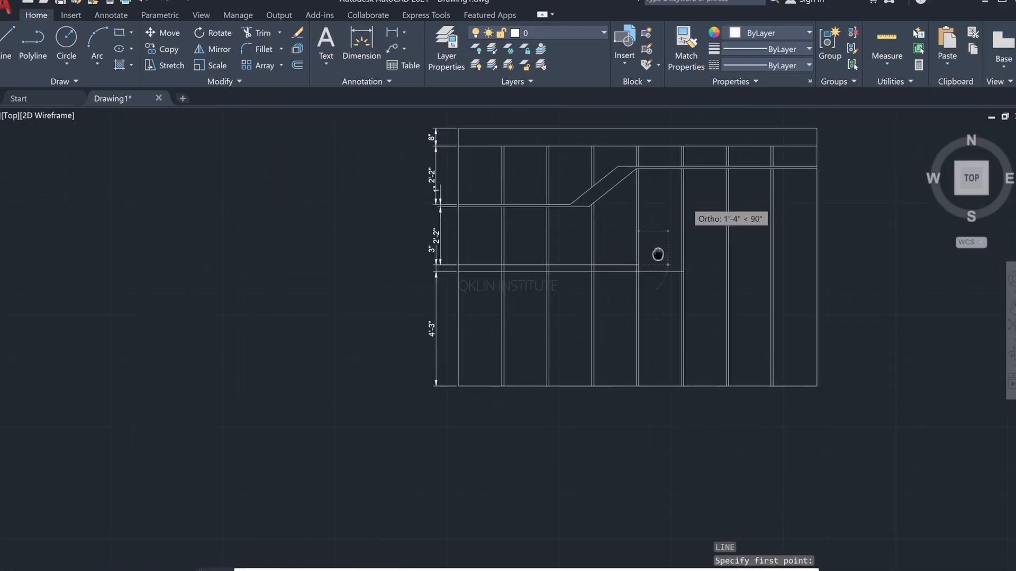
middle_drag(658, 254, 614, 306)
click(589, 330)
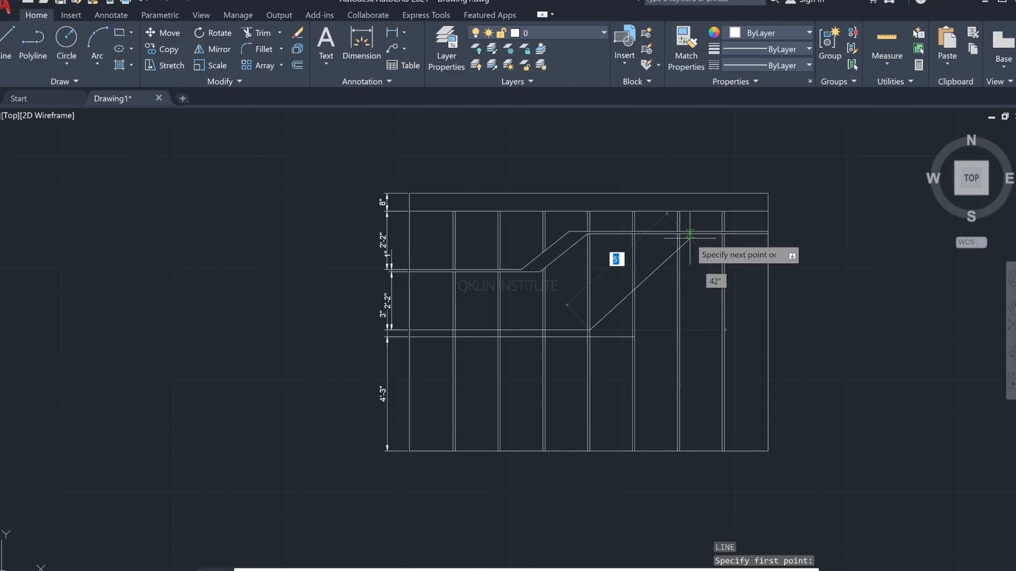
scroll(680, 233, up, 4)
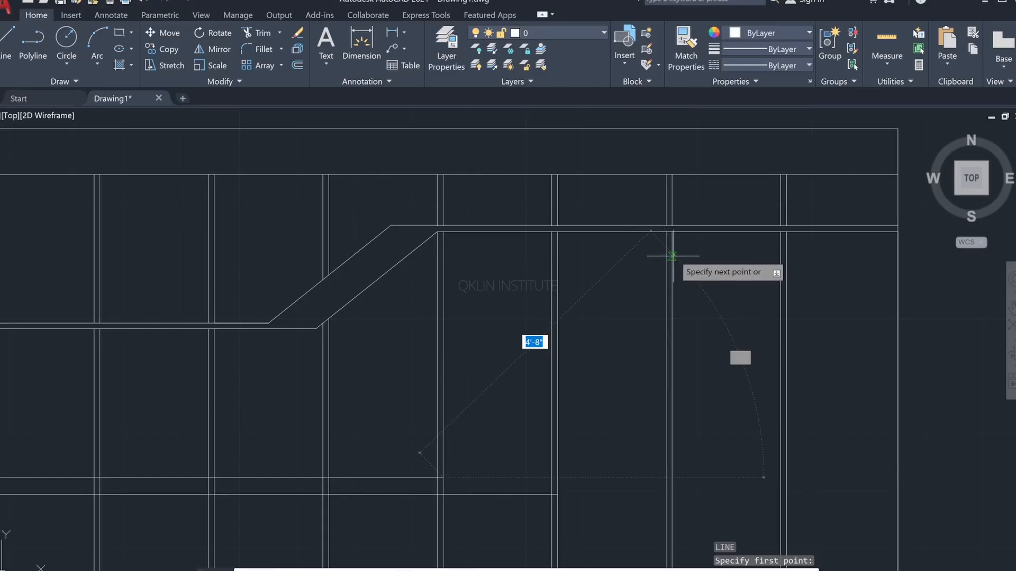
key(Escape)
Step: Draw a 3" horizontal line continuing the veneer band's upper line past the fourth groove
scroll(479, 466, up, 5)
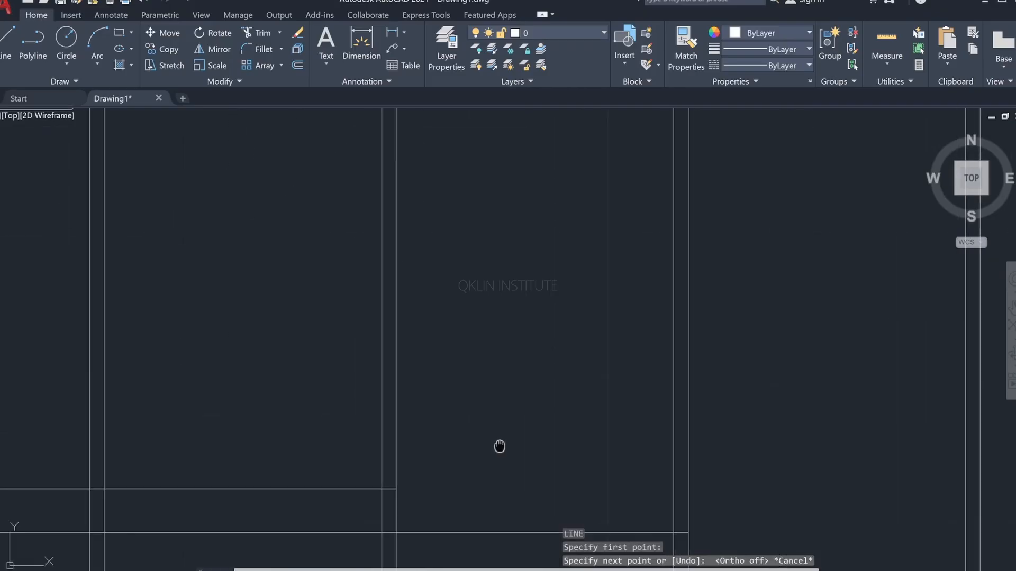
key(Escape)
key(Escape)
key(l)
key(Return)
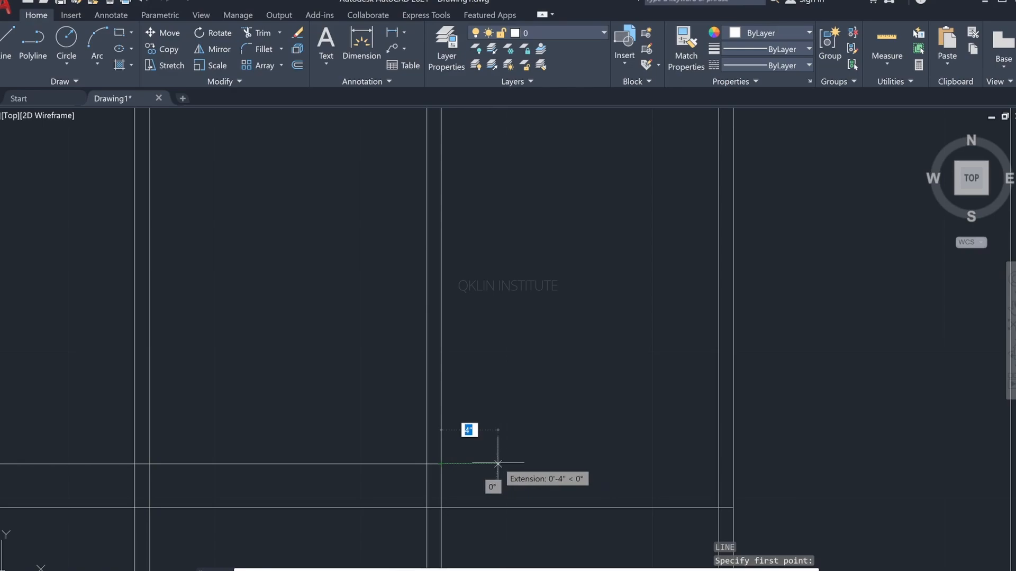
text(3)
key(Return)
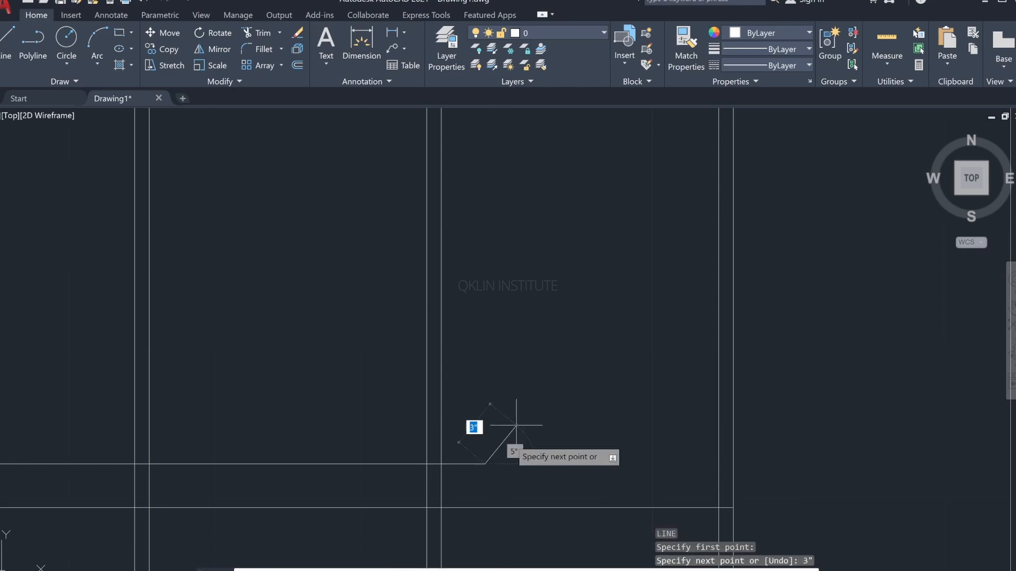
key(Escape)
scroll(544, 356, down, 3)
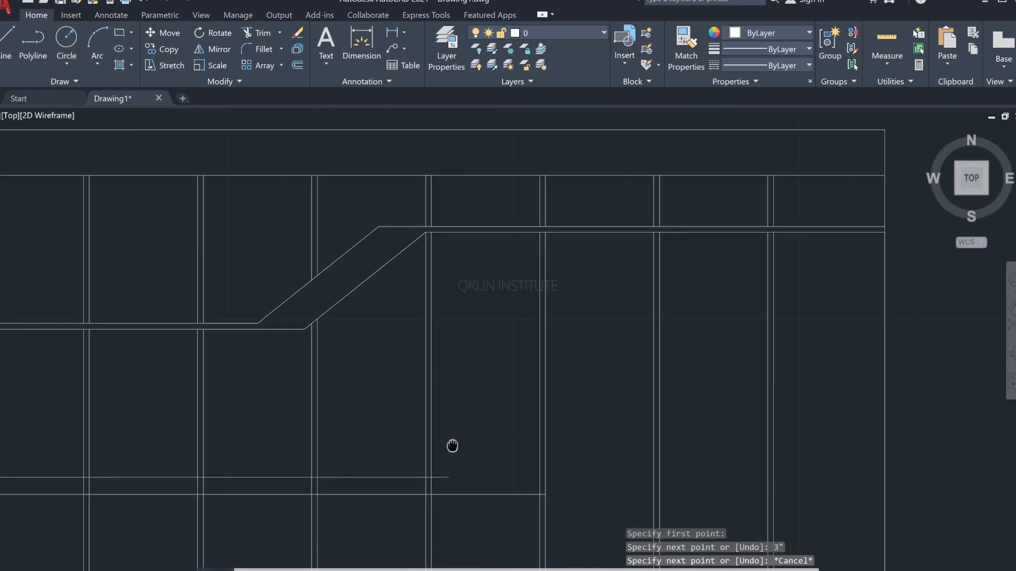
Step: Start a line where the sixth groove's right line meets the underside of the upper gold strip
scroll(526, 292, up, 4)
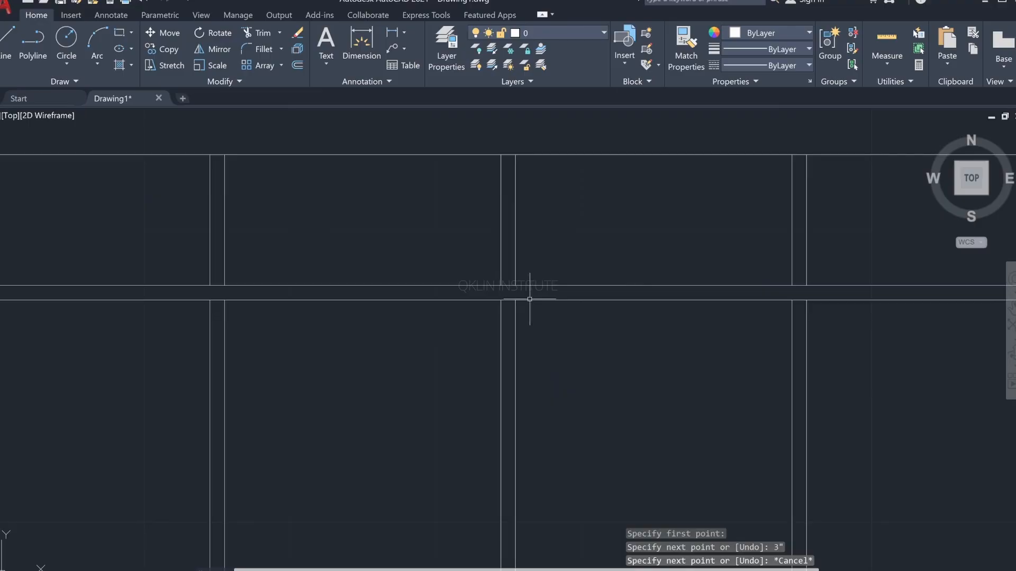
text(l)
key(Return)
click(514, 300)
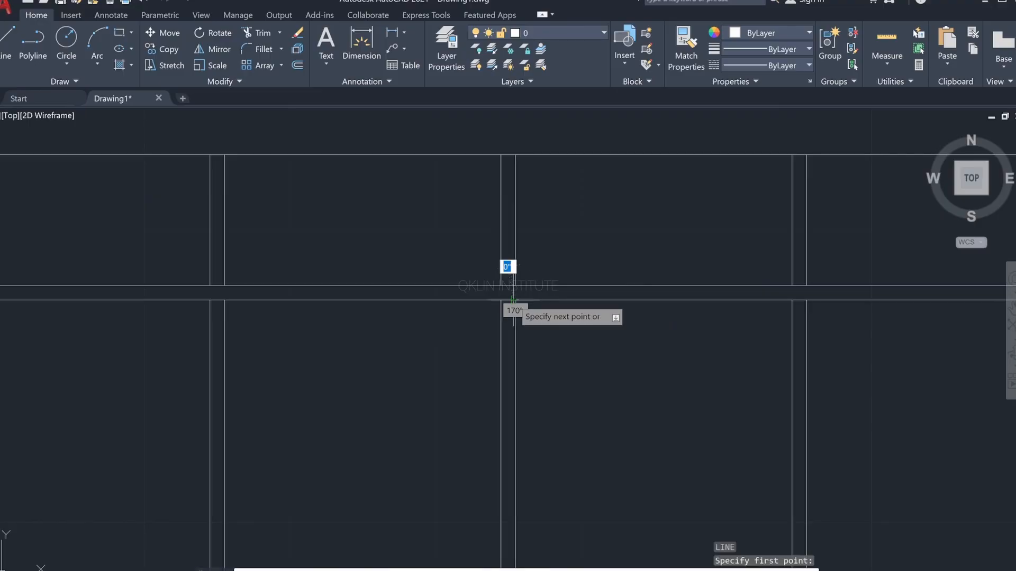